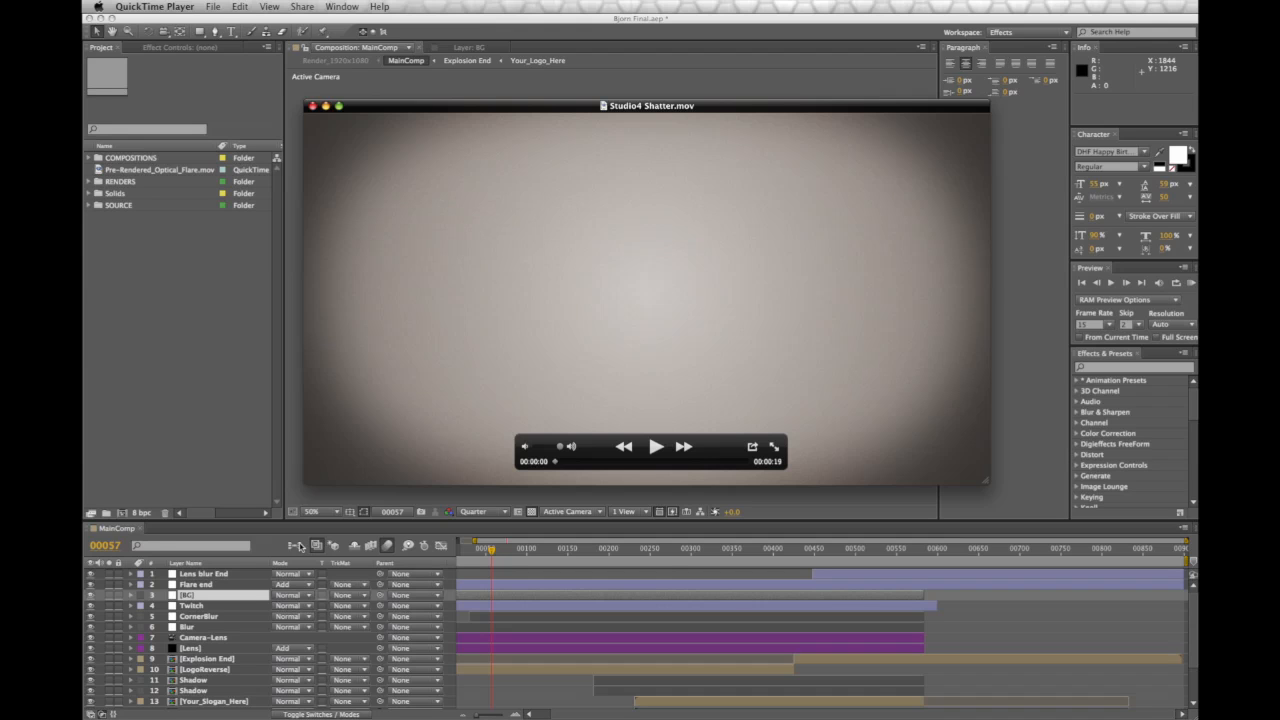
Play and scrub through Studio4 Shatter.mov to review the logo shatter, then close it
click(655, 447)
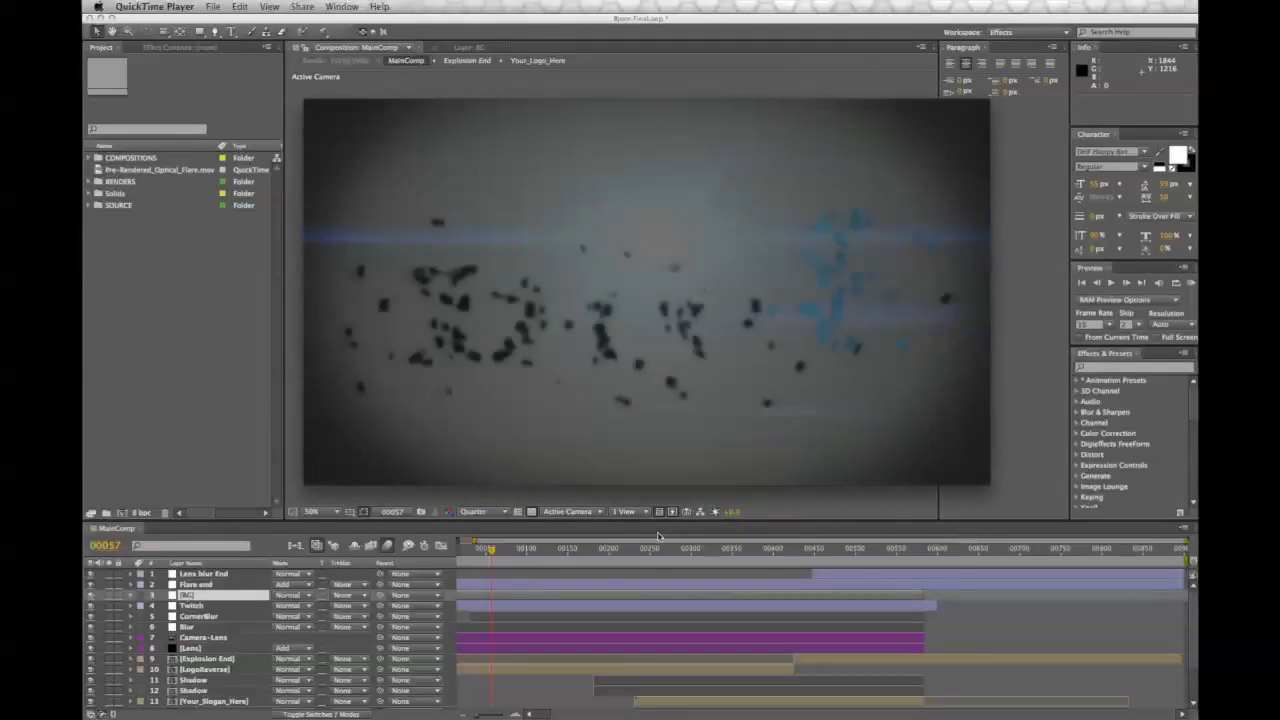
mouse_move(657, 447)
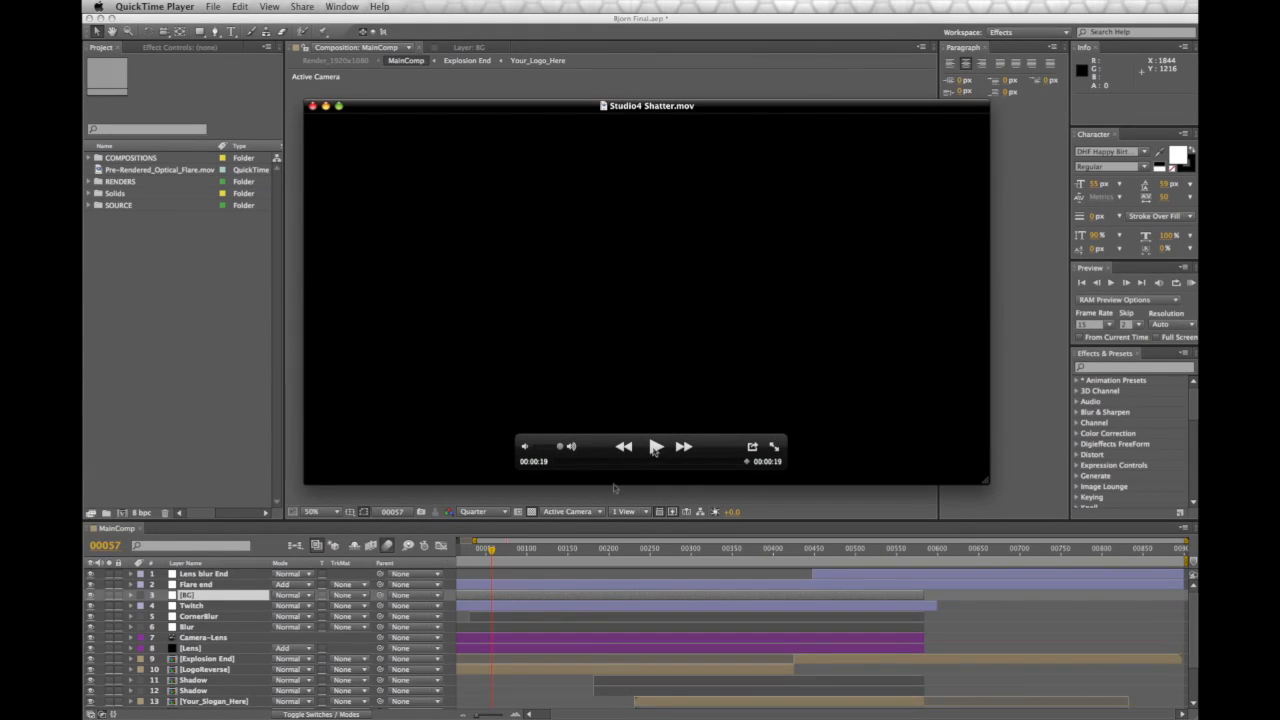
click(560, 462)
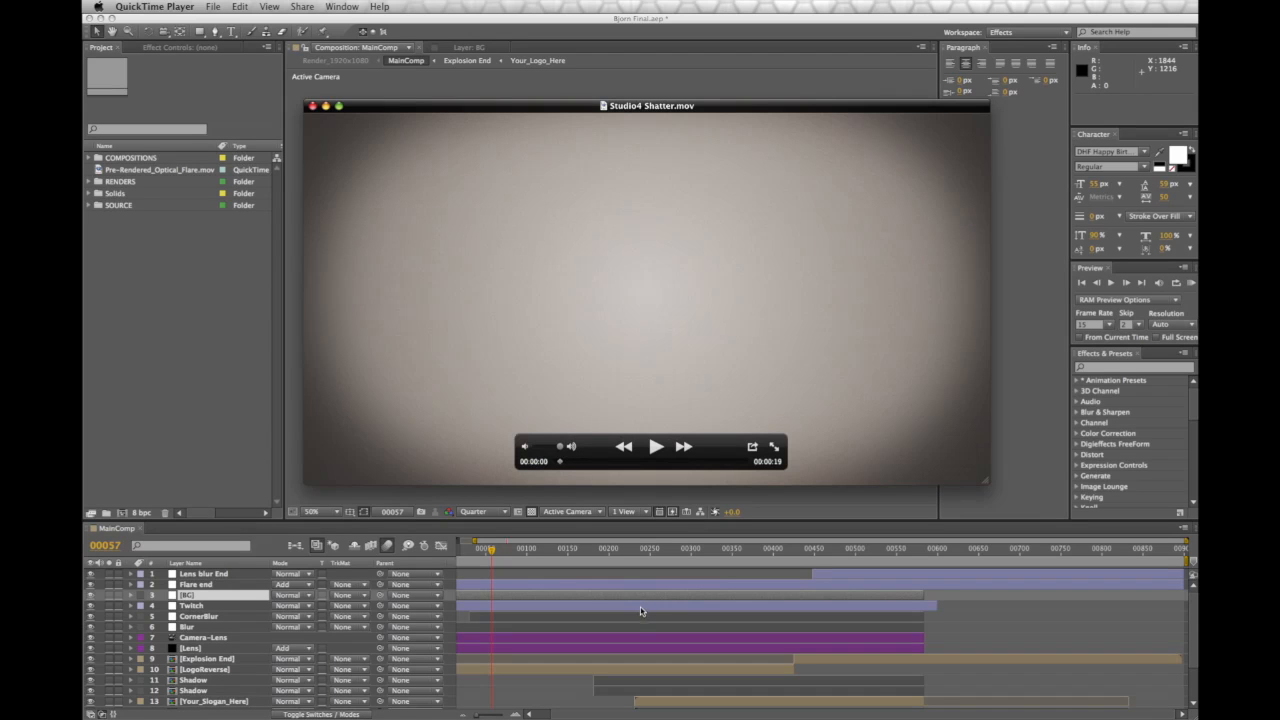
mouse_move(560, 463)
mouse_down()
mouse_move(733, 468)
mouse_move(562, 473)
mouse_up()
drag(563, 463, 733, 465)
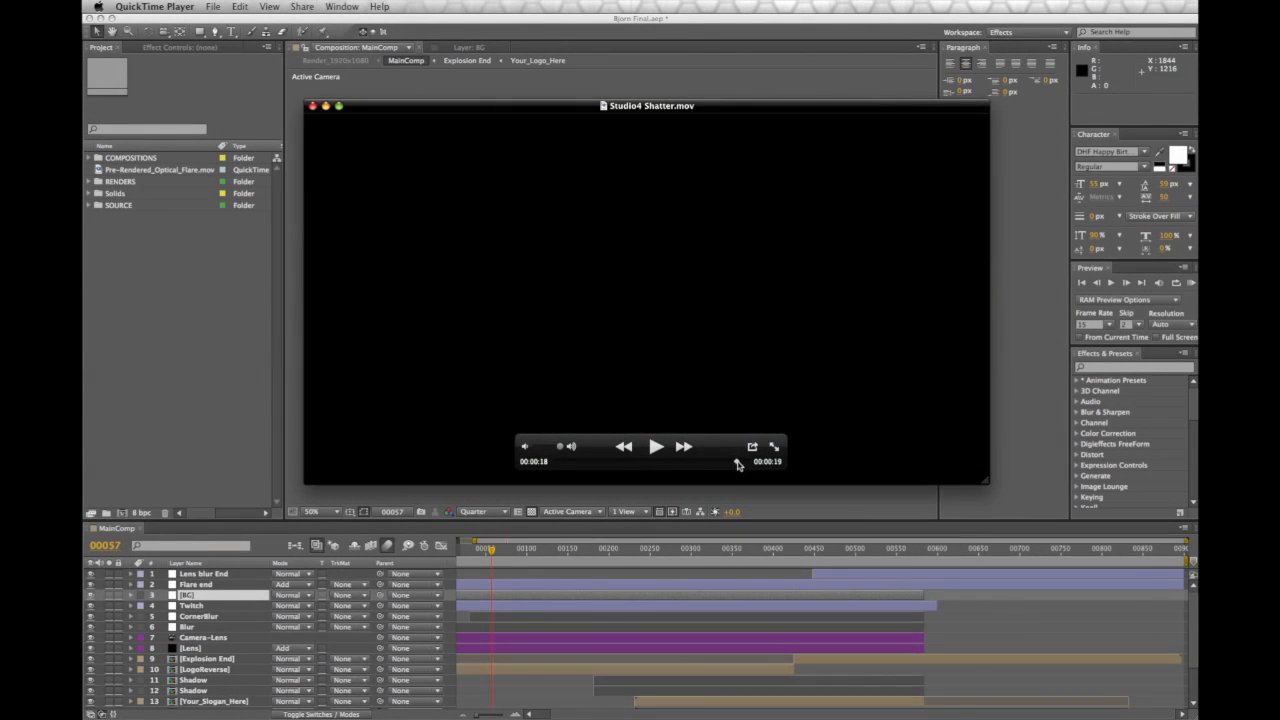
drag(740, 464, 705, 476)
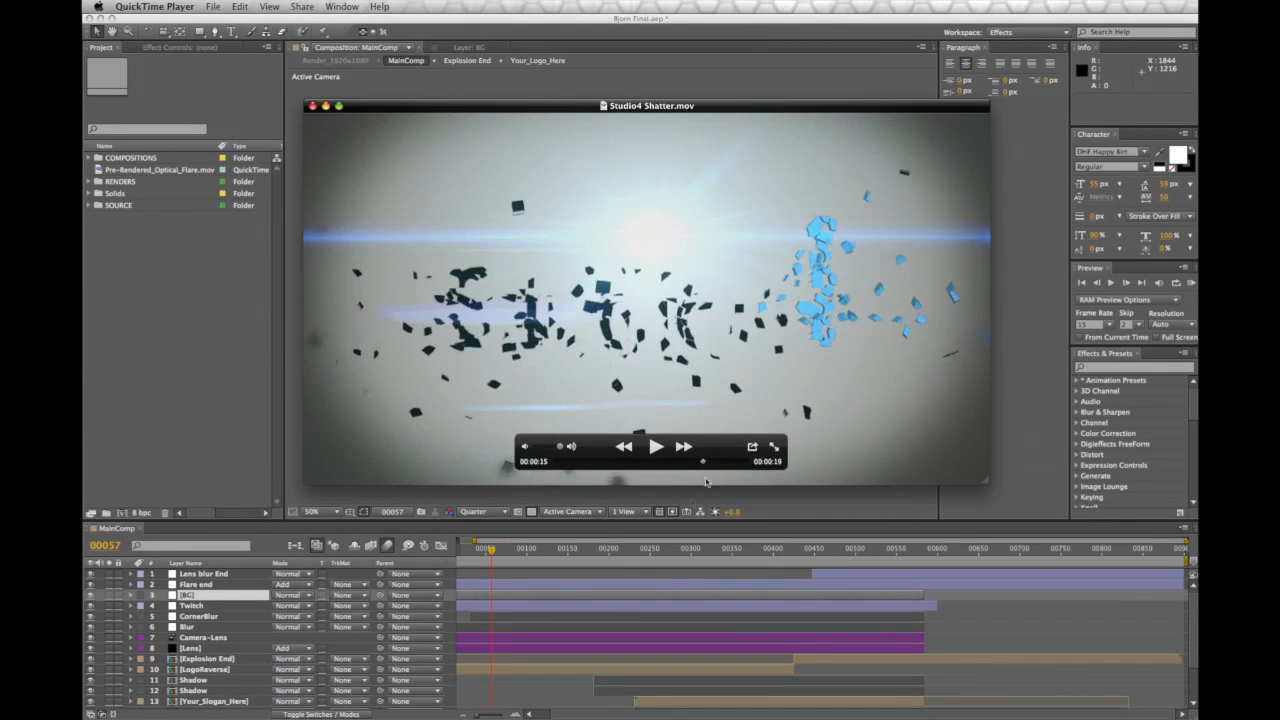
click(312, 106)
Create a composition named BG with the NTSC DV Widescreen preset, 720×480 at 29.97 fps
click(290, 368)
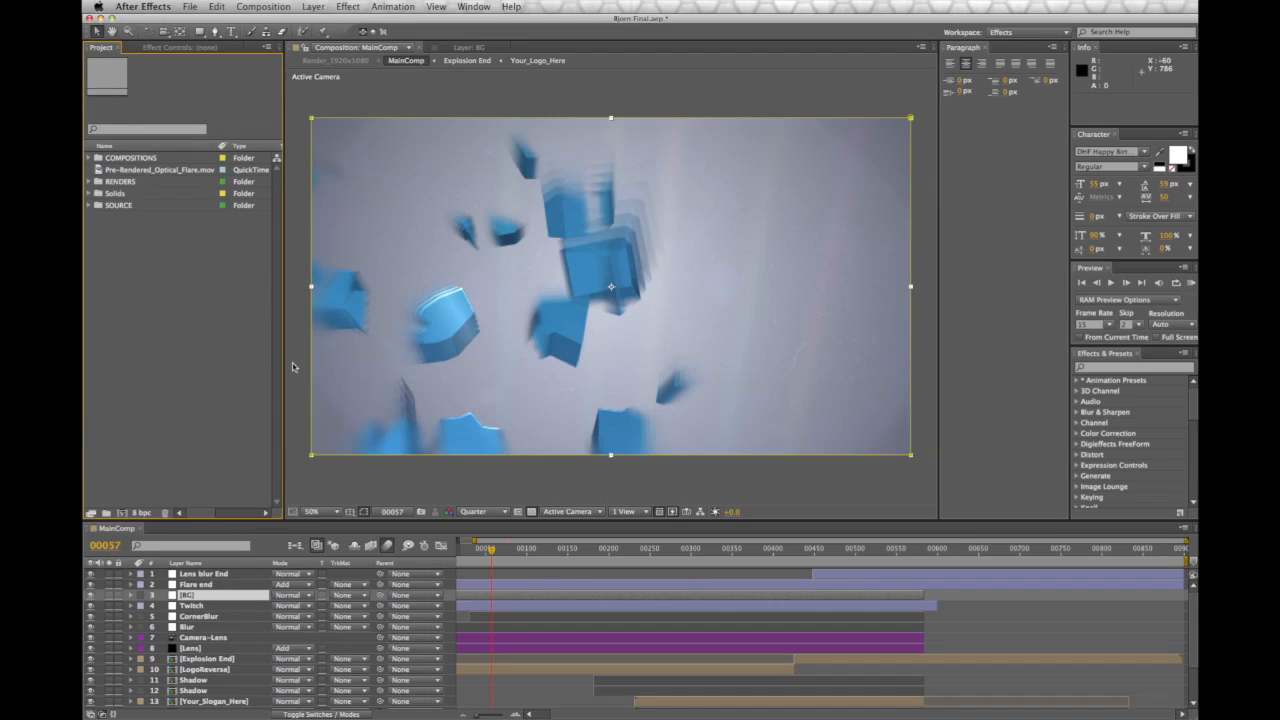
click(342, 481)
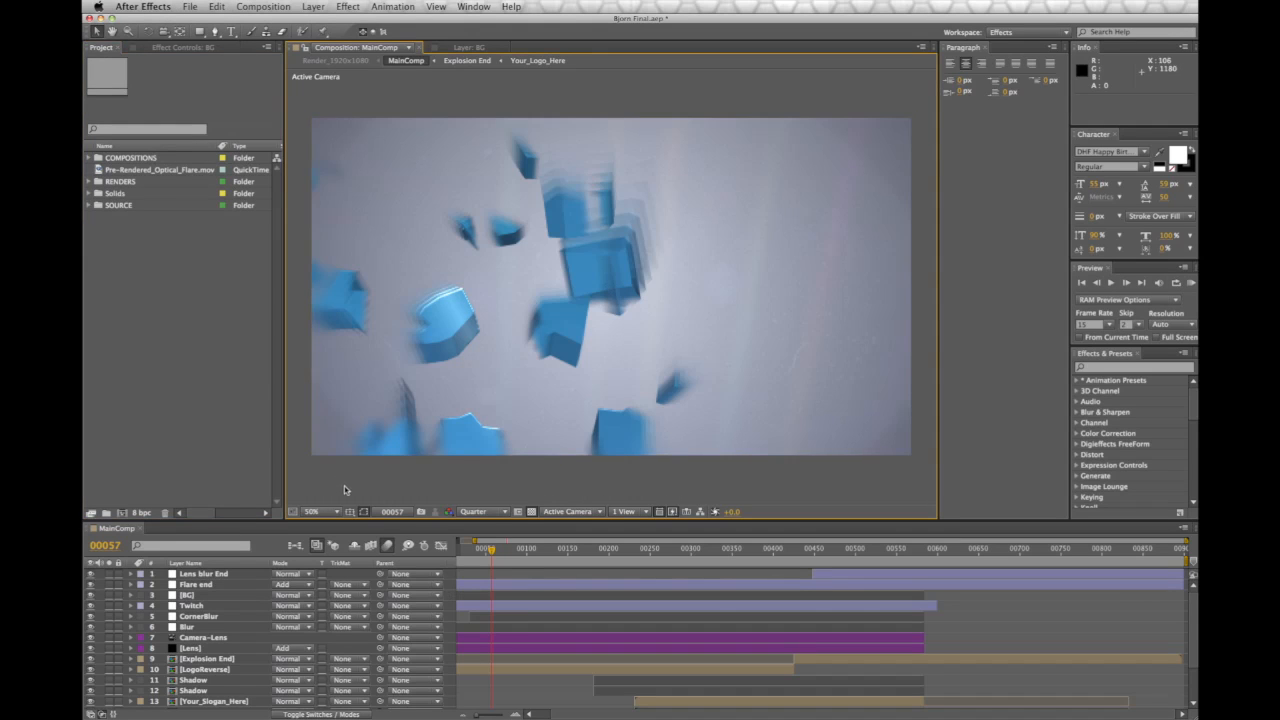
click(263, 6)
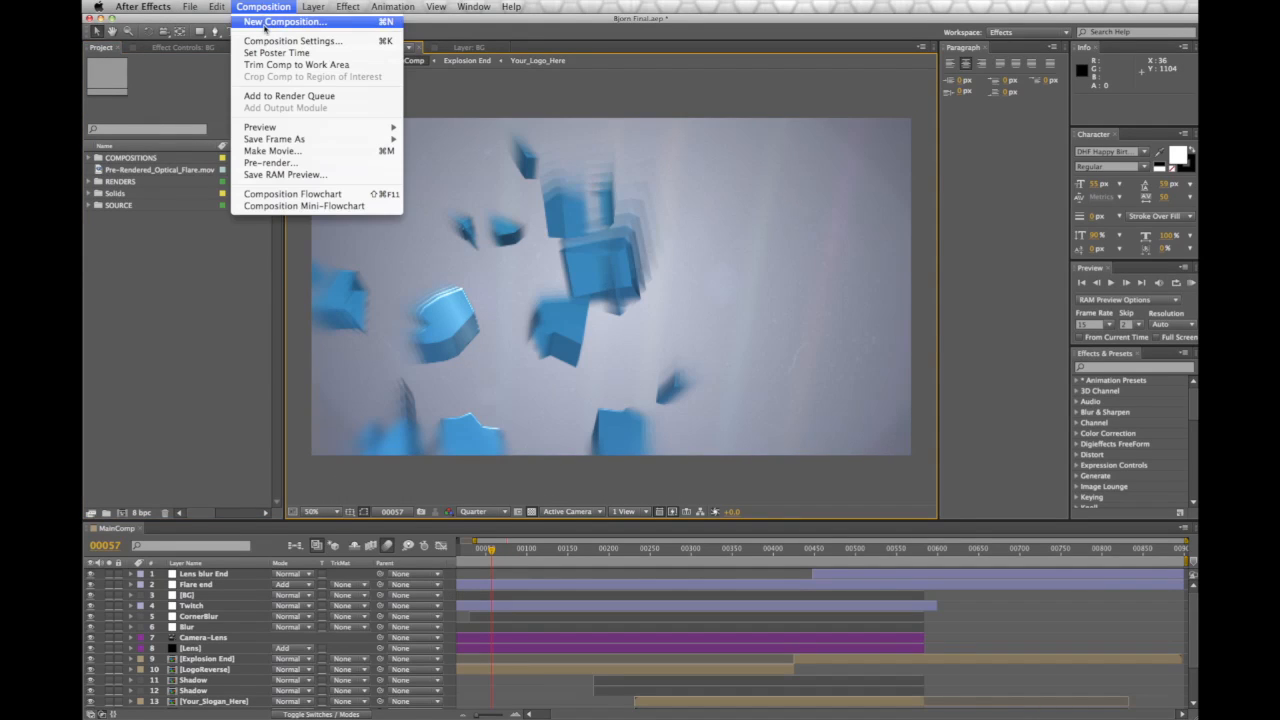
click(264, 24)
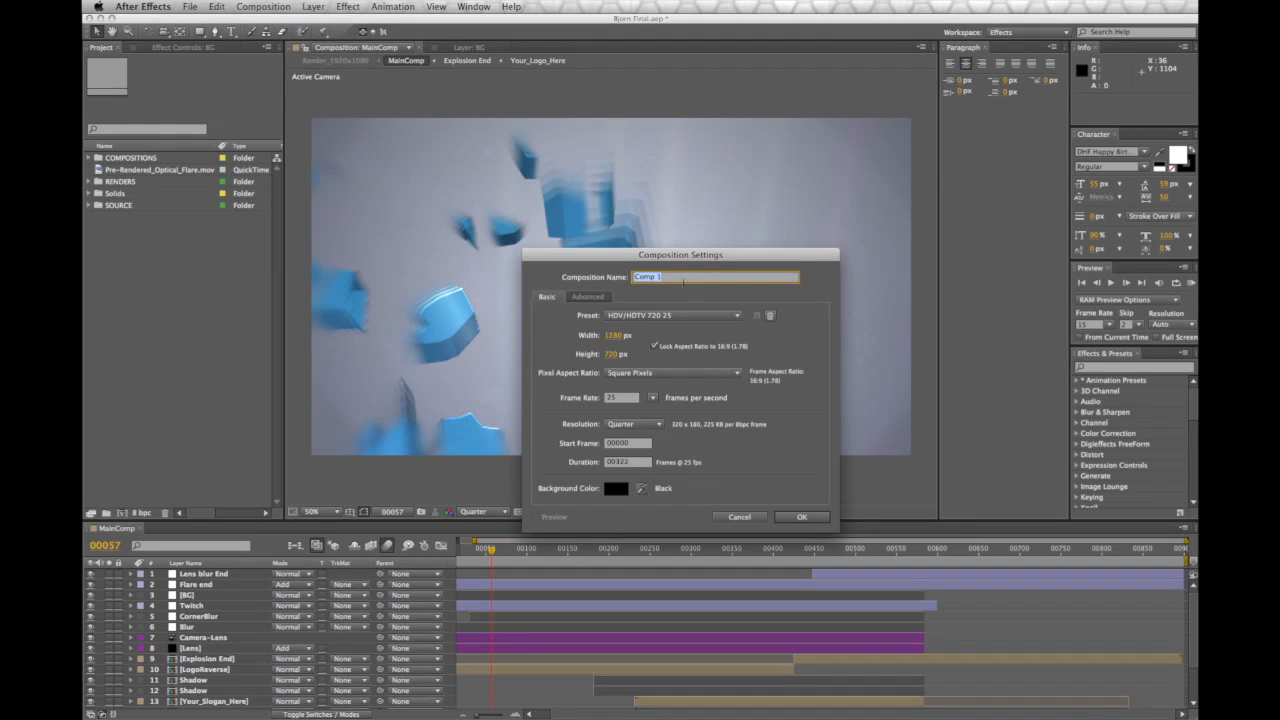
text(BG)
click(657, 315)
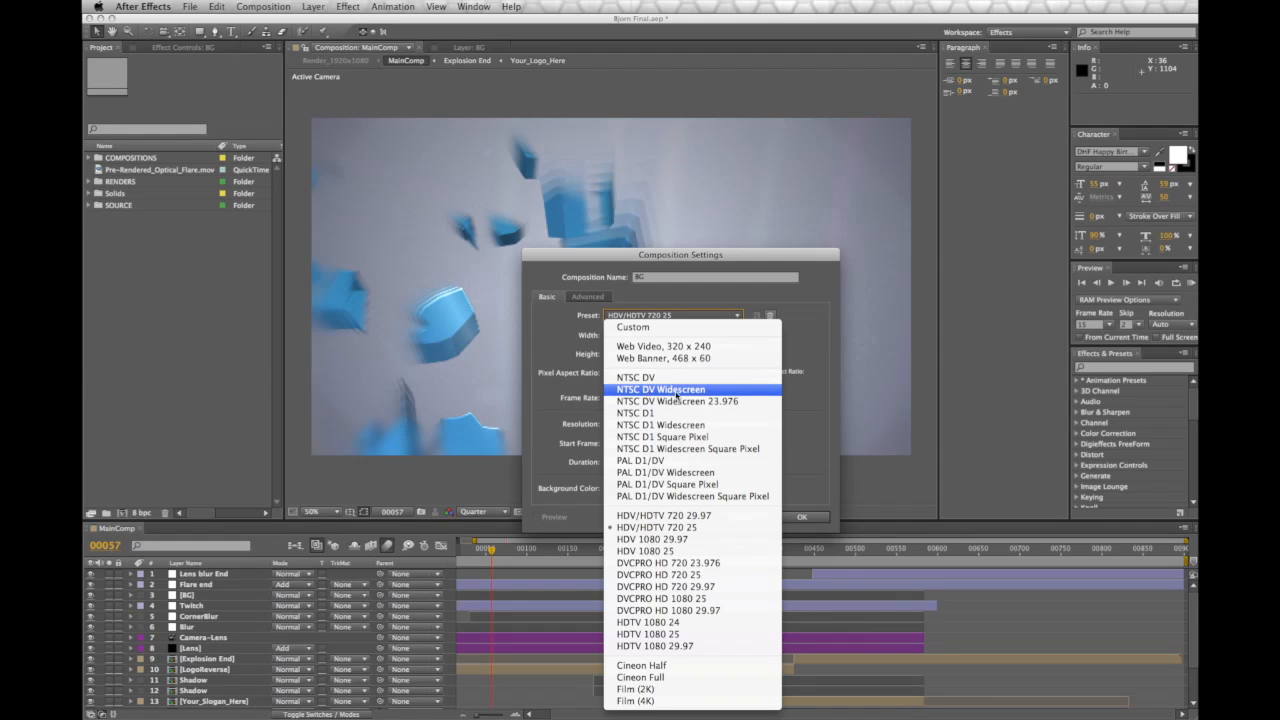
click(676, 390)
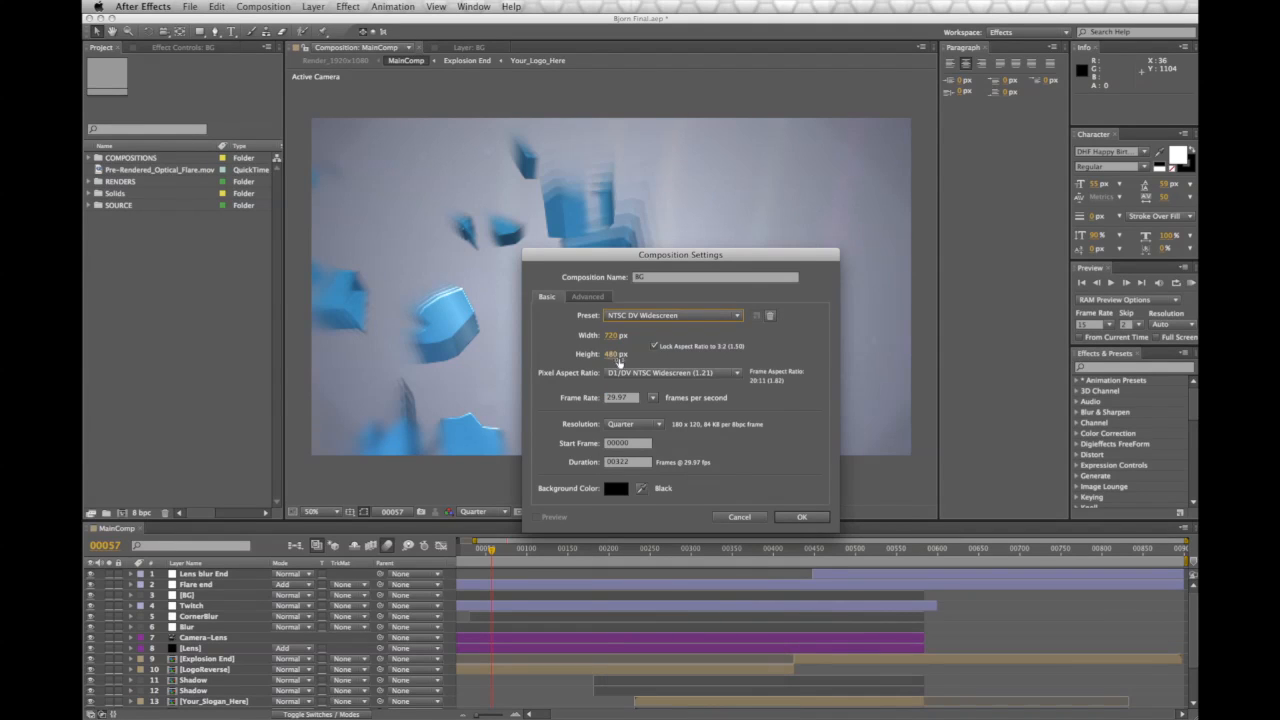
click(793, 517)
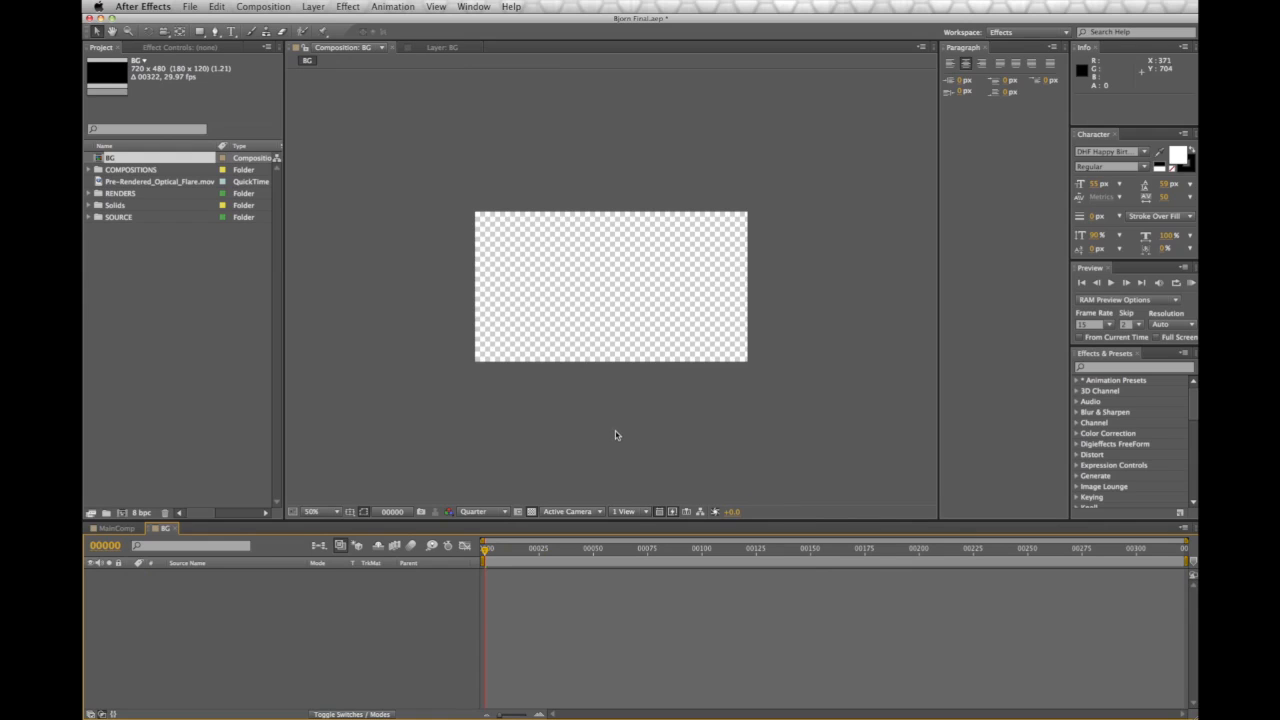
scroll(616, 434, up, 1)
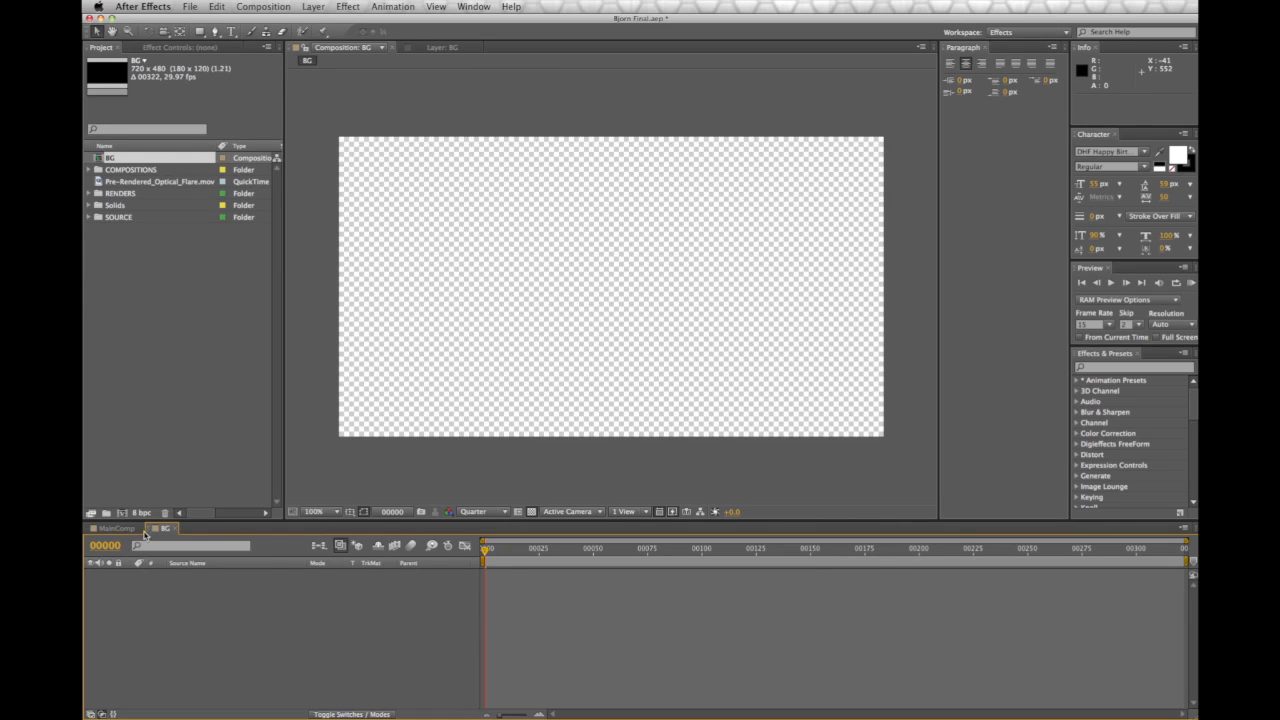
Add a new solid layer named BG coloured light grey
click(313, 7)
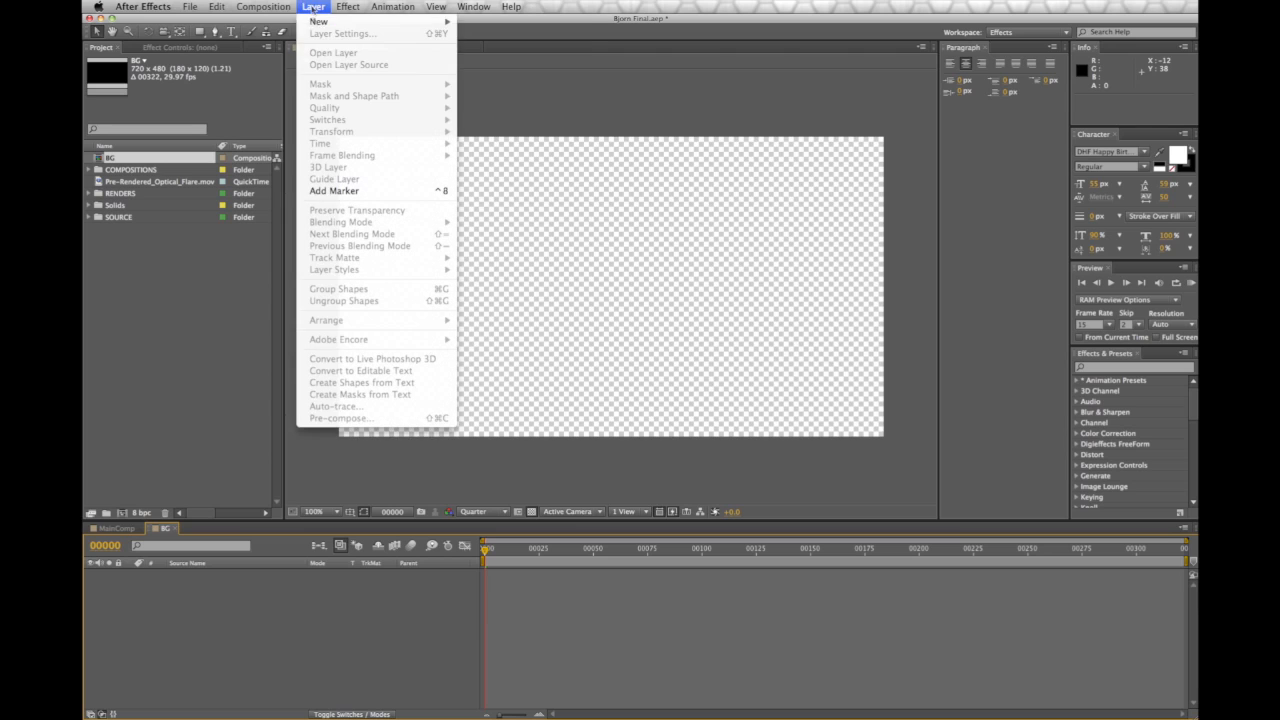
mouse_move(316, 21)
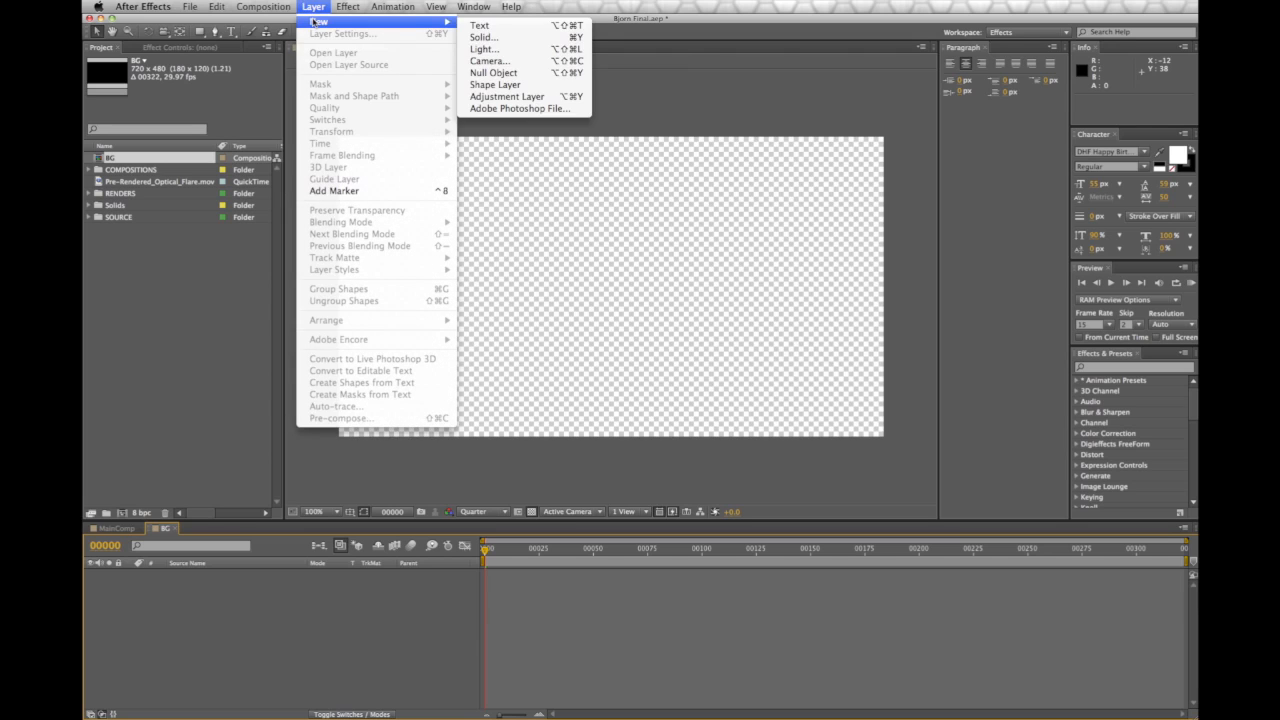
click(484, 37)
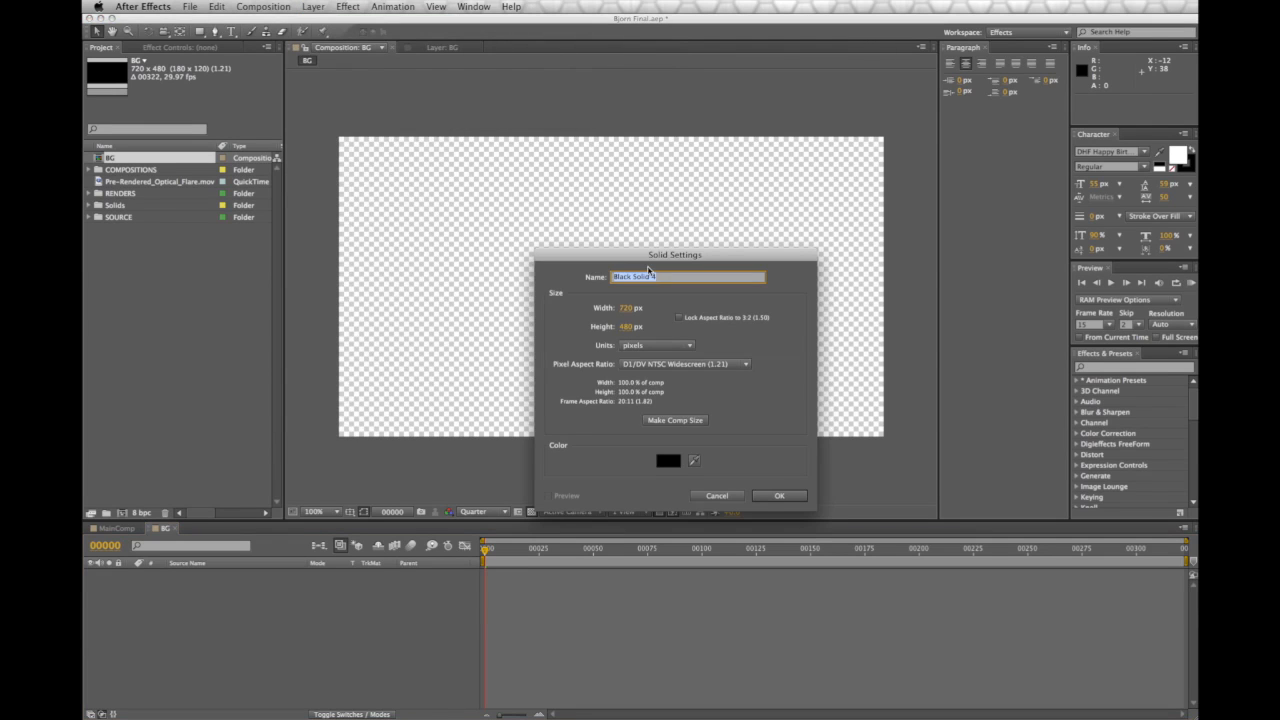
text(BG)
click(668, 461)
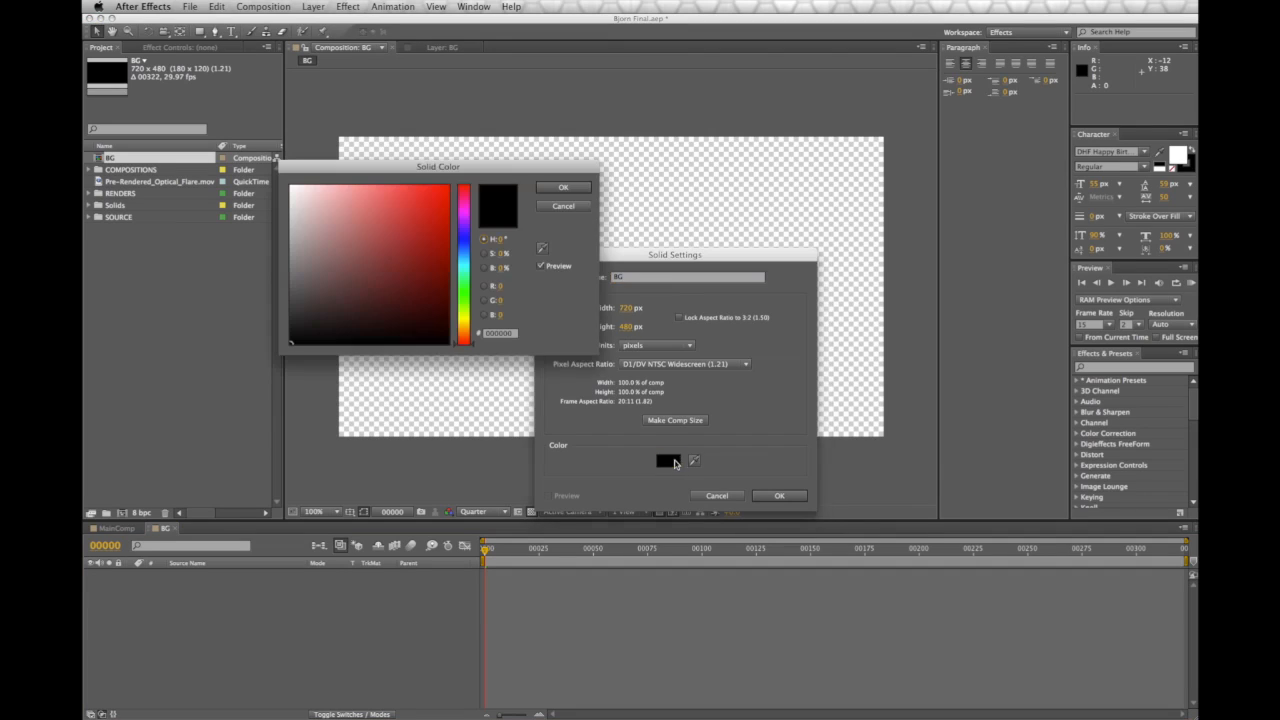
click(293, 220)
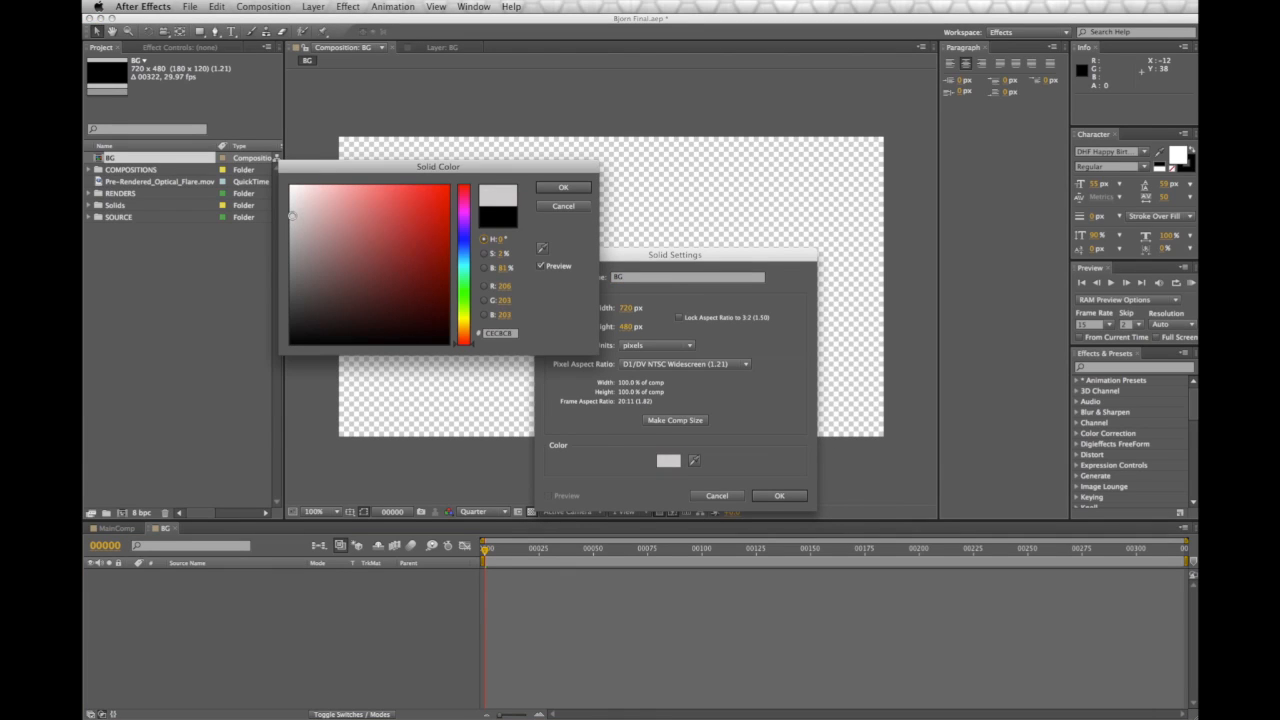
click(560, 188)
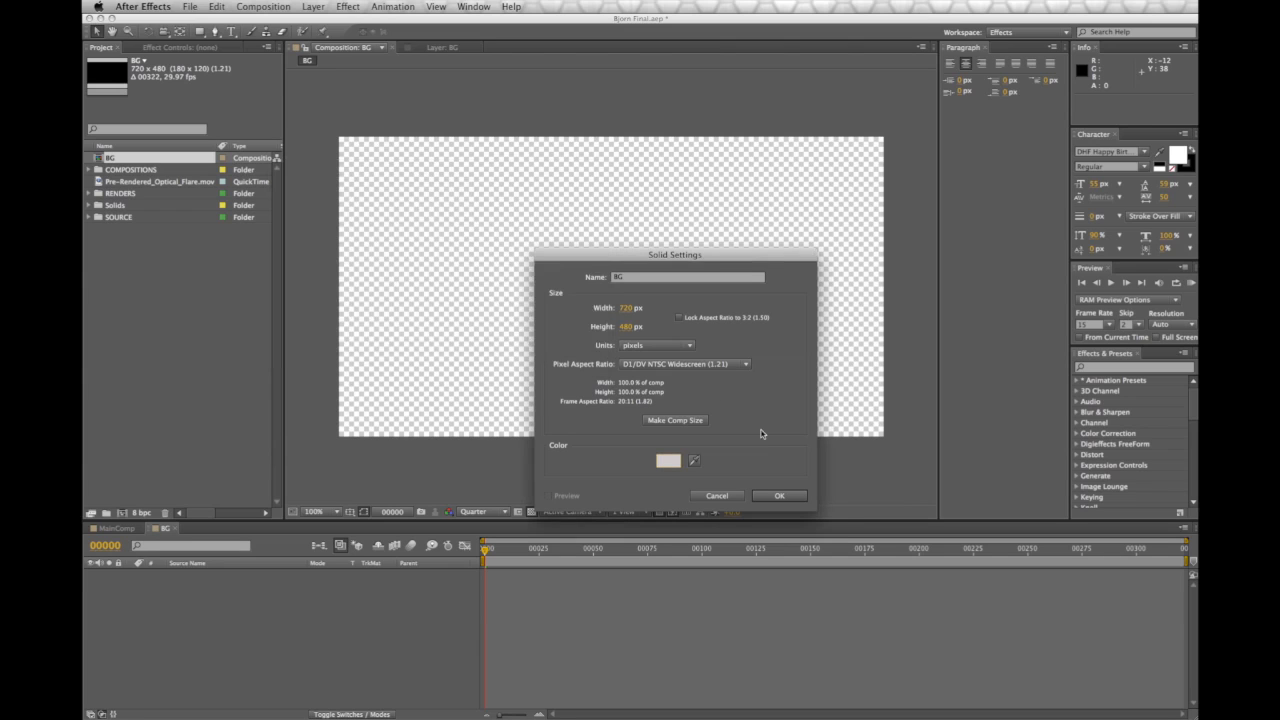
click(786, 495)
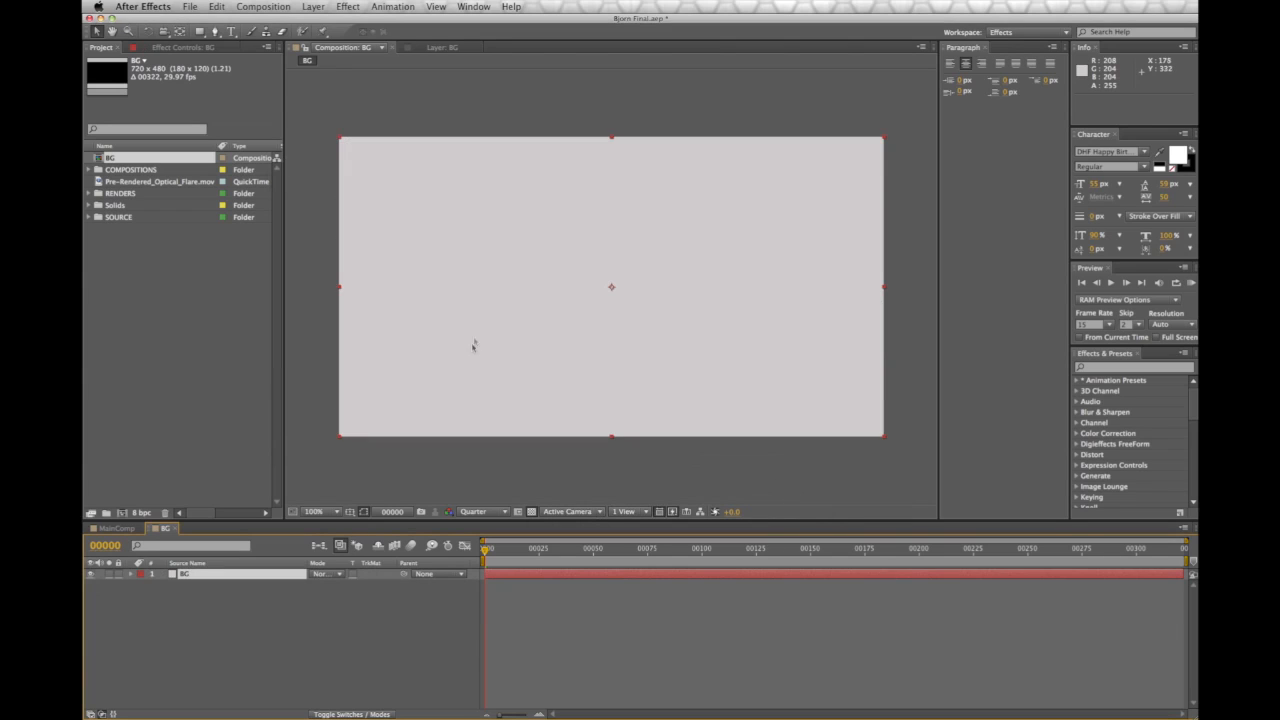
Adjust the BG solid's colour to grey CFCFCF in Solid Settings
click(312, 6)
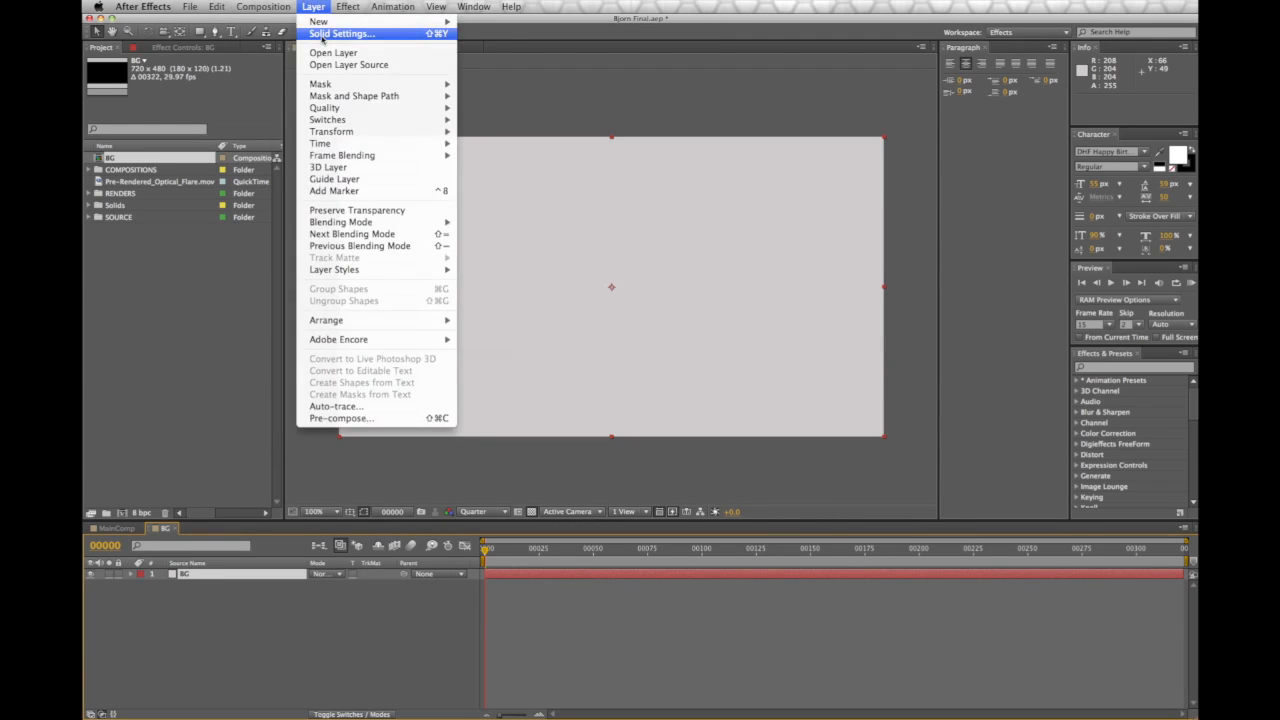
click(324, 40)
click(243, 285)
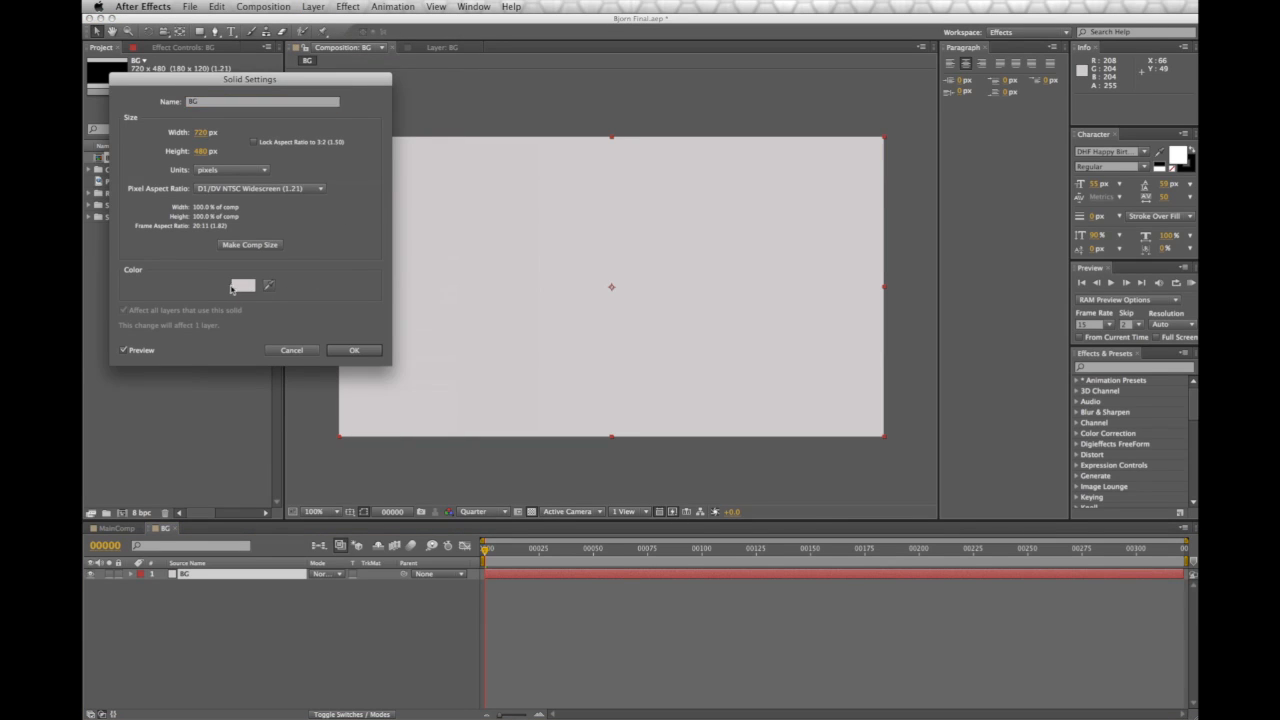
click(289, 209)
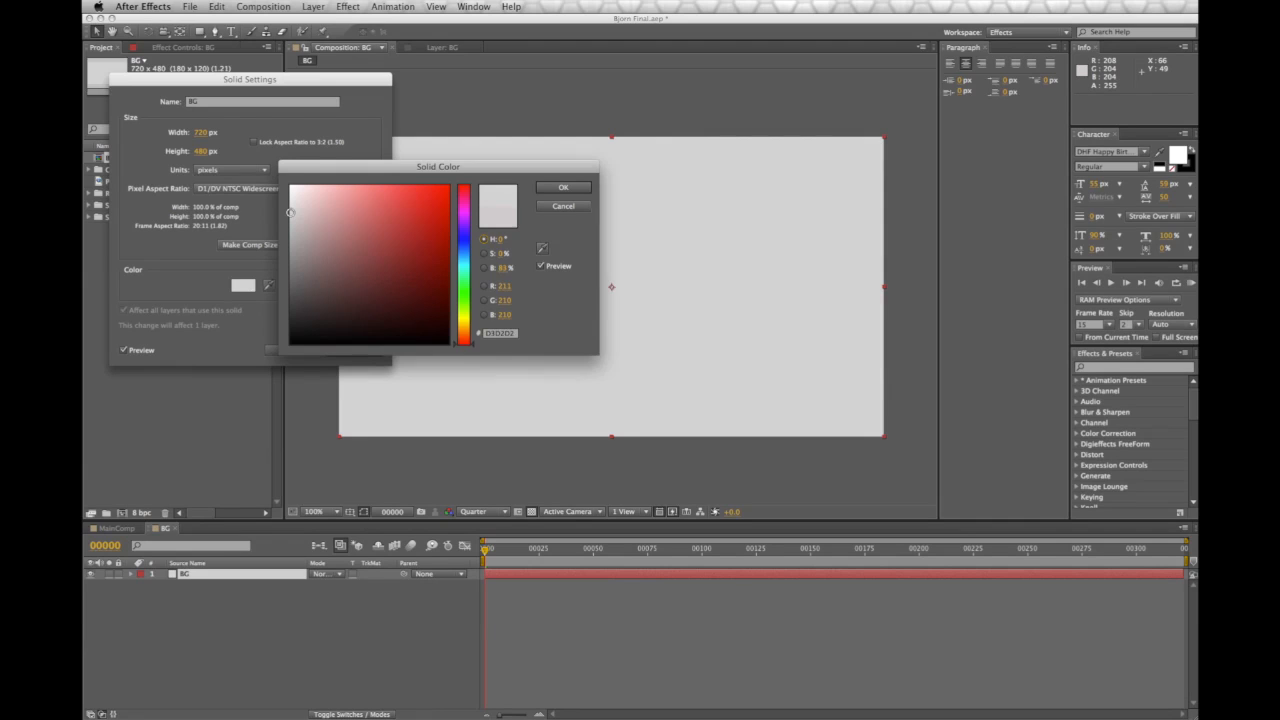
click(290, 216)
drag(290, 216, 290, 214)
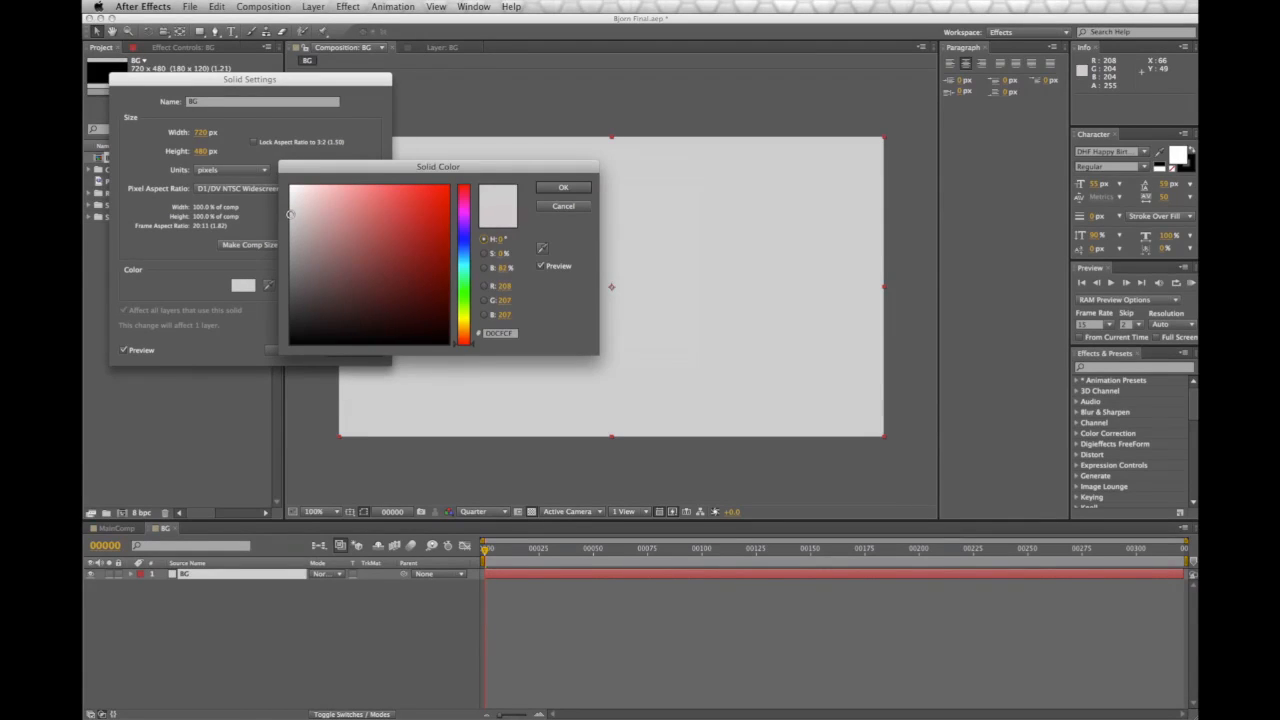
click(563, 187)
click(362, 350)
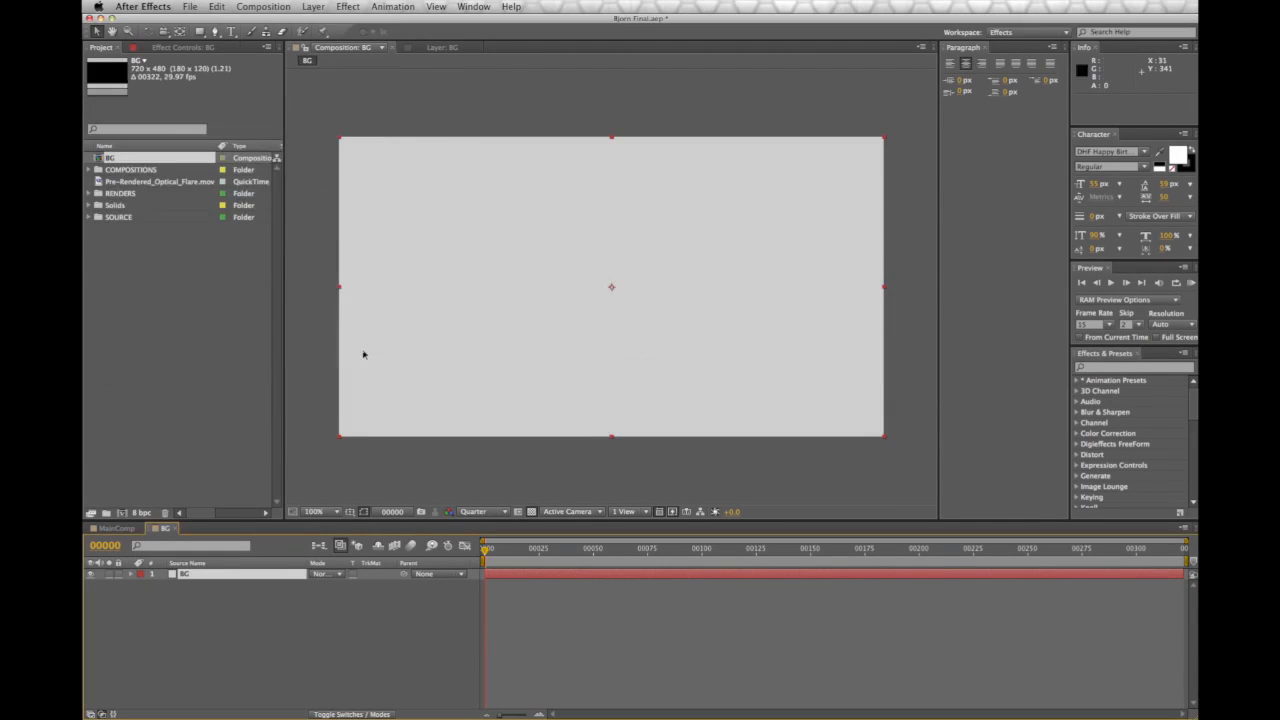
click(310, 697)
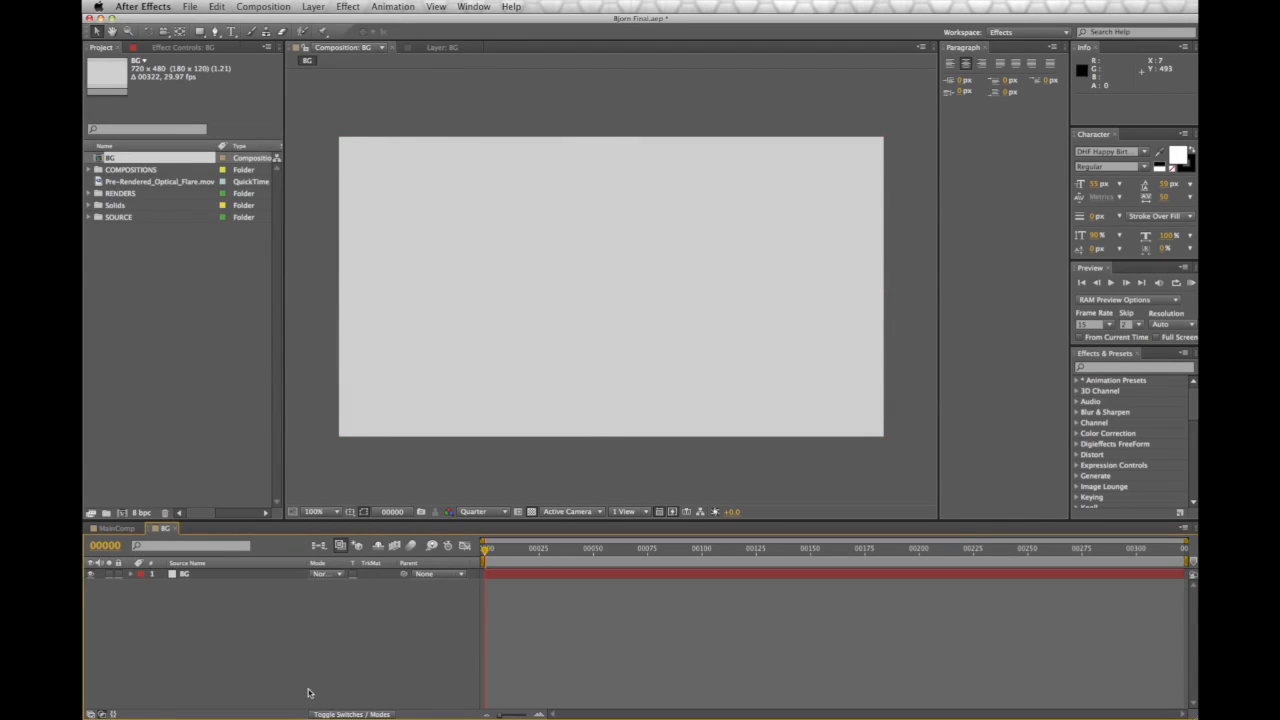
Add a pure black full-frame solid layer named V above BG
click(262, 6)
mouse_move(313, 7)
mouse_move(353, 22)
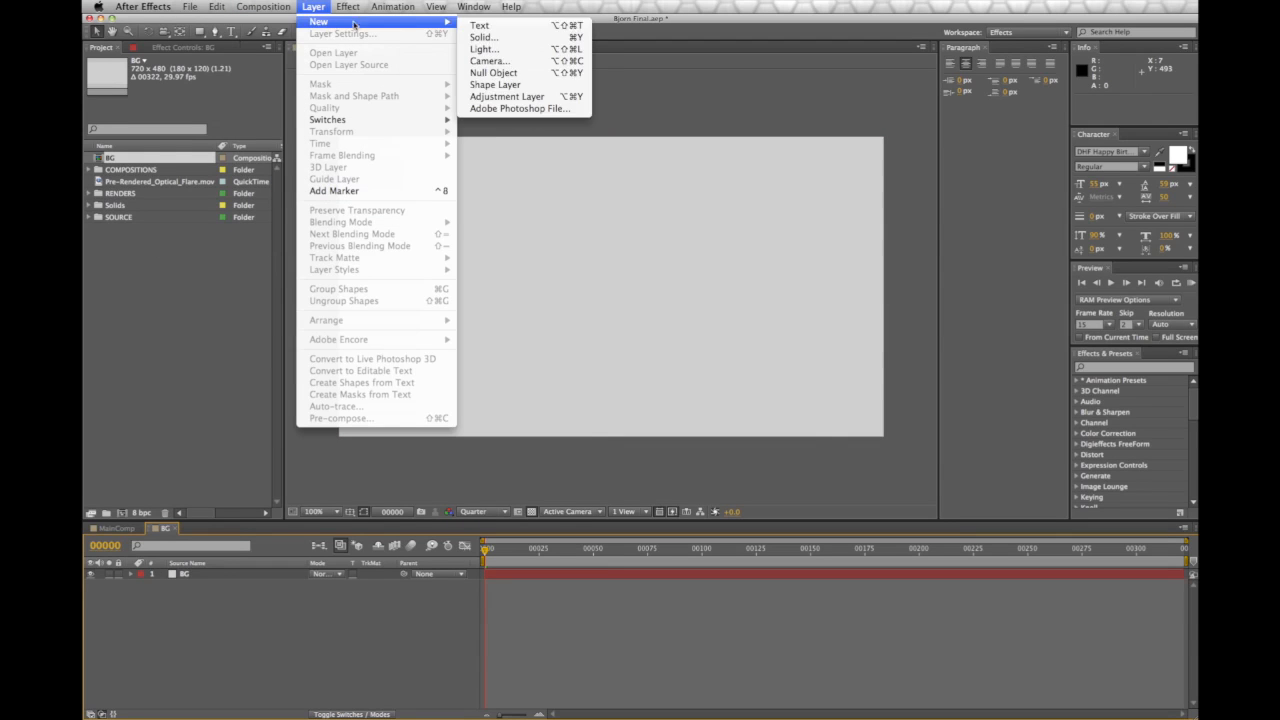
click(536, 40)
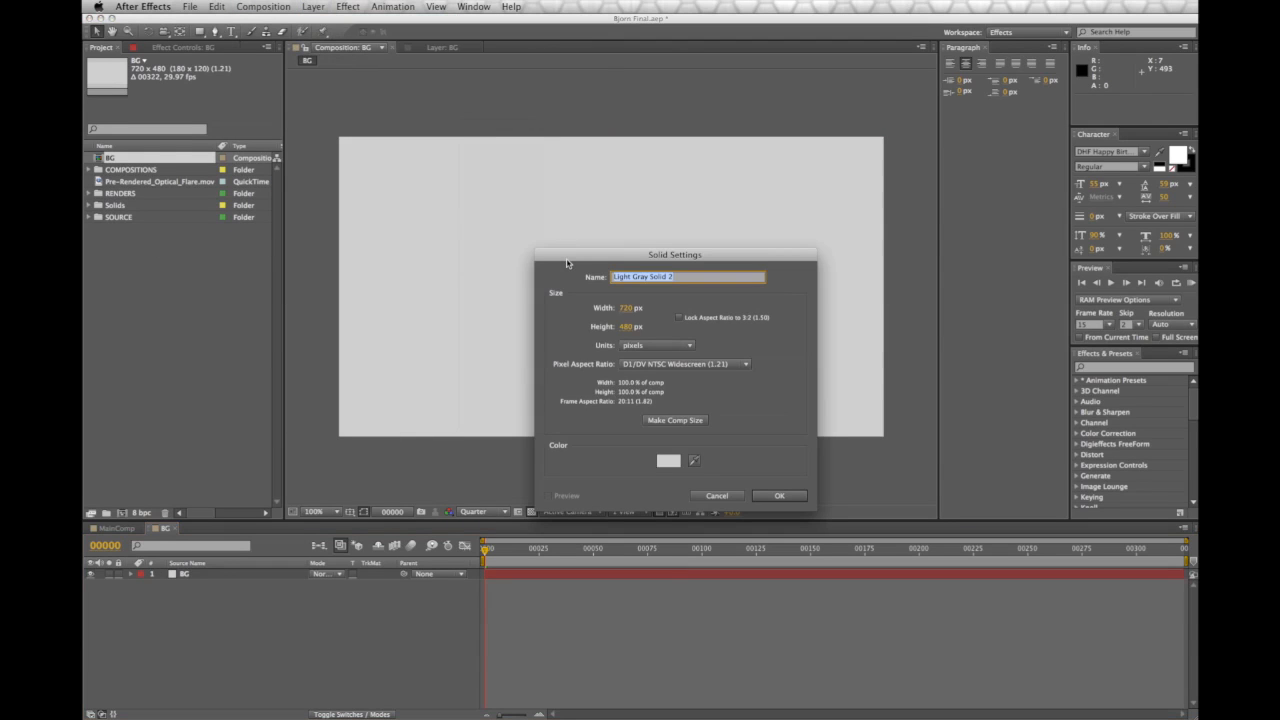
text(V)
click(666, 460)
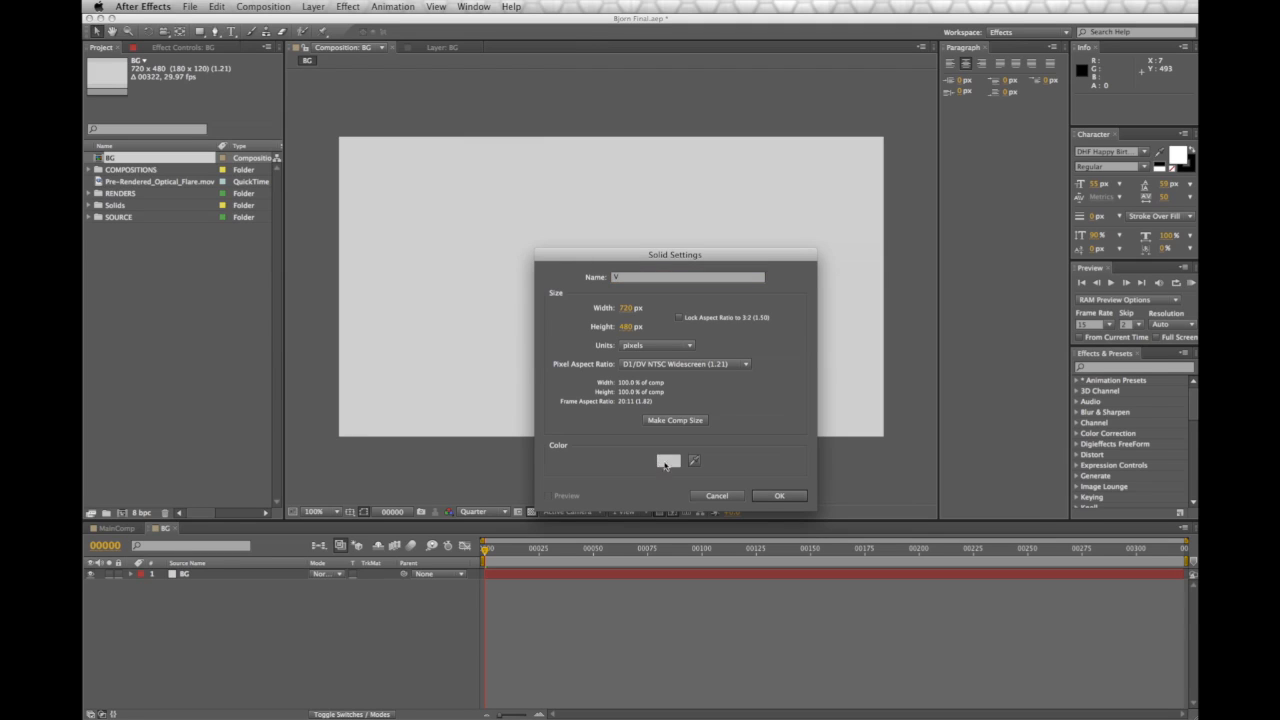
click(363, 237)
drag(363, 237, 497, 383)
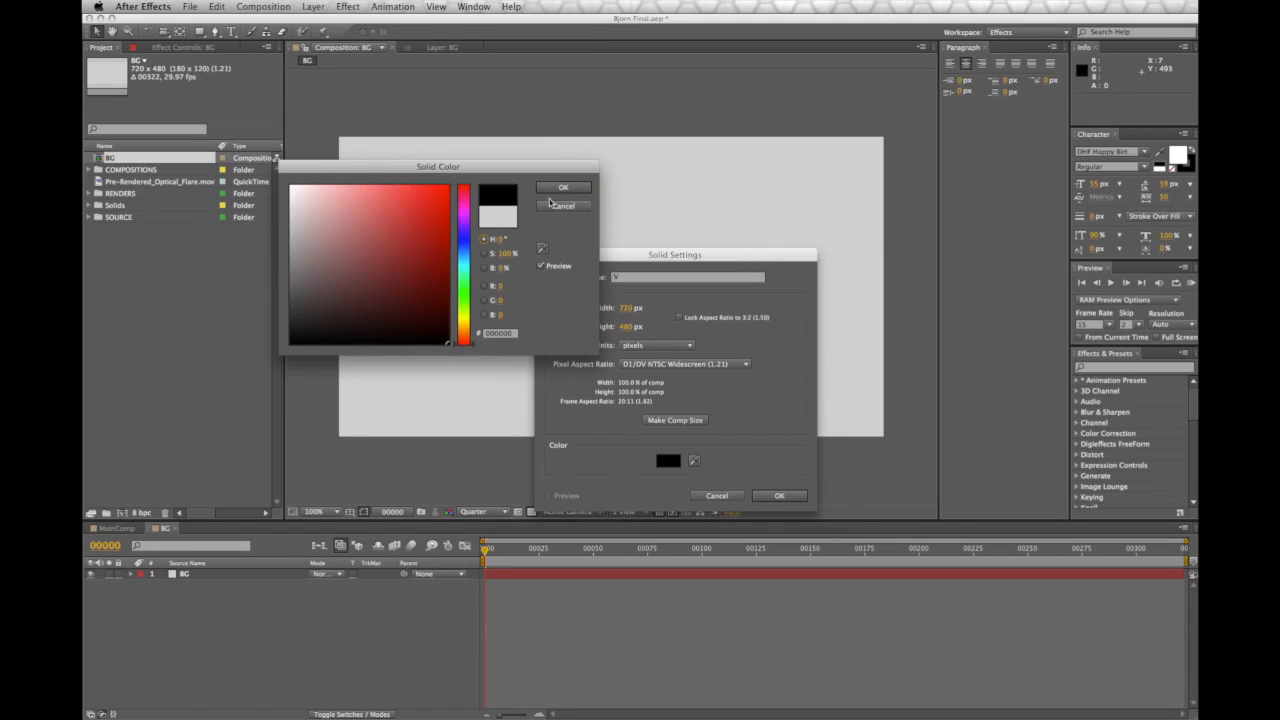
click(562, 188)
click(779, 496)
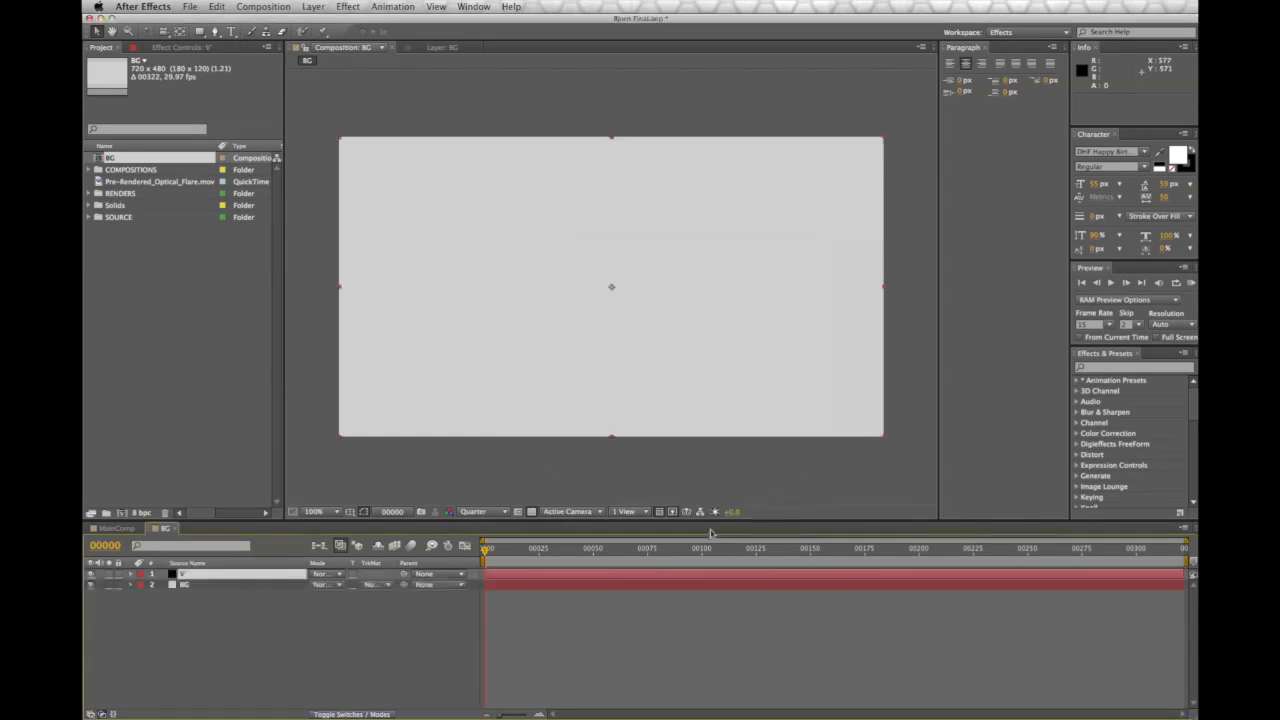
Switch from the Rectangle Tool to the Ellipse Tool
click(199, 32)
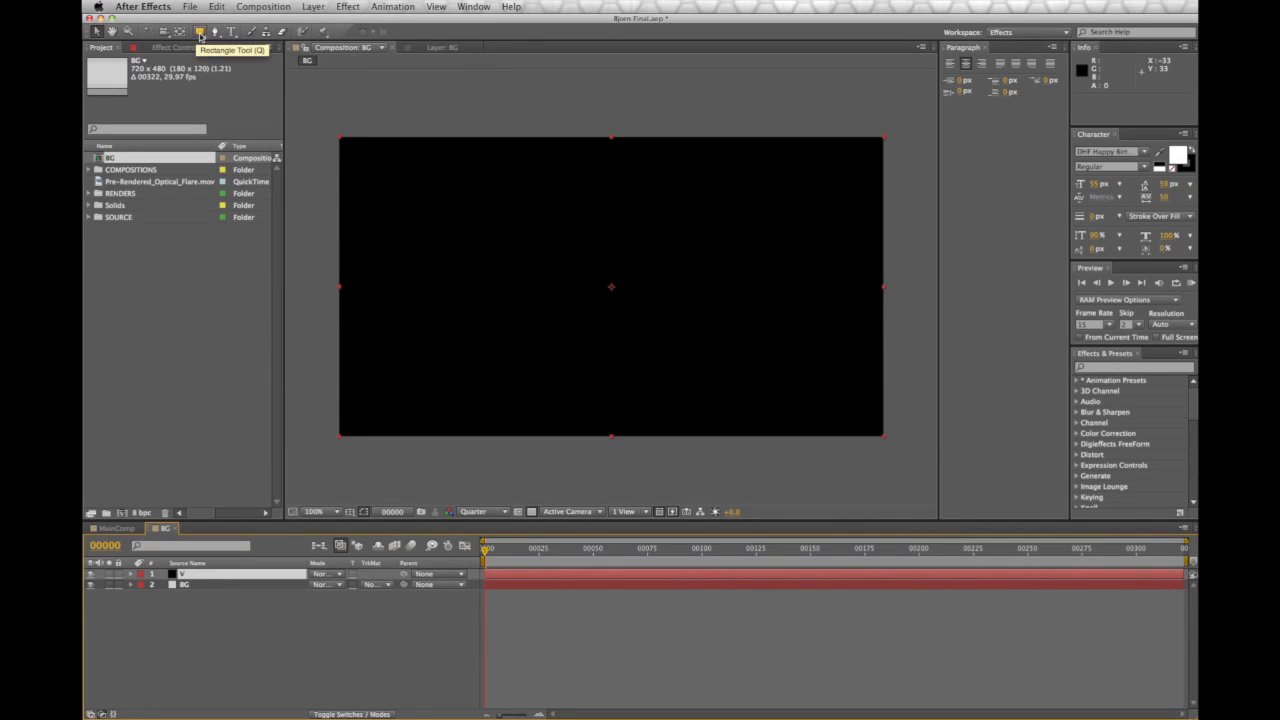
click(199, 32)
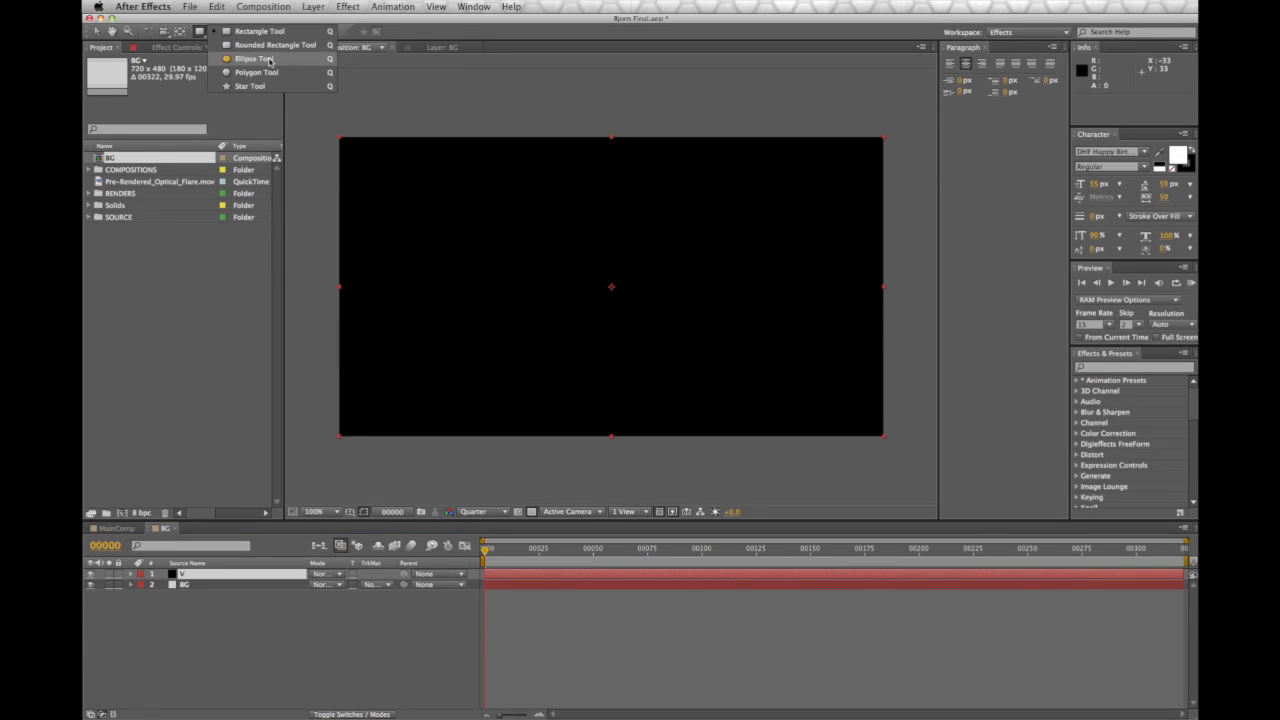
click(269, 60)
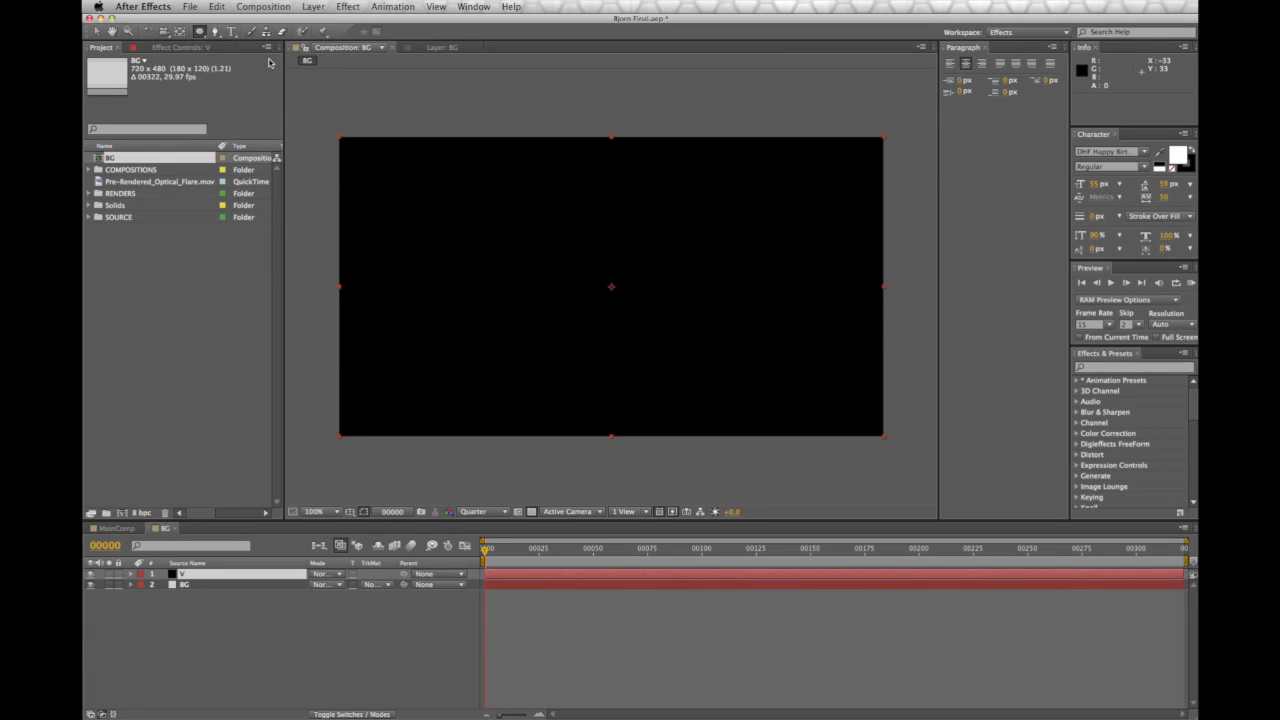
key(q)
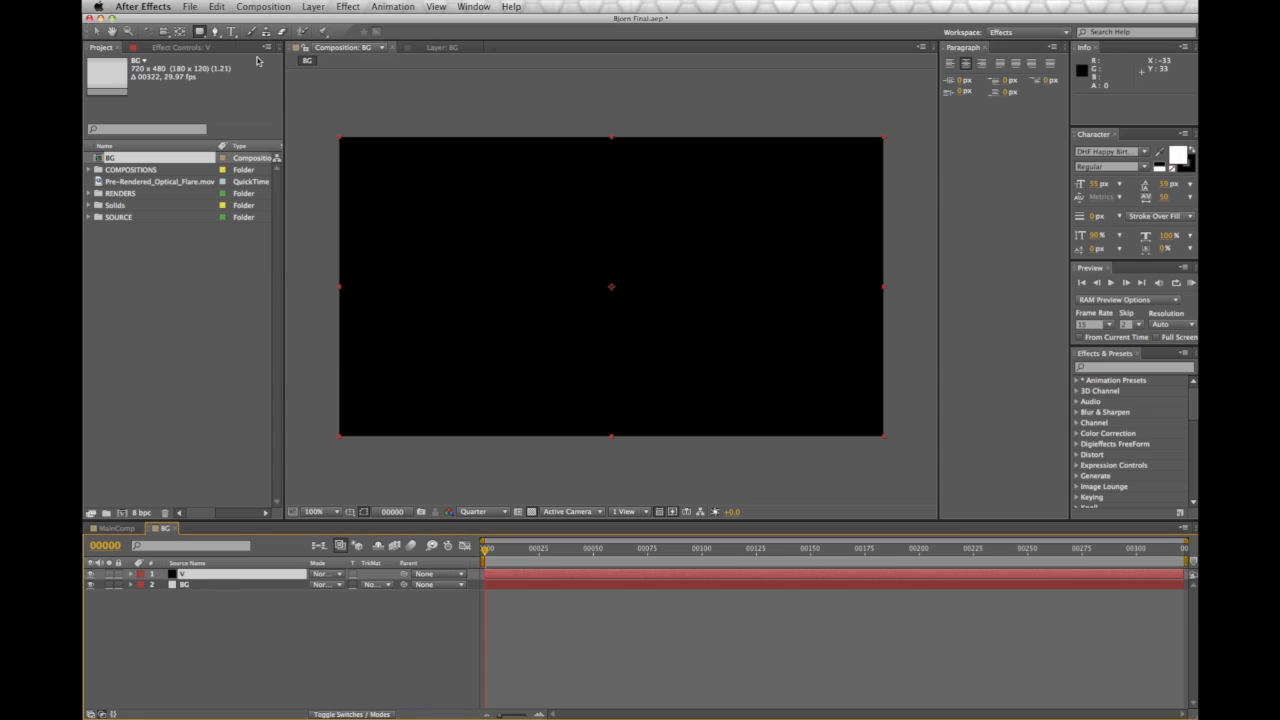
Add a full-layer ellipse mask to the V solid and set it to Subtract
double_click(199, 32)
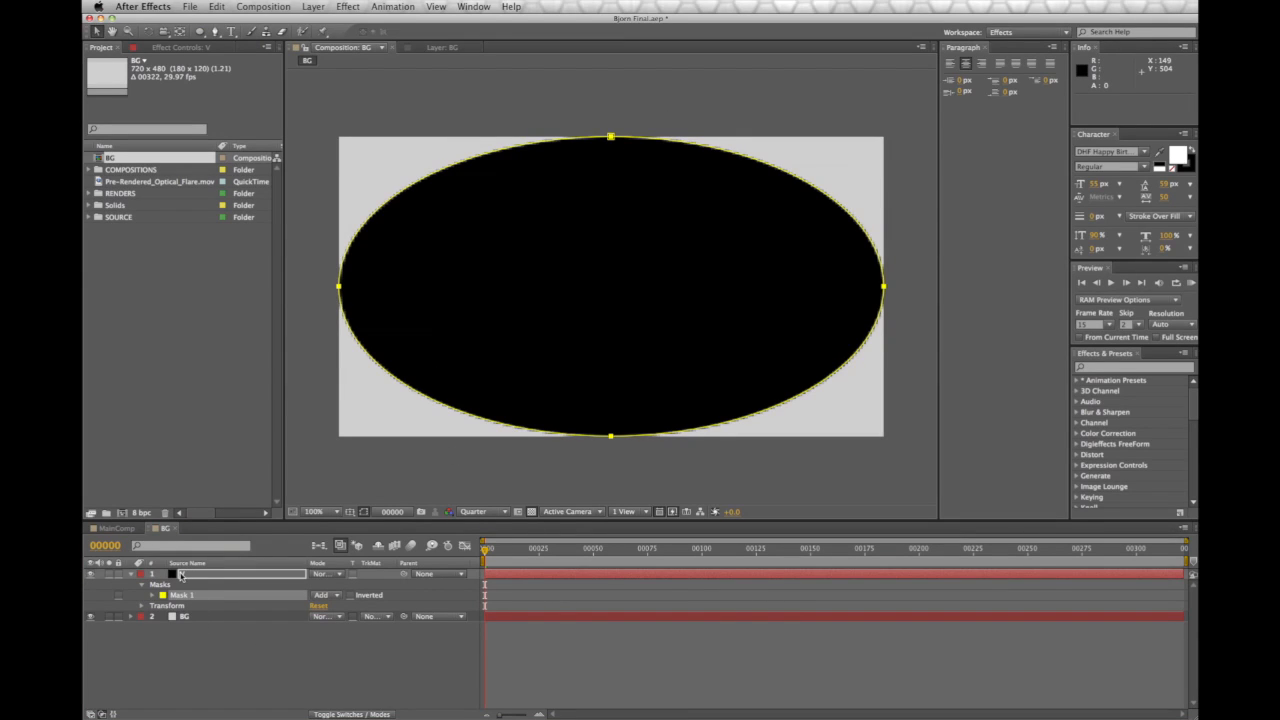
click(336, 597)
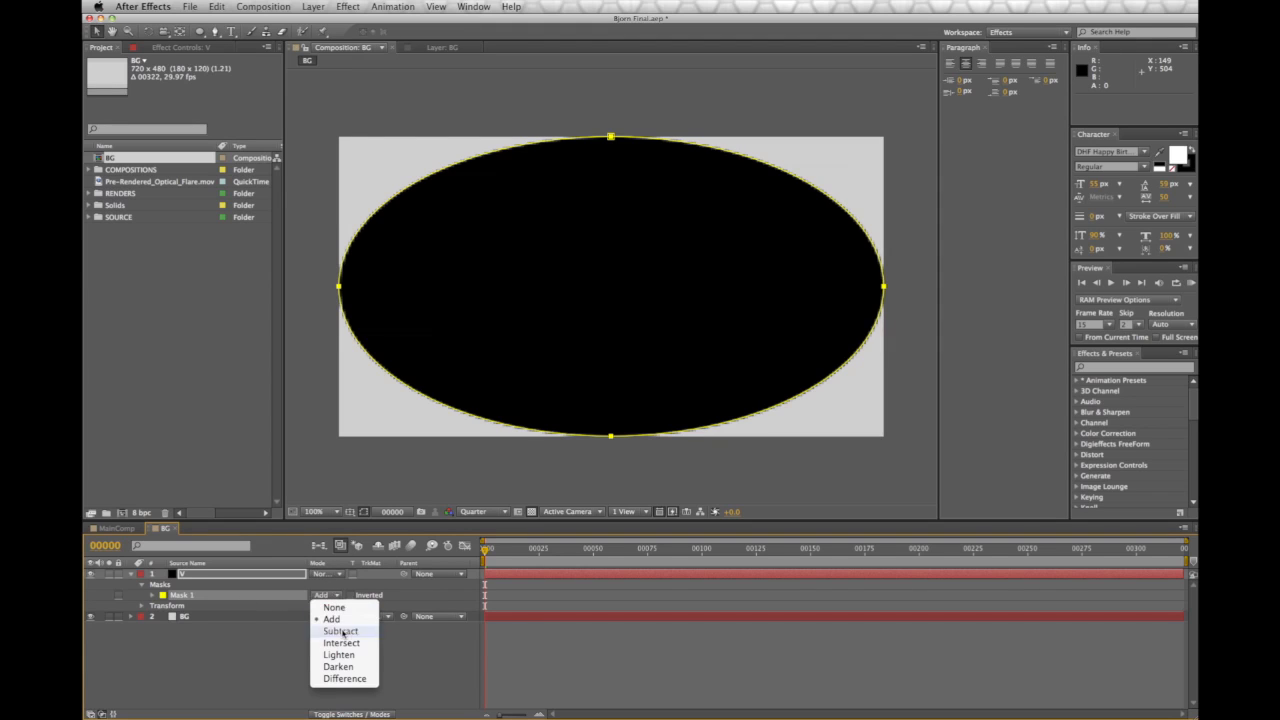
click(342, 631)
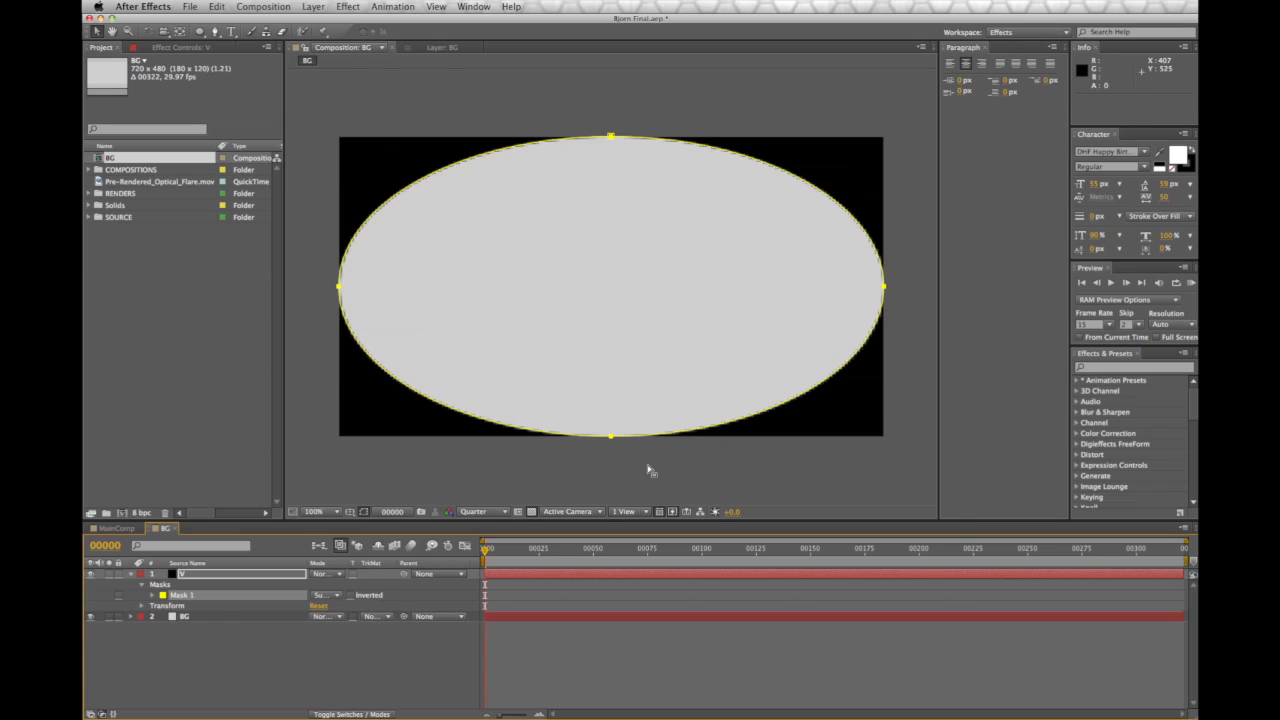
Set Mask 1 feather to 193 pixels and opacity to 73%
click(150, 595)
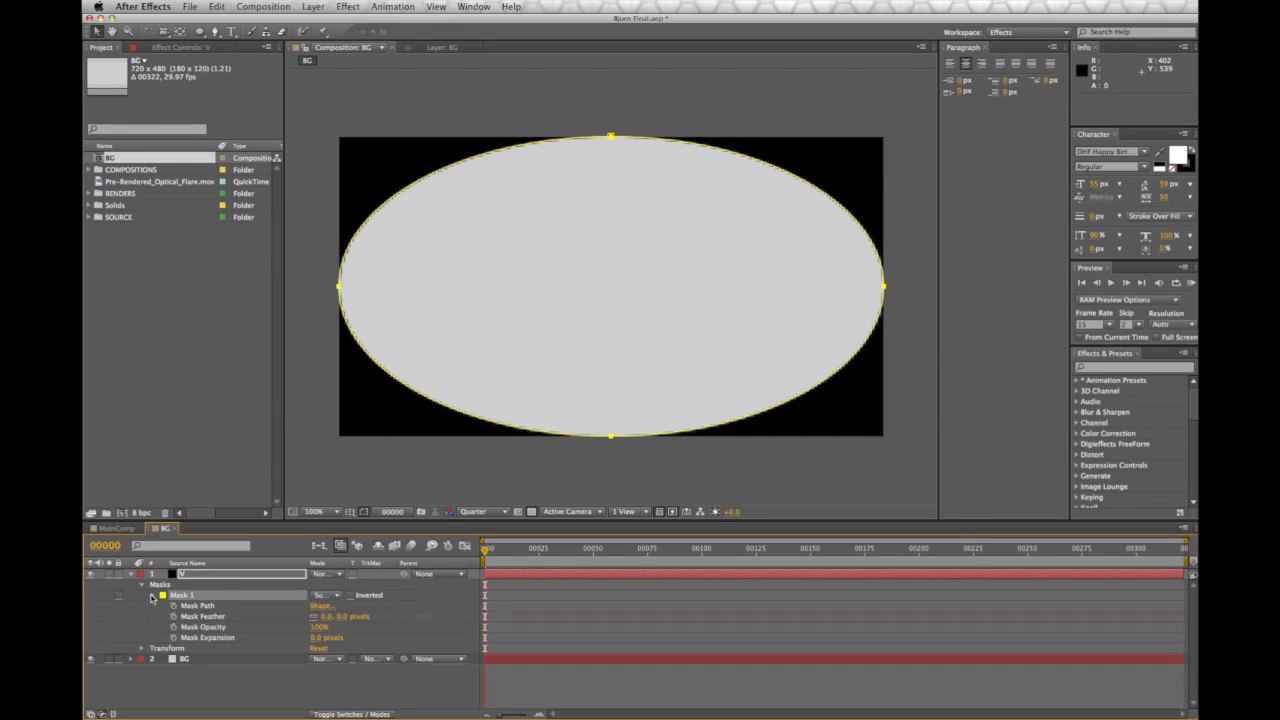
drag(324, 616, 374, 616)
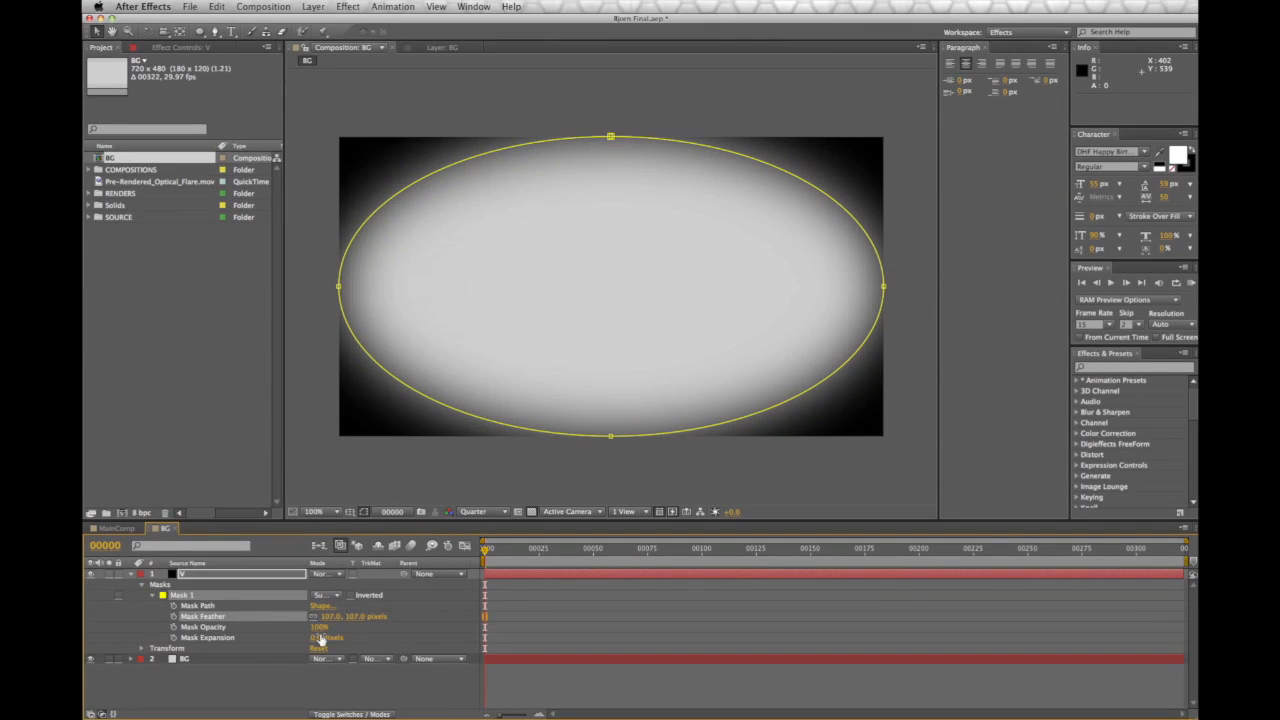
mouse_move(318, 627)
mouse_down()
mouse_move(305, 627)
mouse_move(340, 617)
mouse_move(314, 627)
mouse_up()
drag(320, 618, 431, 616)
drag(318, 628, 318, 631)
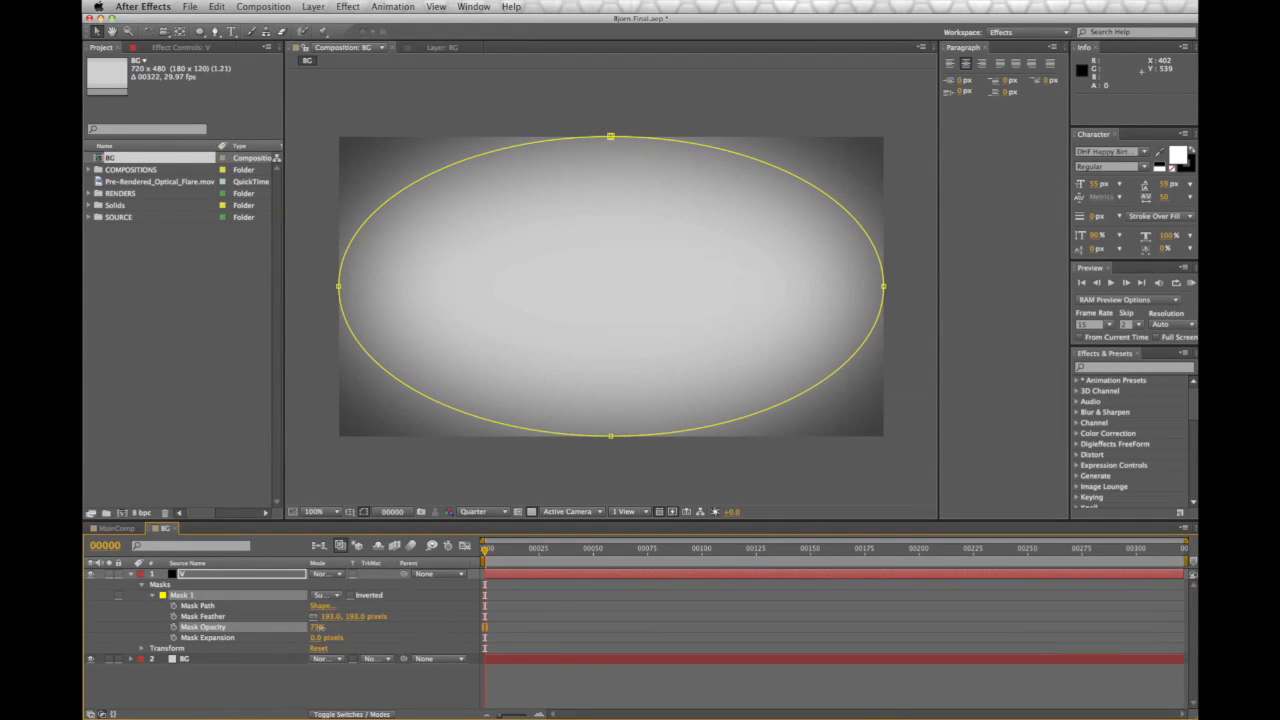
click(397, 481)
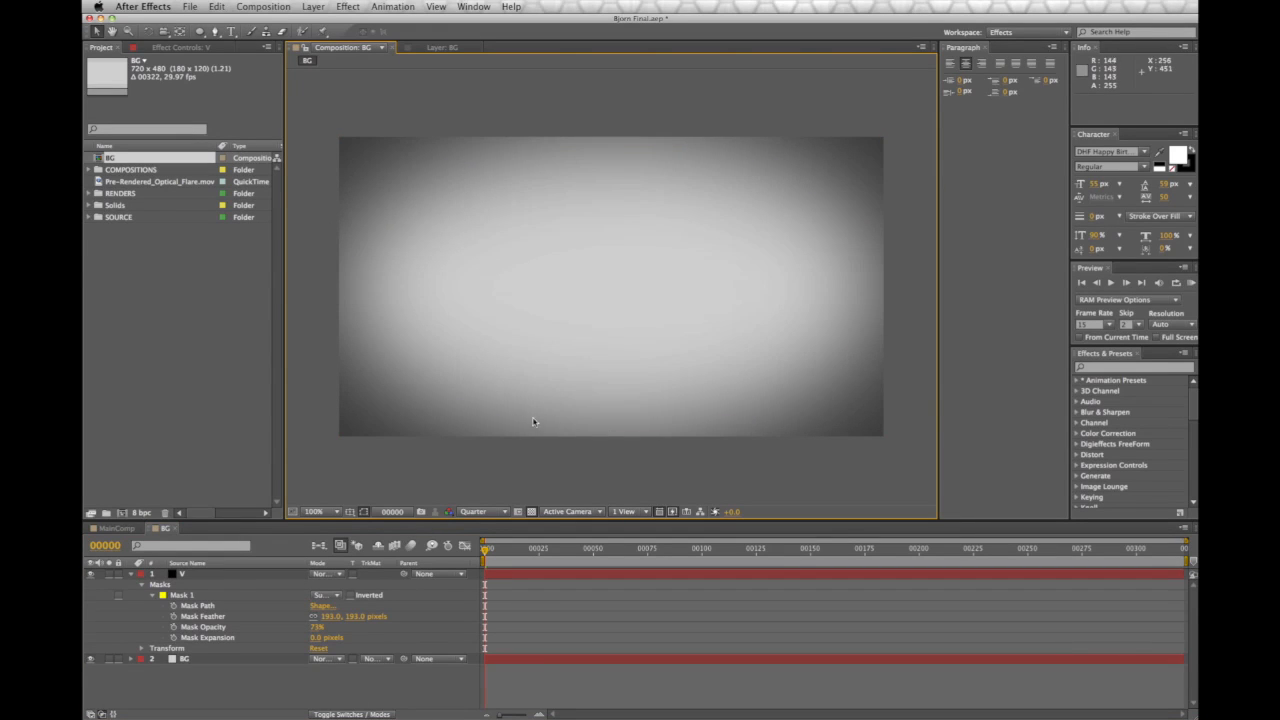
click(130, 575)
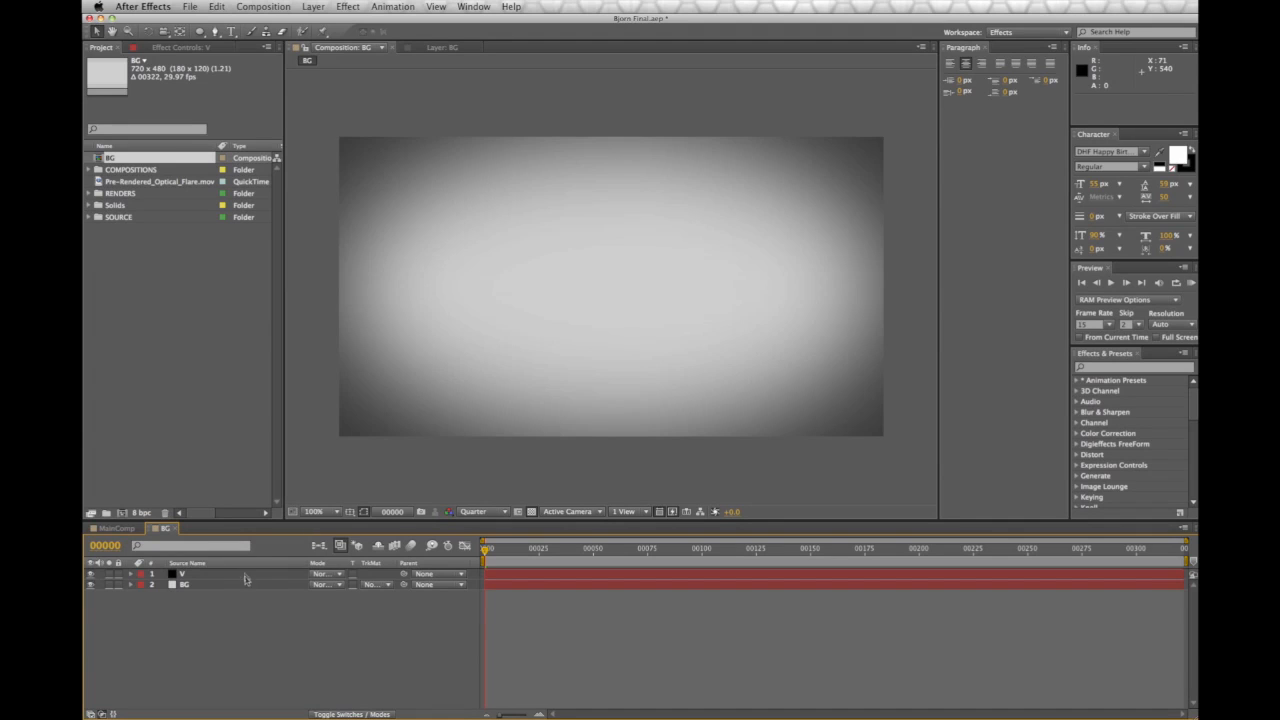
Create a new 720×480 composition named LOGO
click(263, 7)
click(268, 23)
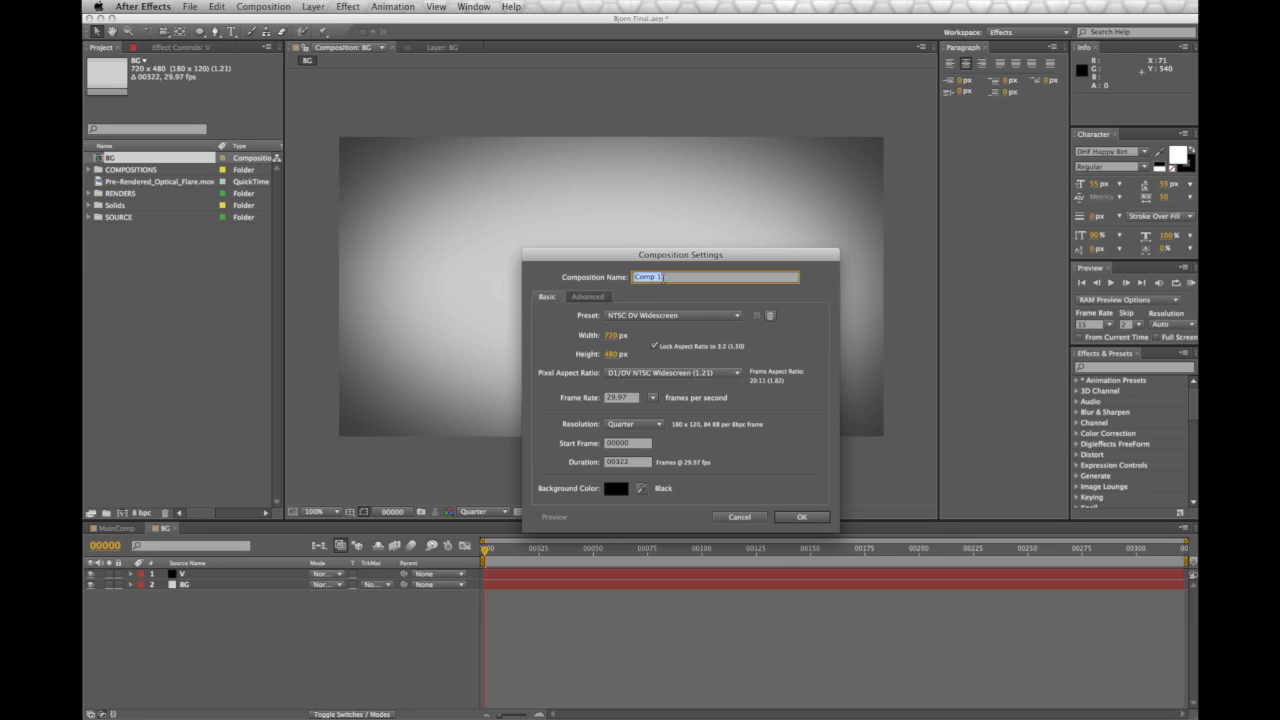
text(LOGO)
key(Return)
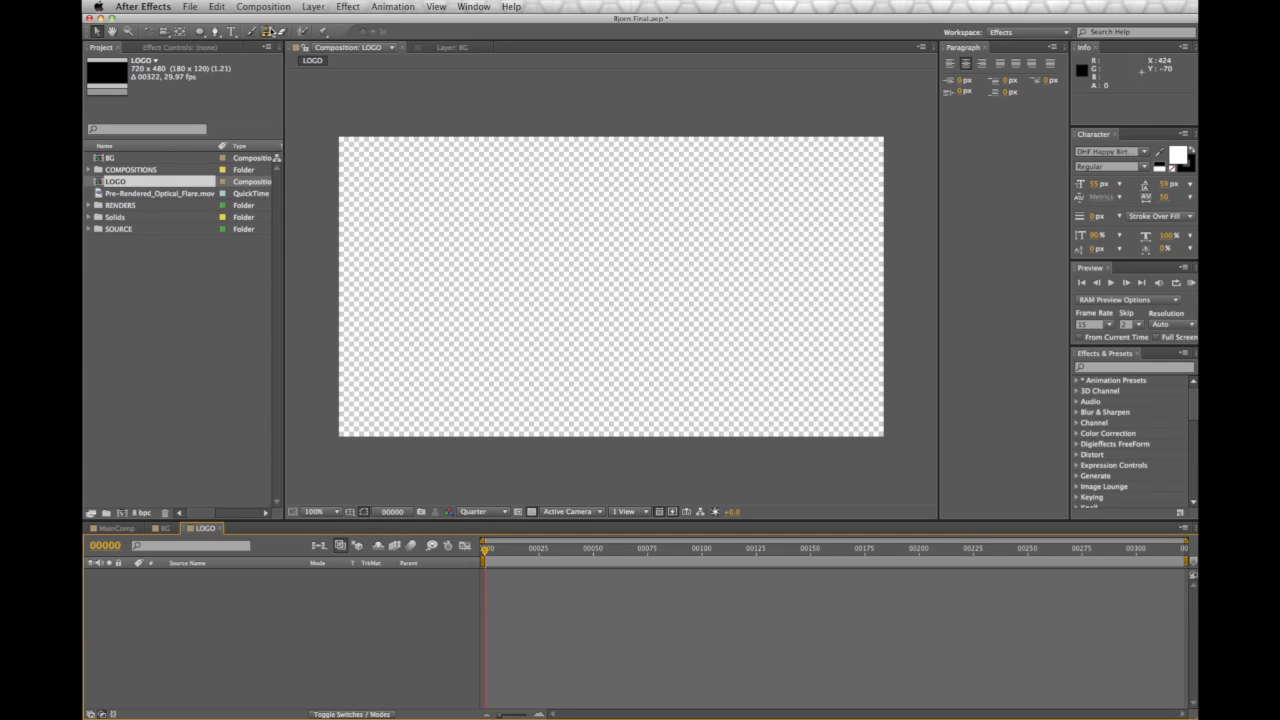
Add a STUDIO 4 text layer on the LOGO canvas with black fill
click(232, 33)
click(478, 260)
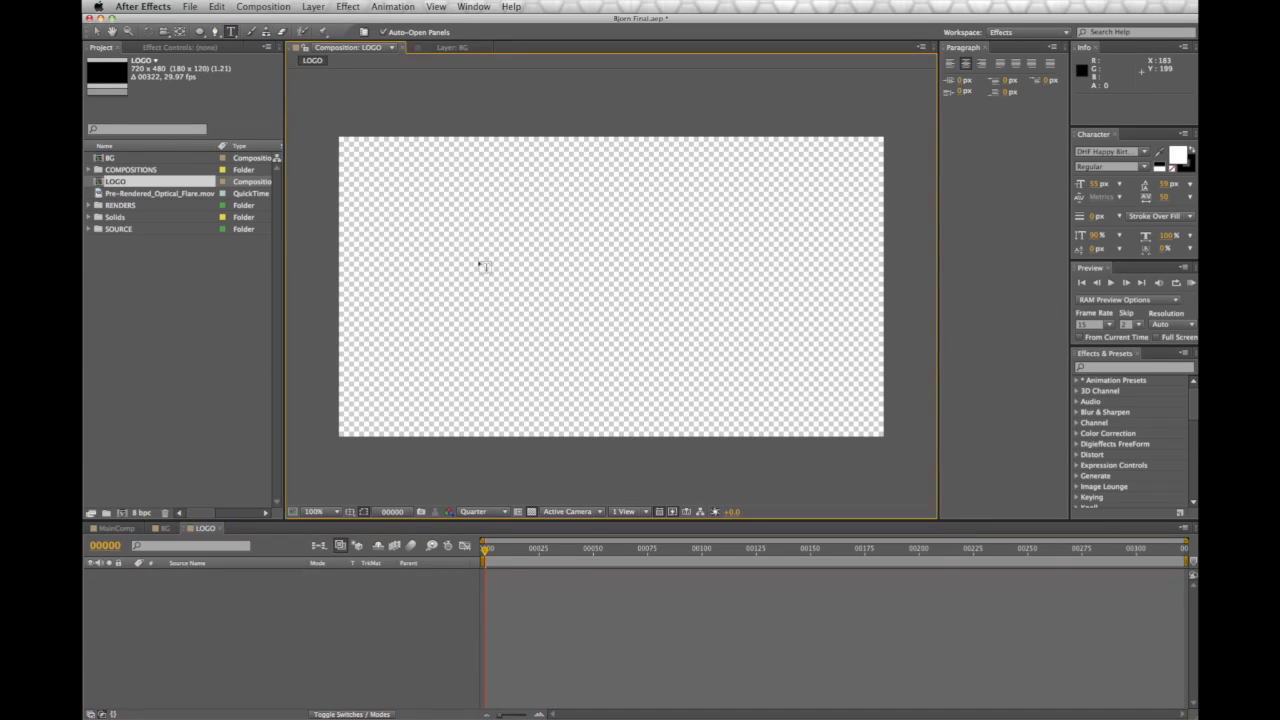
text(S)
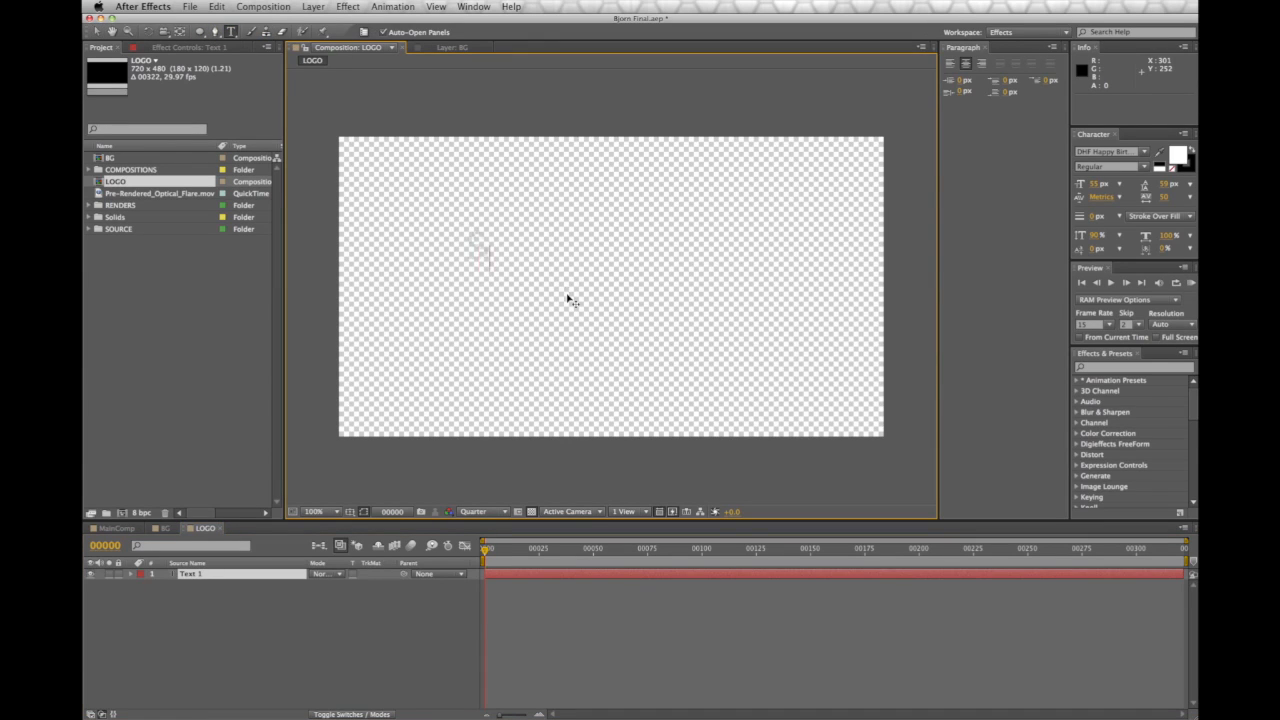
text(BU)
text(DIO)
text( 4)
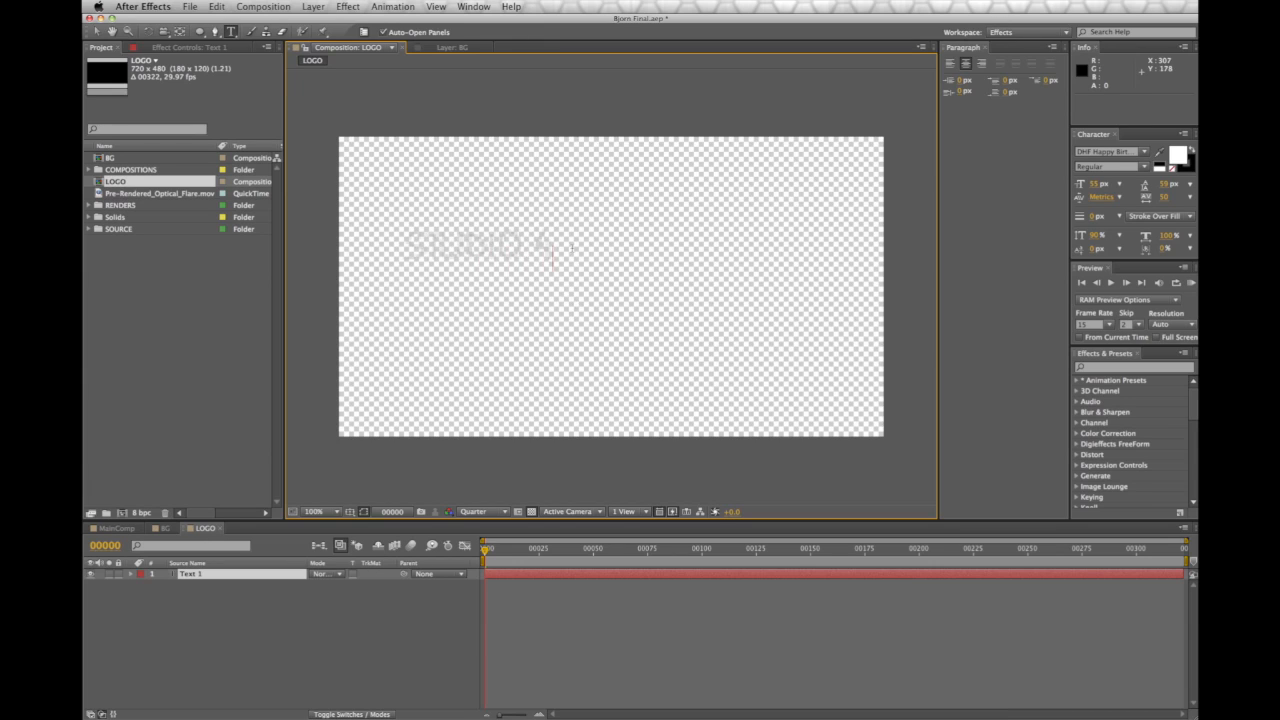
drag(571, 247, 400, 258)
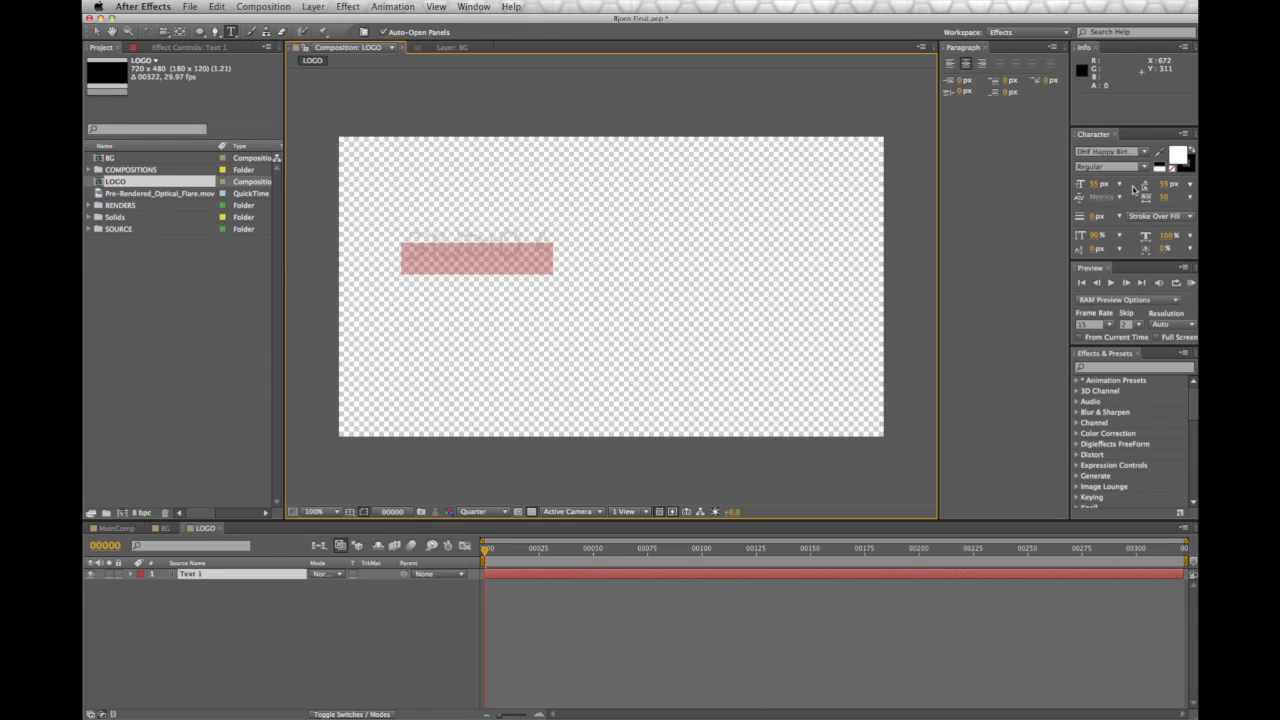
click(1159, 157)
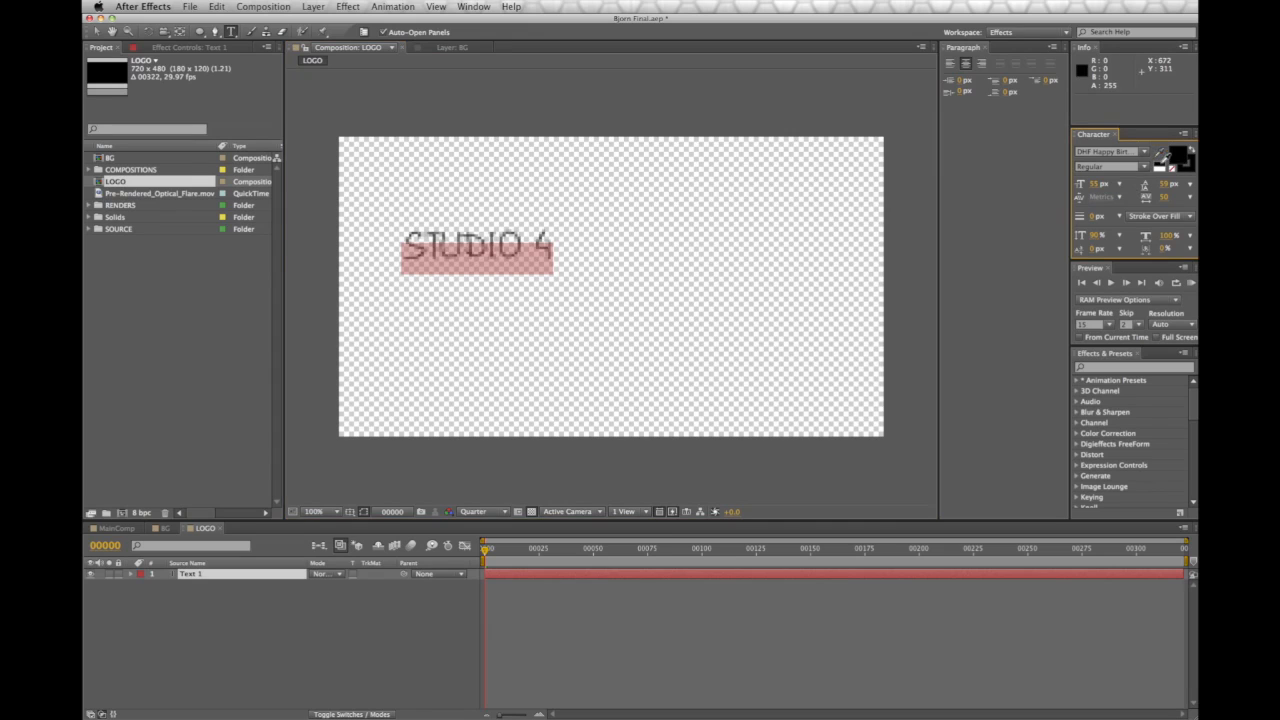
Set preview resolution to Half, centre the text and enlarge it to 113 px
click(506, 514)
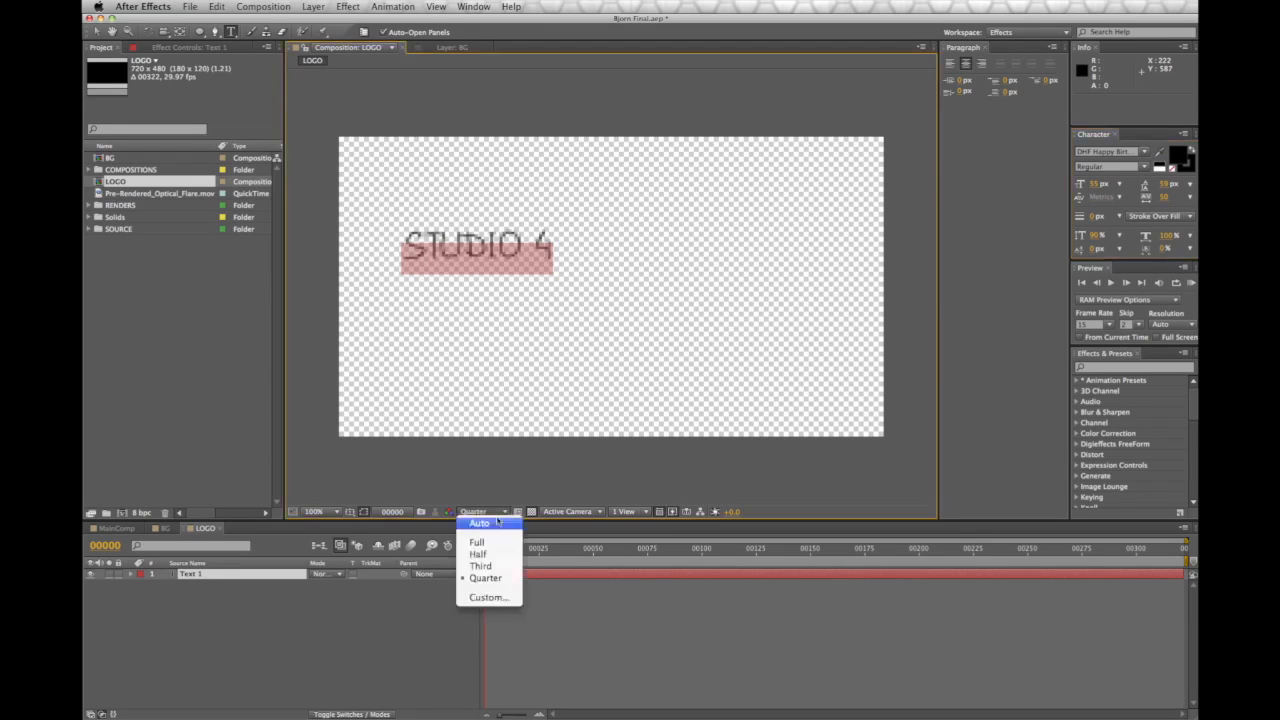
click(479, 554)
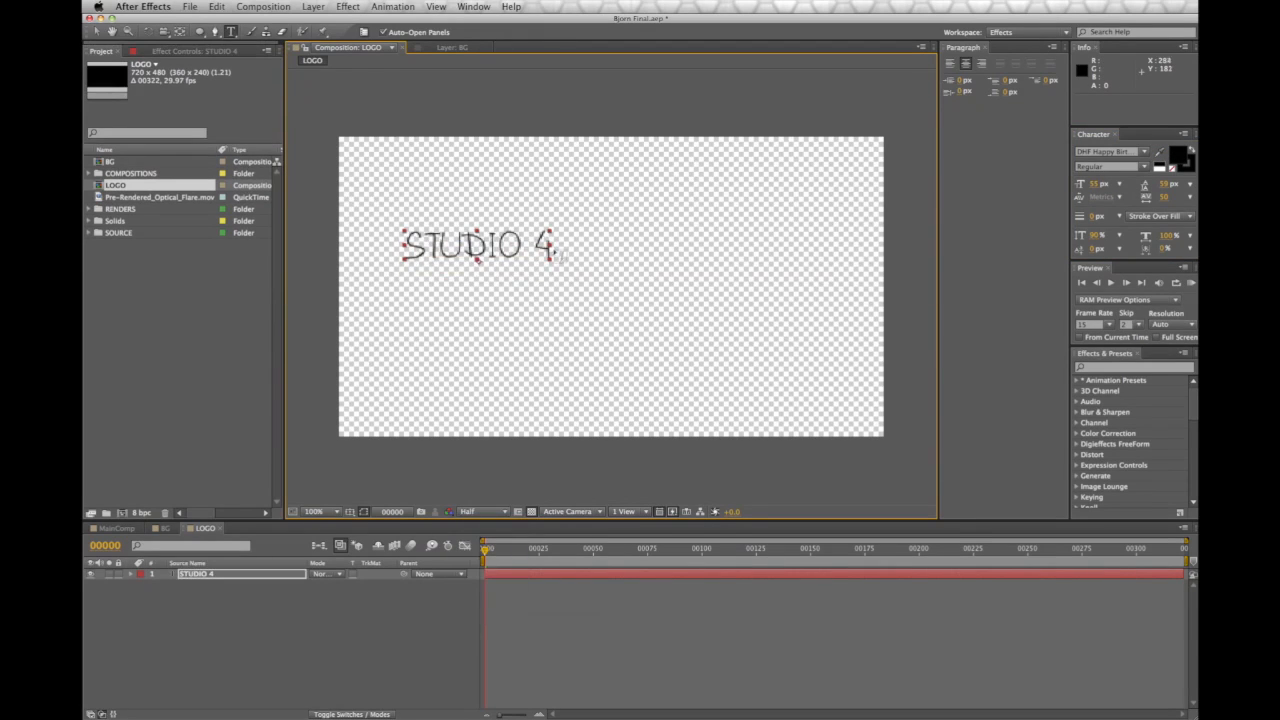
key(v)
drag(486, 248, 610, 271)
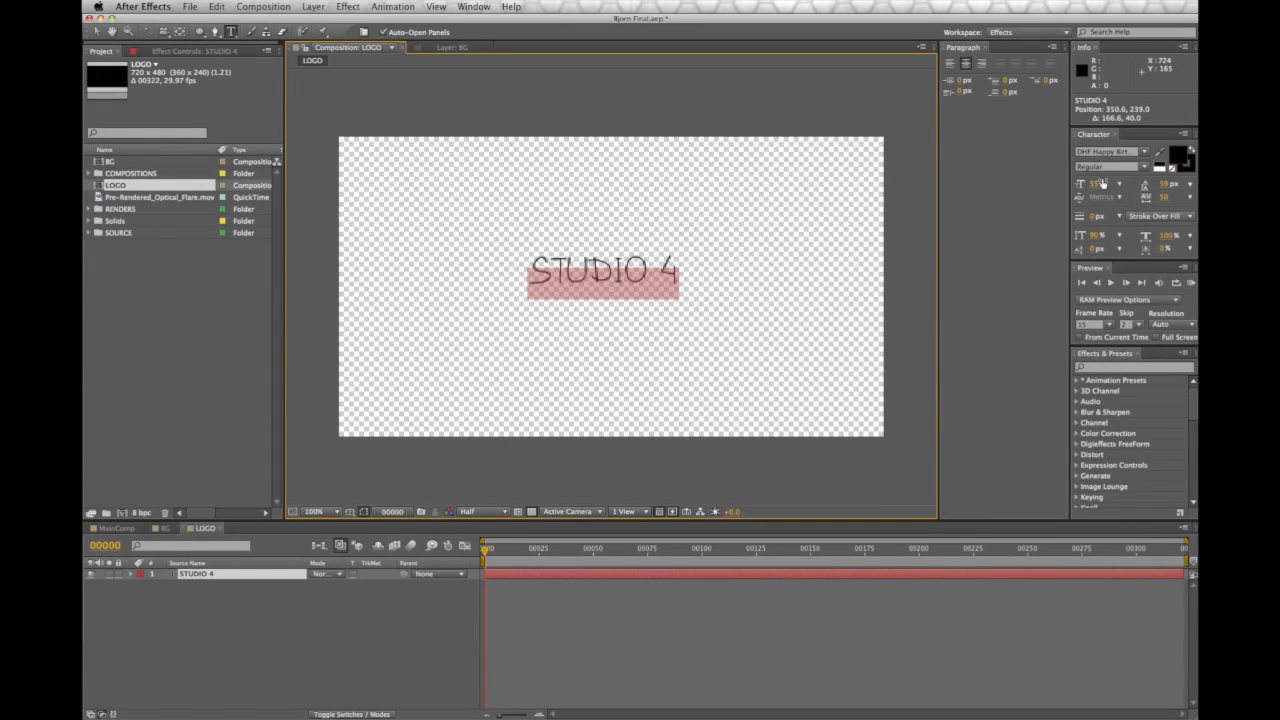
drag(1095, 185, 1123, 192)
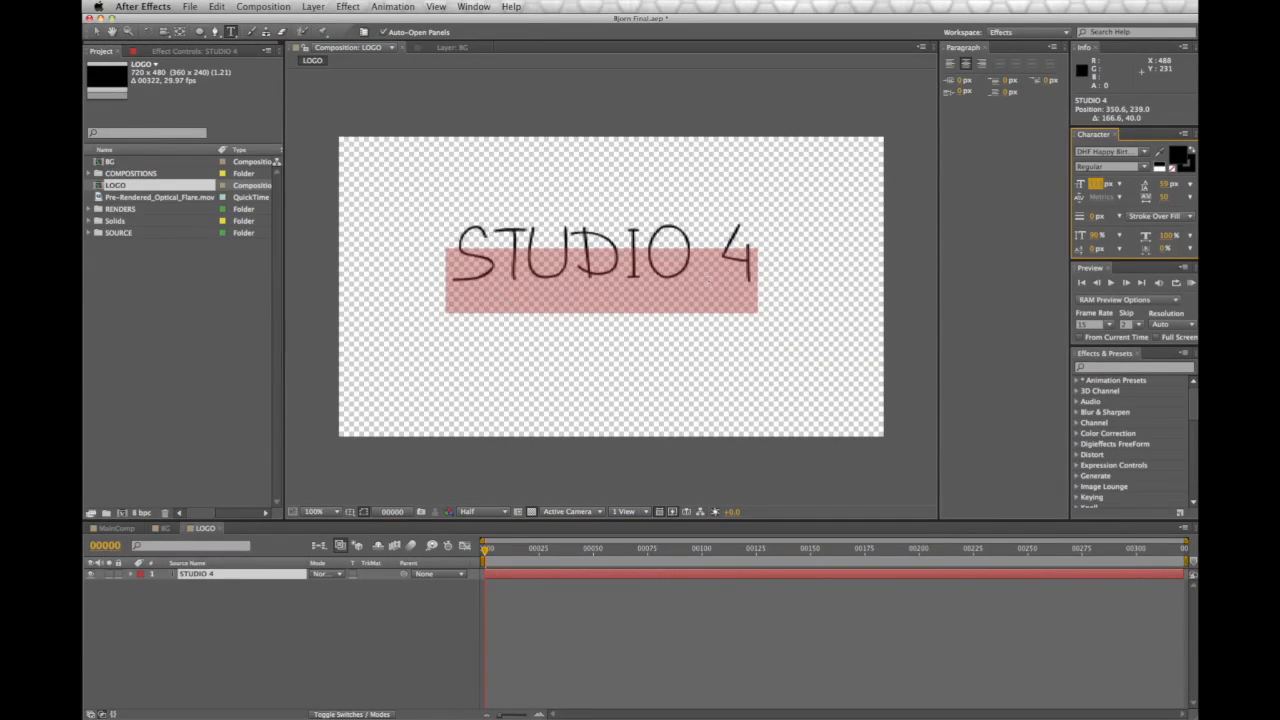
click(760, 290)
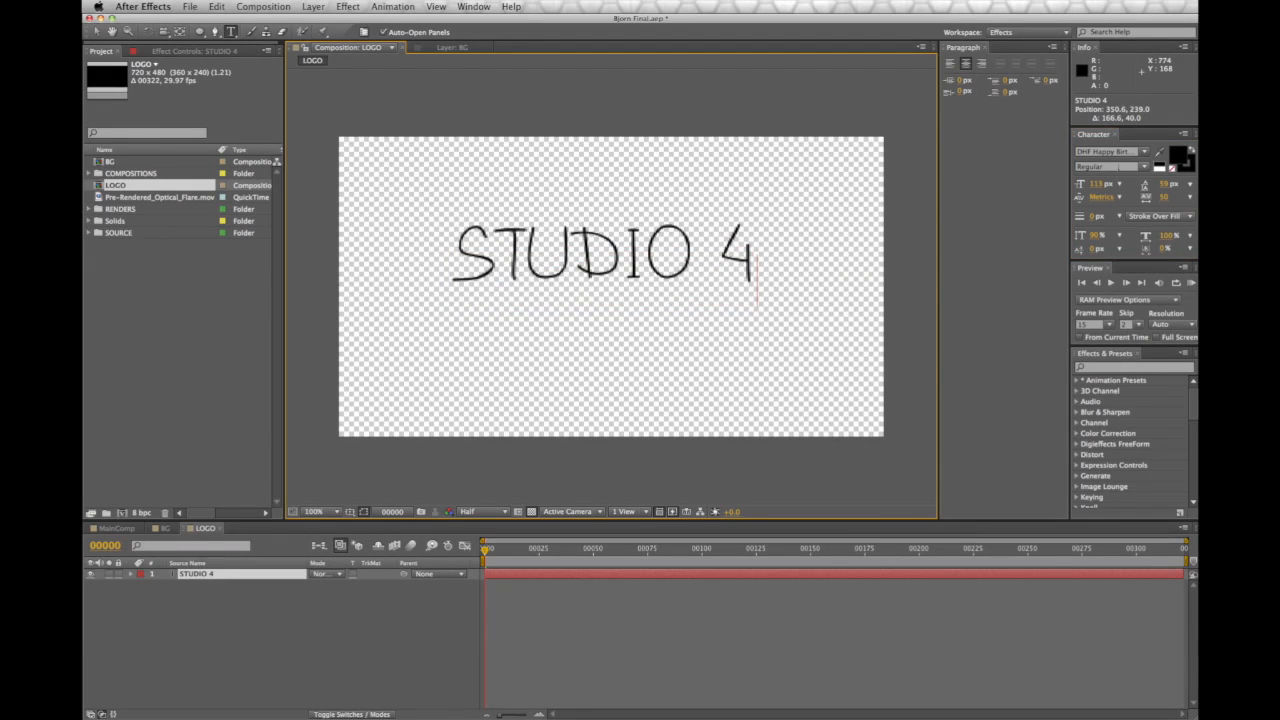
drag(773, 256, 432, 265)
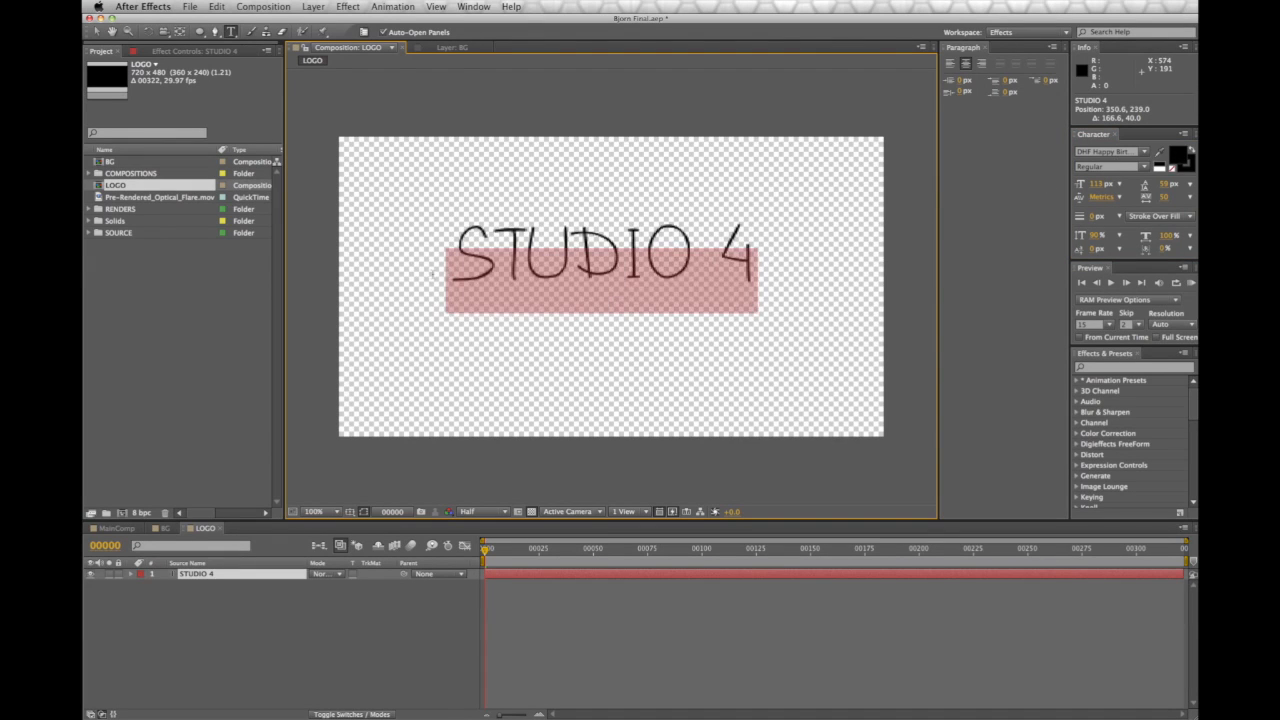
Try Arial Black, then set the STUDIO 4 font to Helvetica
click(1145, 151)
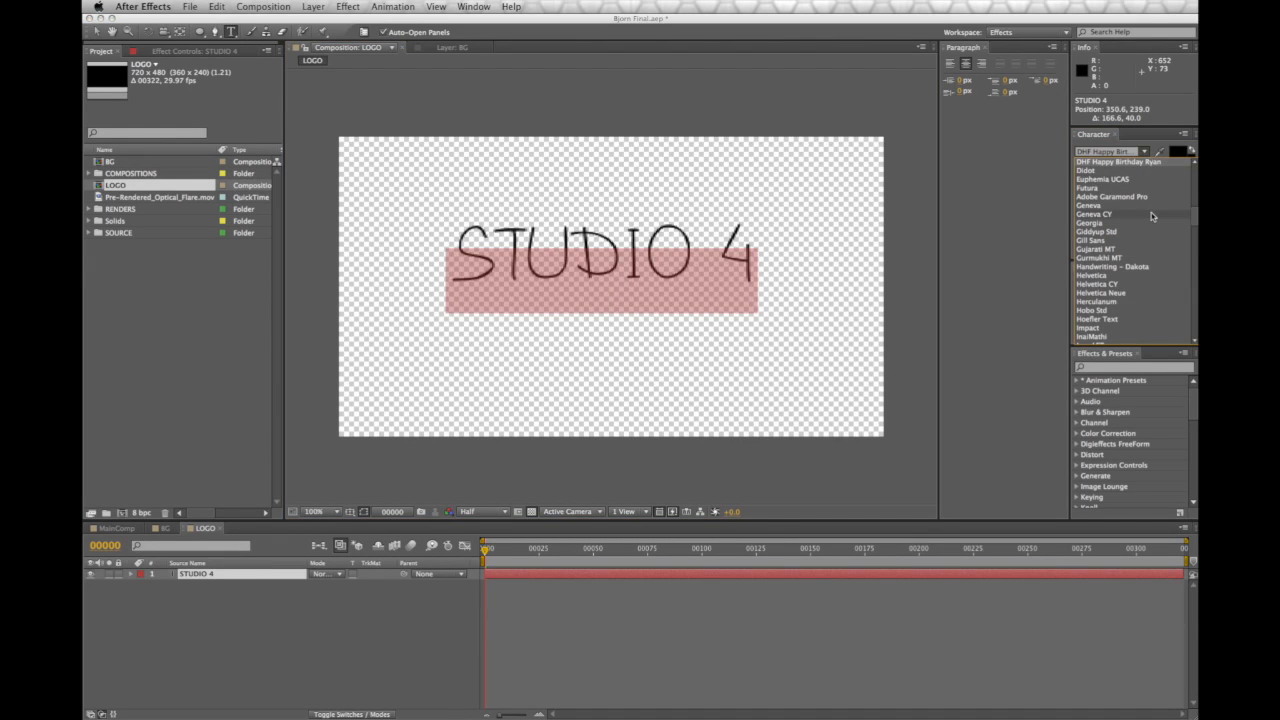
scroll(1150, 216, up, 10)
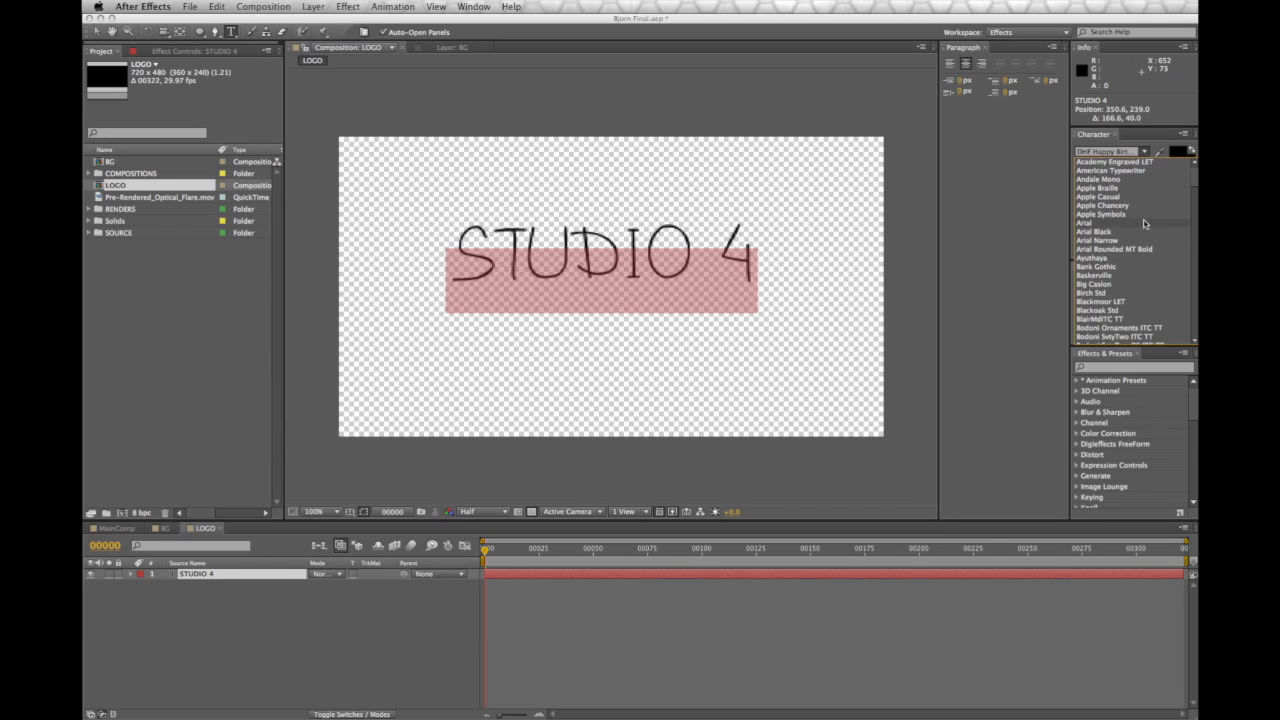
click(1121, 214)
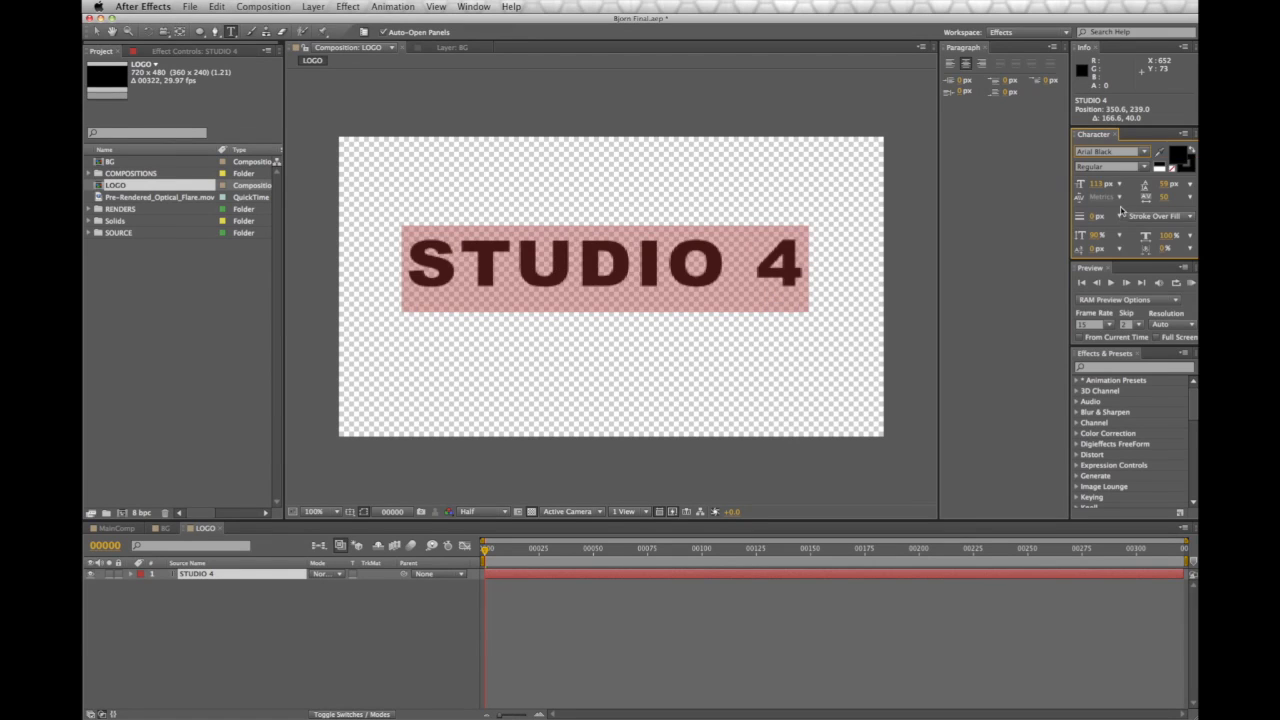
click(1144, 151)
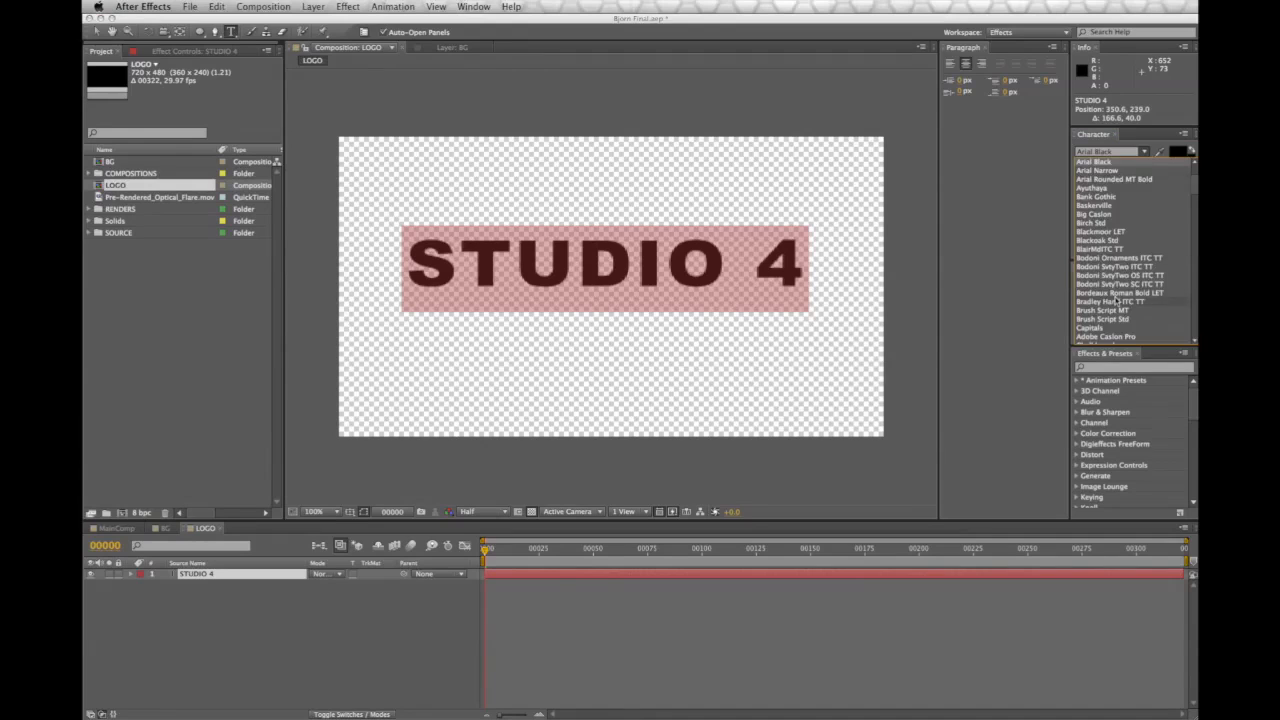
scroll(1116, 250, down, 5)
click(1113, 329)
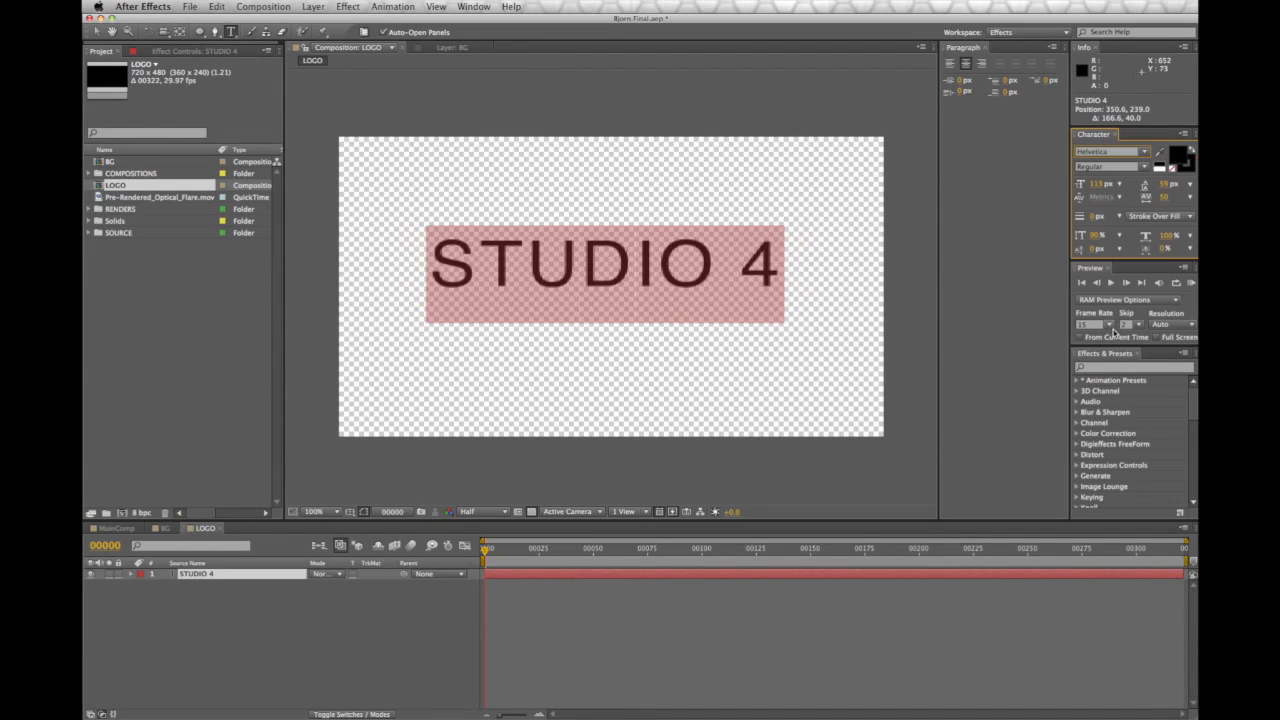
Select the STUDIO 4 text and tighten its letter-spacing tracking
click(787, 267)
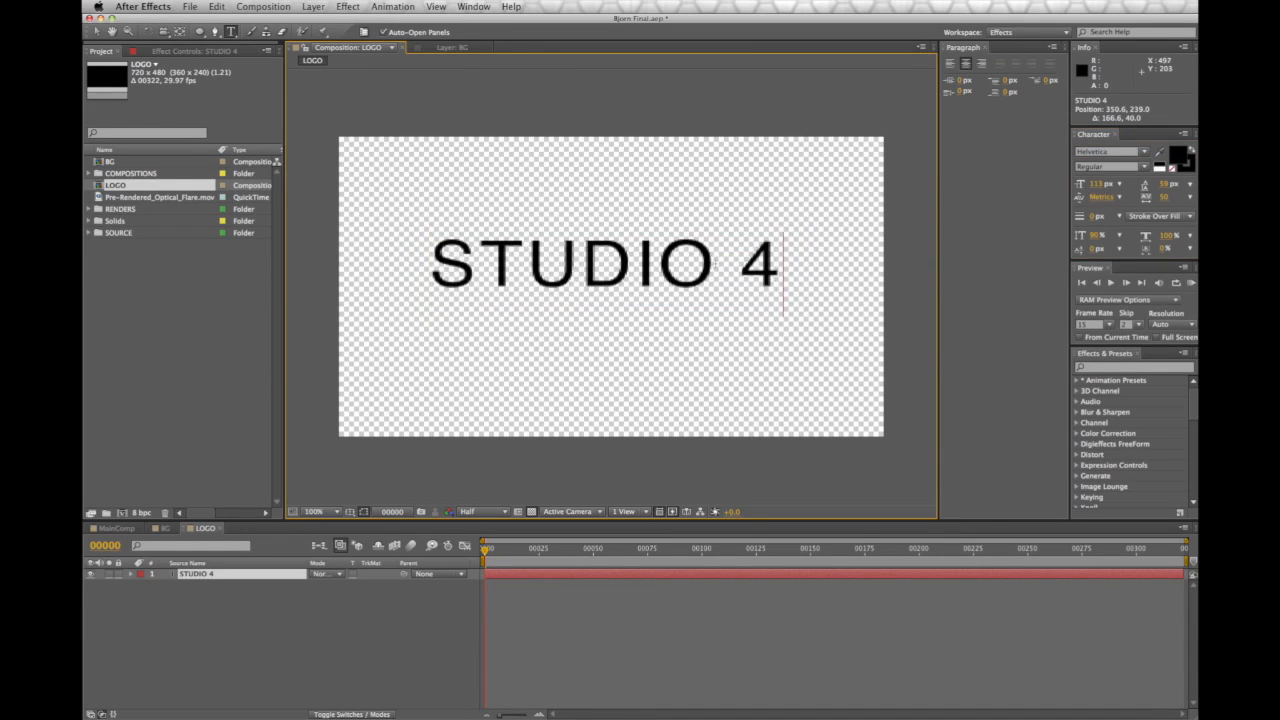
double_click(742, 266)
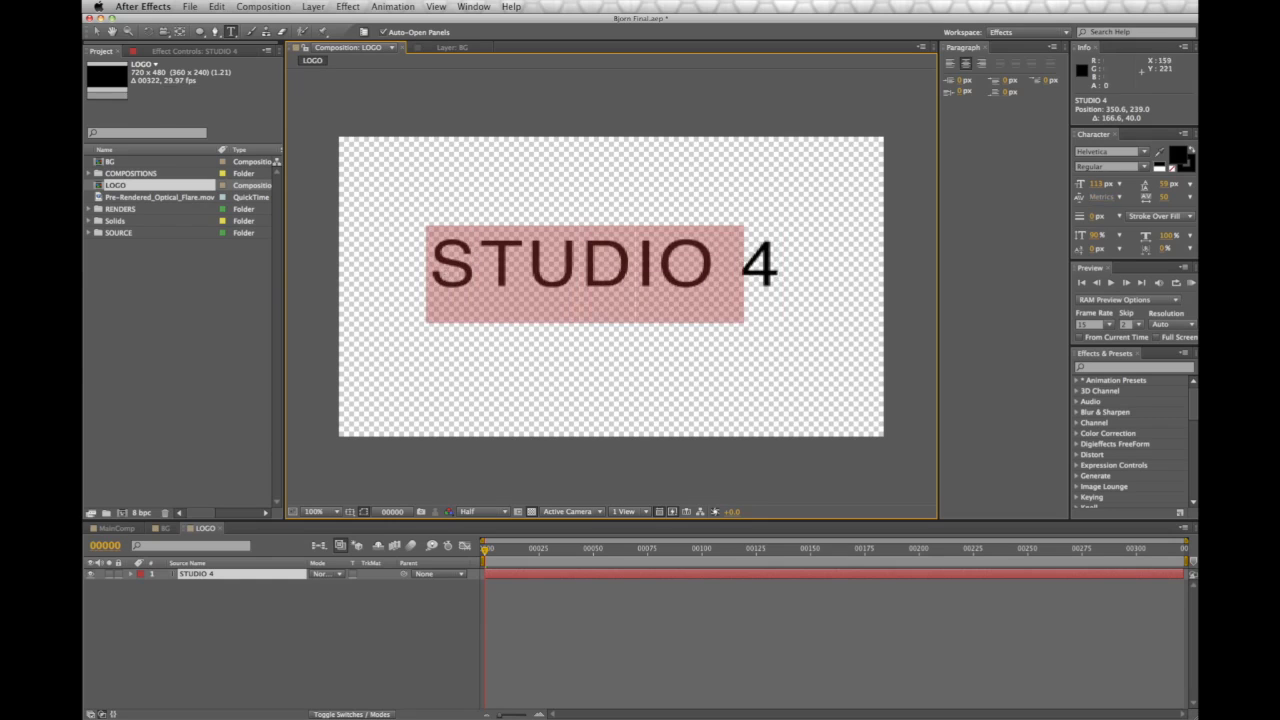
click(774, 266)
drag(784, 266, 428, 266)
drag(1165, 192, 1148, 196)
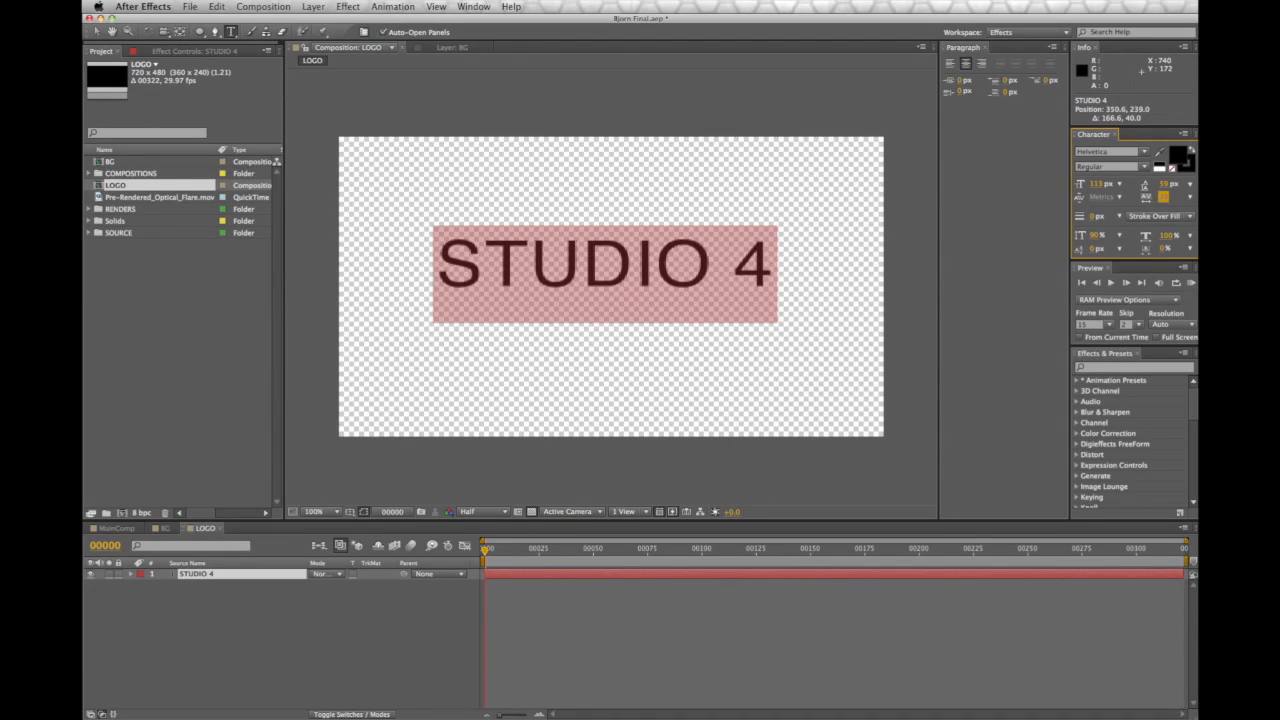
key(super+Tab)
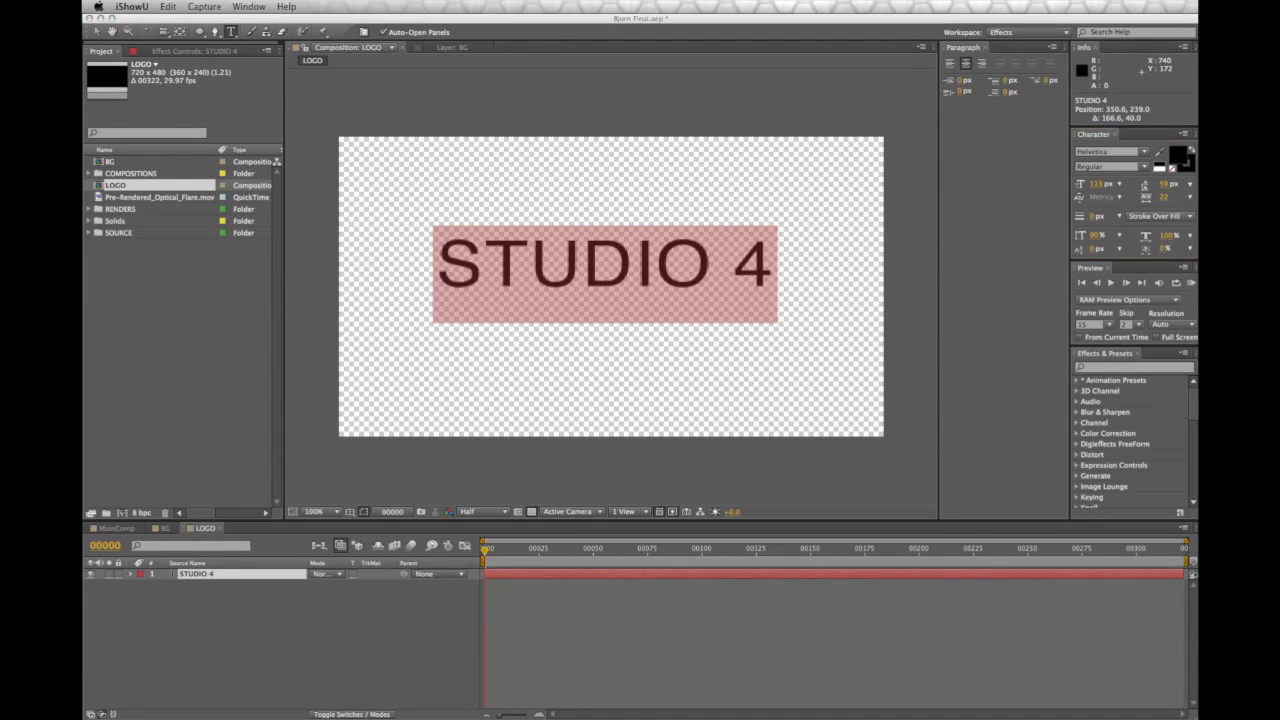
click(1163, 187)
drag(1163, 187, 1107, 189)
Enlarge just the 4 above 132 px, taller than STUDIO
click(779, 248)
drag(779, 250, 749, 254)
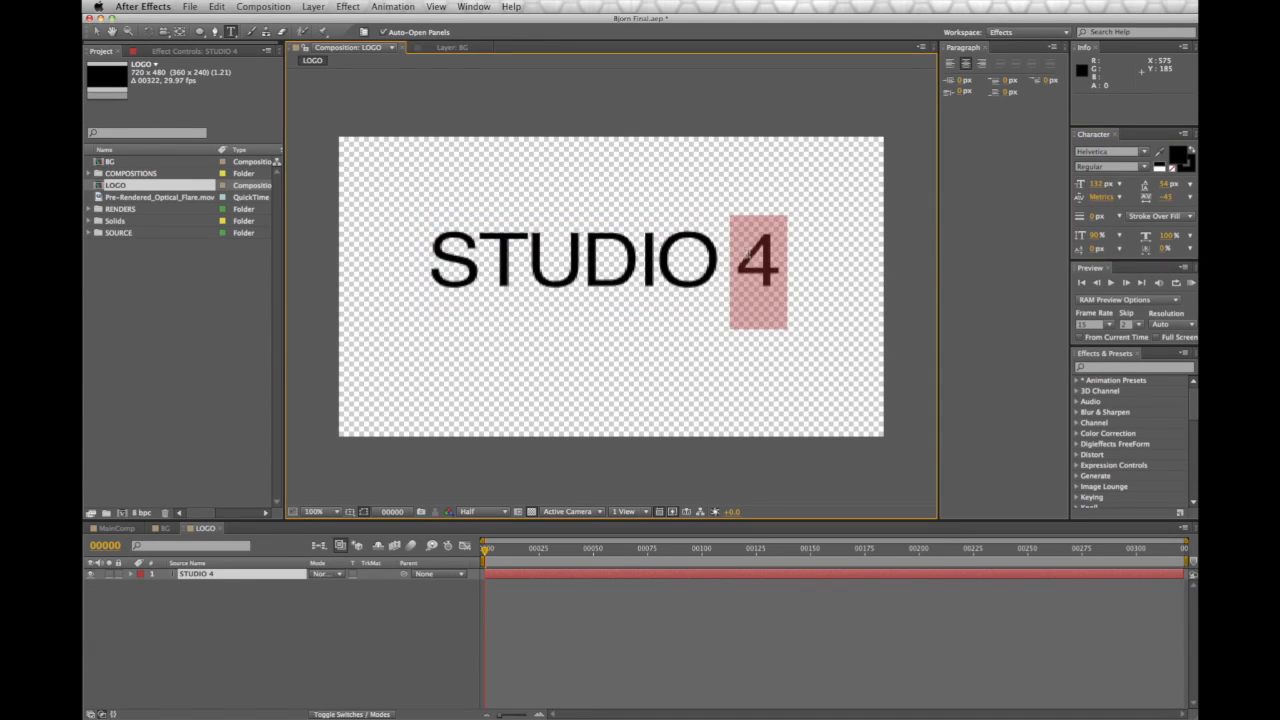
drag(1095, 188, 1107, 188)
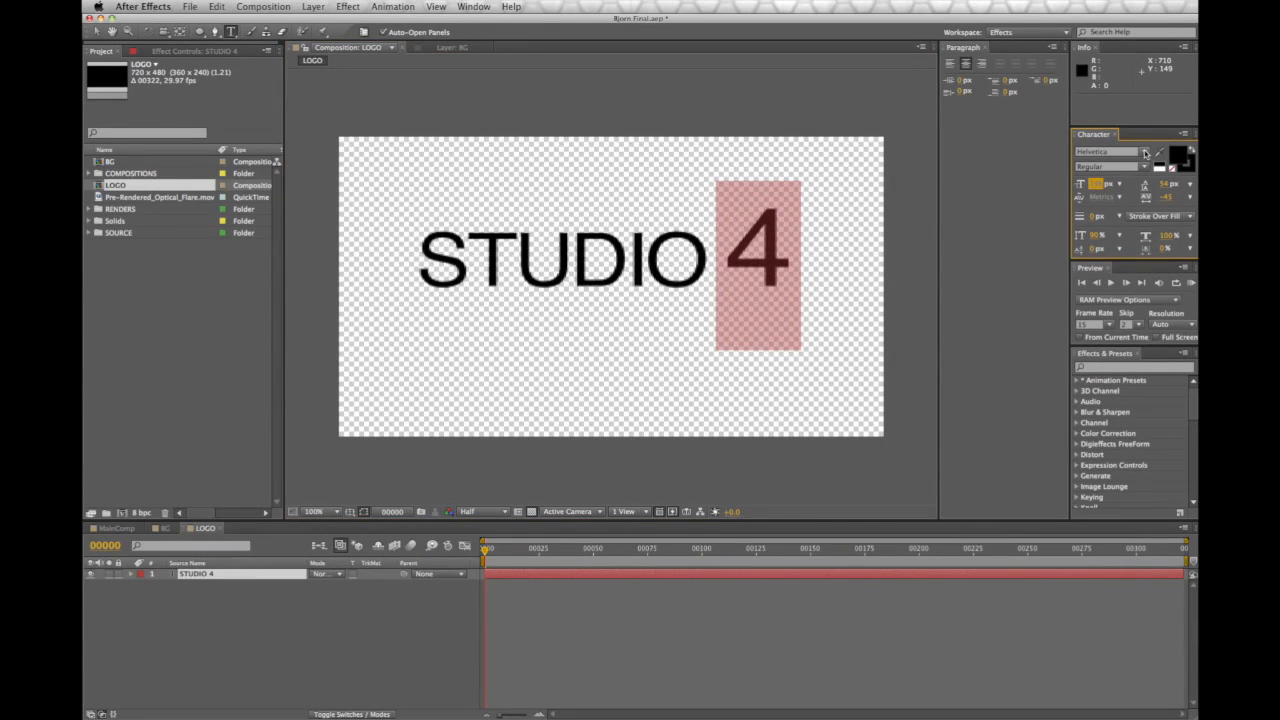
Colour the selected 4 blue (2E74D2) and finish editing the text
click(1177, 157)
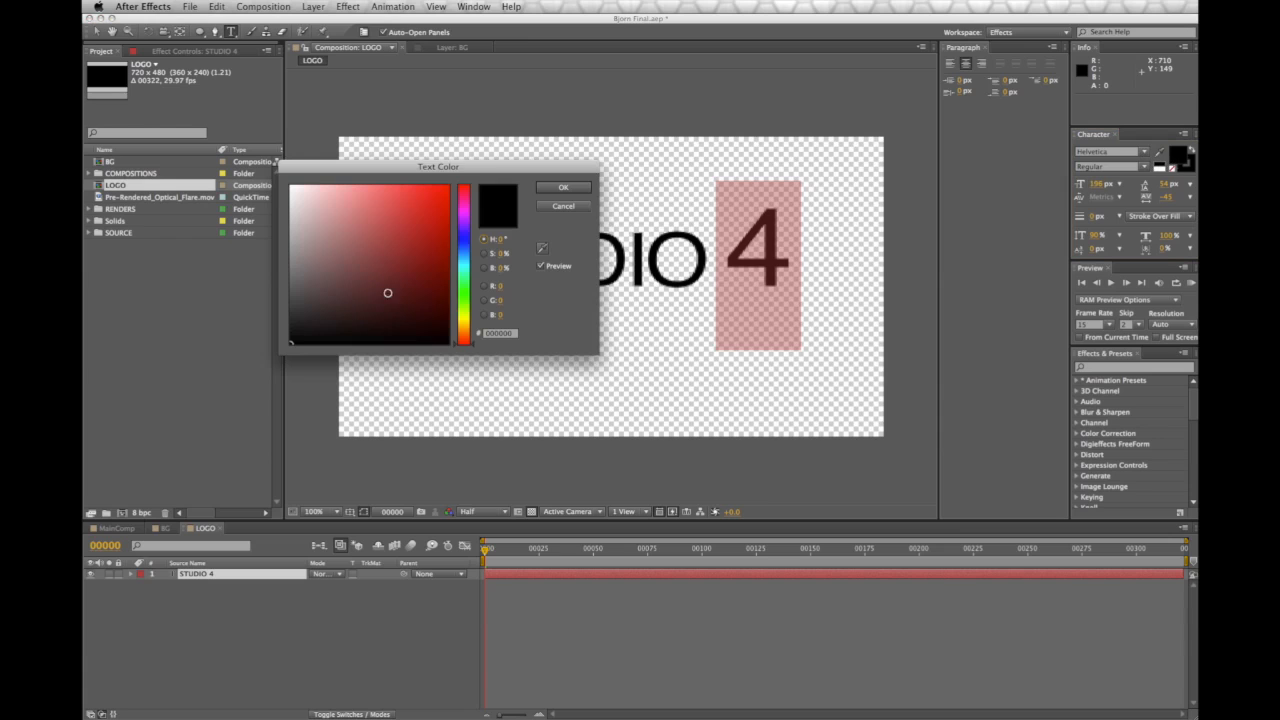
click(466, 241)
mouse_move(432, 200)
mouse_down()
mouse_move(434, 188)
mouse_move(441, 223)
mouse_move(408, 208)
mouse_up()
drag(471, 245, 471, 249)
click(414, 213)
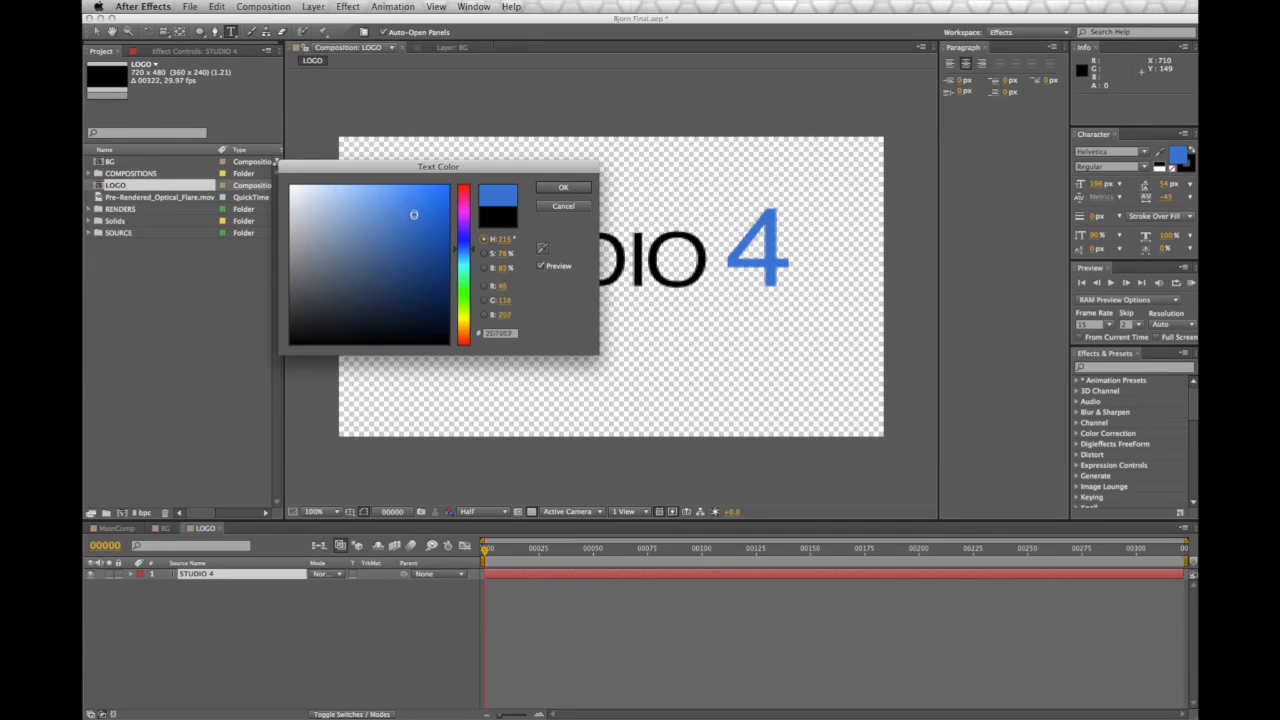
click(563, 187)
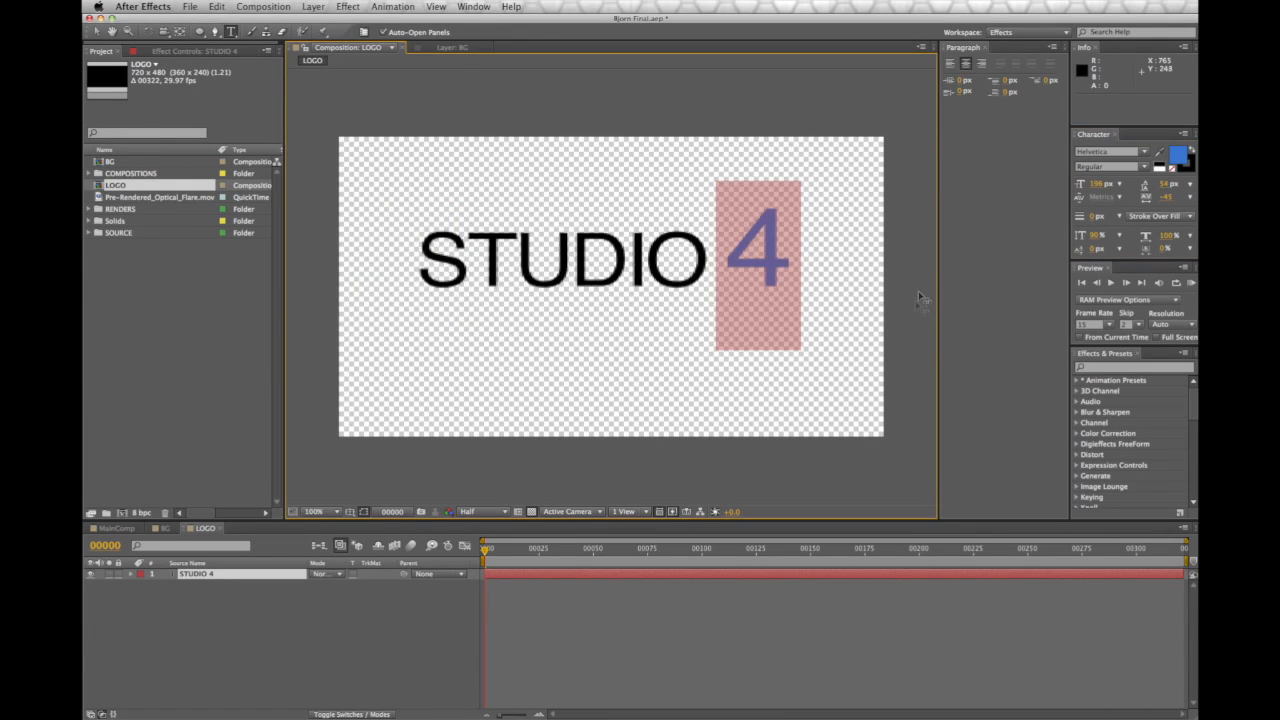
click(244, 648)
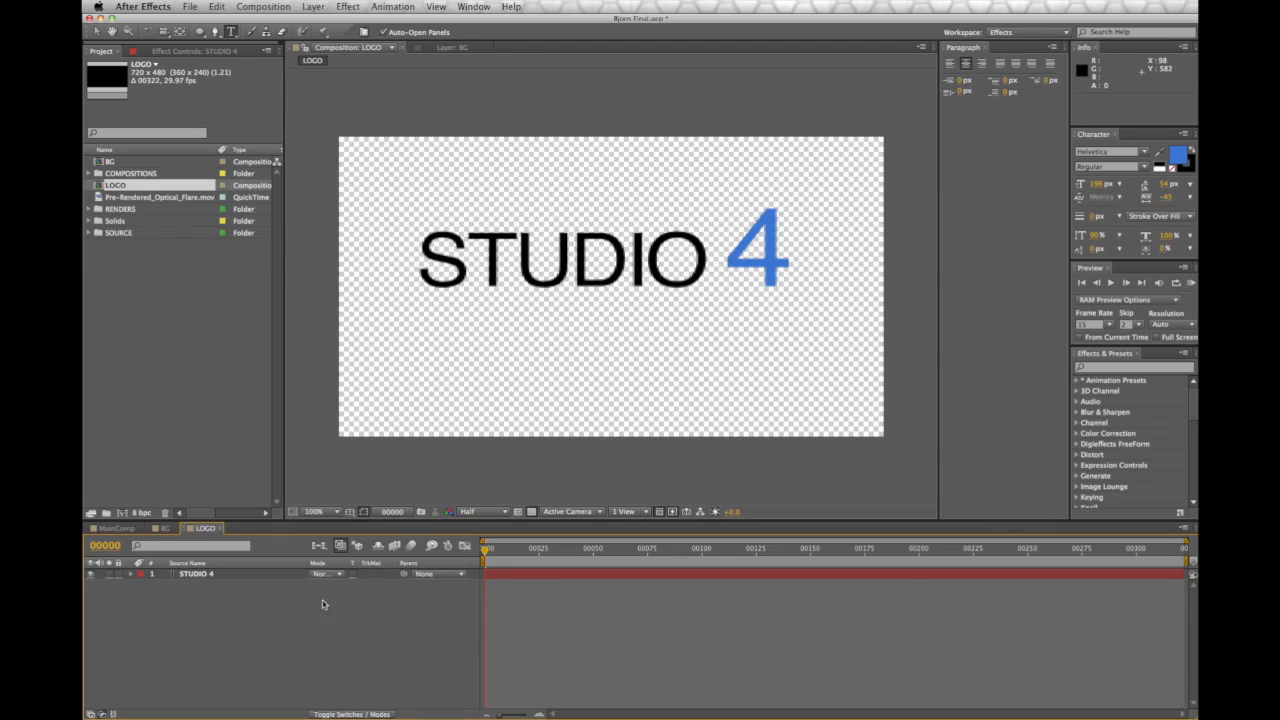
click(350, 511)
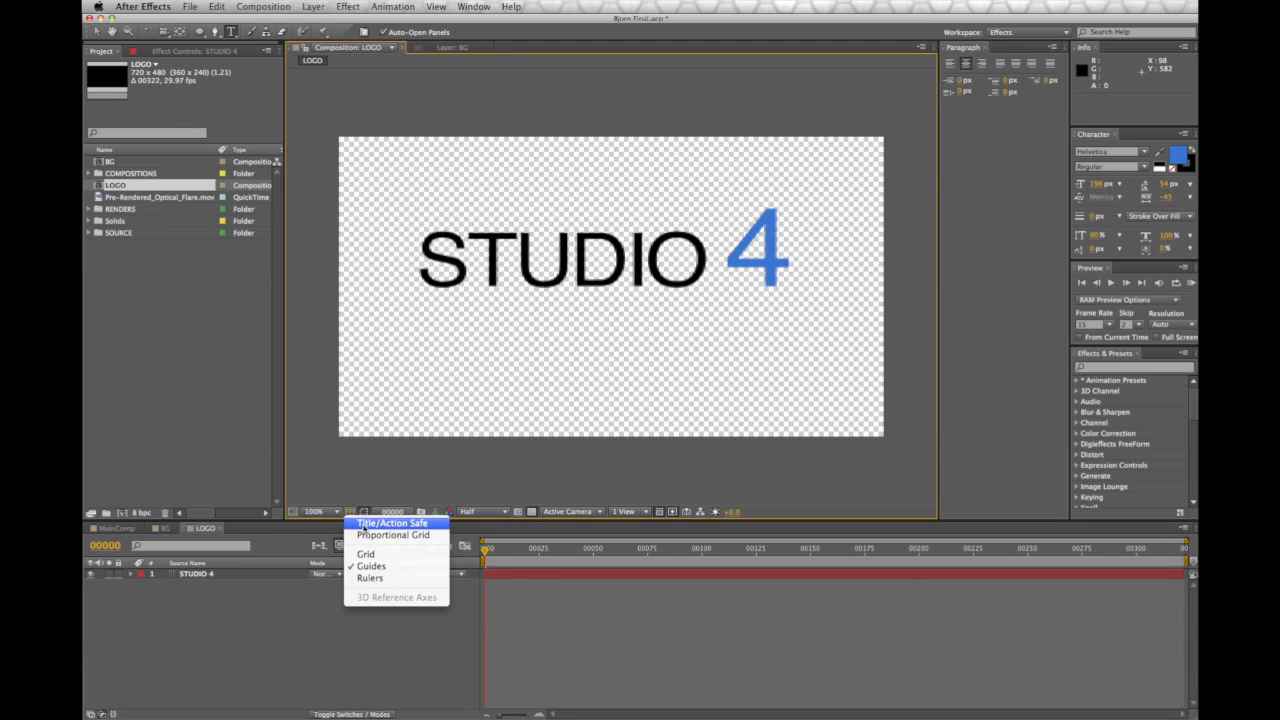
Show Title/Action Safe guides and nudge the STUDIO 4 text slightly down and right
click(365, 524)
click(96, 29)
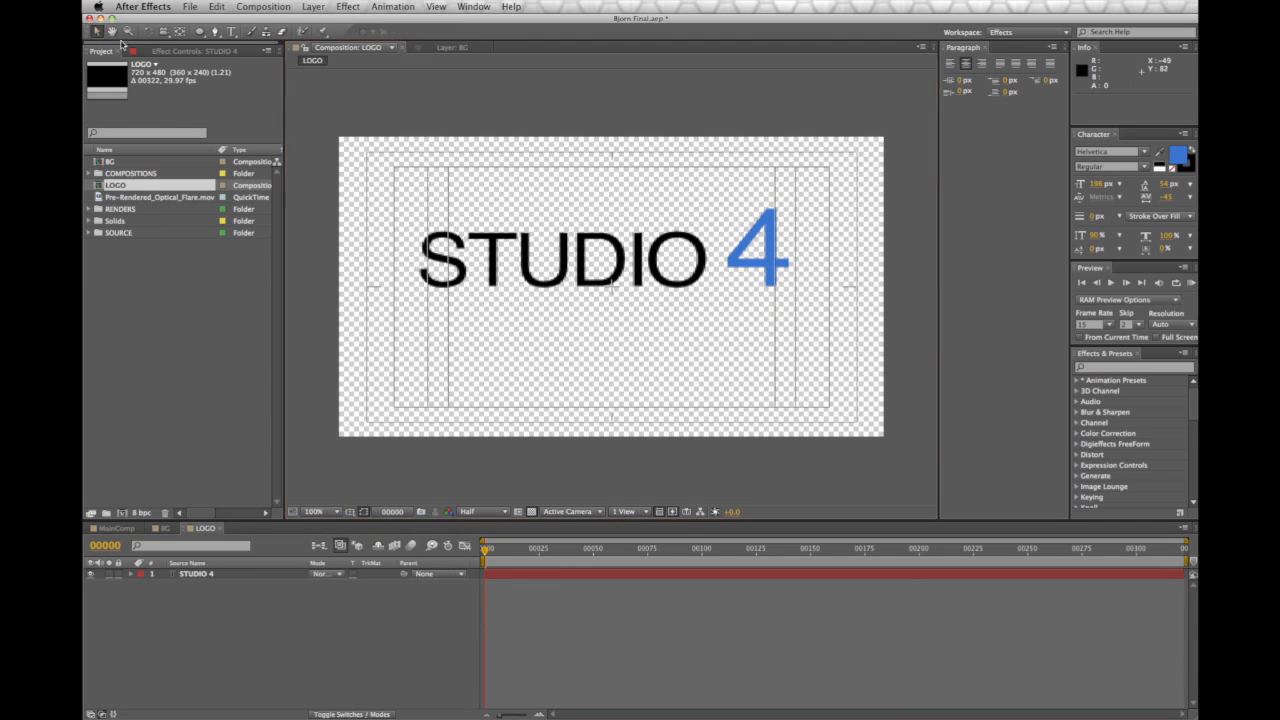
drag(684, 269, 692, 298)
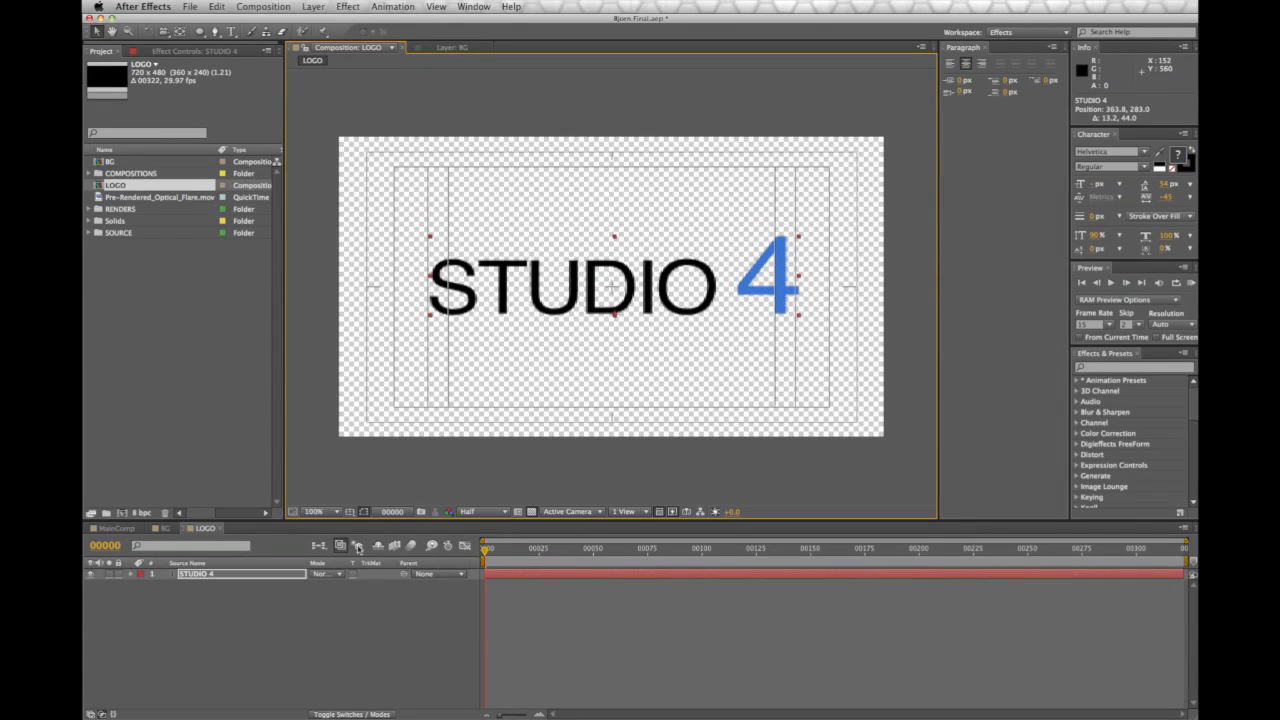
Check the BG composition, then return to the LOGO composition
click(349, 512)
click(310, 659)
click(166, 528)
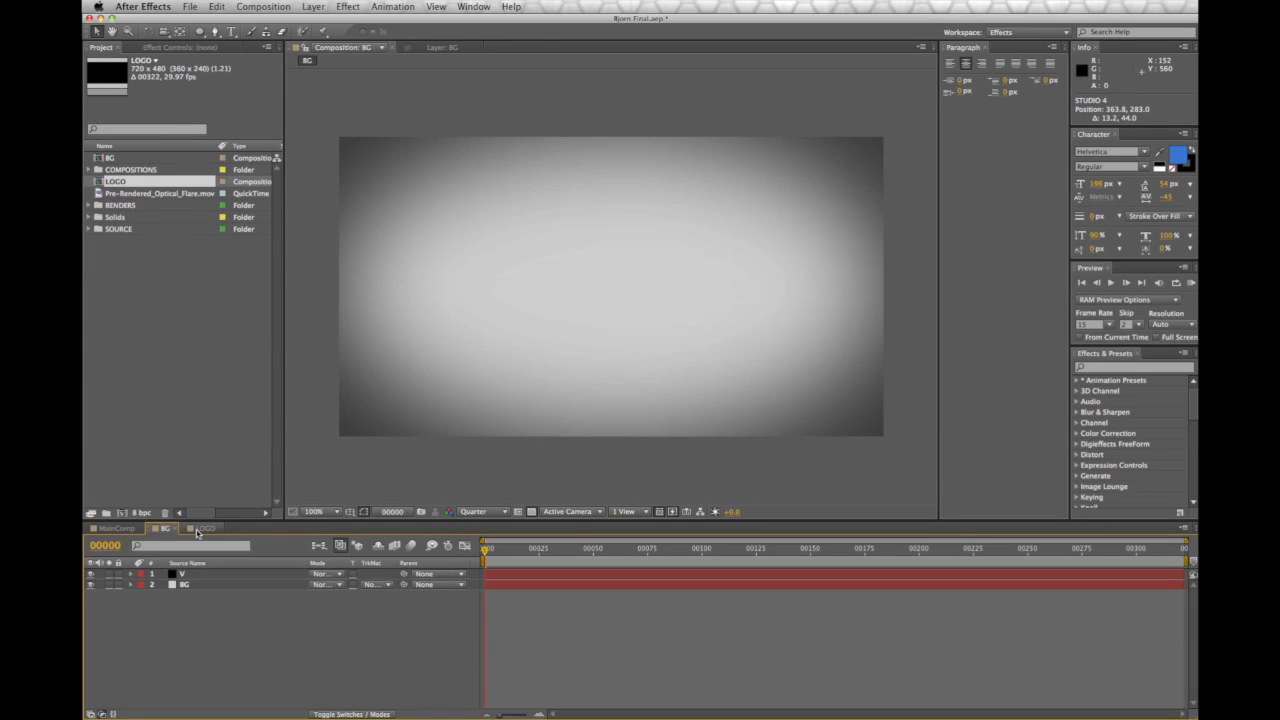
click(201, 528)
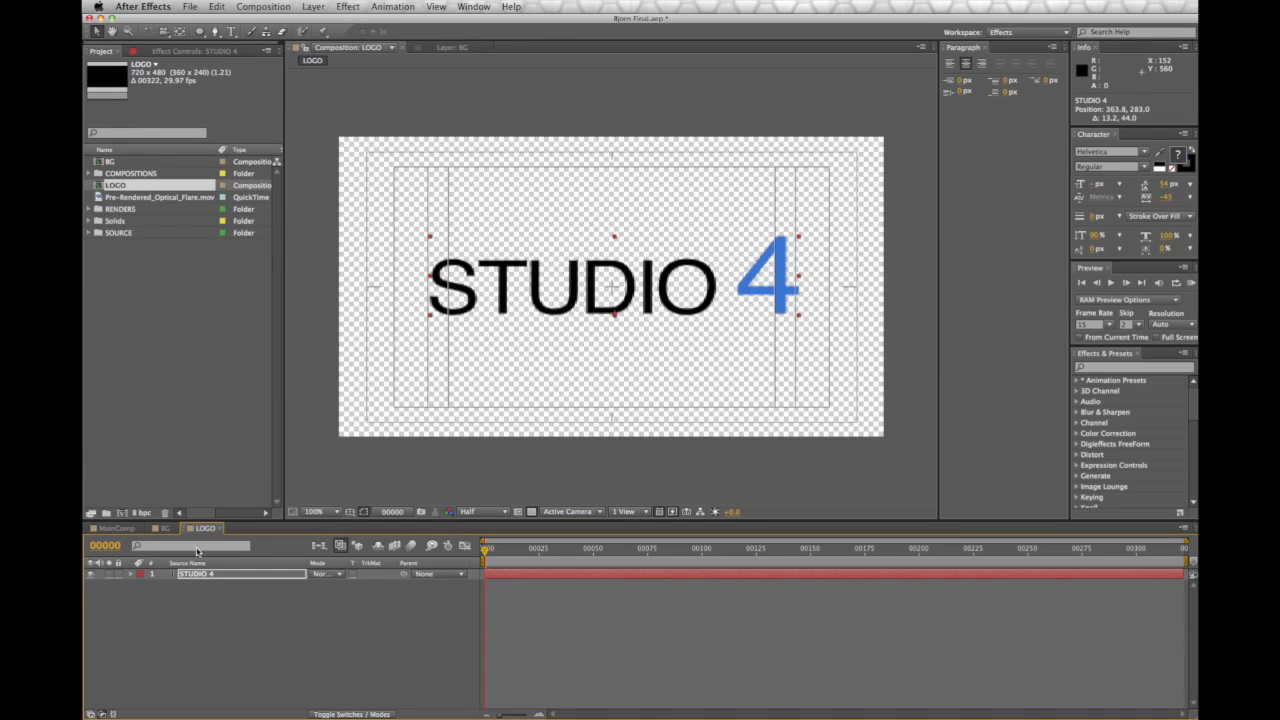
Create a new composition named SHATTER
click(263, 6)
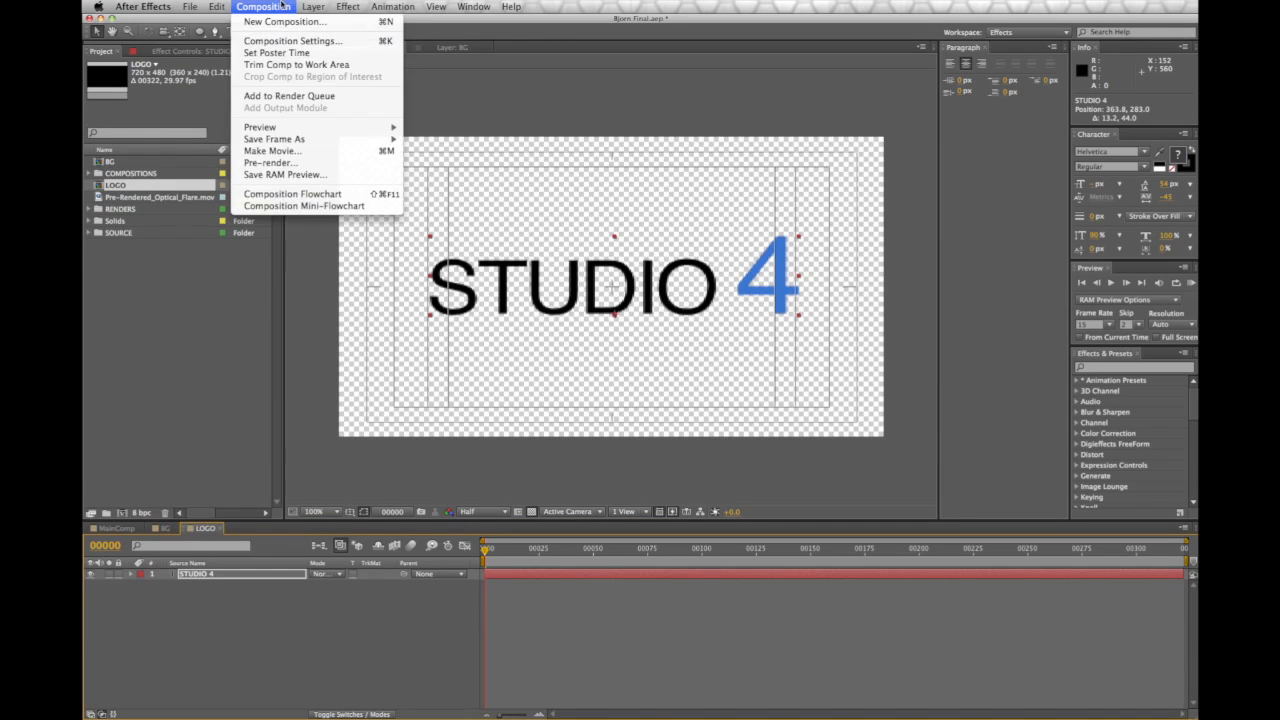
click(283, 24)
drag(694, 254, 683, 225)
text(S)
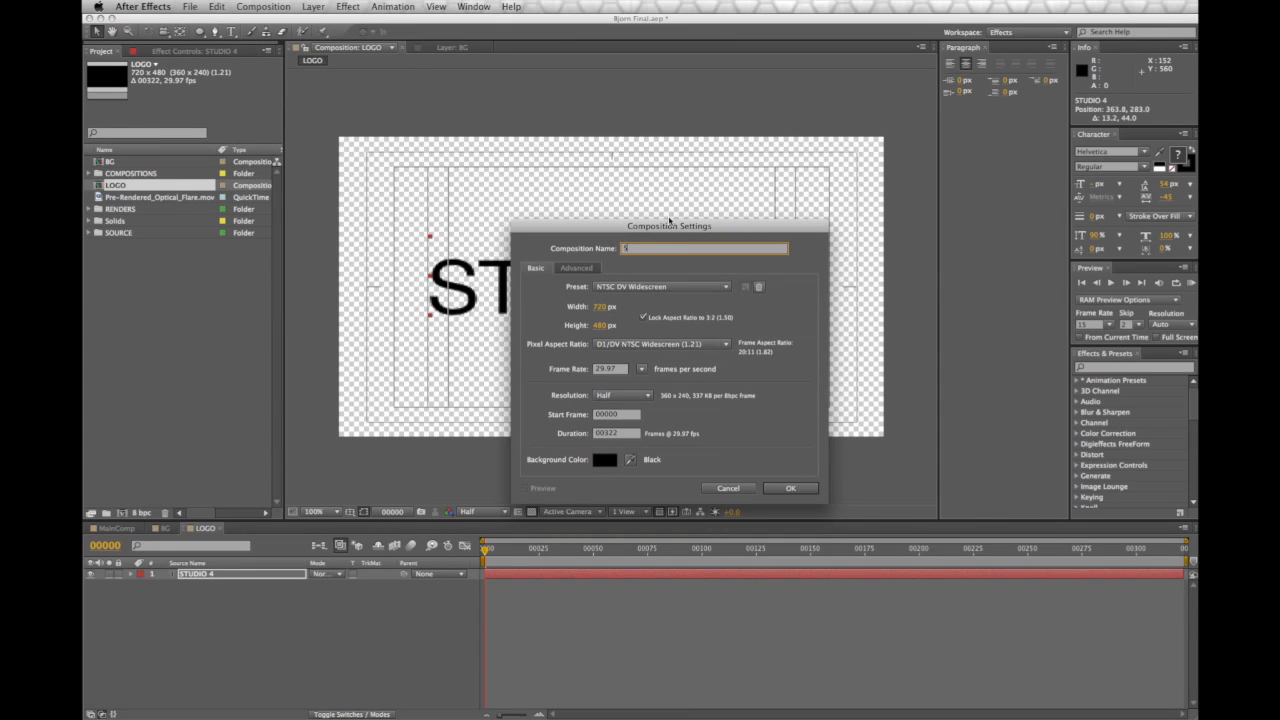
text(HATTER)
key(Return)
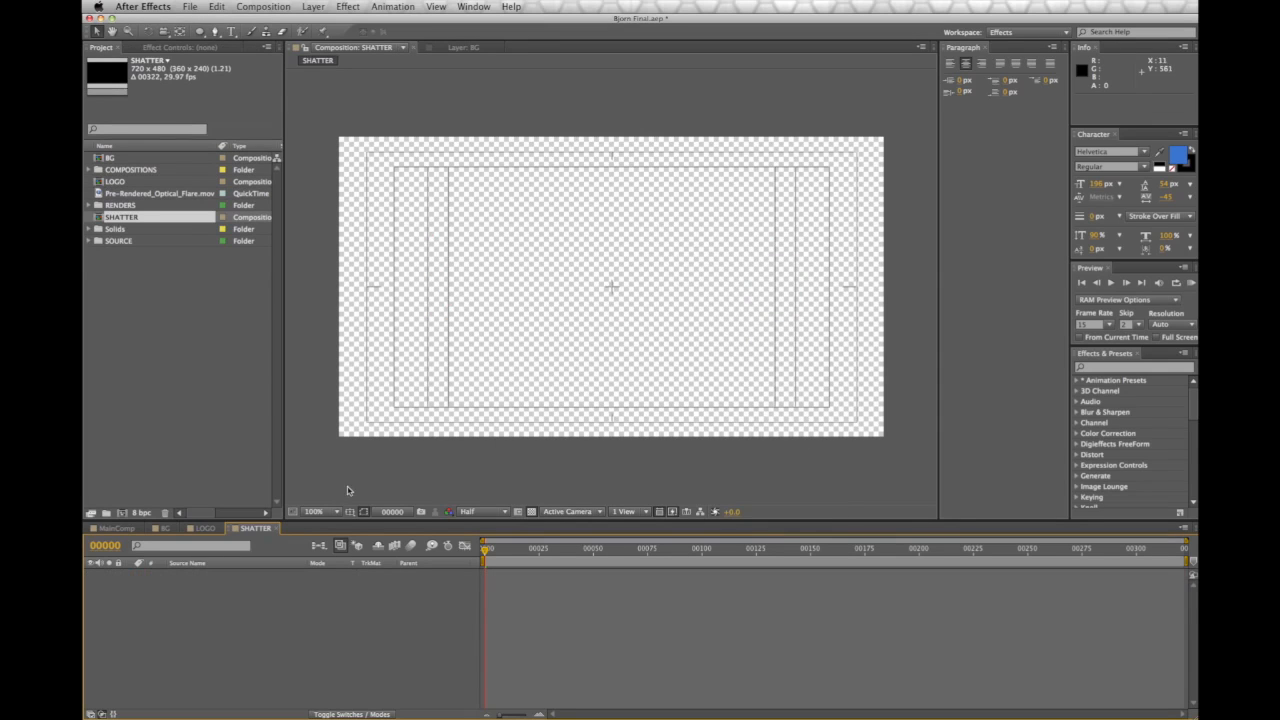
Hide the title/action safe guides and place the LOGO comp in the SHATTER timeline
click(350, 512)
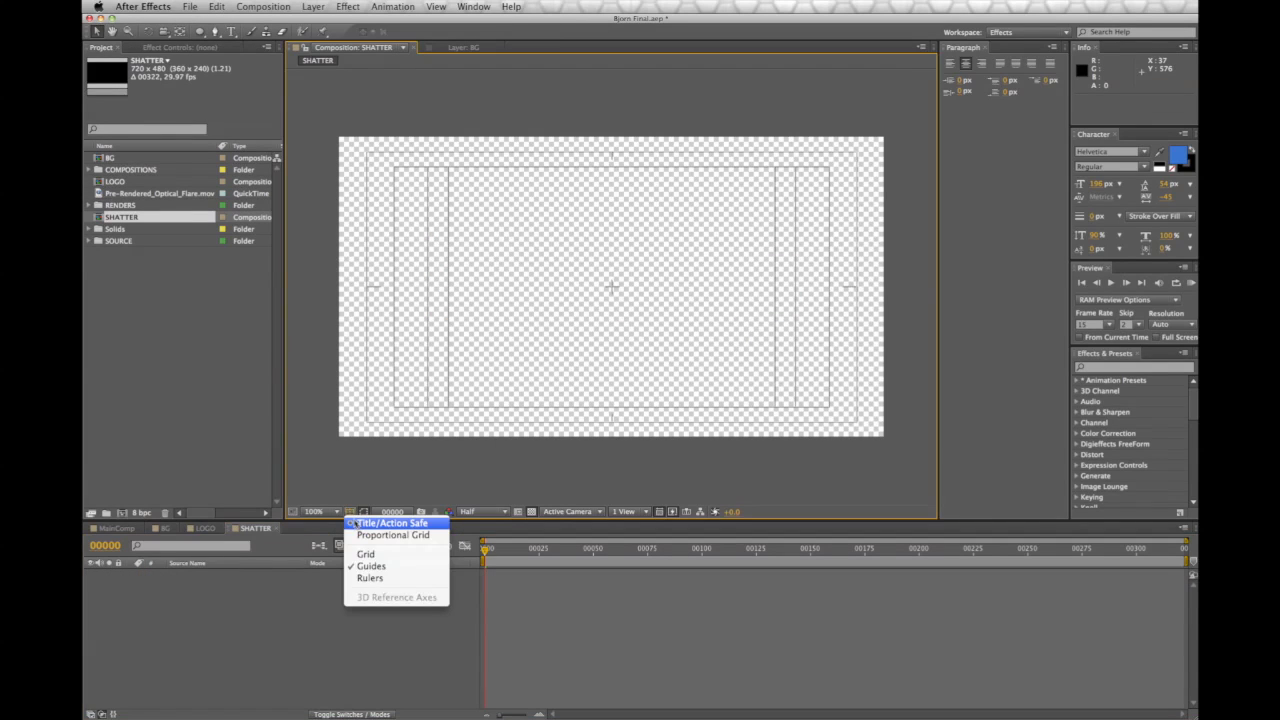
click(385, 523)
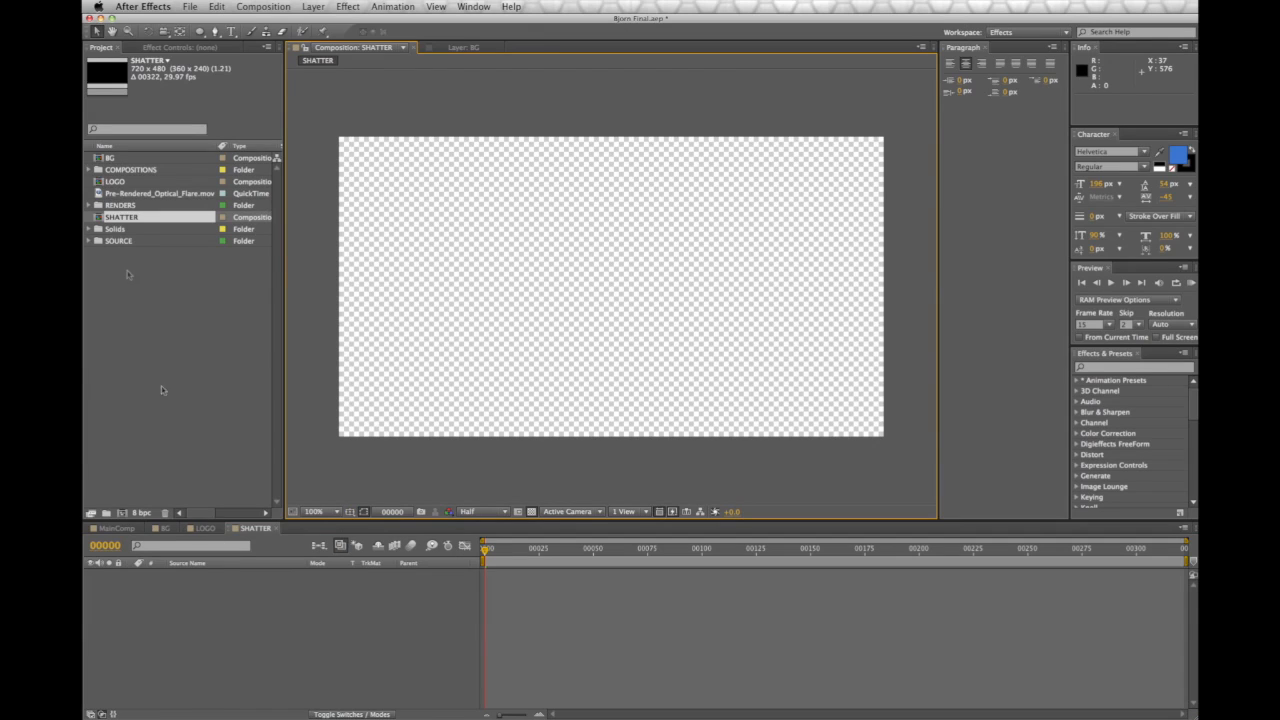
drag(118, 182, 205, 589)
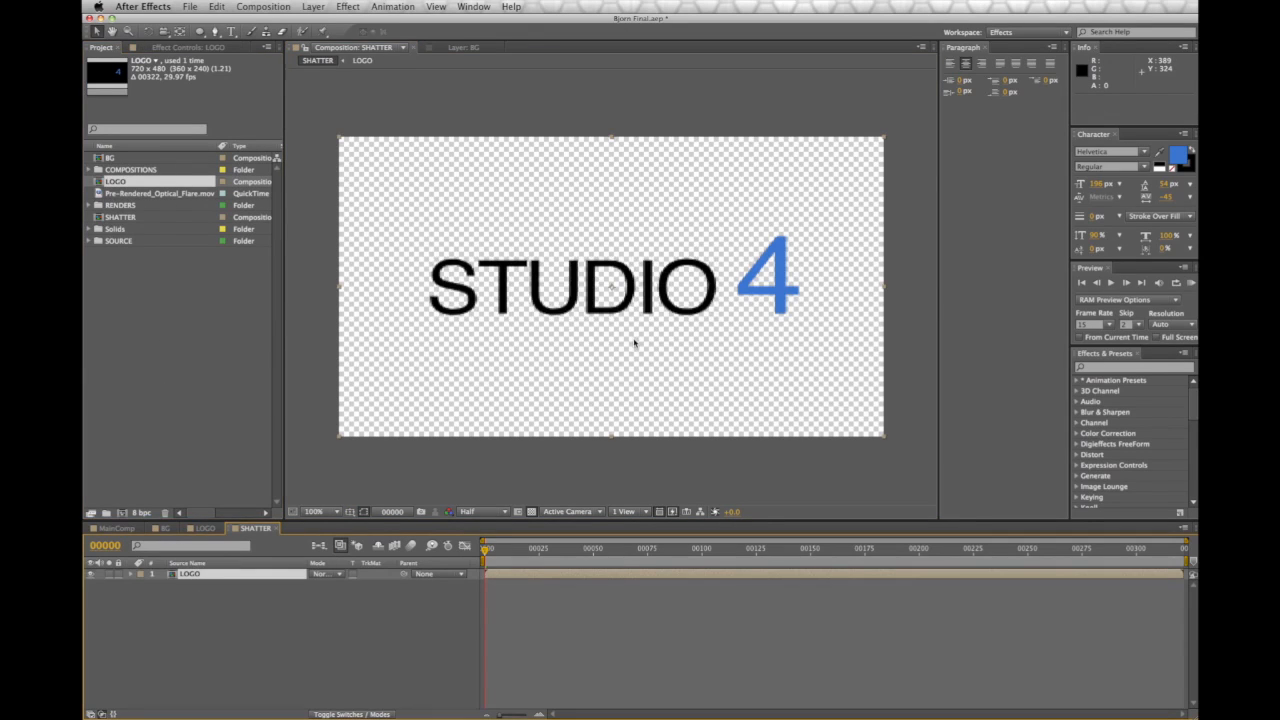
Add a new camera layer, Camera 1, using the 35mm lens preset
click(313, 6)
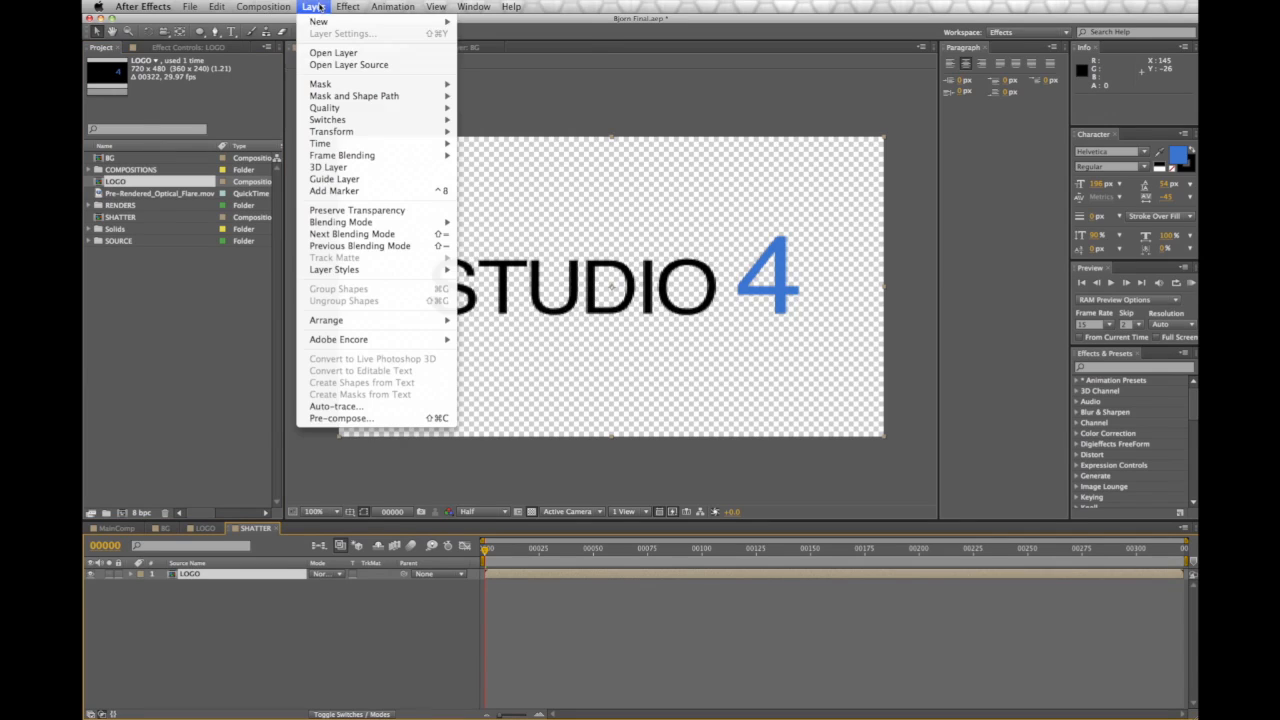
mouse_move(322, 22)
click(489, 60)
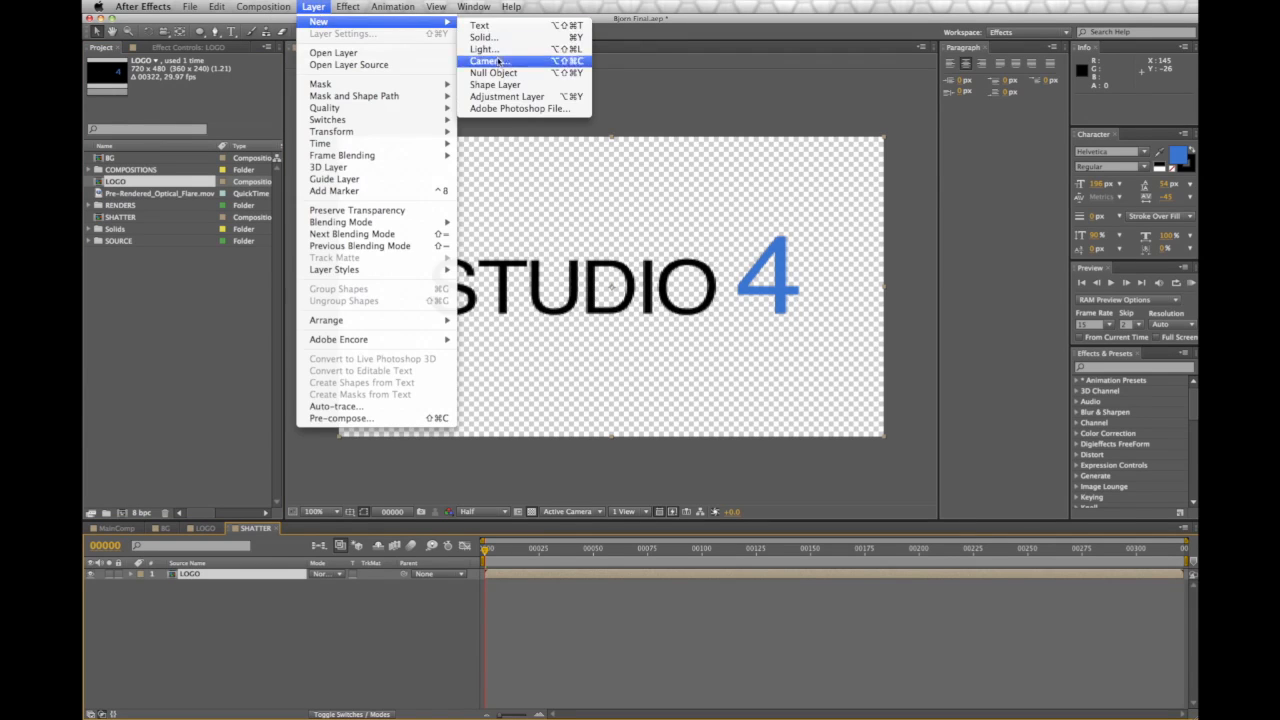
click(390, 142)
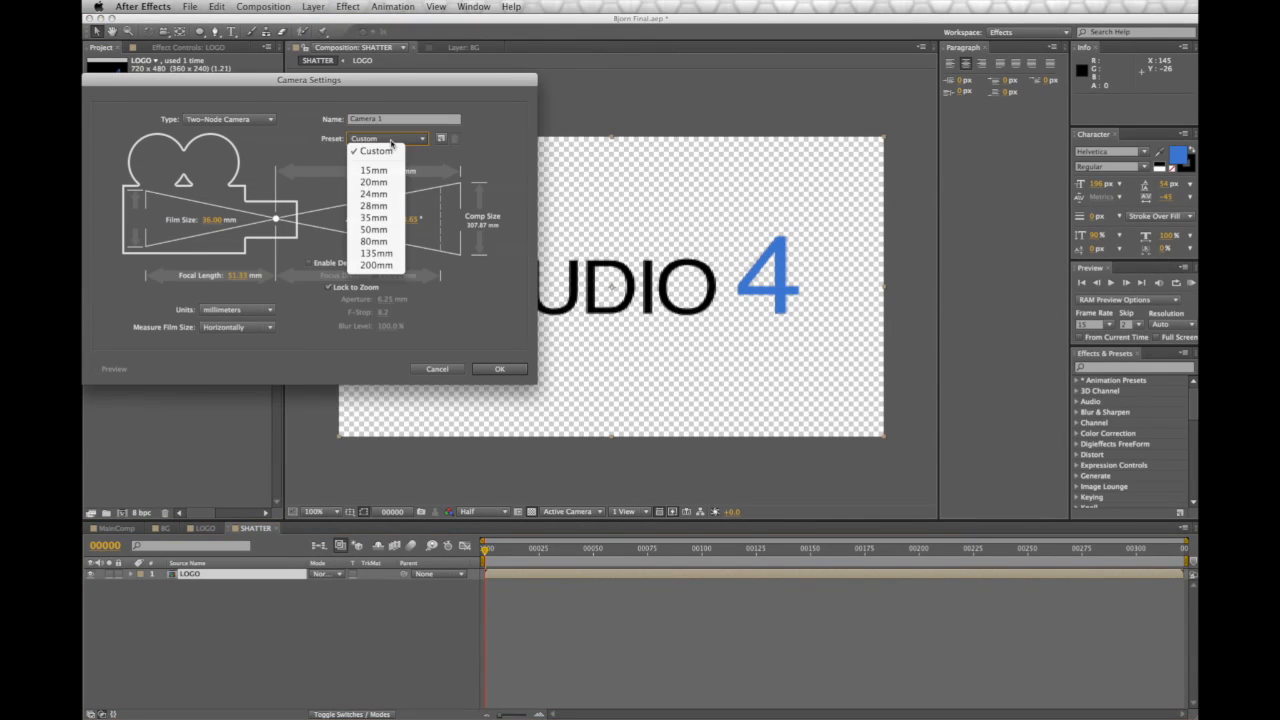
click(384, 219)
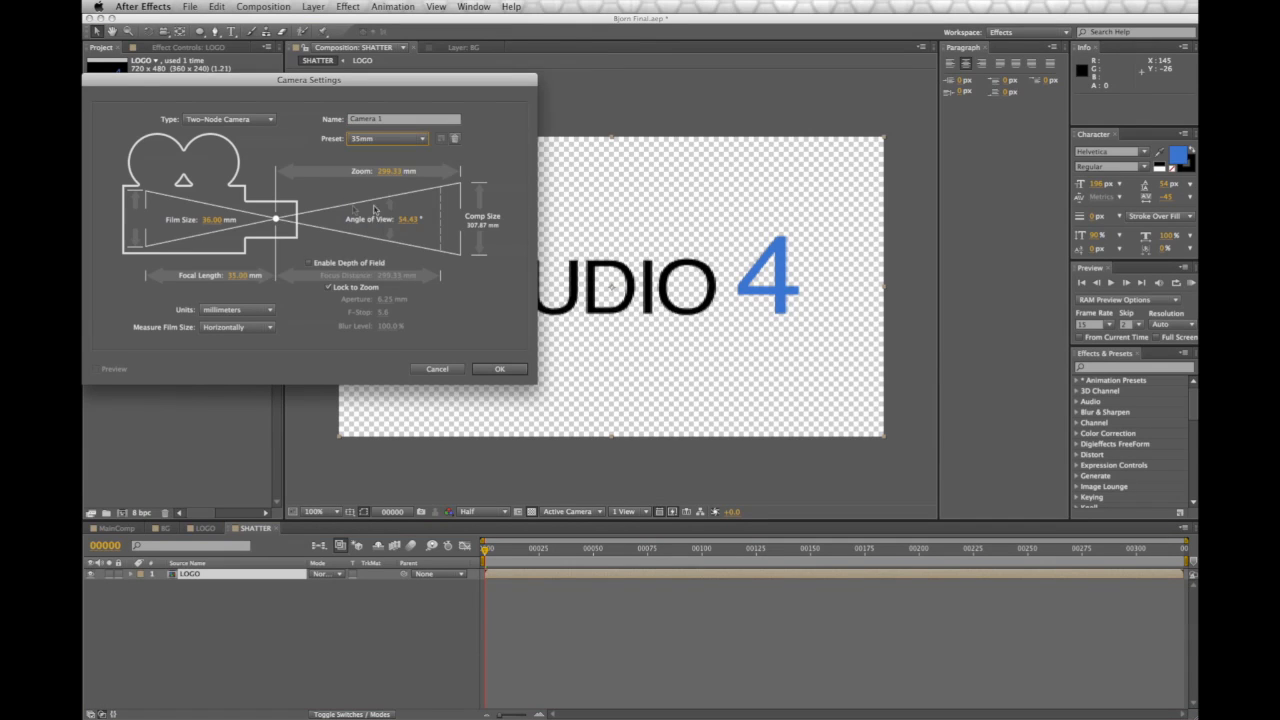
click(513, 369)
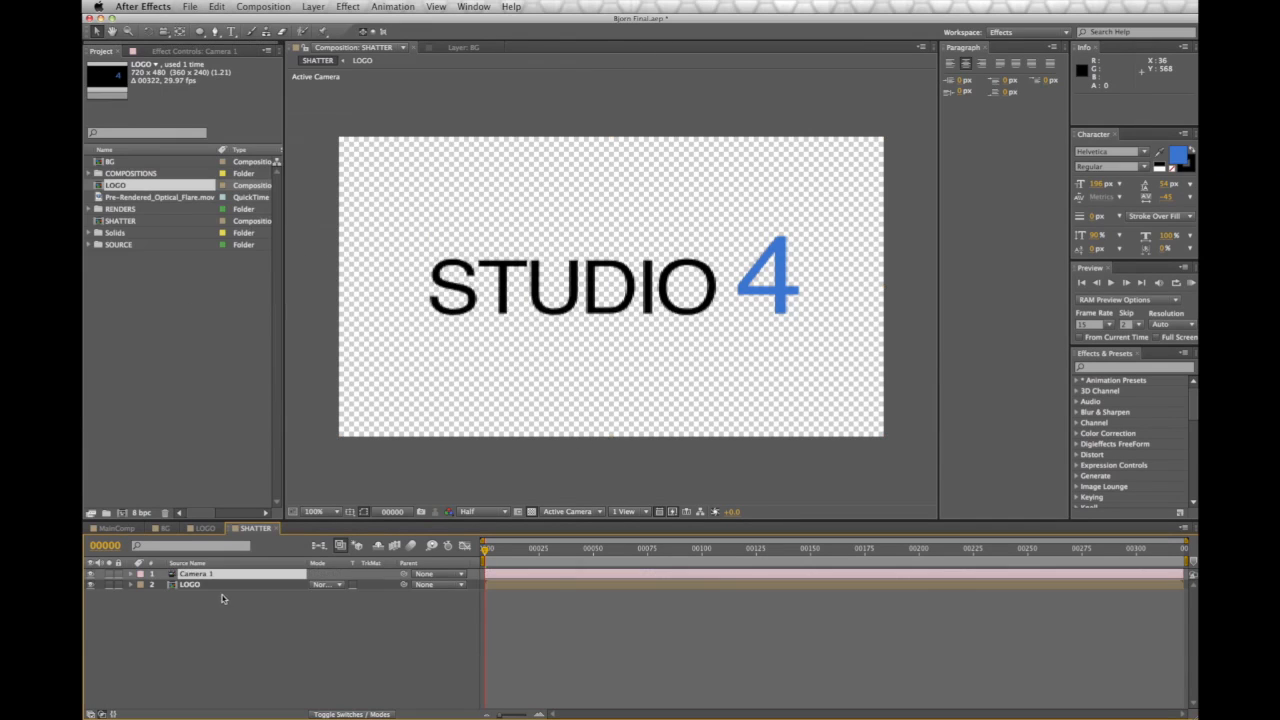
Deselect Camera 1 and select the LOGO layer instead
click(224, 615)
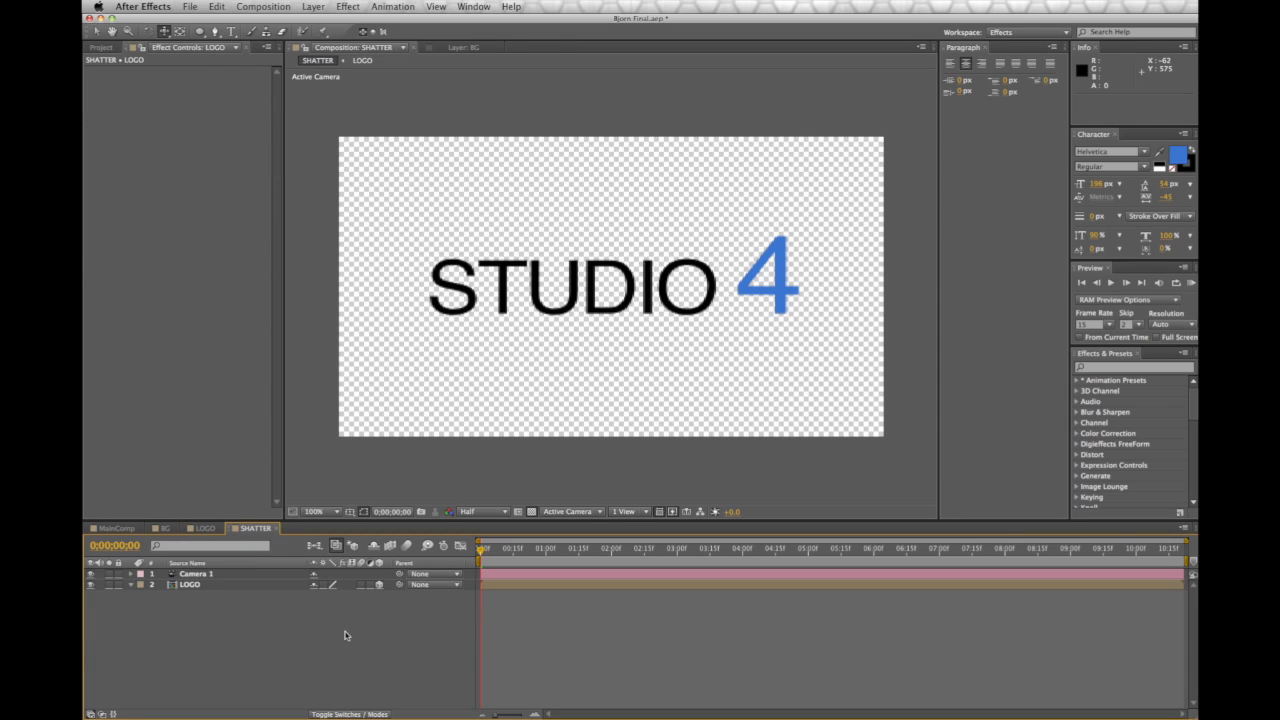
click(197, 587)
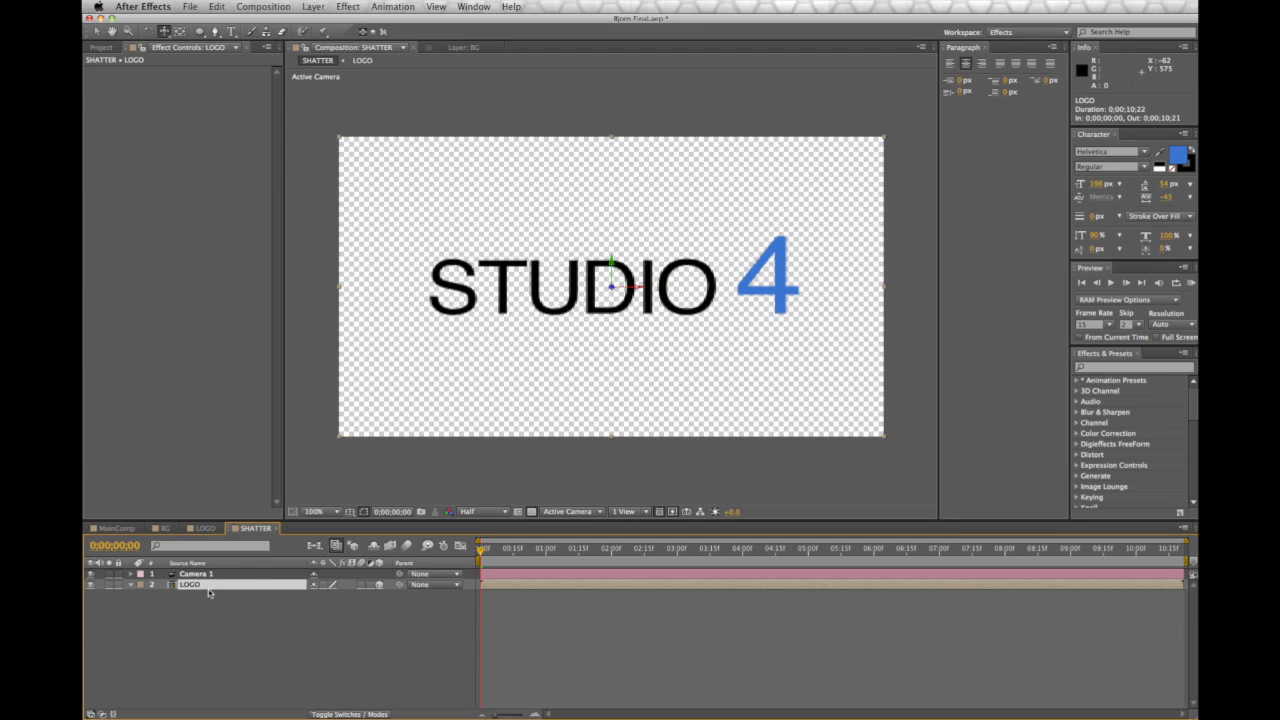
click(345, 6)
Apply Simulation > Shatter to the LOGO layer, switch its View to Rendered, and scrub to preview
mouse_move(420, 436)
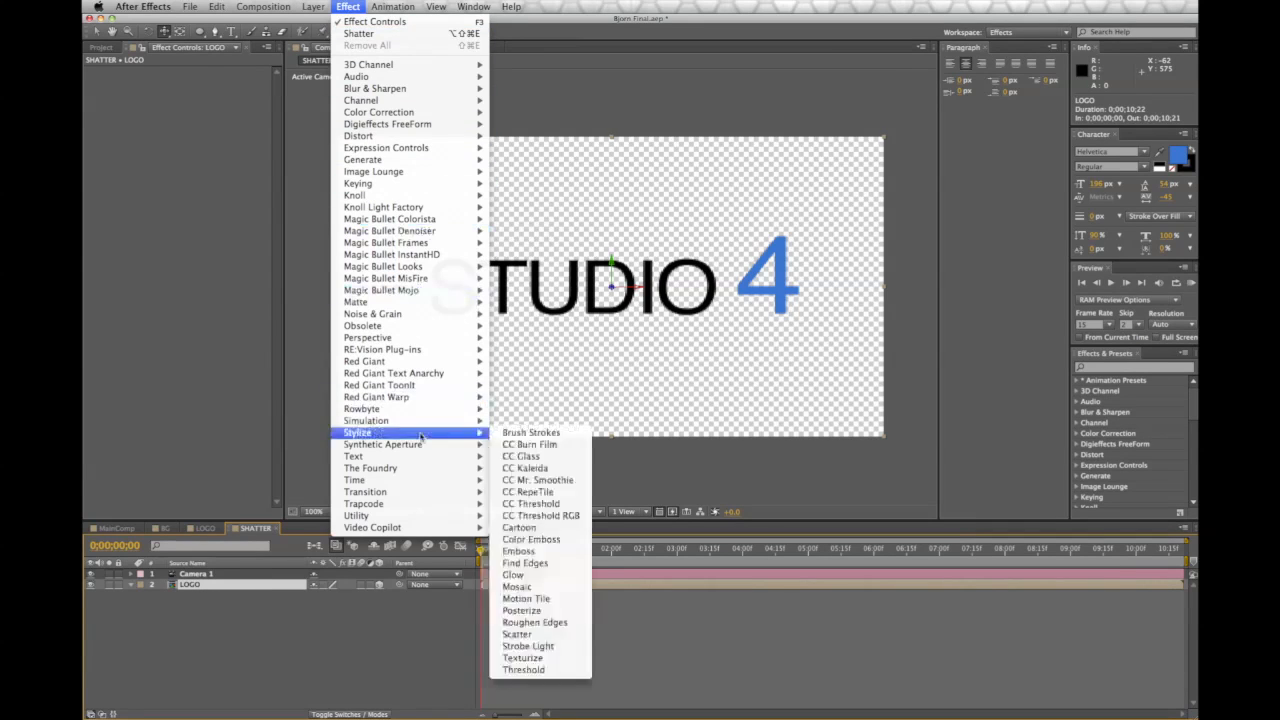
click(576, 610)
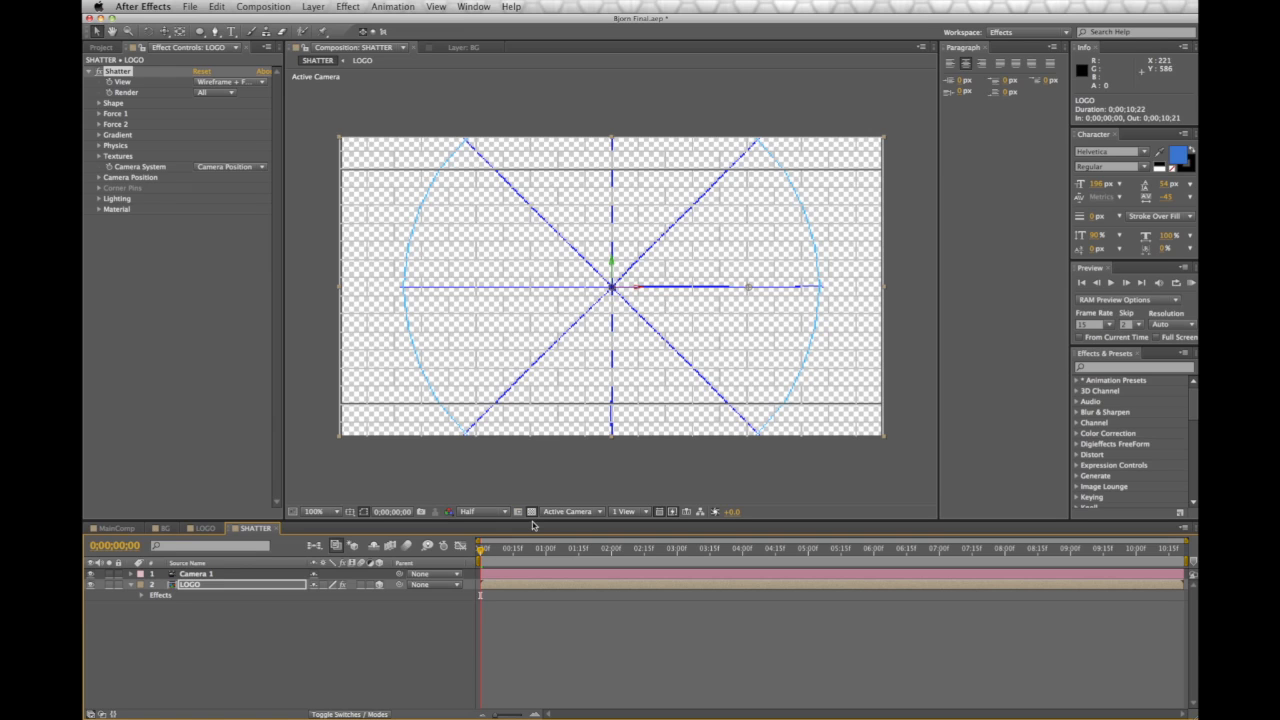
mouse_move(481, 551)
mouse_down()
mouse_move(530, 554)
mouse_move(478, 558)
mouse_up()
click(210, 84)
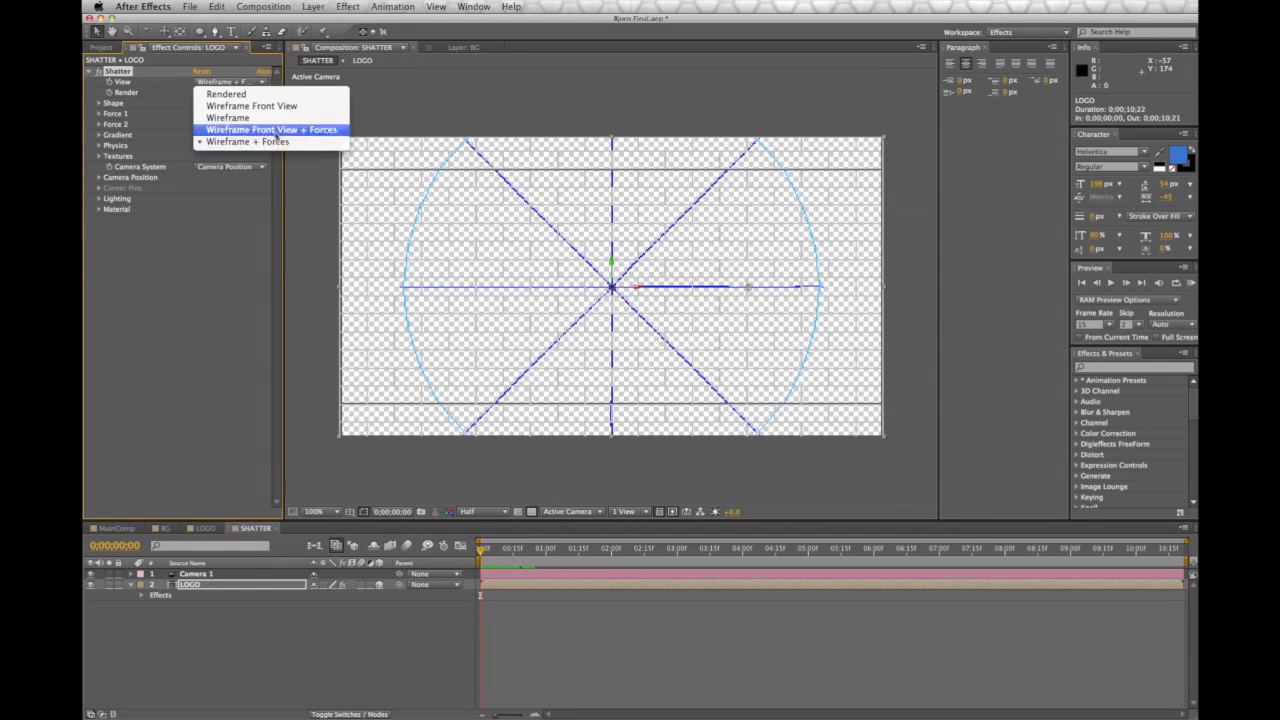
click(255, 94)
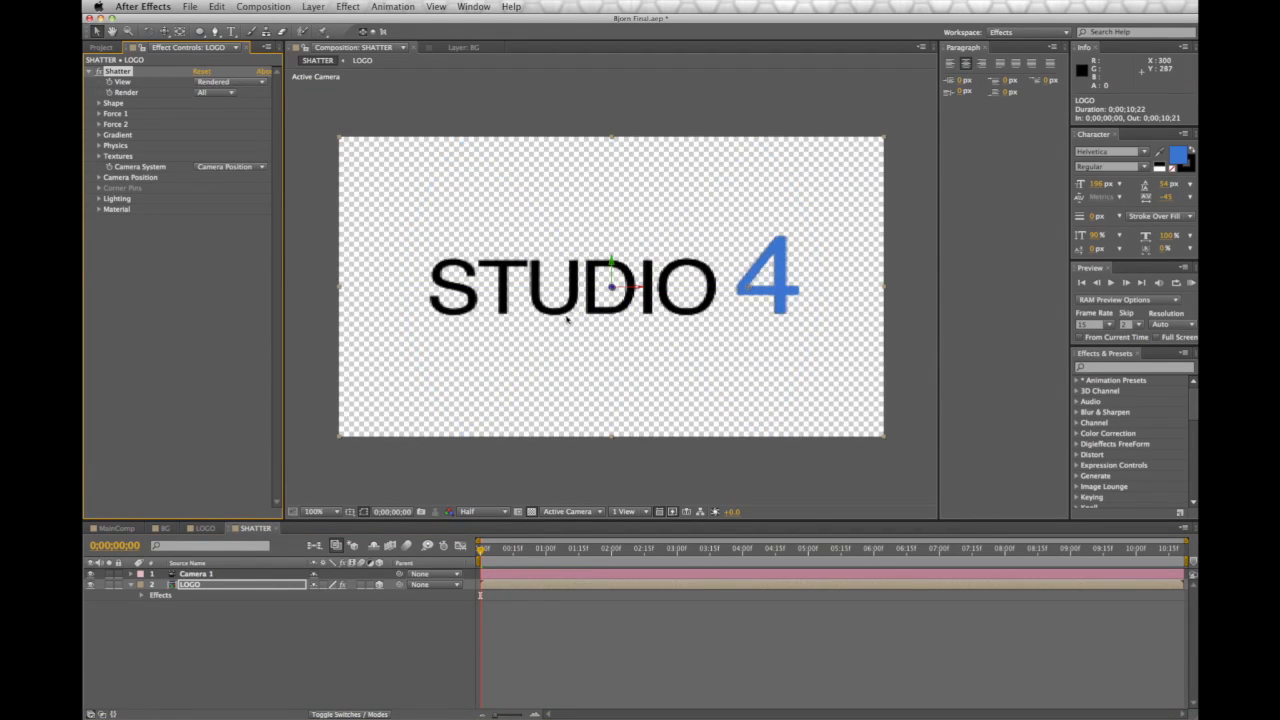
mouse_move(481, 551)
mouse_down()
mouse_move(545, 562)
mouse_move(479, 565)
mouse_up()
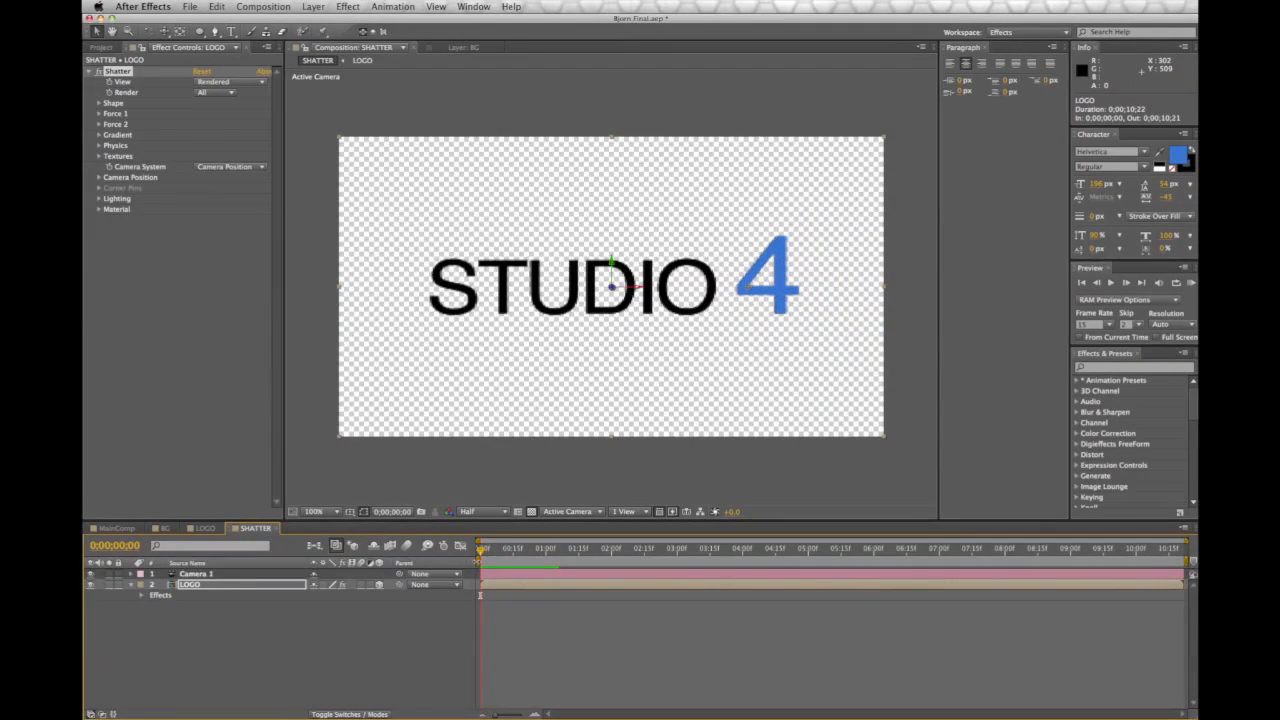
Set the Shatter pattern to Glass and the View to Wireframe + Forces
click(99, 104)
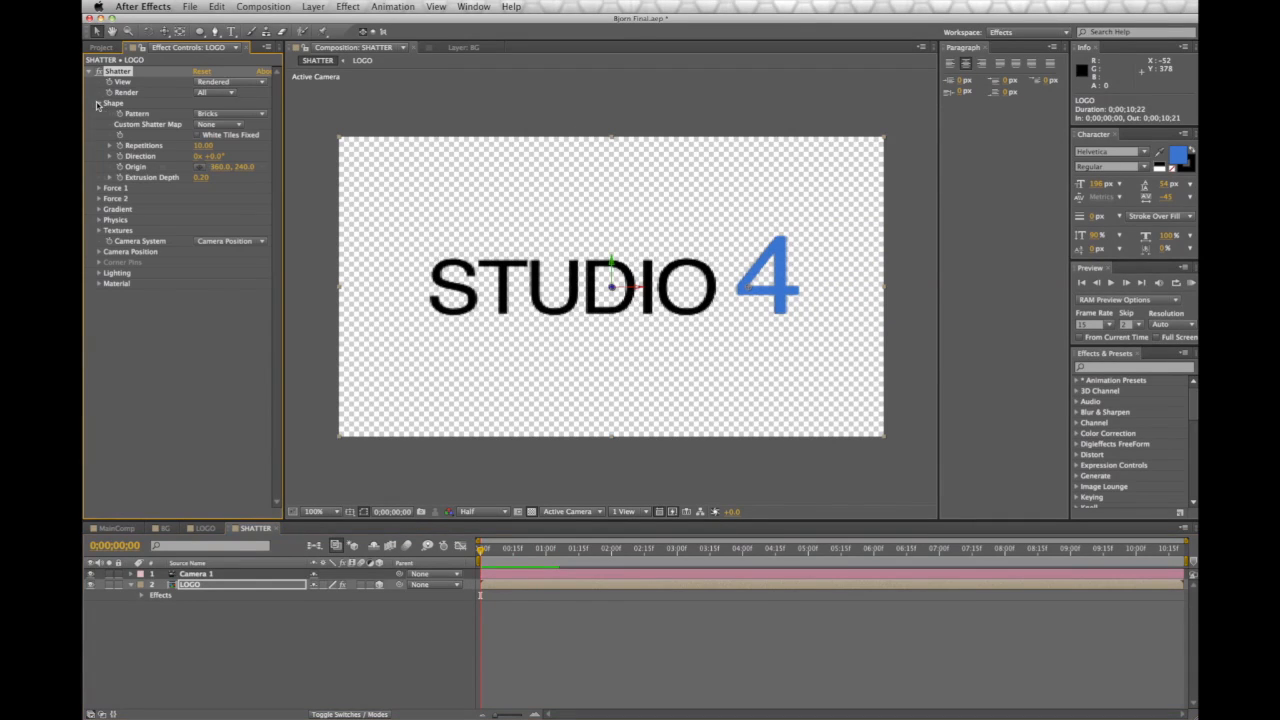
click(201, 114)
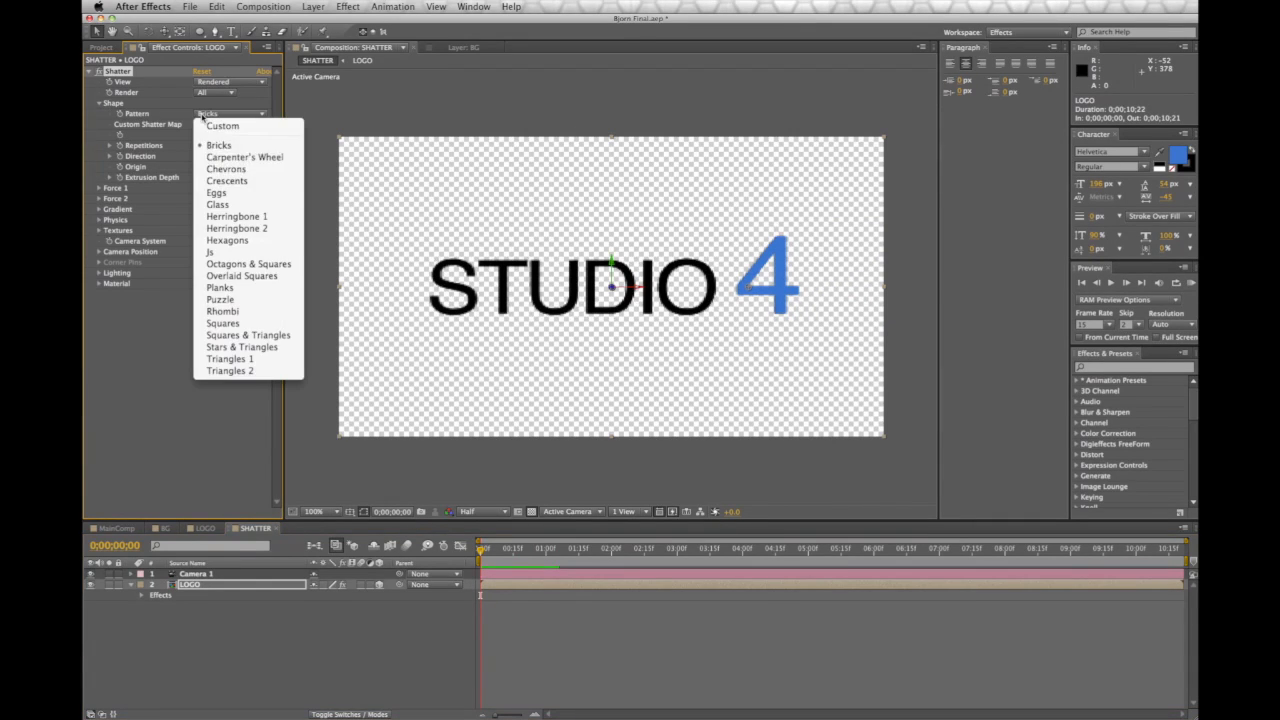
click(225, 205)
click(248, 83)
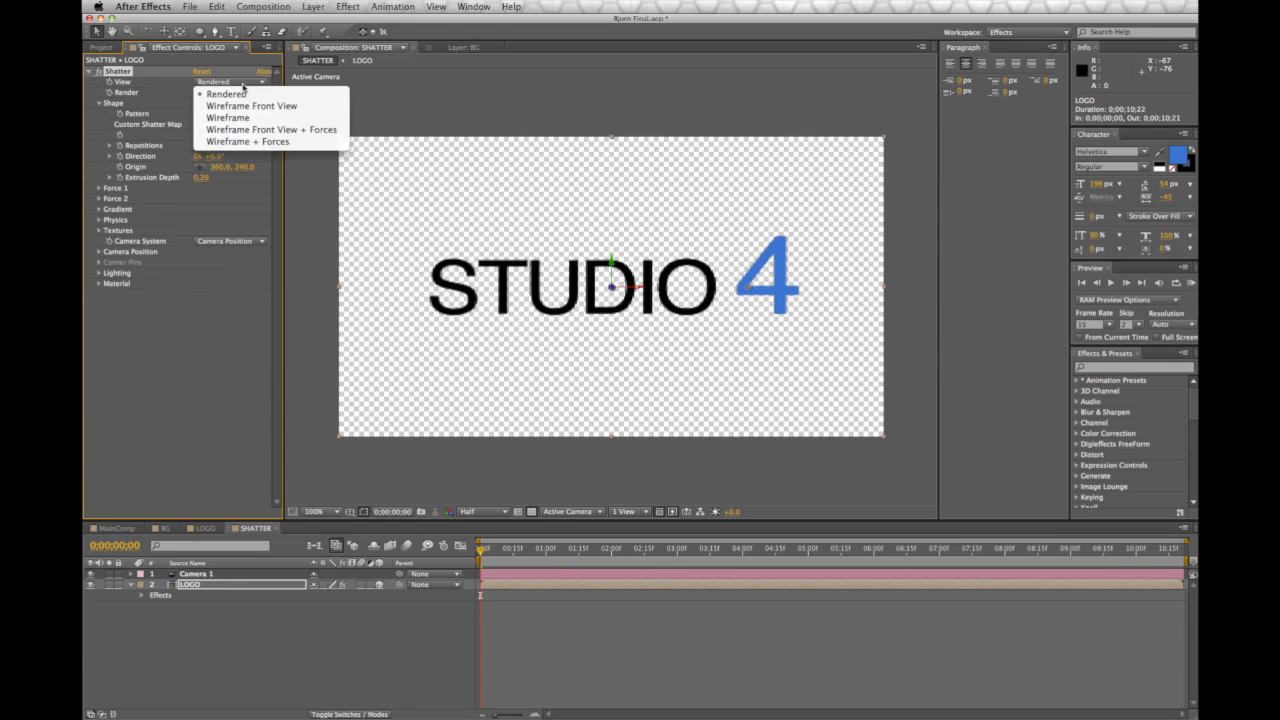
click(245, 142)
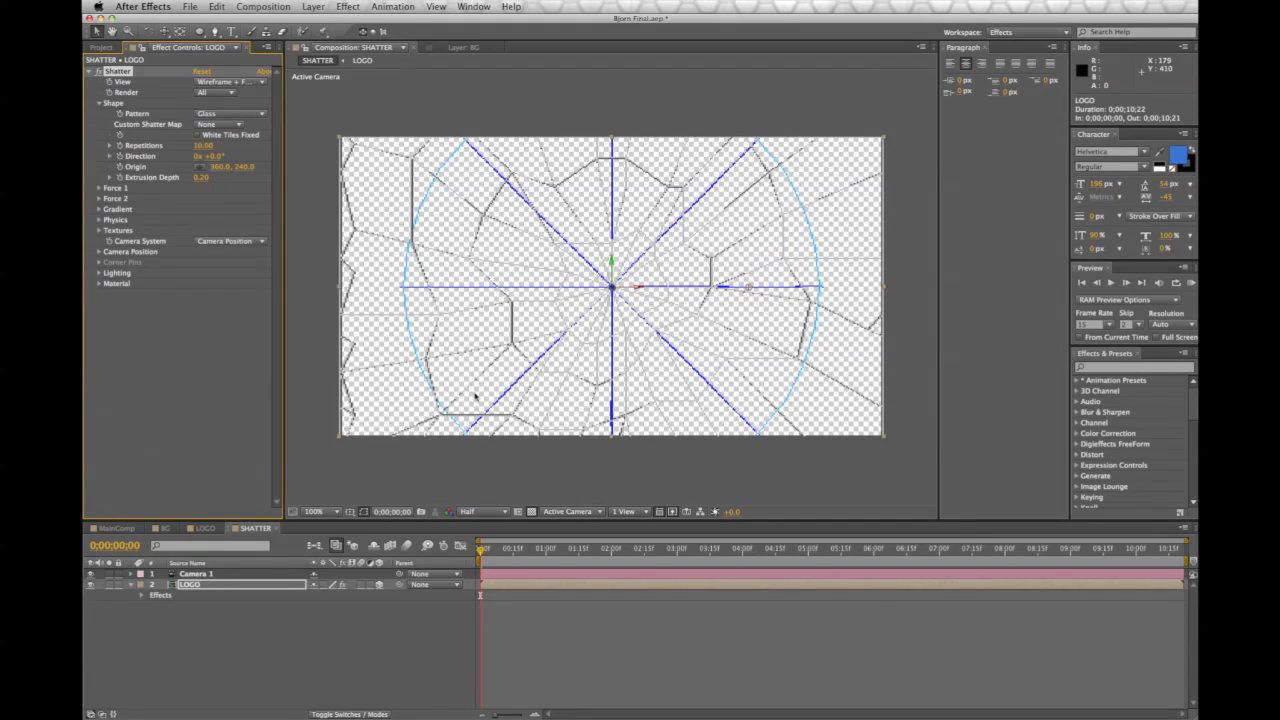
mouse_move(480, 554)
mouse_down()
mouse_move(523, 555)
mouse_move(482, 561)
mouse_up()
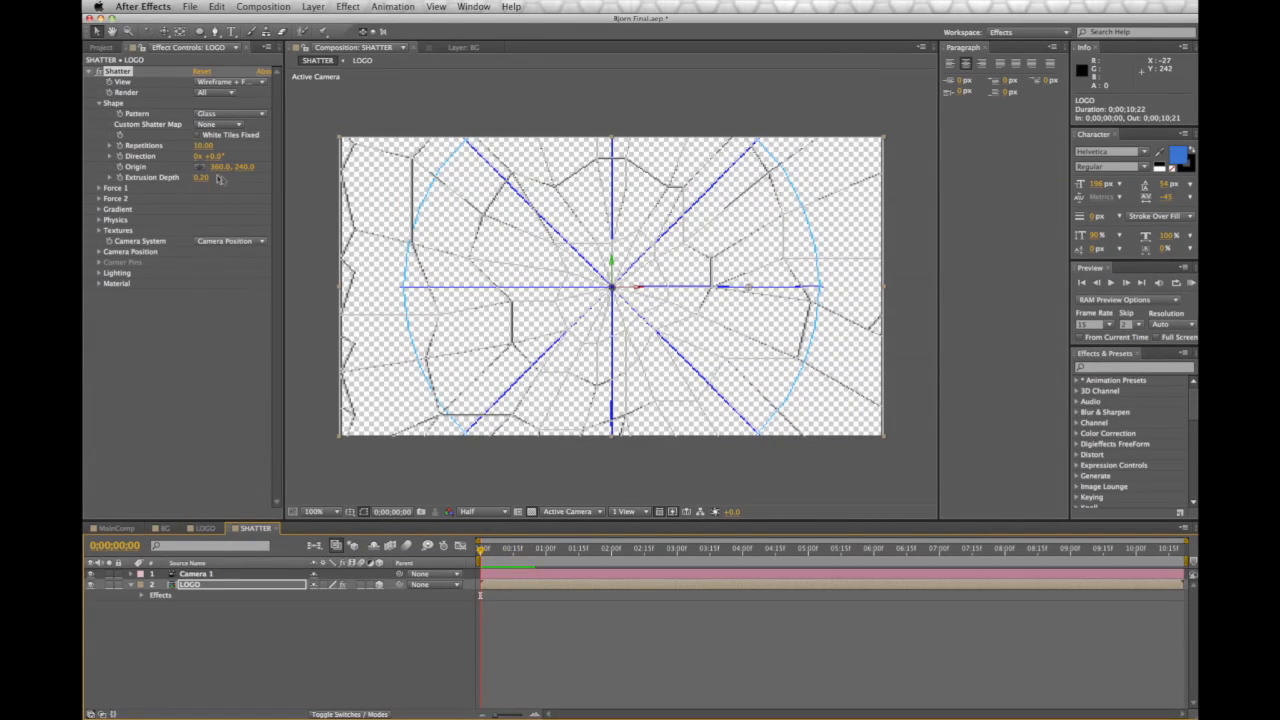
Raise Shatter Repetitions to 55 and scrub to watch the glass break
drag(201, 146, 460, 148)
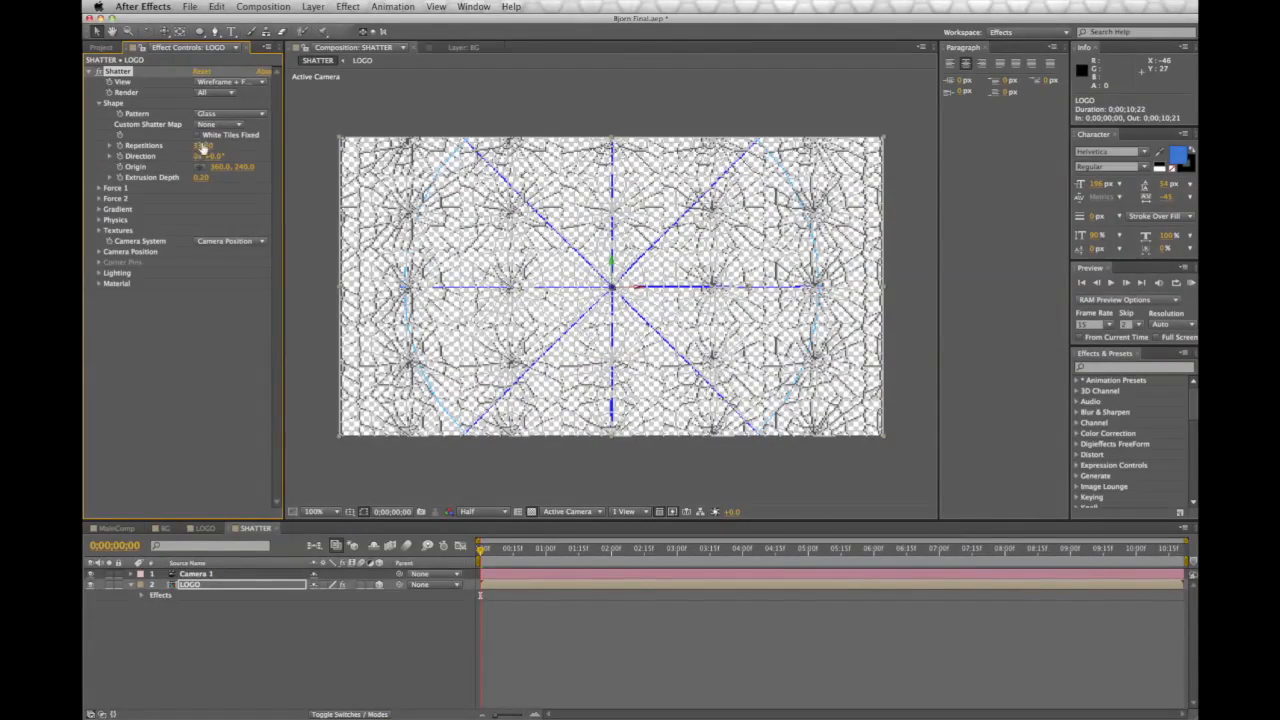
text(55)
key(Return)
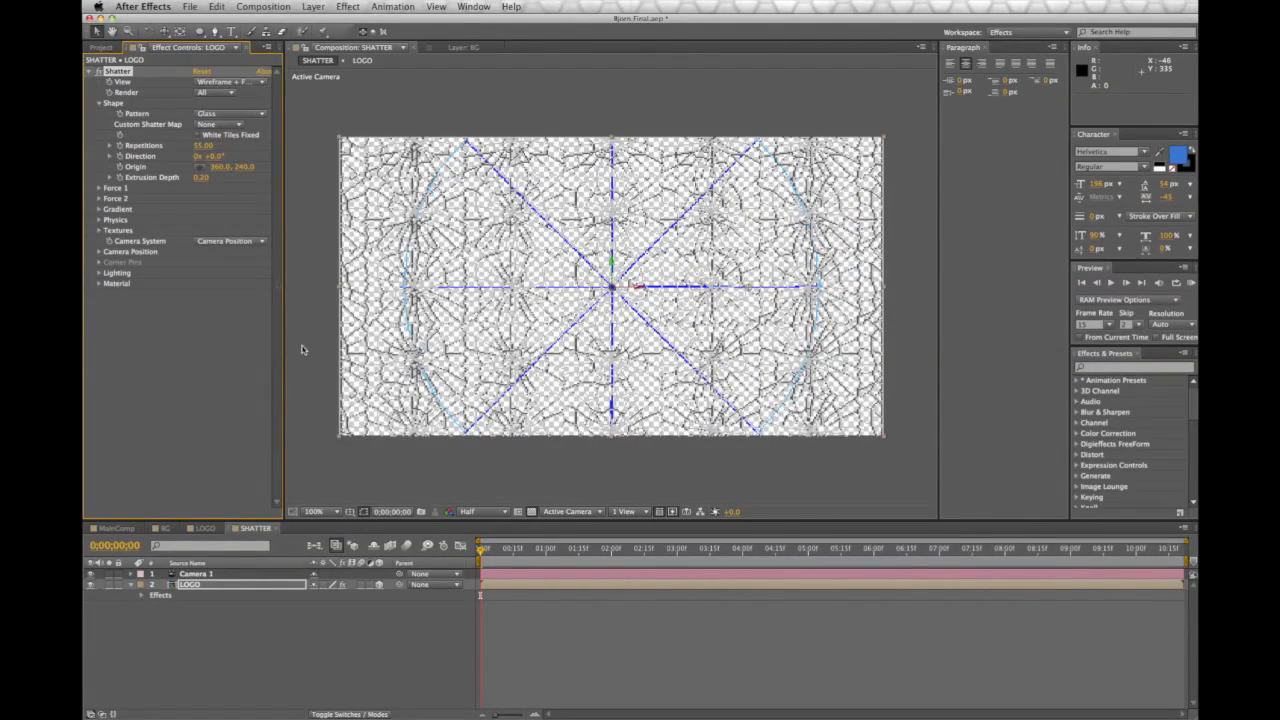
drag(484, 549, 454, 562)
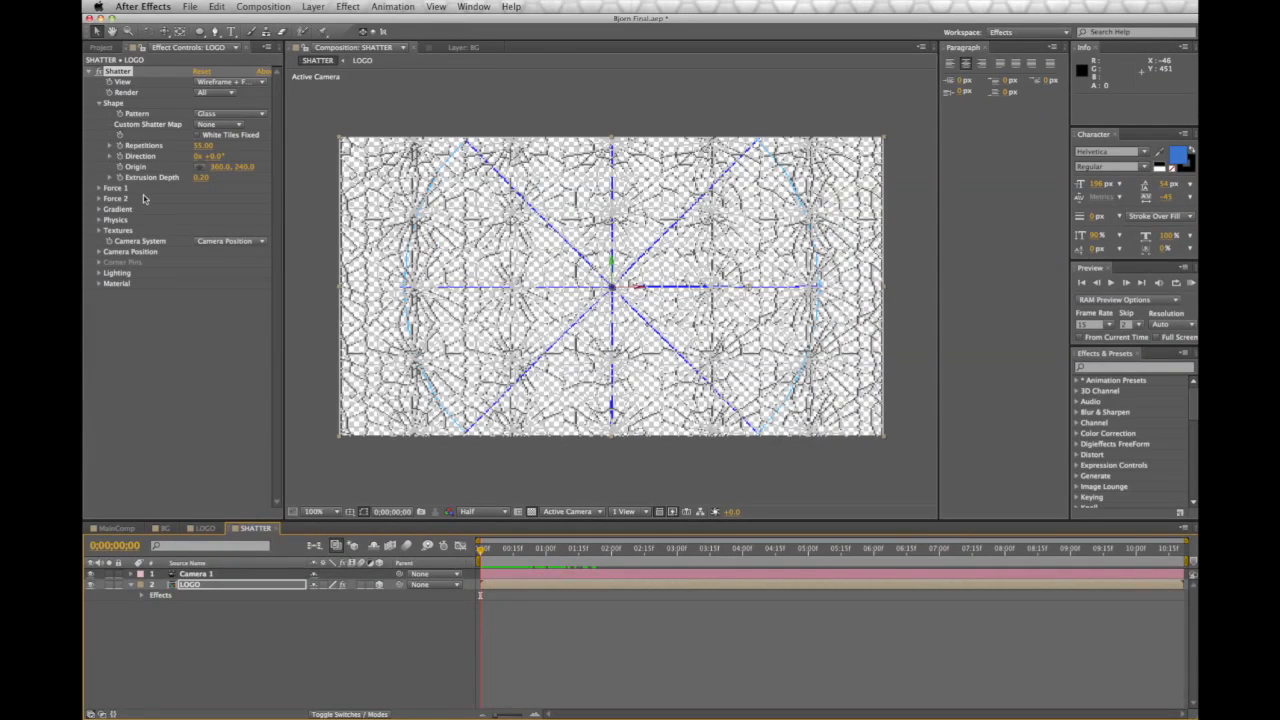
Set Shatter Physics Gravity to 0 and scrub to check the shards
click(100, 220)
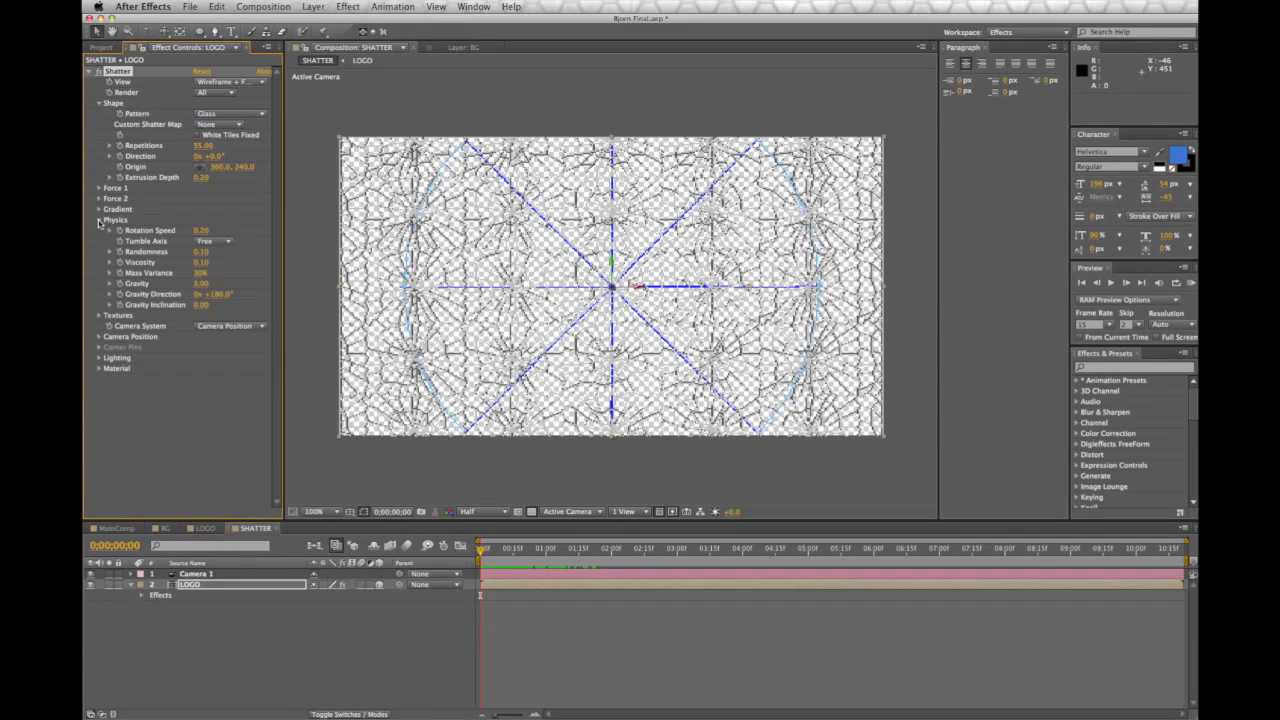
click(202, 284)
text(0)
key(Return)
mouse_move(481, 553)
mouse_down()
mouse_move(604, 560)
mouse_move(459, 563)
mouse_up()
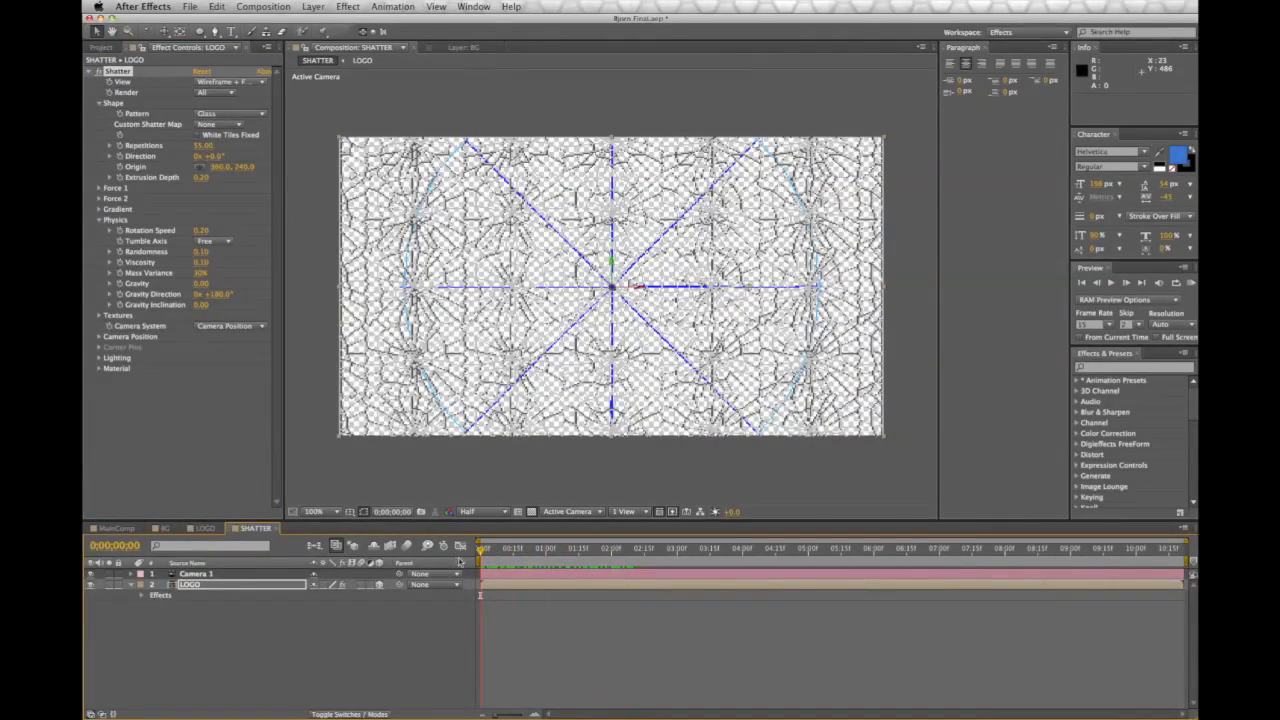
Switch the Shatter view back to Rendered and play the animation
click(221, 82)
click(230, 89)
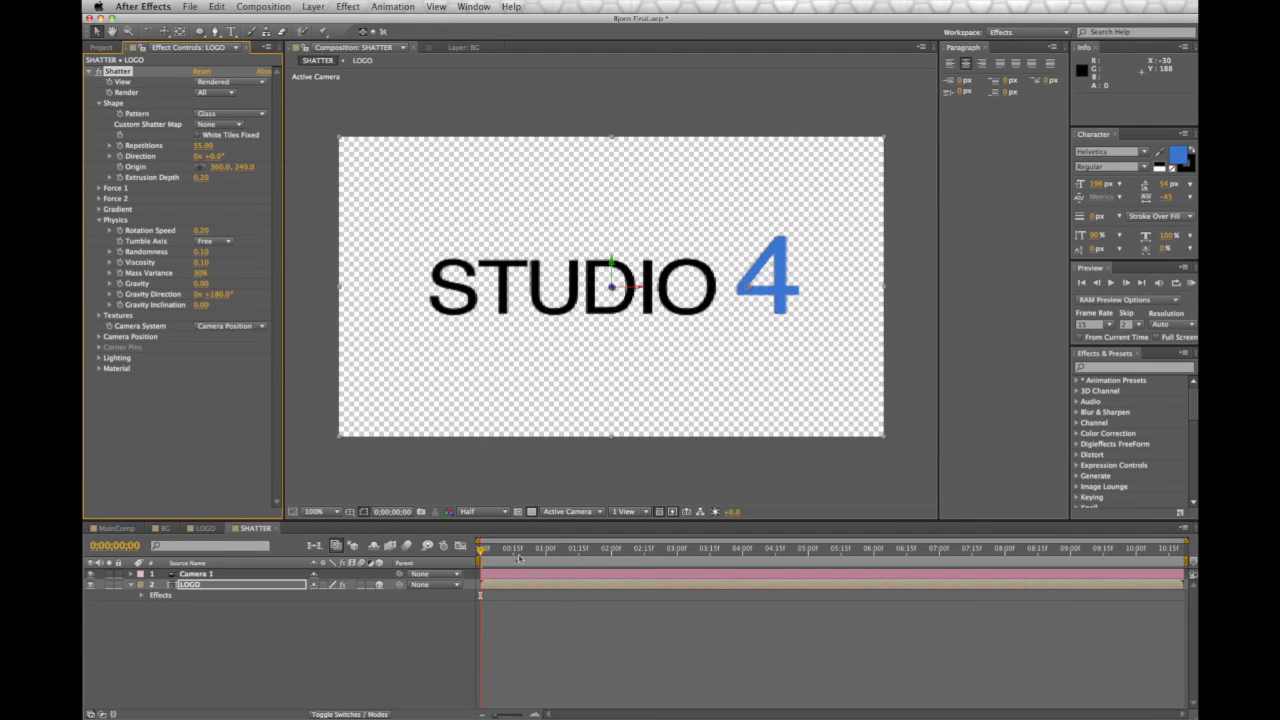
mouse_move(479, 551)
mouse_down()
mouse_move(599, 563)
mouse_move(478, 560)
mouse_up()
key(space)
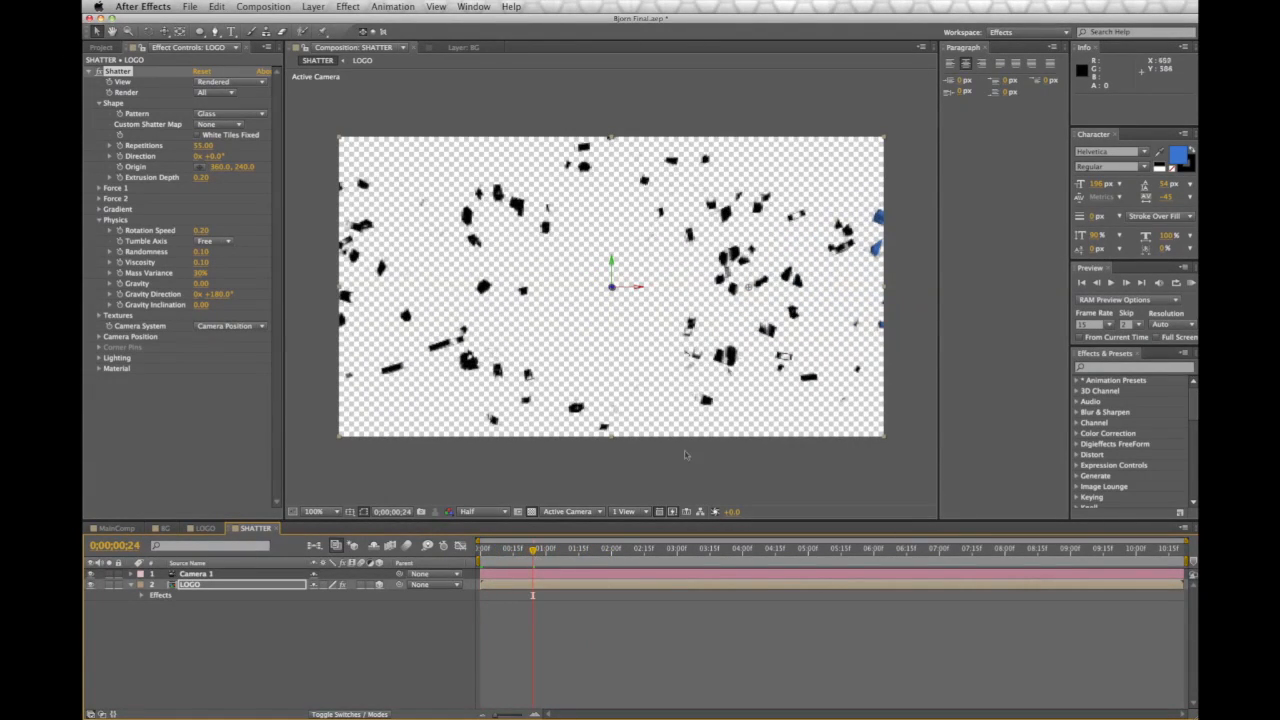
Preview at Full resolution, then return the preview to Half resolution
click(494, 519)
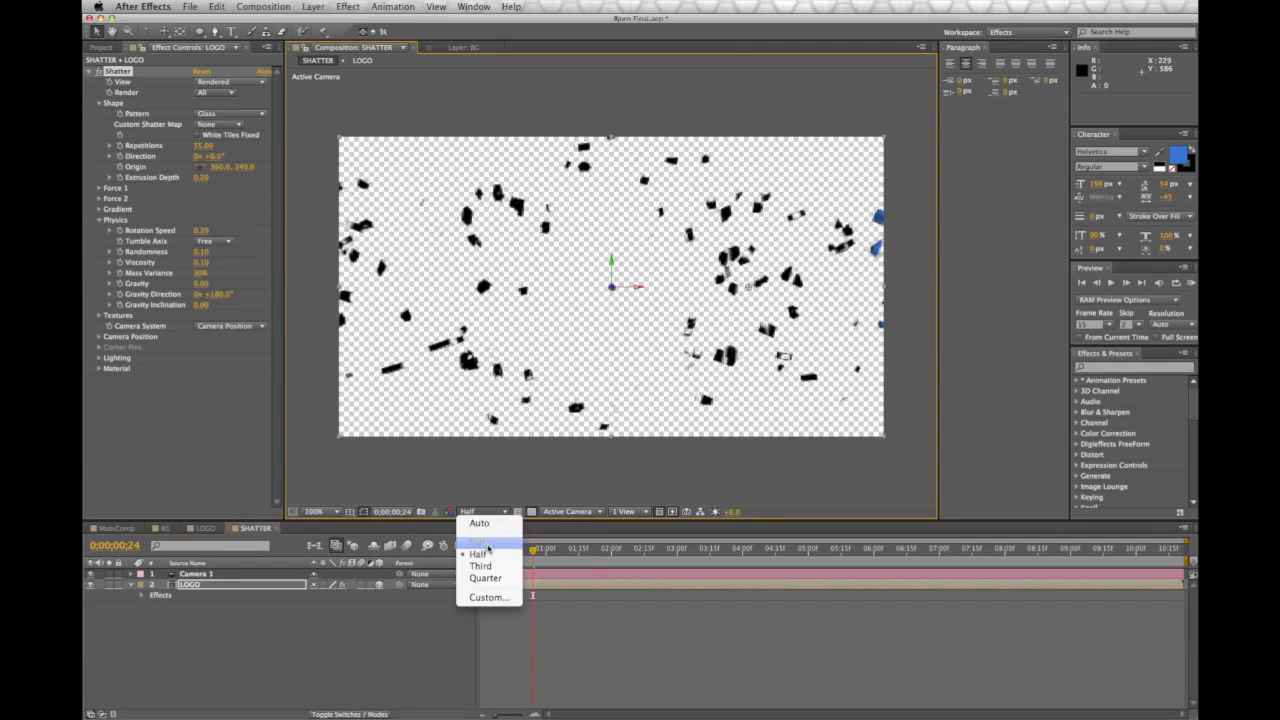
click(485, 531)
drag(545, 553, 512, 554)
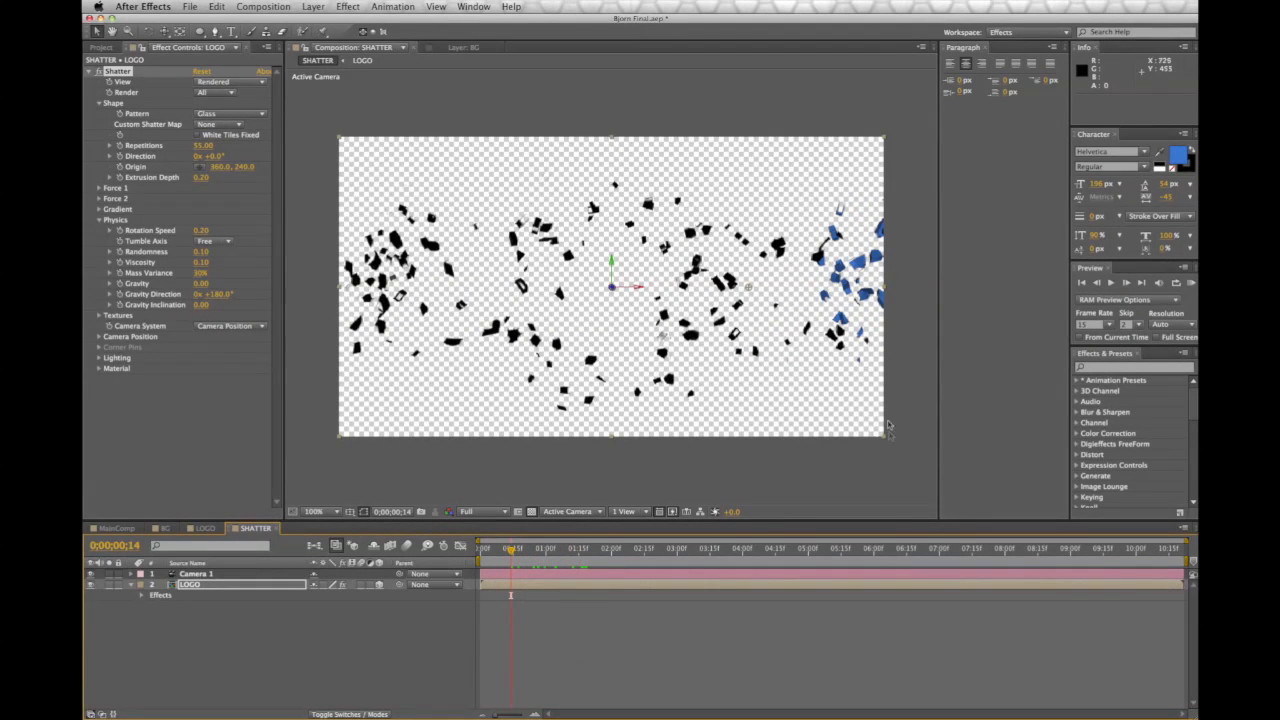
click(481, 515)
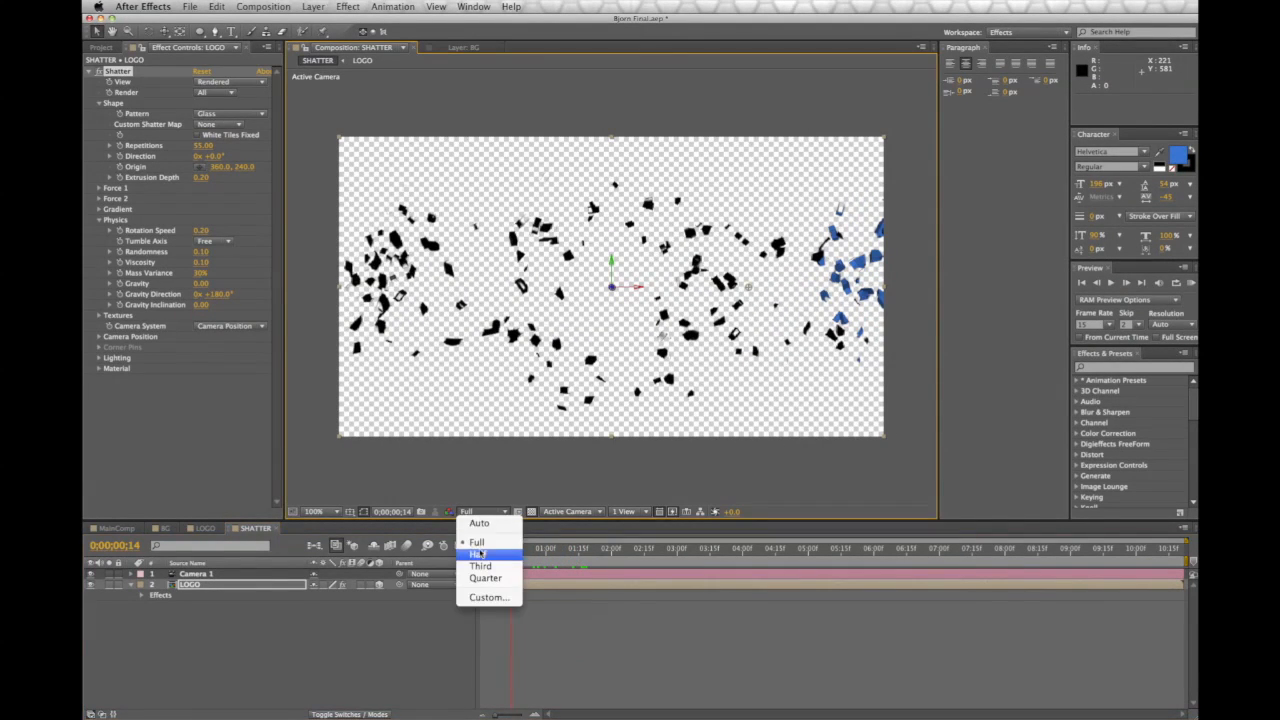
click(482, 551)
mouse_move(512, 553)
mouse_down()
mouse_move(477, 553)
mouse_move(509, 555)
mouse_up()
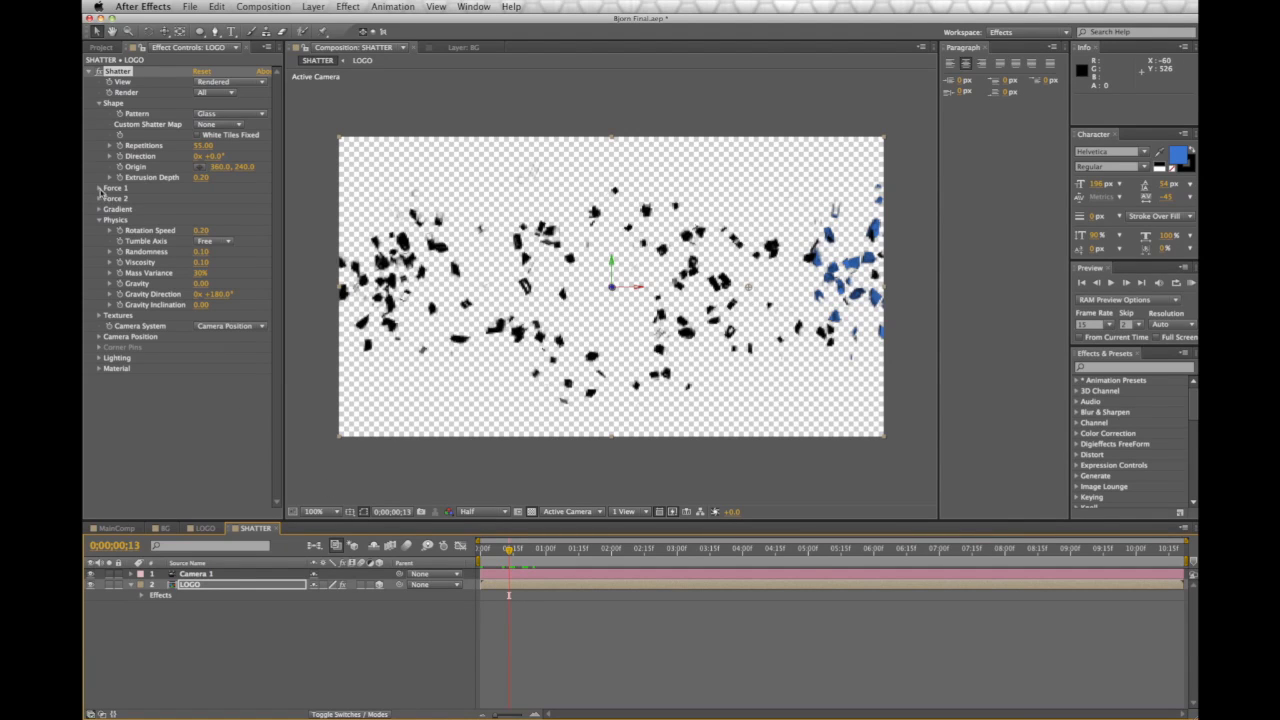
Set Force 1 to depth 0.15, radius 0.40 and strength 2.80, then preview
click(100, 188)
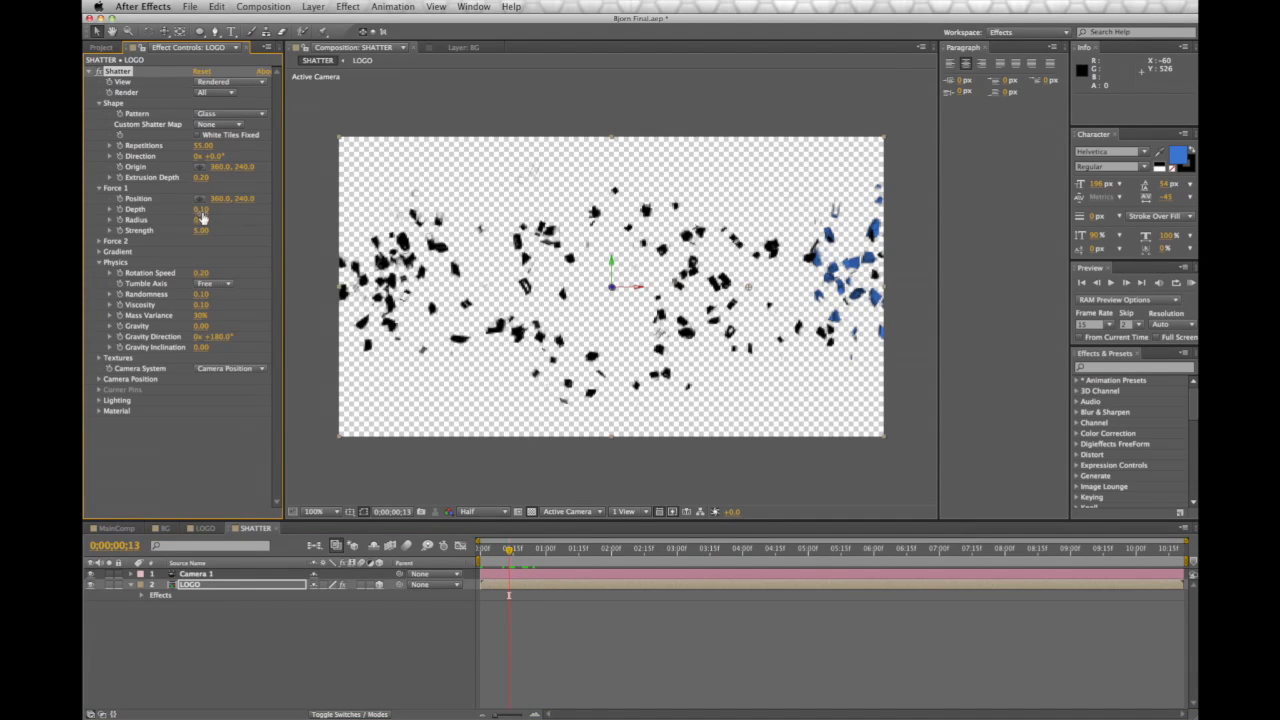
mouse_move(204, 210)
mouse_down()
mouse_move(229, 211)
mouse_move(210, 216)
mouse_up()
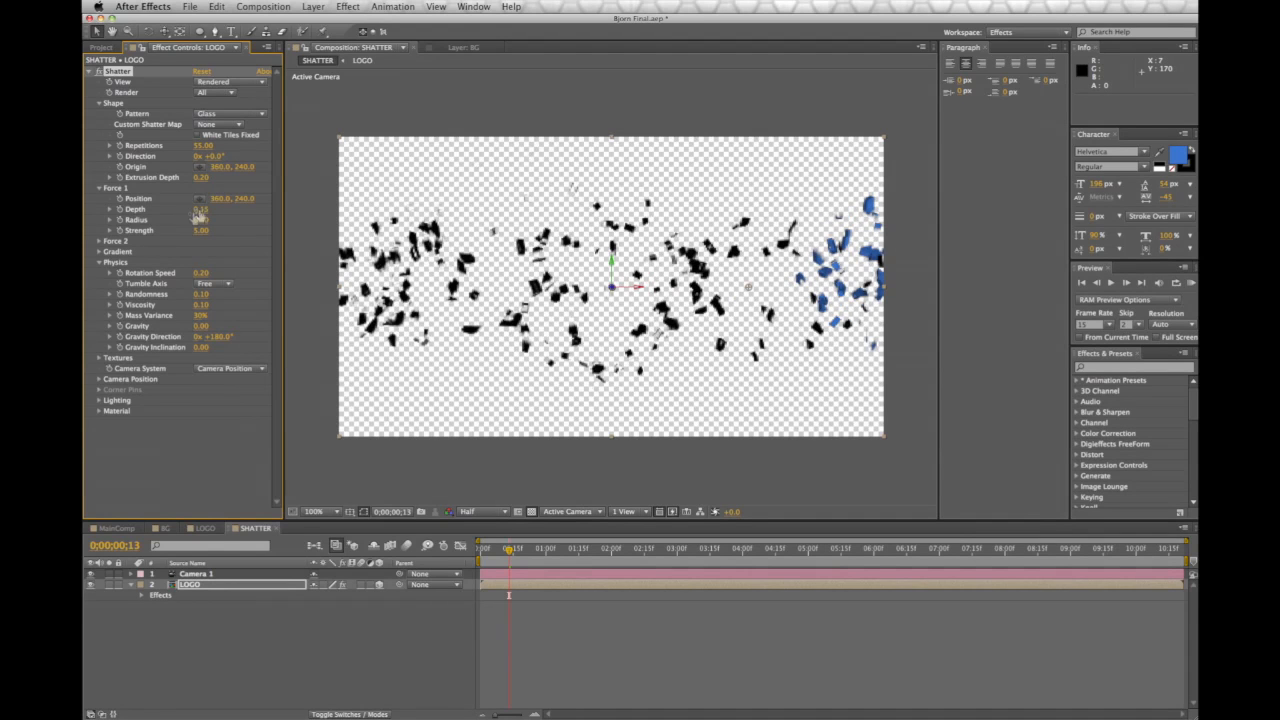
drag(202, 210, 206, 211)
key(space)
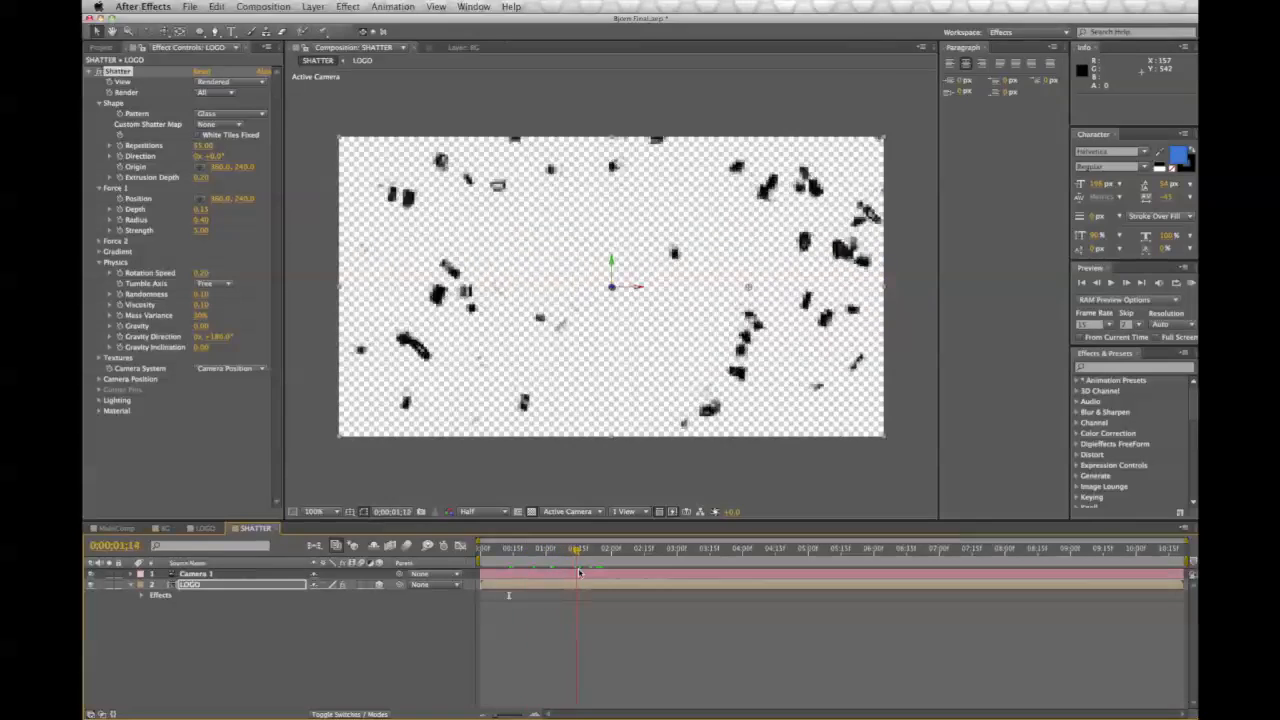
drag(622, 585, 466, 578)
click(201, 232)
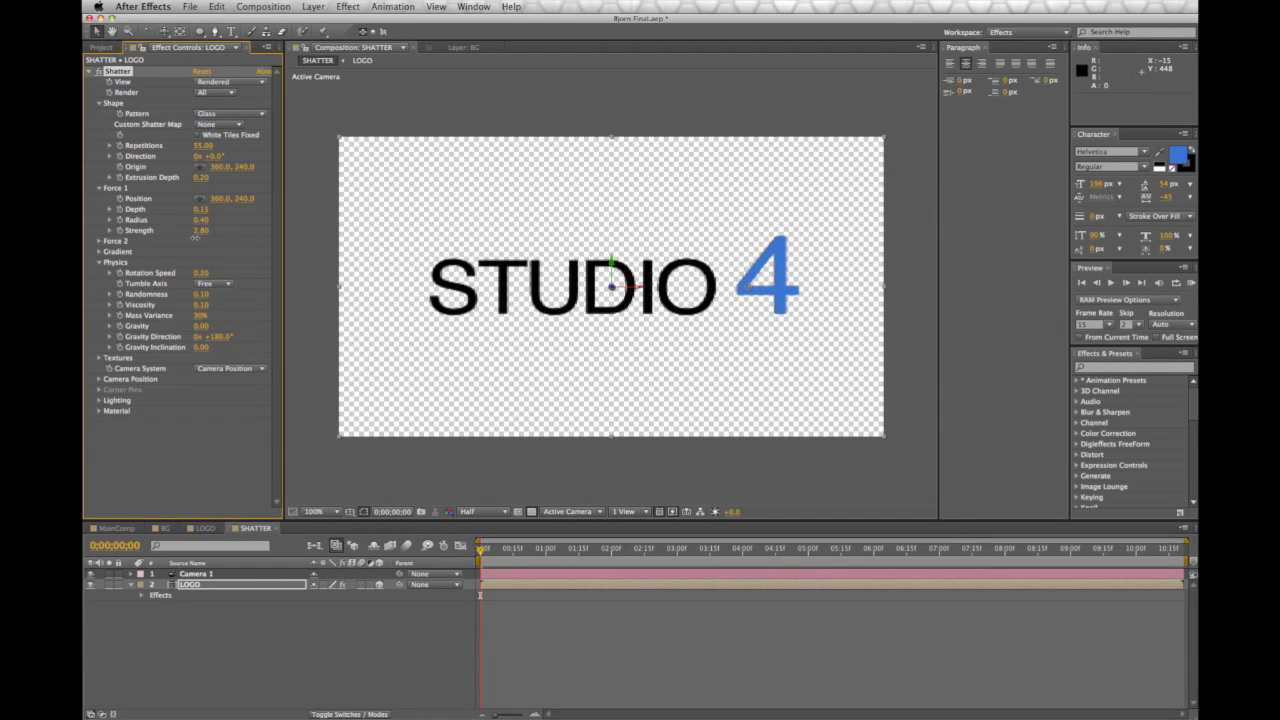
mouse_move(483, 553)
mouse_down()
mouse_move(834, 590)
mouse_move(475, 577)
mouse_up()
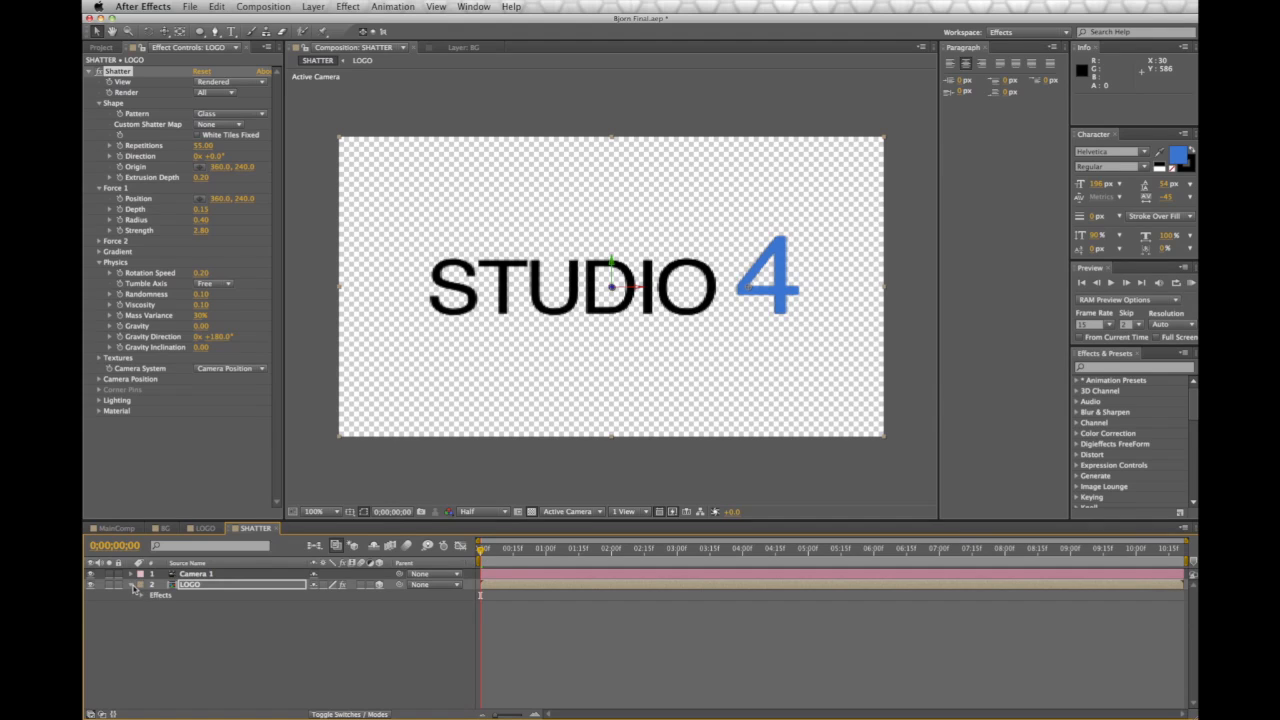
Enable keyframes on Camera 1's Point of Interest, Position and Orientation
click(485, 494)
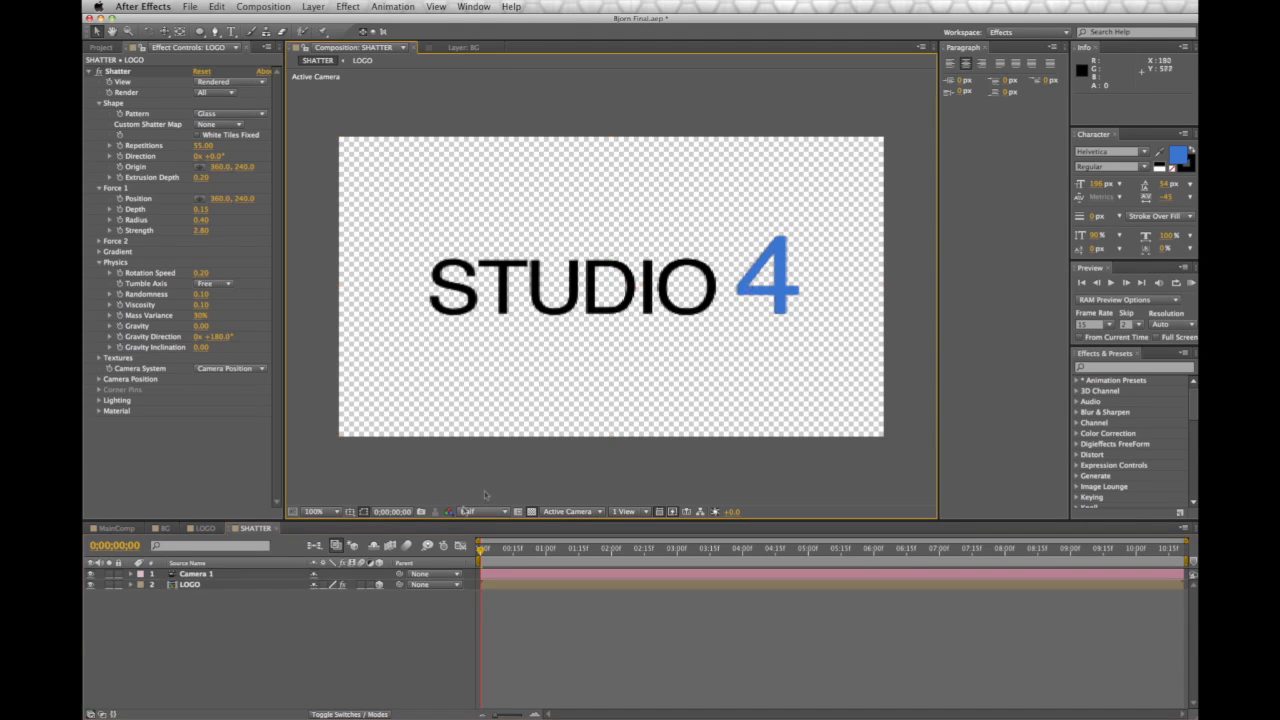
click(205, 576)
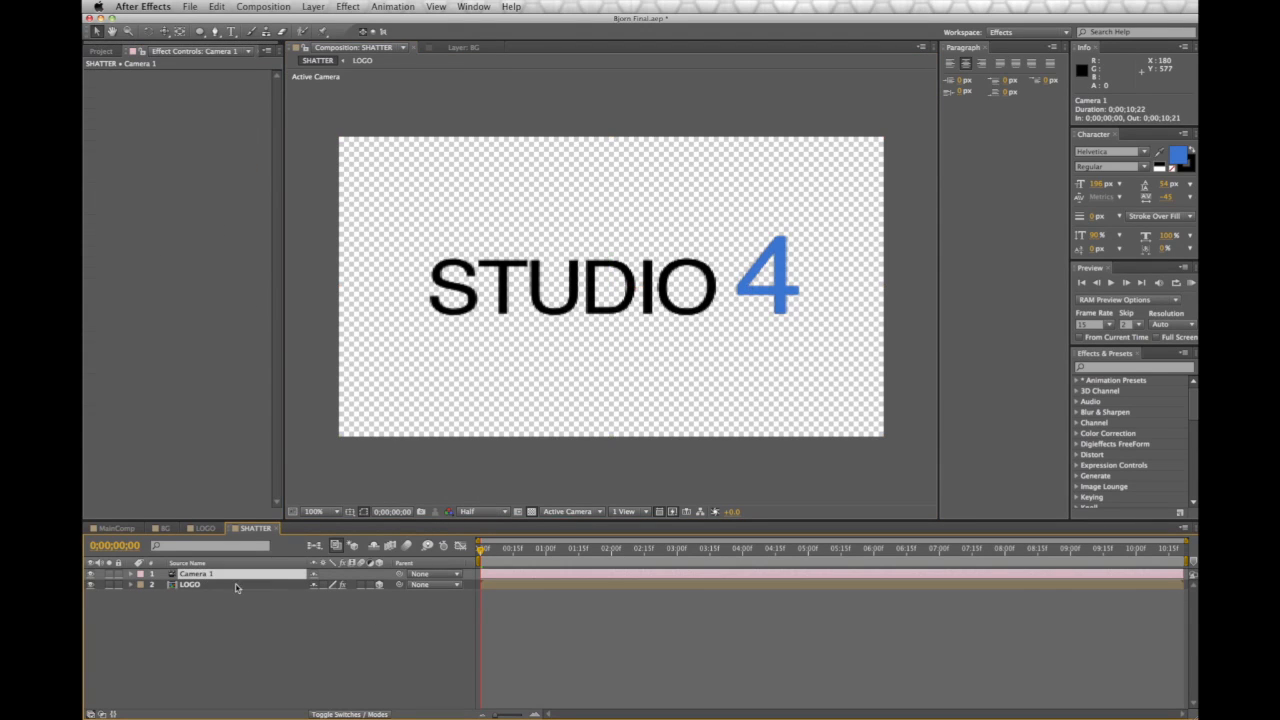
click(129, 576)
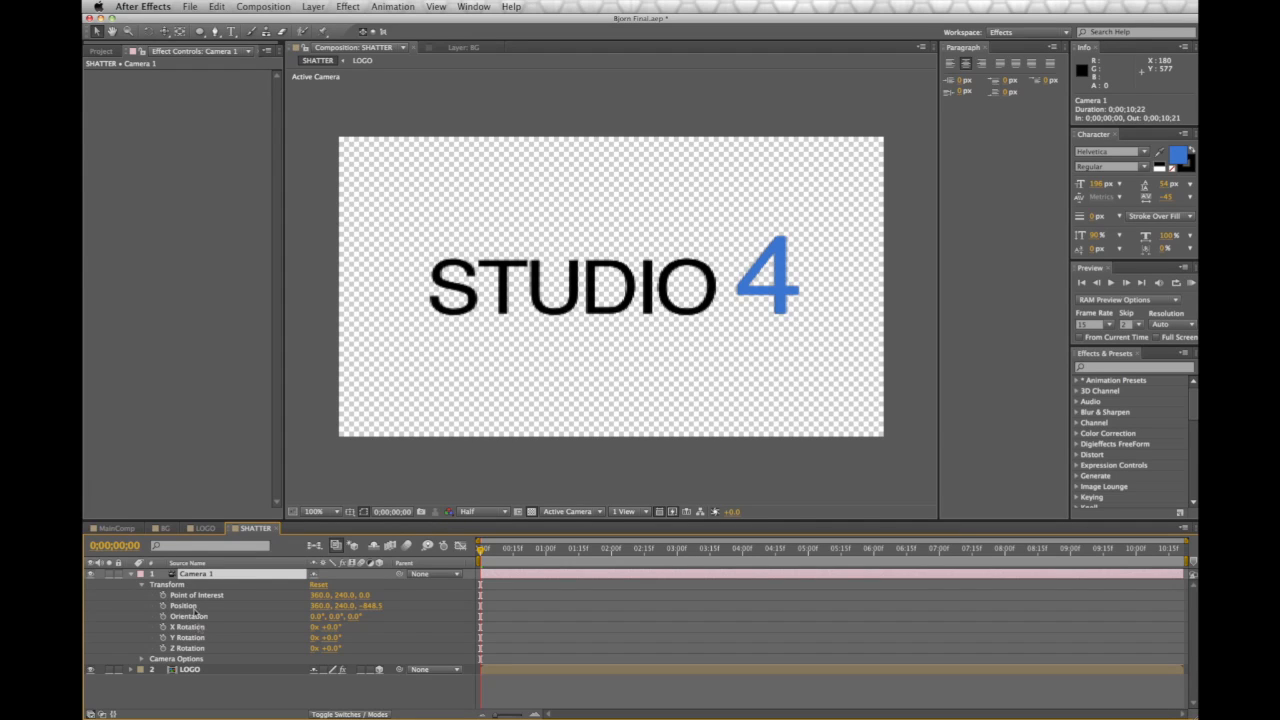
click(163, 595)
click(163, 605)
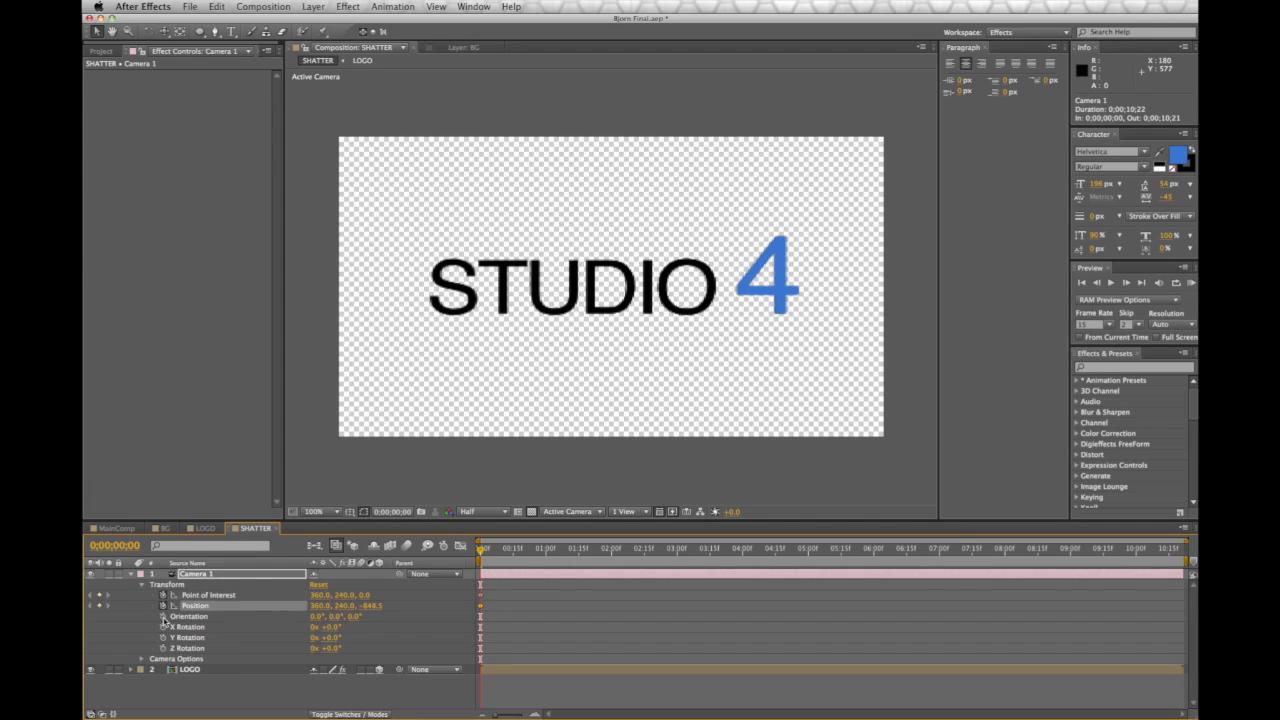
click(163, 616)
At 0;00;03;09, push Camera 1 in and track it through the shards
drag(480, 553, 695, 580)
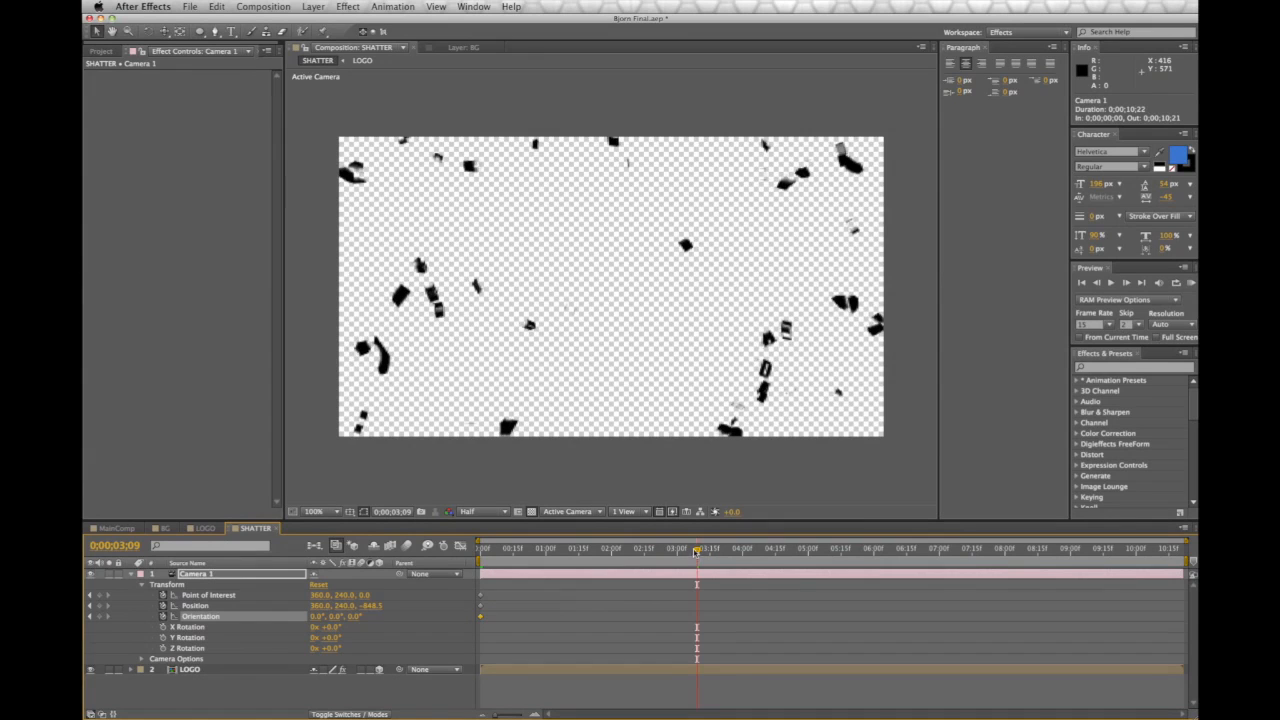
mouse_move(368, 608)
mouse_down()
mouse_move(642, 640)
mouse_move(540, 643)
mouse_move(342, 616)
mouse_move(380, 611)
mouse_up()
click(163, 34)
drag(765, 263, 587, 279)
click(165, 34)
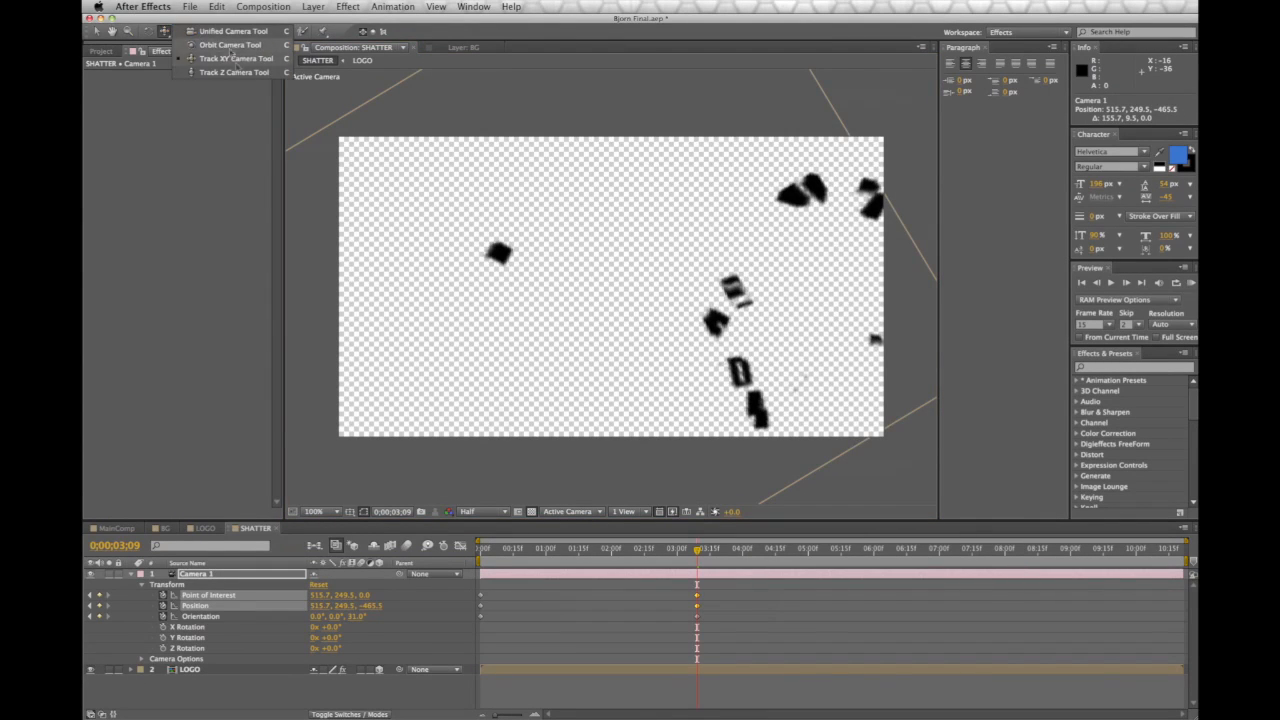
click(234, 62)
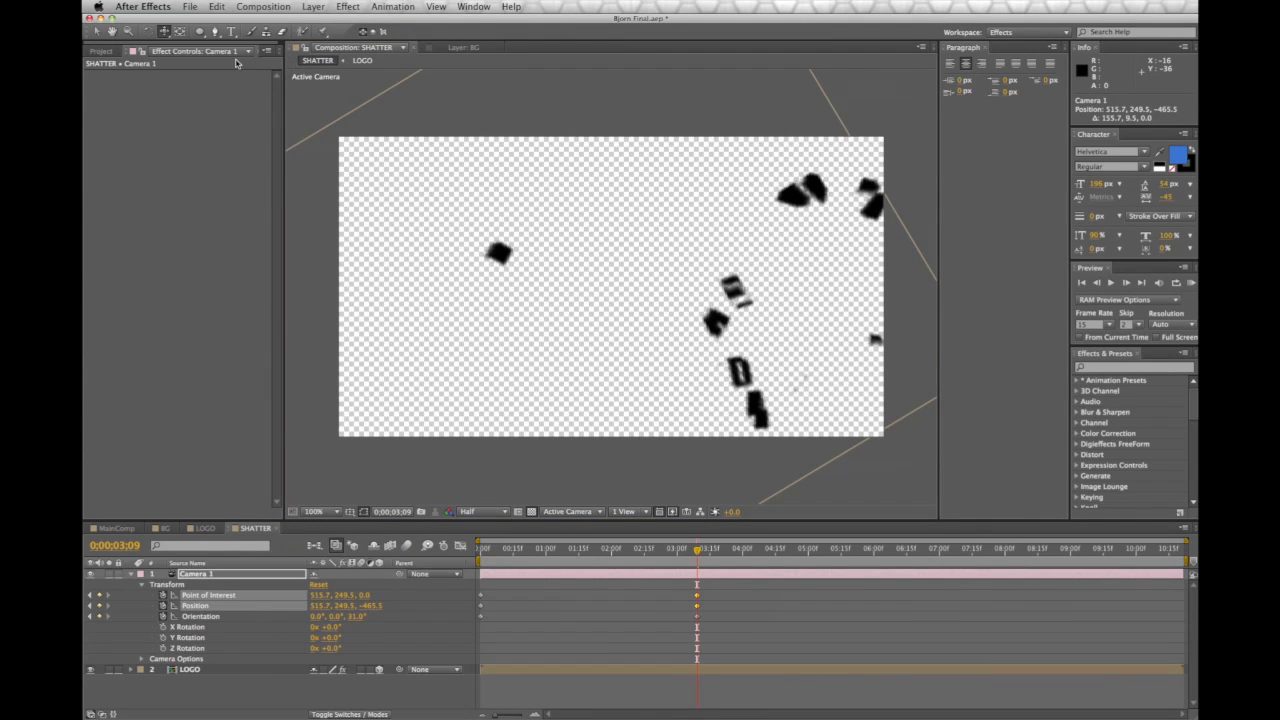
drag(756, 323, 767, 313)
drag(577, 311, 628, 290)
drag(378, 612, 551, 618)
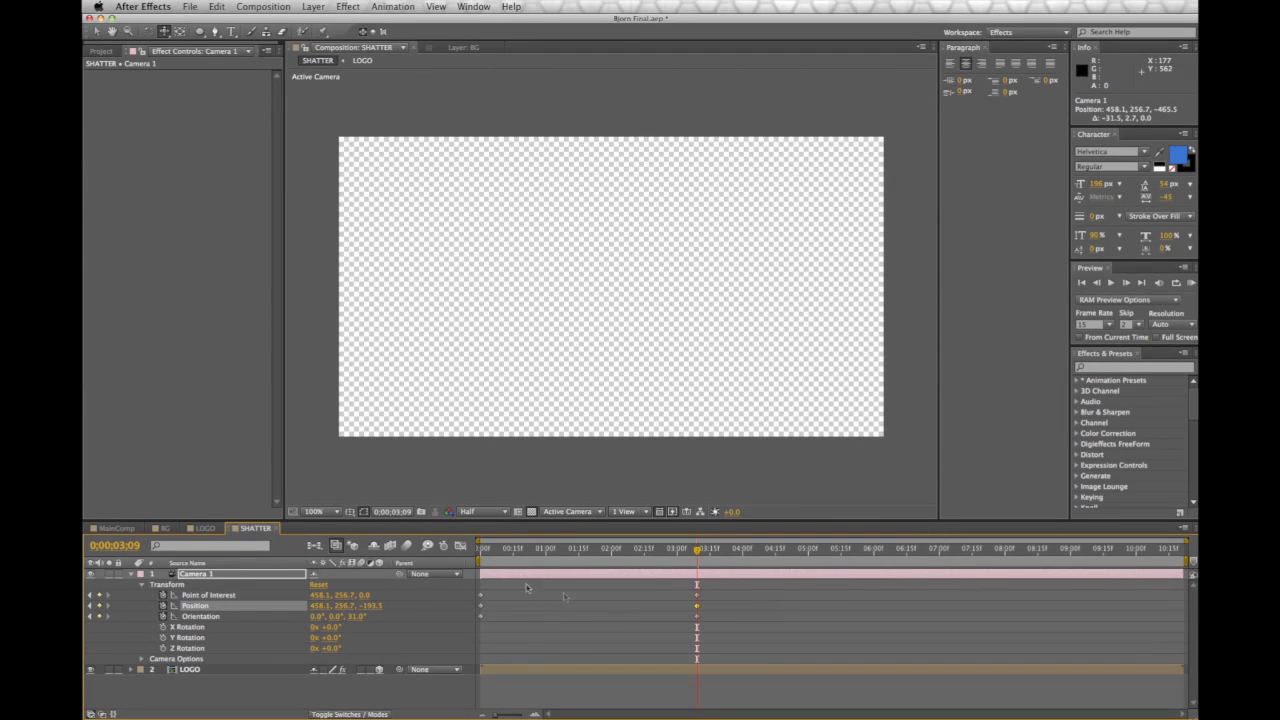
click(133, 576)
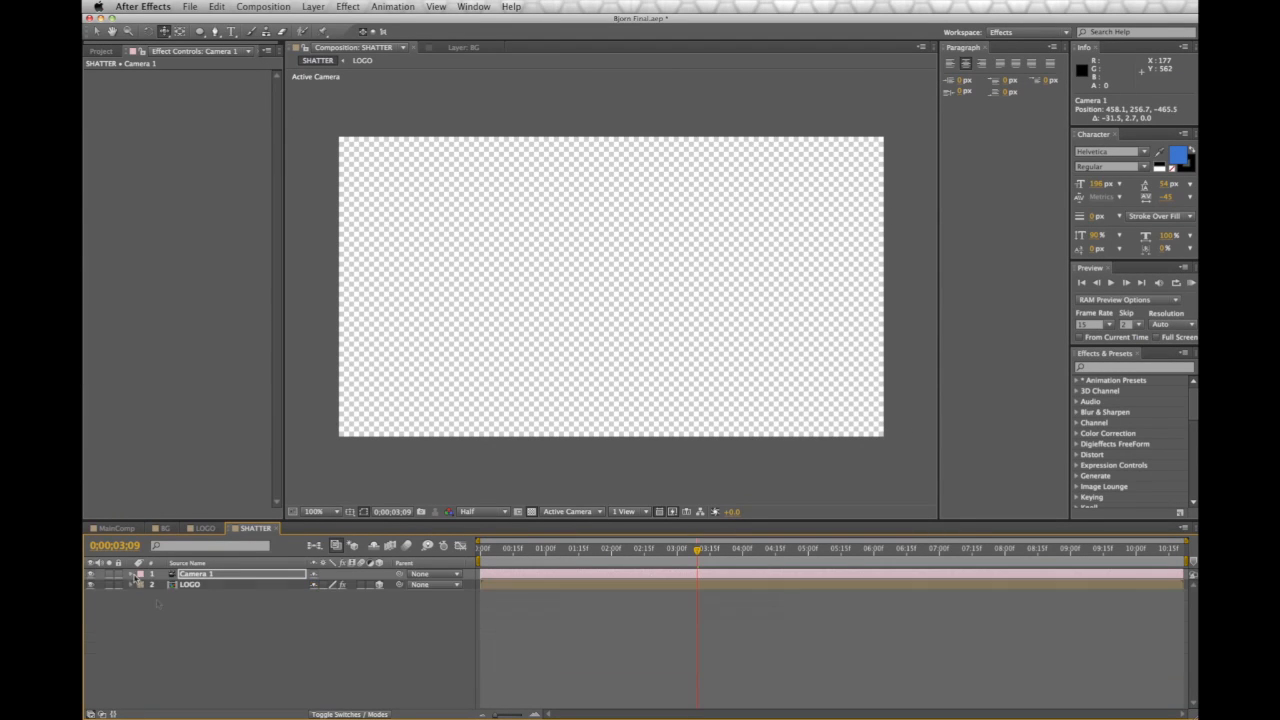
Preview and scrub the STUDIO 4 shatter with the camera move
click(278, 667)
drag(699, 557, 725, 557)
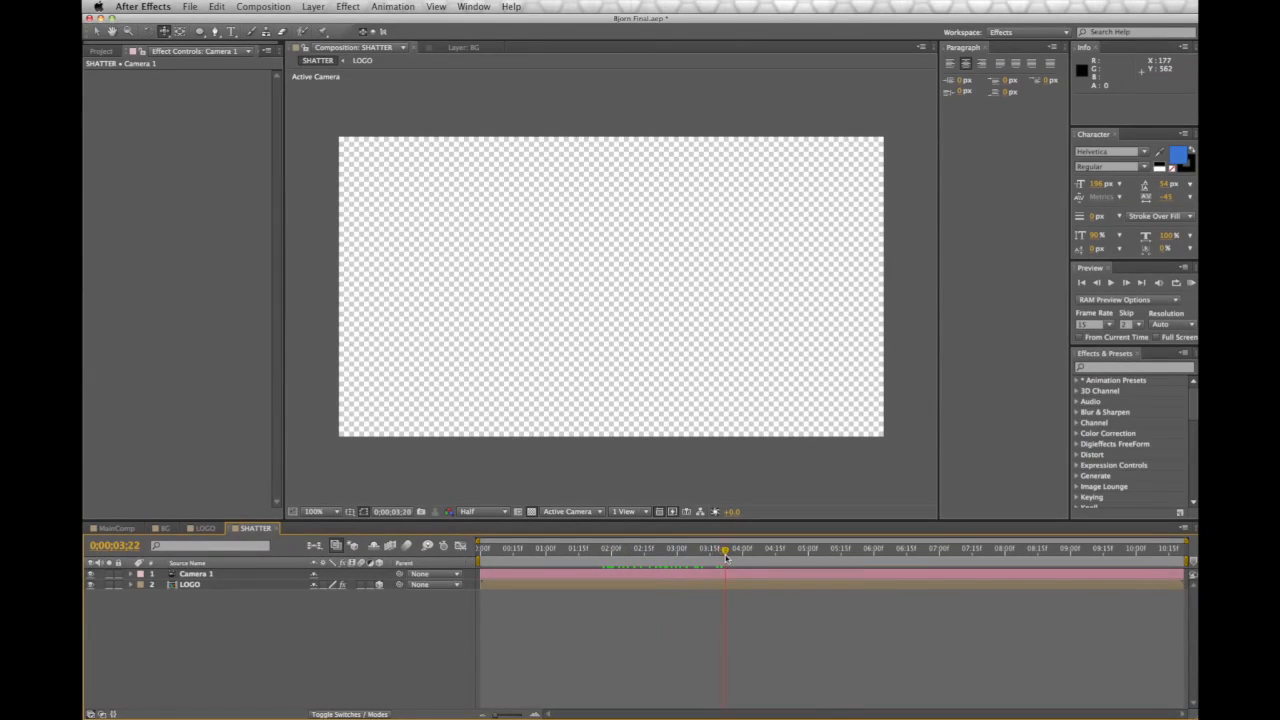
drag(646, 562, 450, 556)
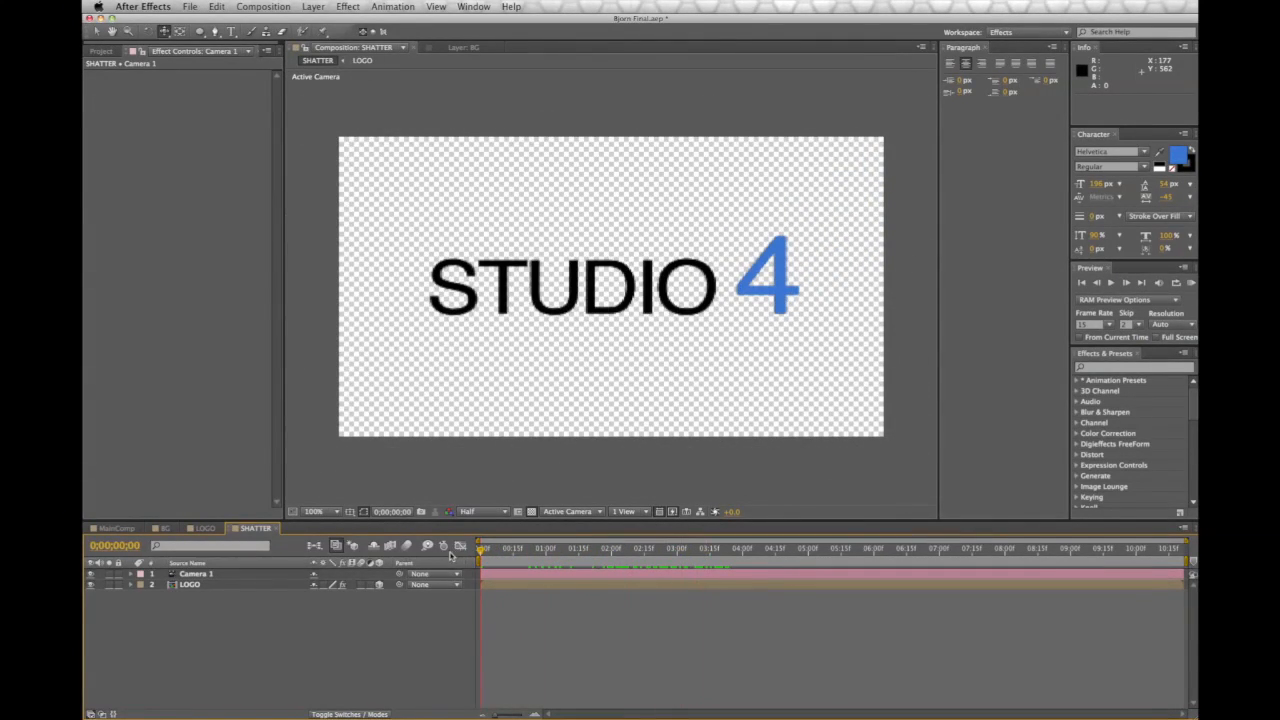
click(1111, 283)
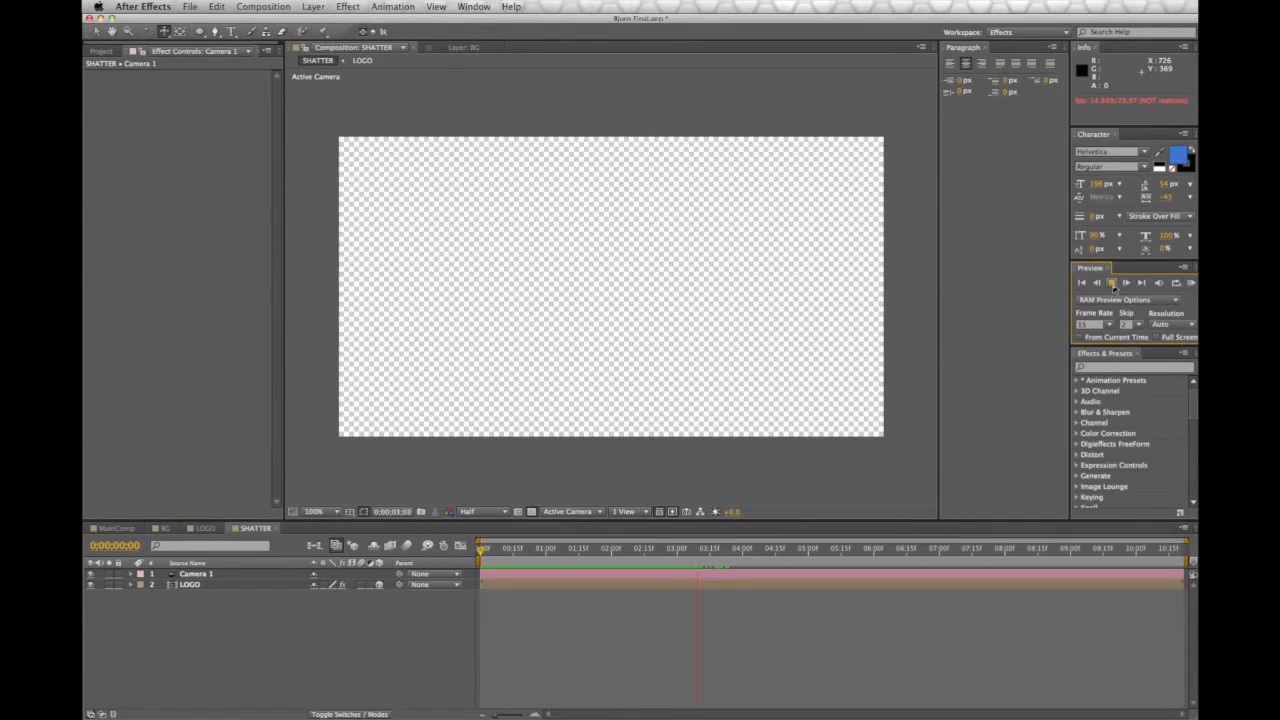
click(485, 553)
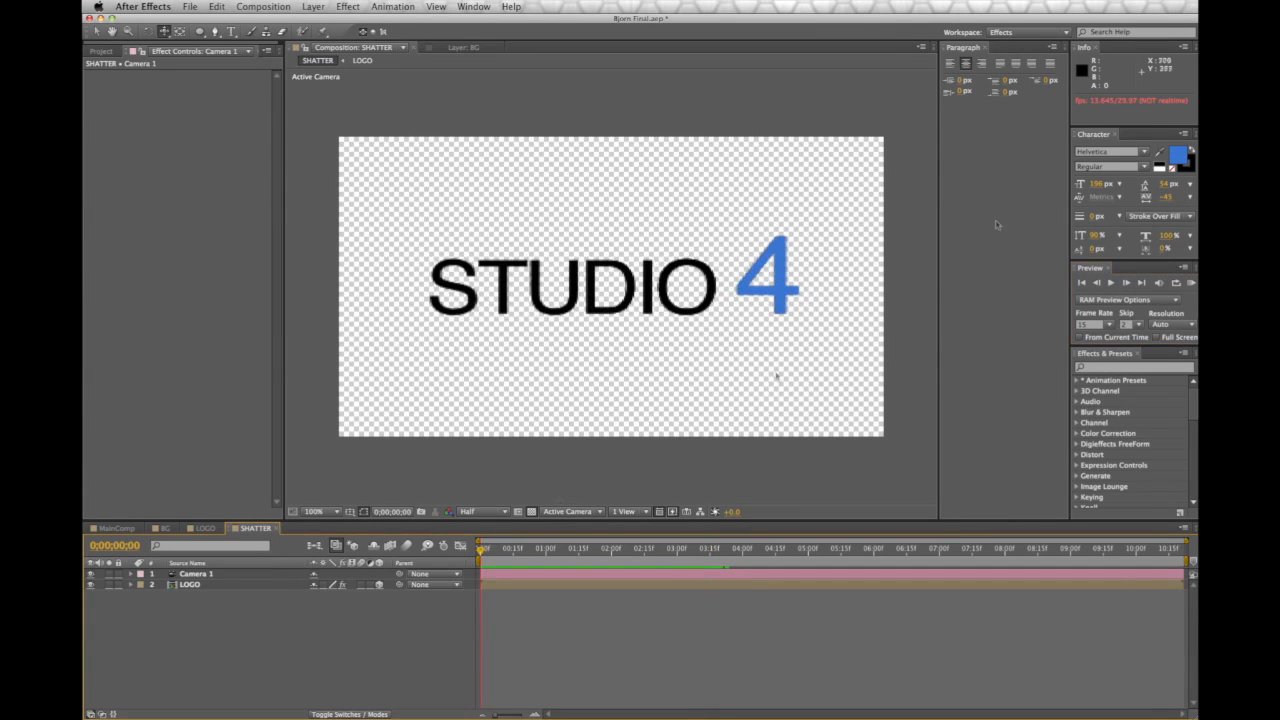
click(1112, 284)
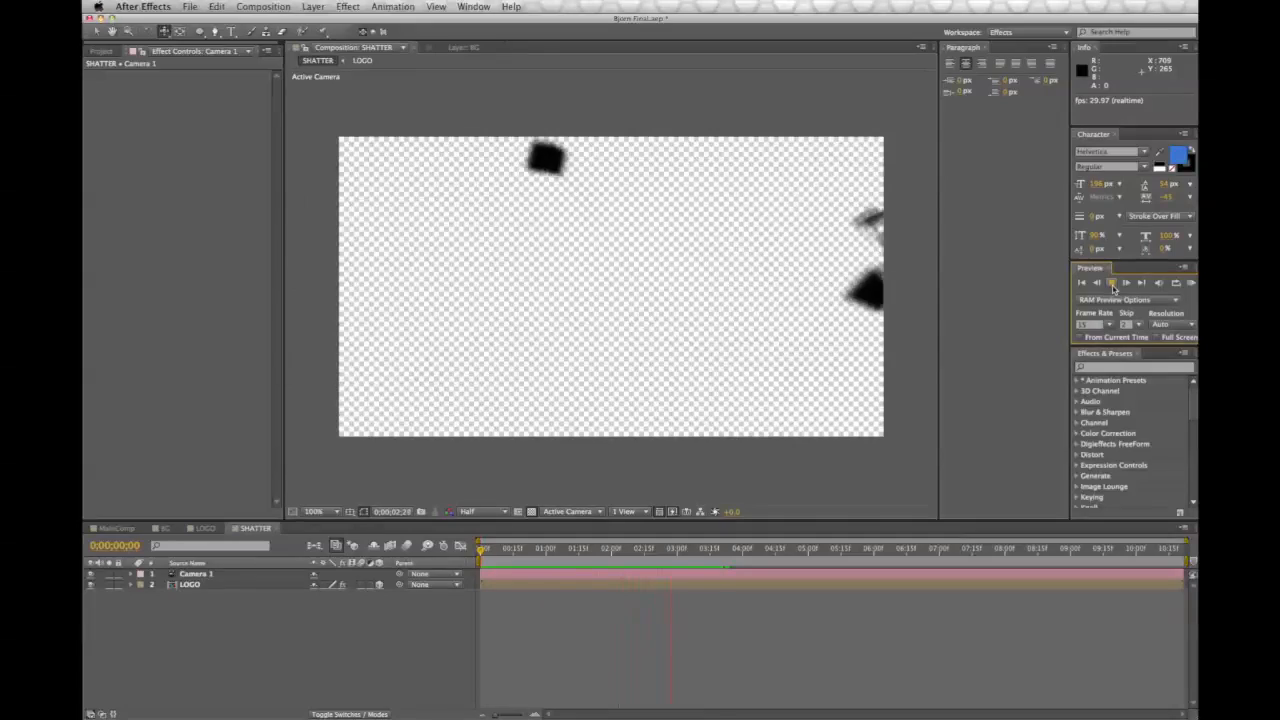
drag(686, 554, 475, 560)
click(1111, 283)
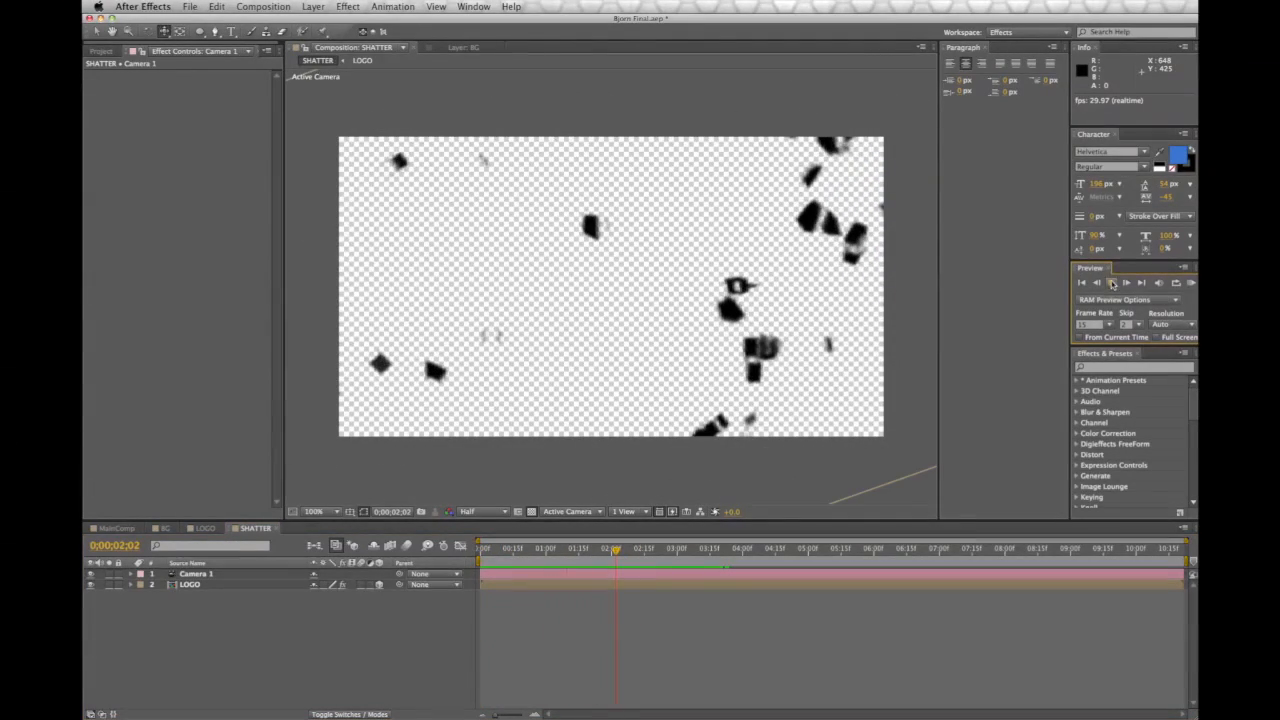
drag(531, 549, 479, 562)
Play through the fragments once more, then place the BG comp beneath LOGO
click(1109, 283)
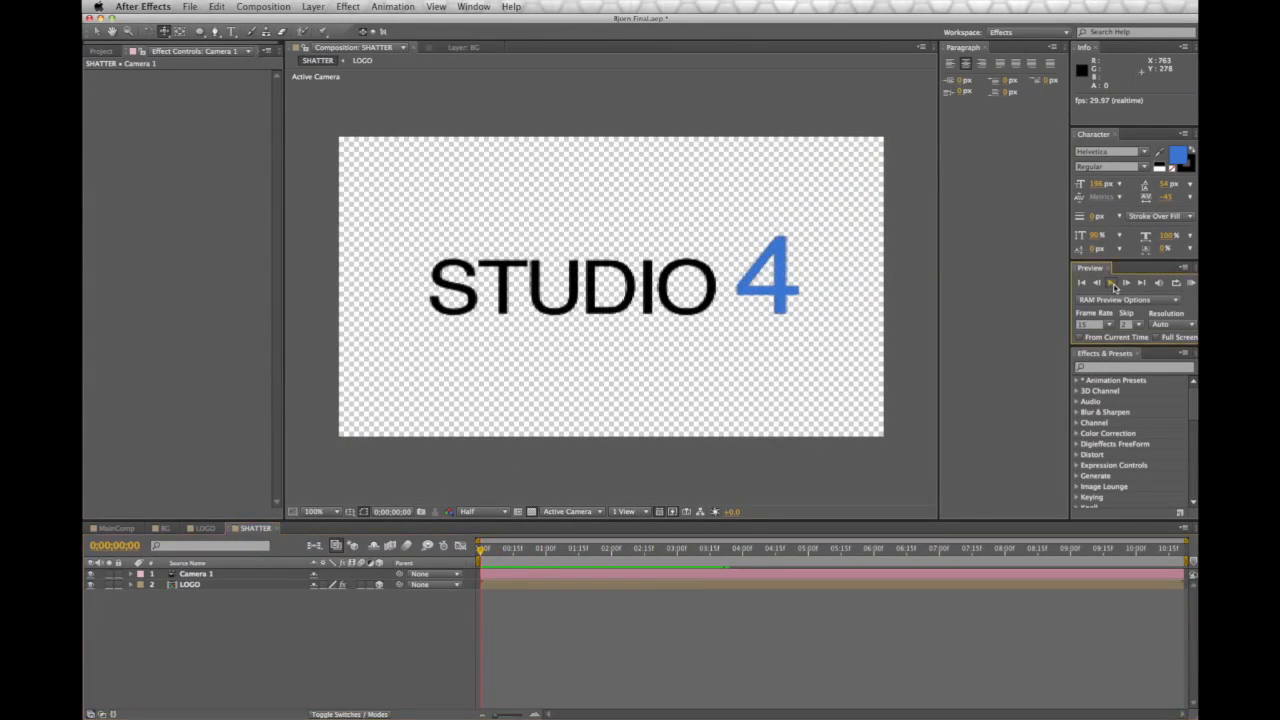
click(1114, 287)
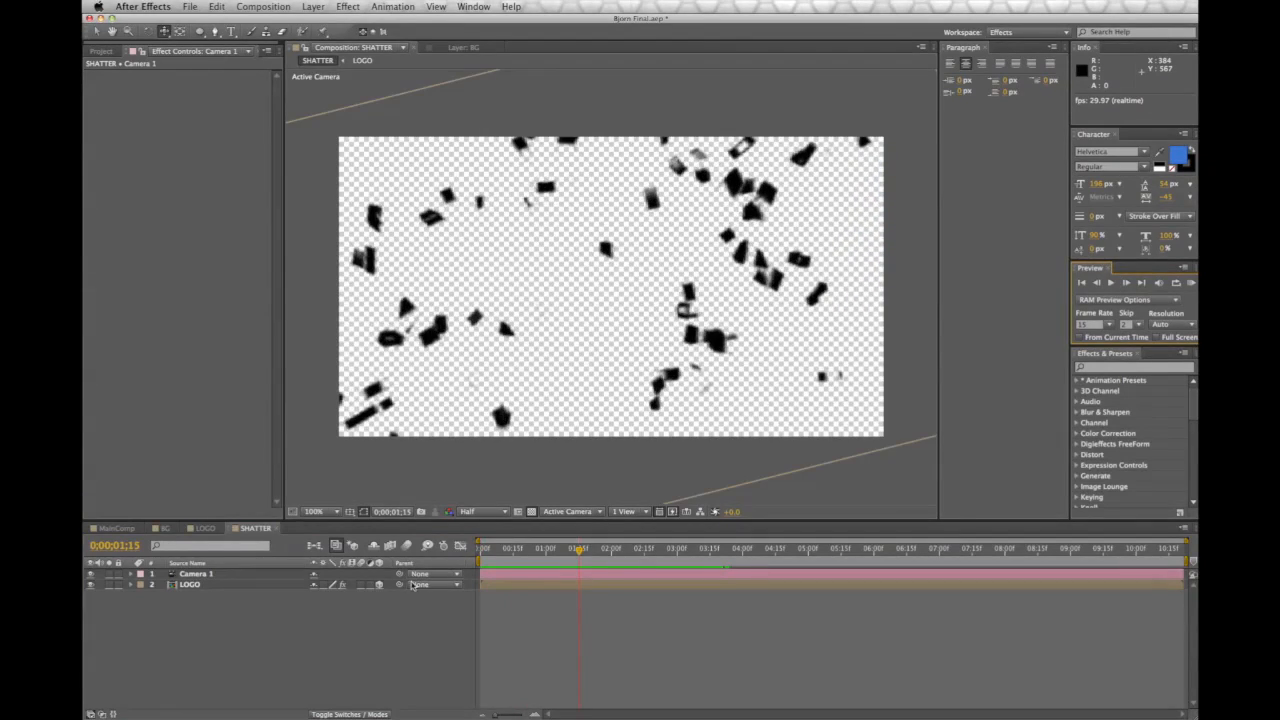
drag(487, 553, 385, 567)
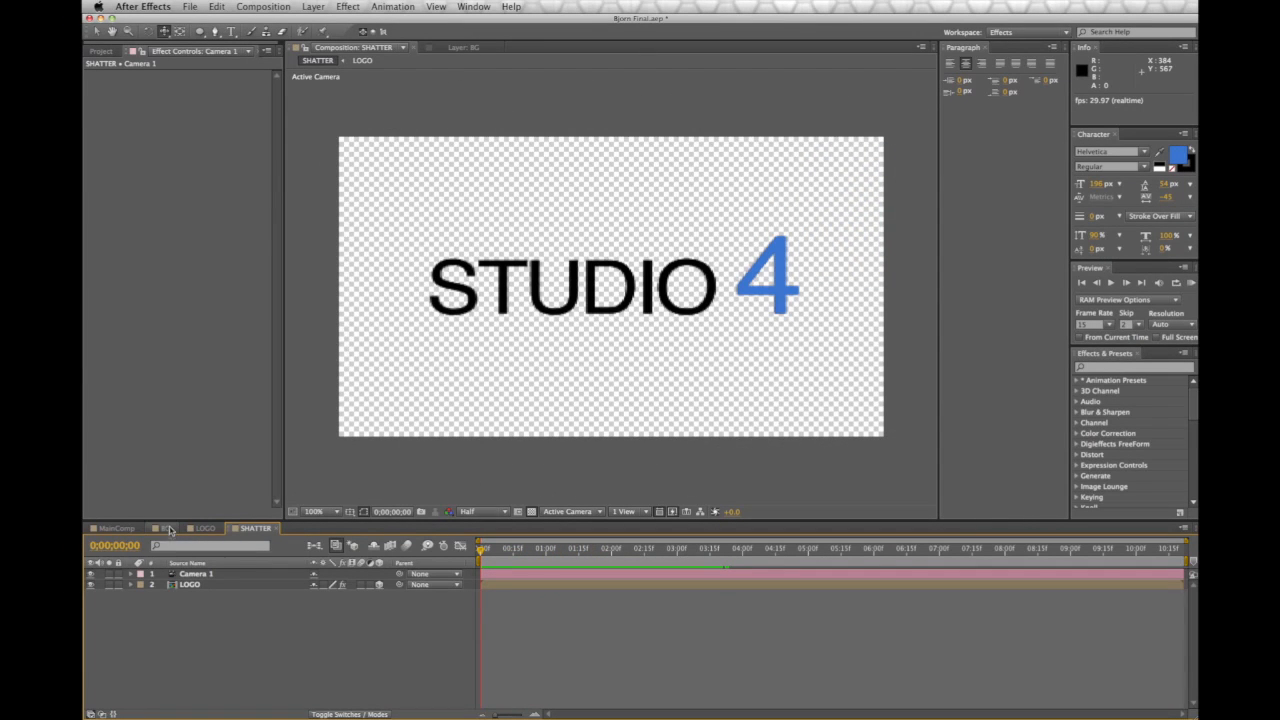
click(101, 50)
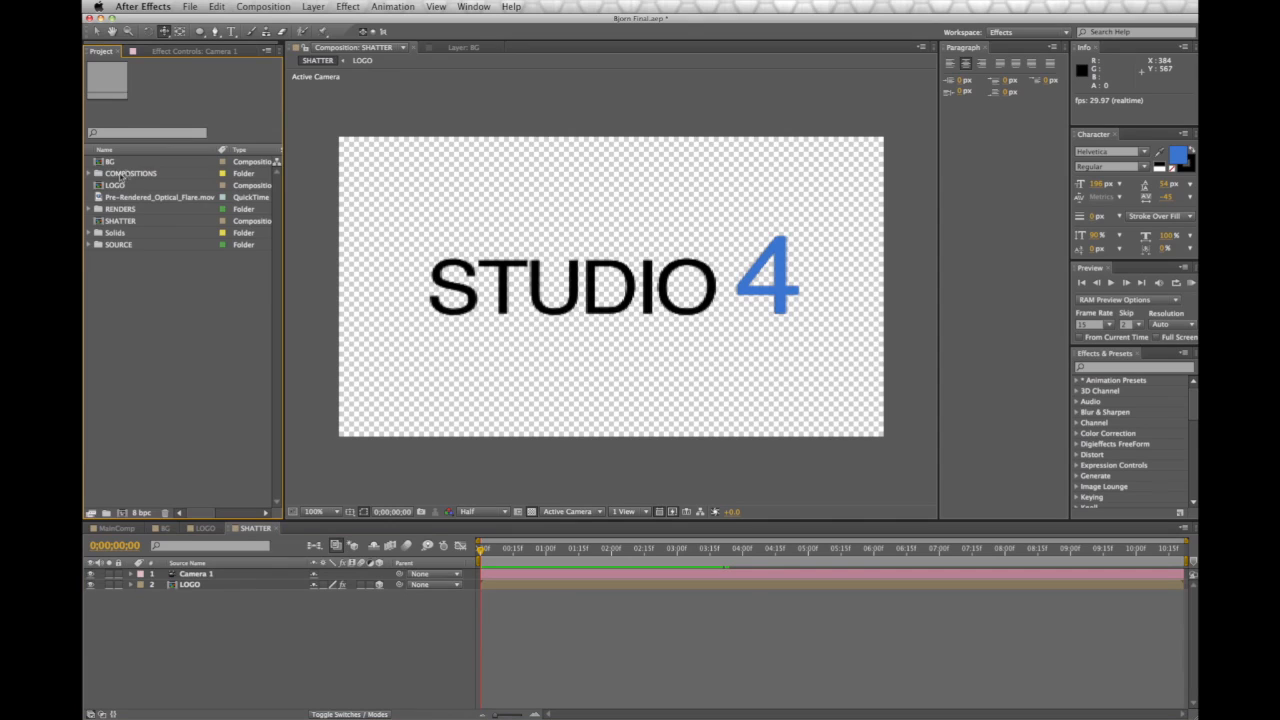
drag(120, 164, 259, 651)
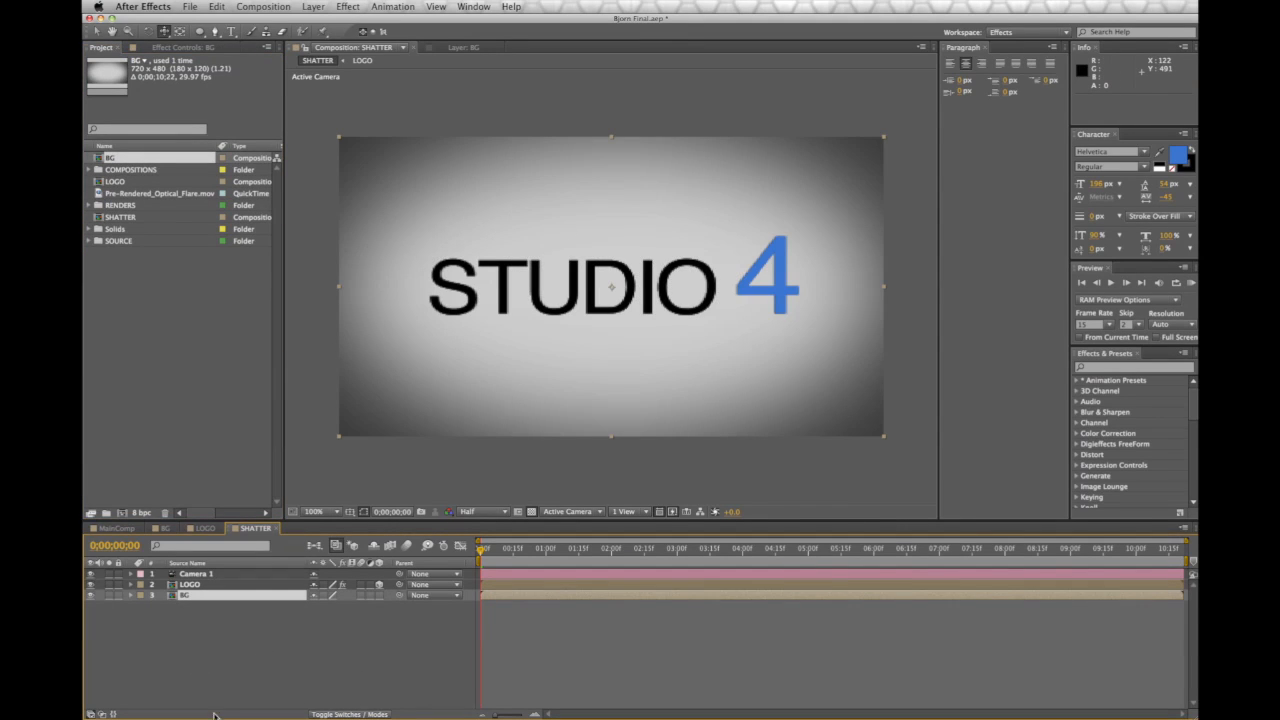
Create a new composition named MAIN
click(263, 6)
click(287, 21)
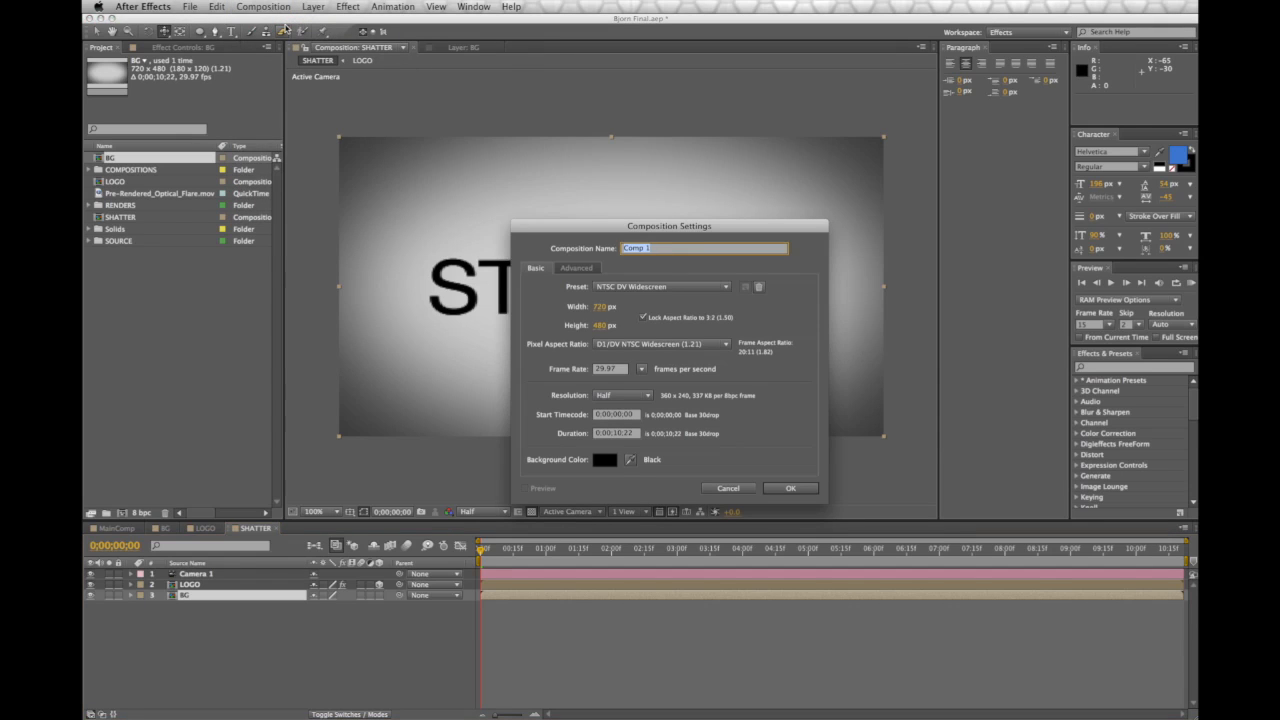
text(MAIN)
key(Return)
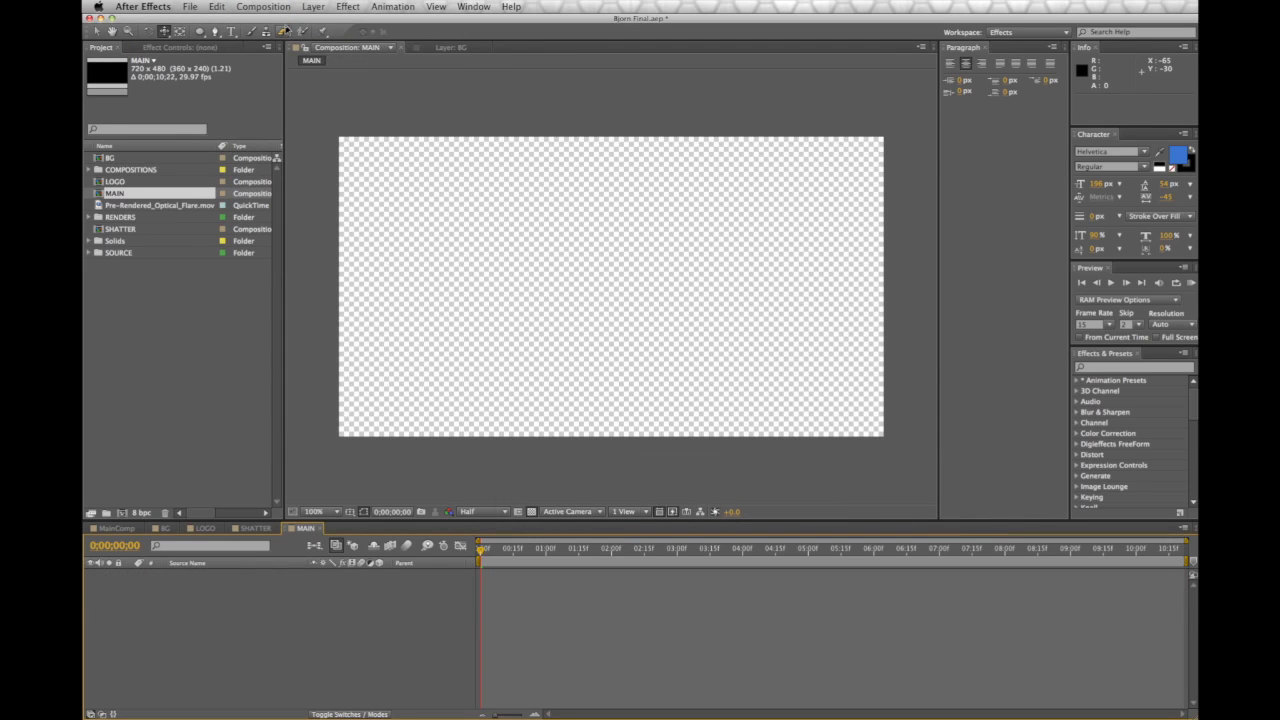
Add the SHATTER comp to MAIN and scrub to check it
click(122, 231)
drag(141, 256, 266, 589)
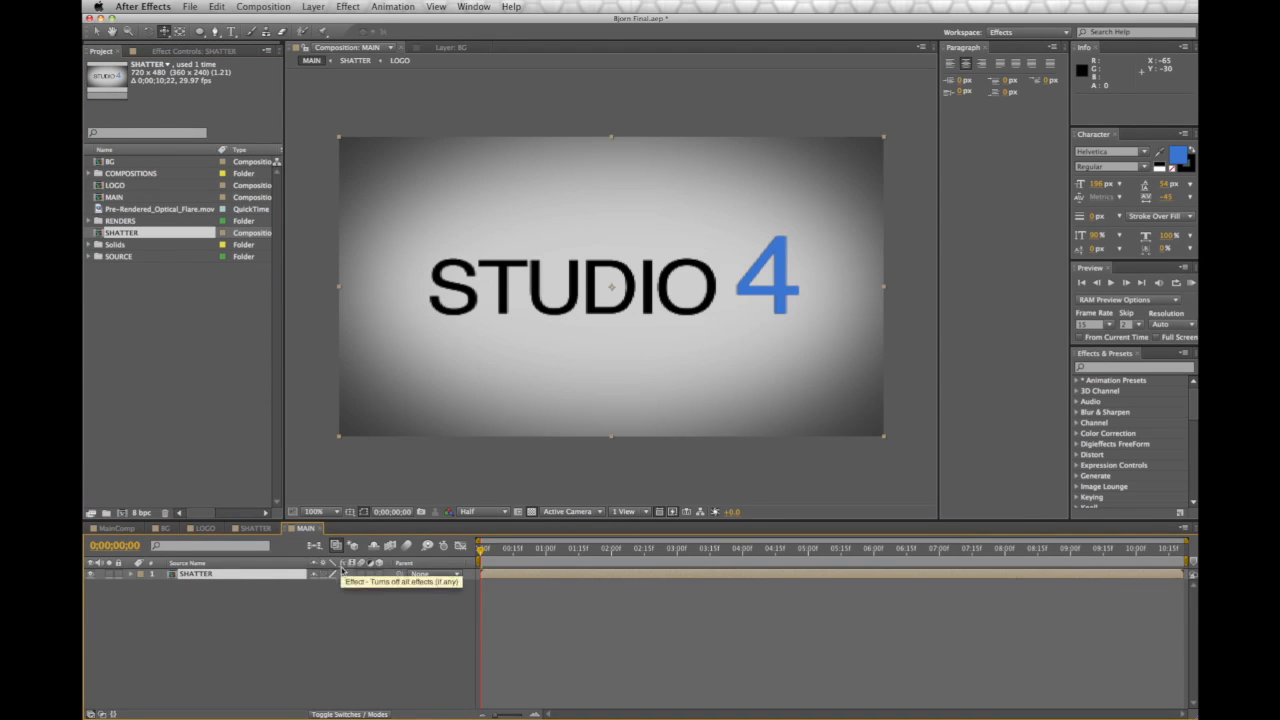
mouse_move(481, 551)
mouse_down()
mouse_move(712, 558)
mouse_move(467, 556)
mouse_up()
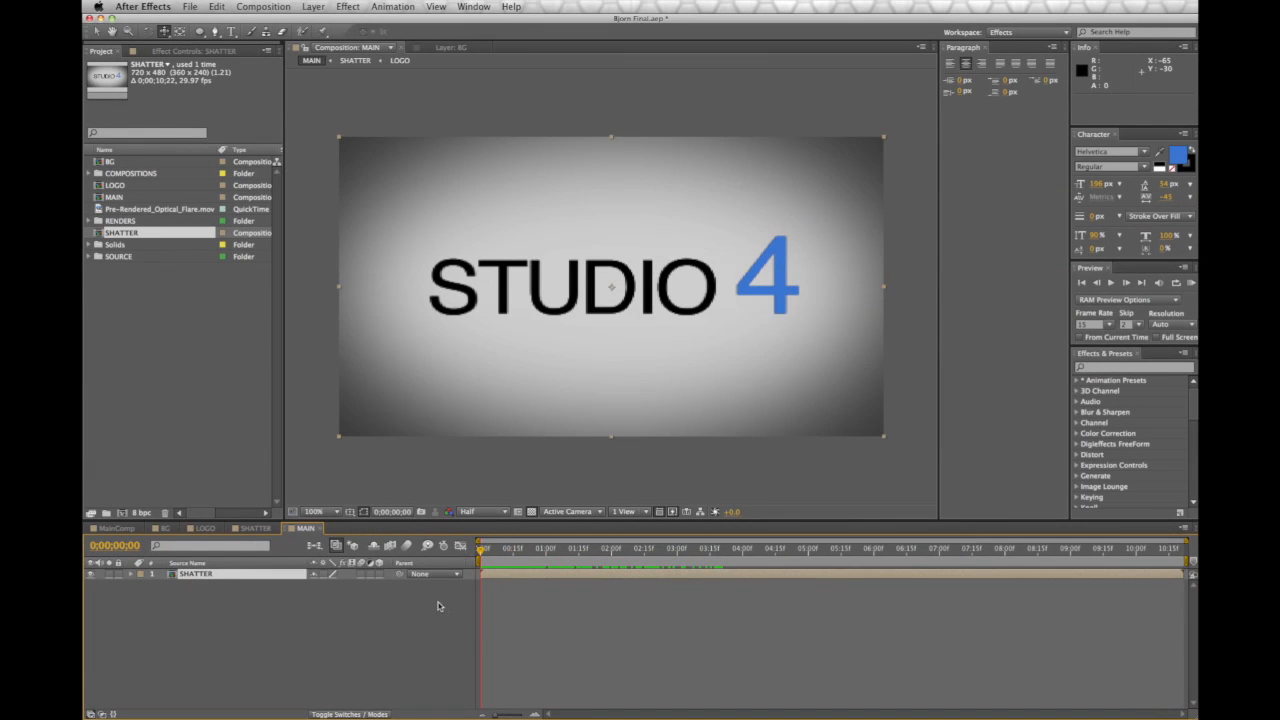
mouse_move(479, 556)
mouse_down()
mouse_move(501, 556)
mouse_move(455, 557)
mouse_up()
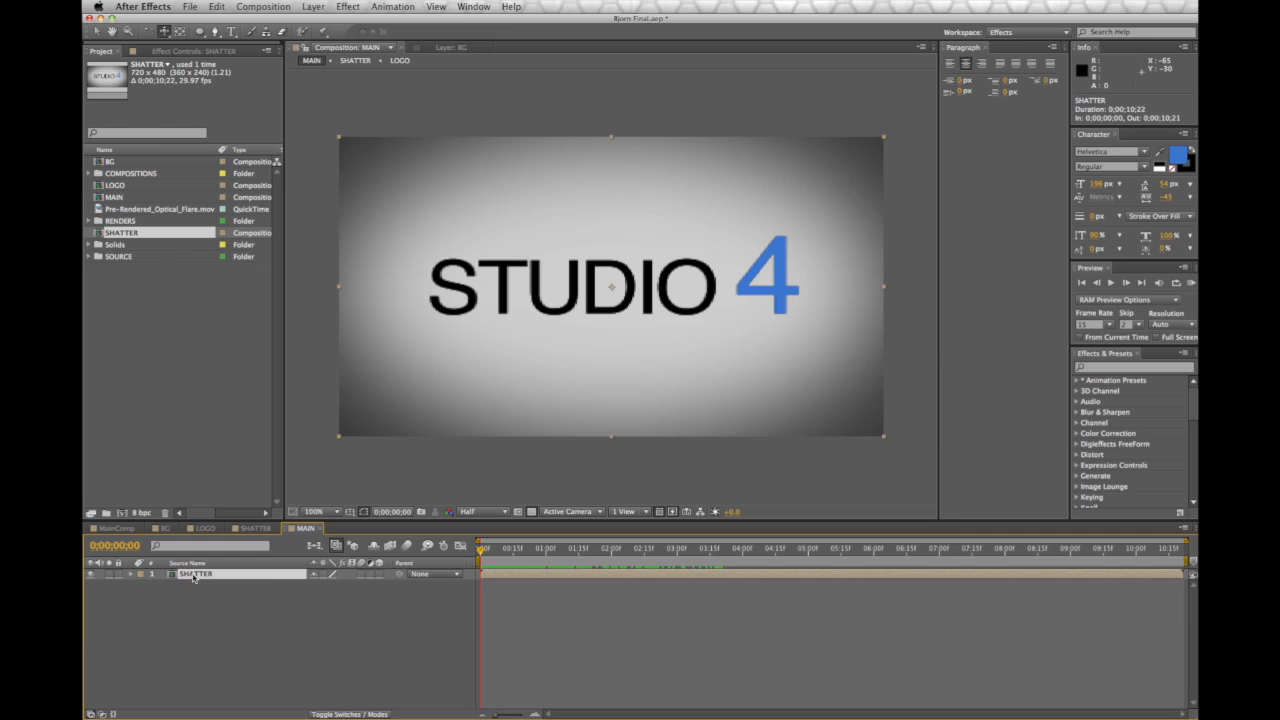
Enable Time Remapping on SHATTER and move a later time-remap keyframe to the start
right_click(194, 578)
mouse_move(229, 549)
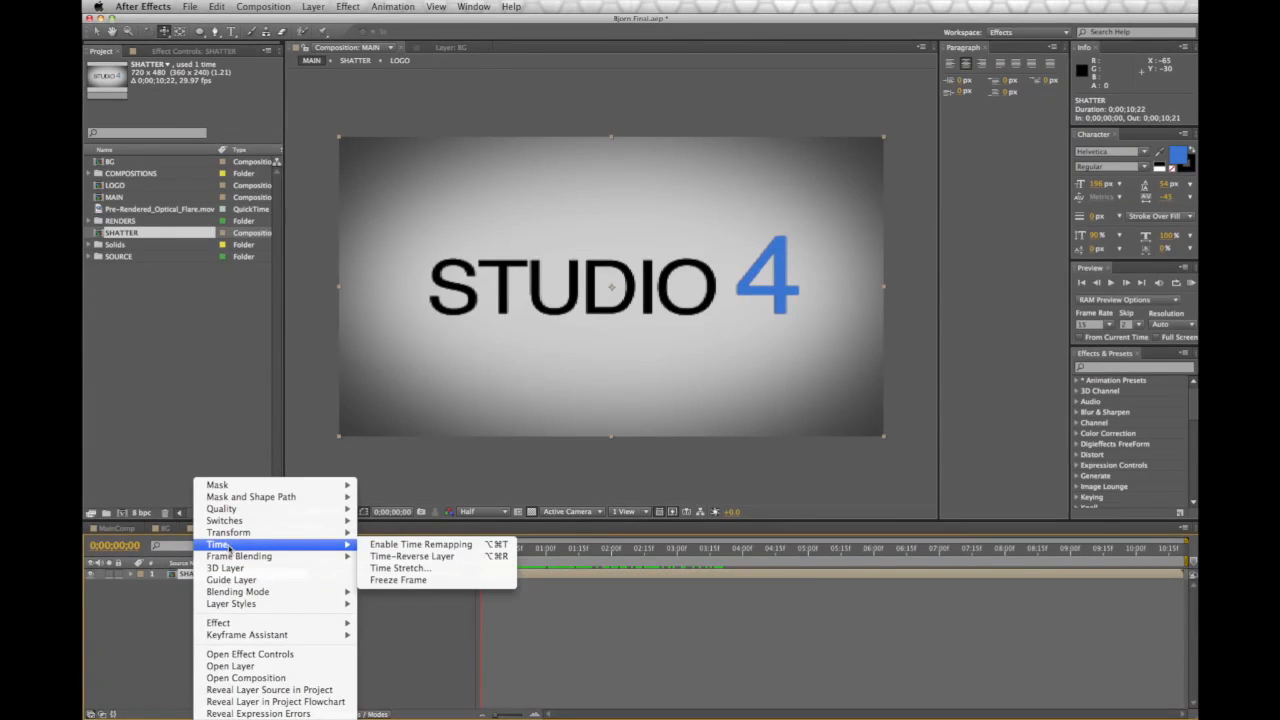
click(420, 544)
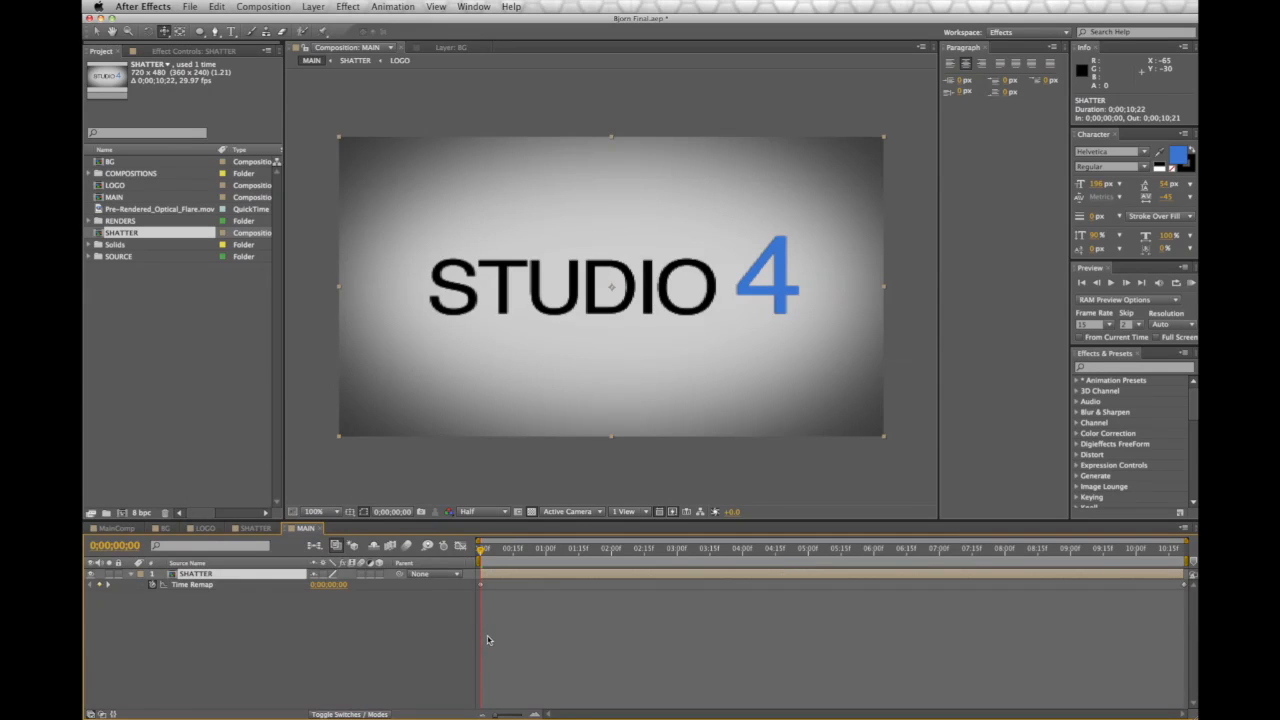
drag(480, 557, 691, 570)
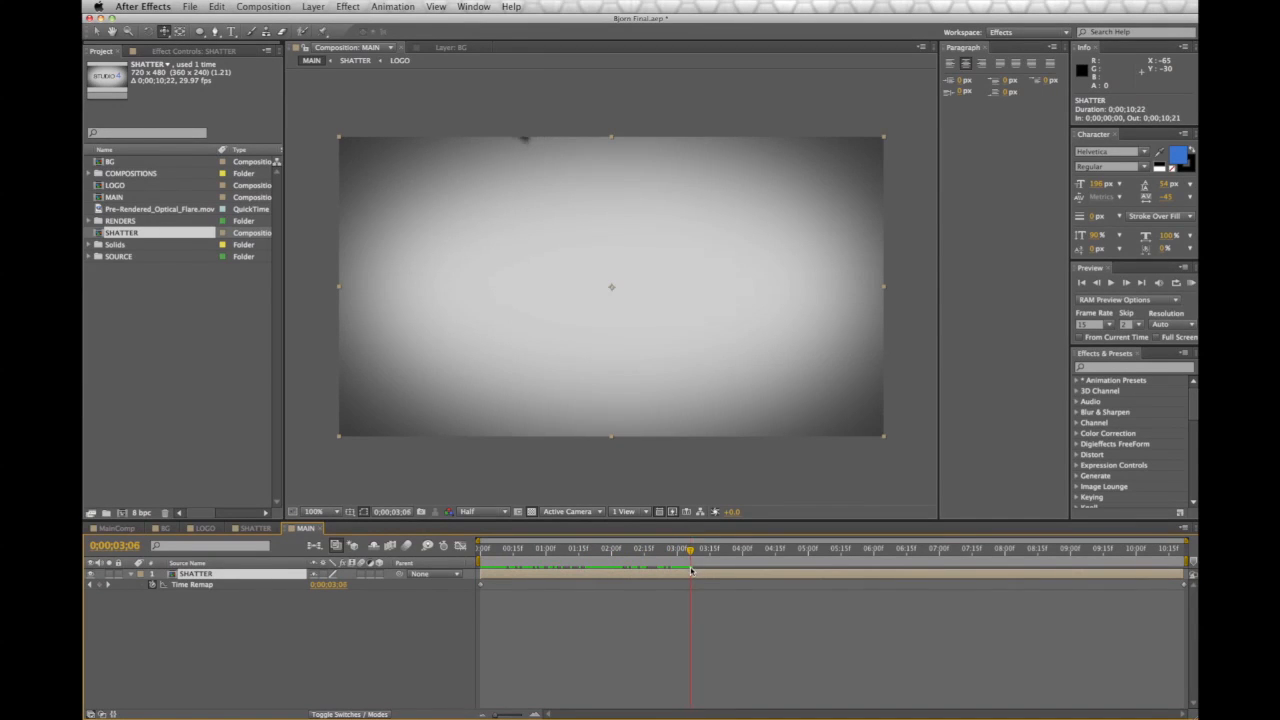
click(104, 586)
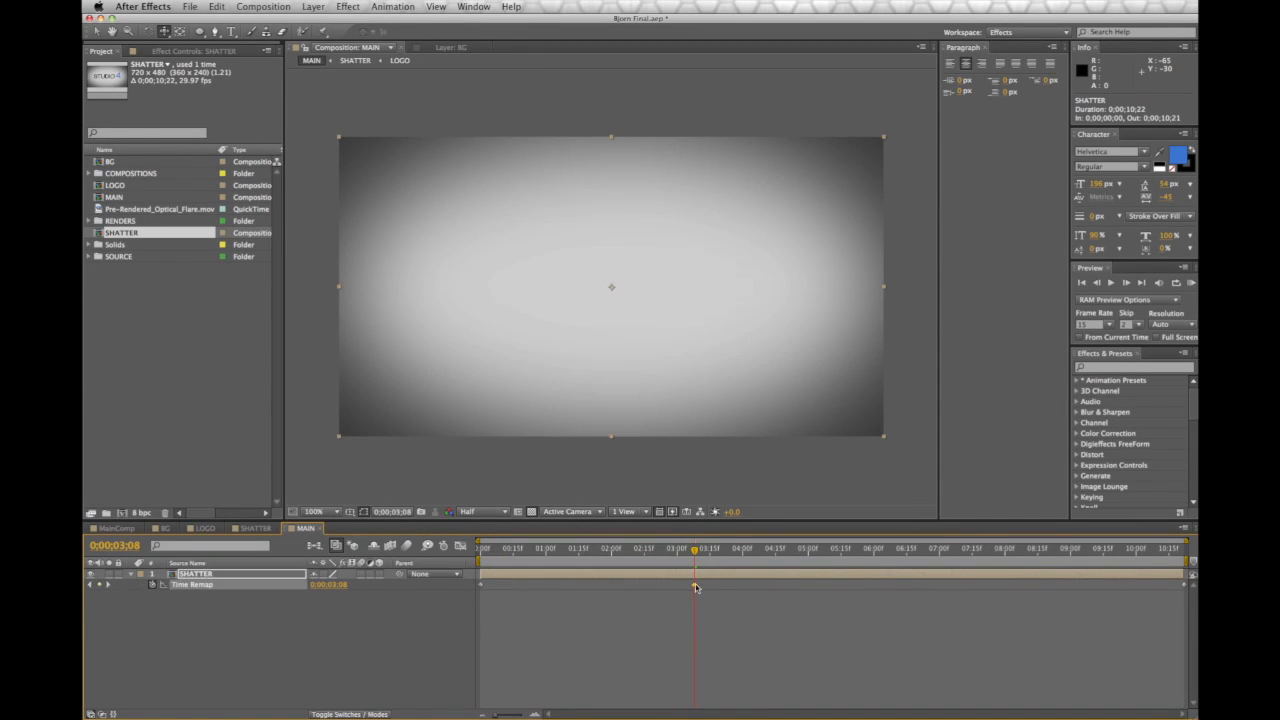
drag(536, 594, 696, 597)
drag(495, 590, 481, 593)
click(478, 550)
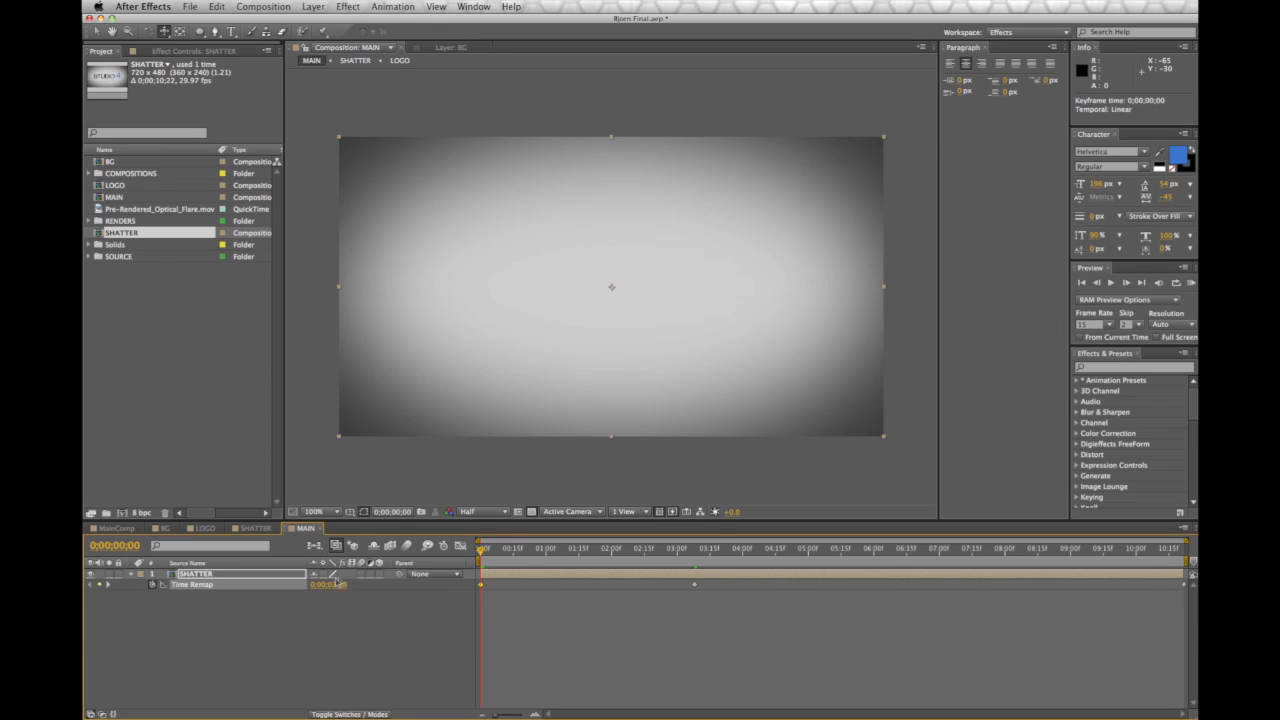
Delete the end time-remap keyframe and scrub to confirm shards form STUDIO 4
drag(481, 552, 695, 557)
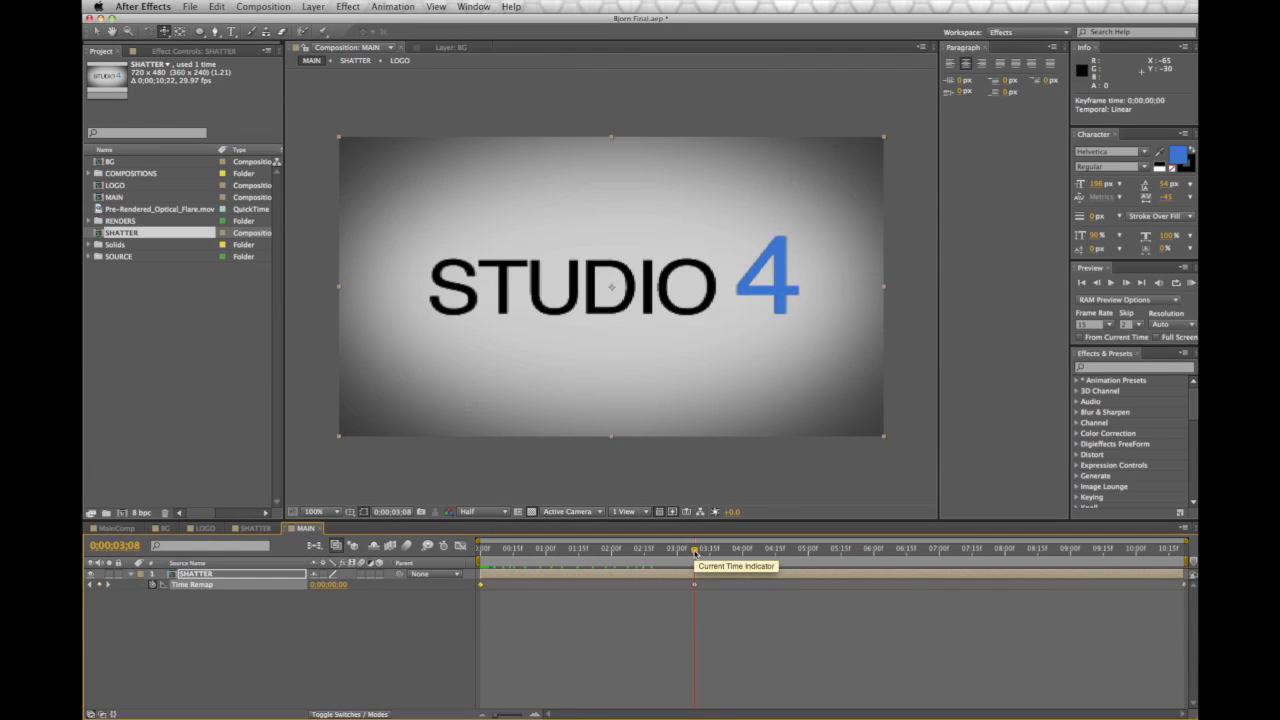
drag(695, 552, 771, 556)
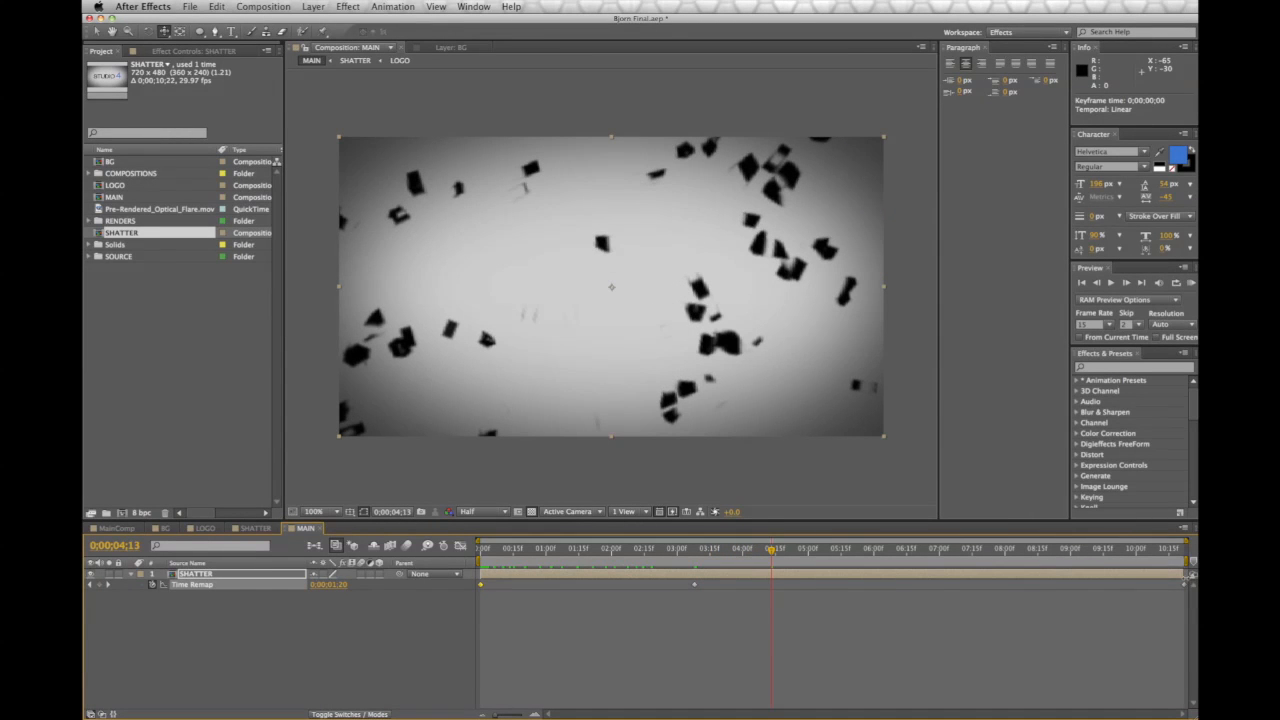
key(Delete)
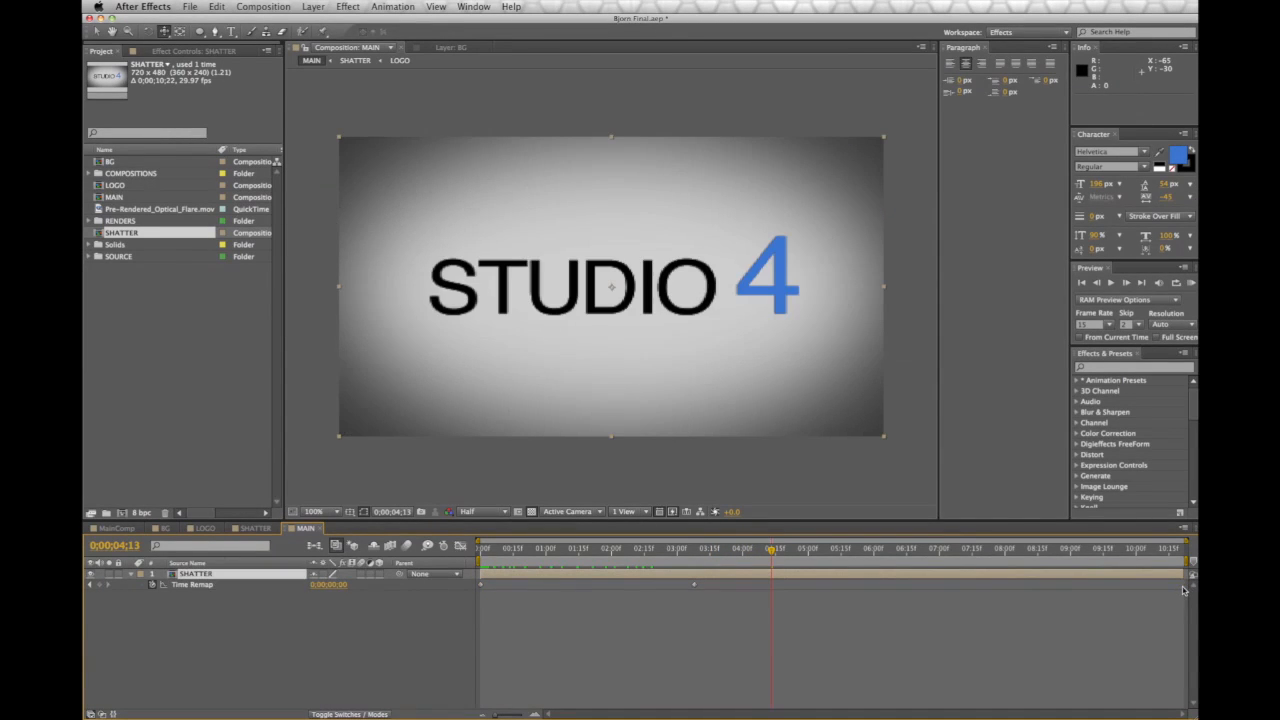
drag(680, 552, 706, 560)
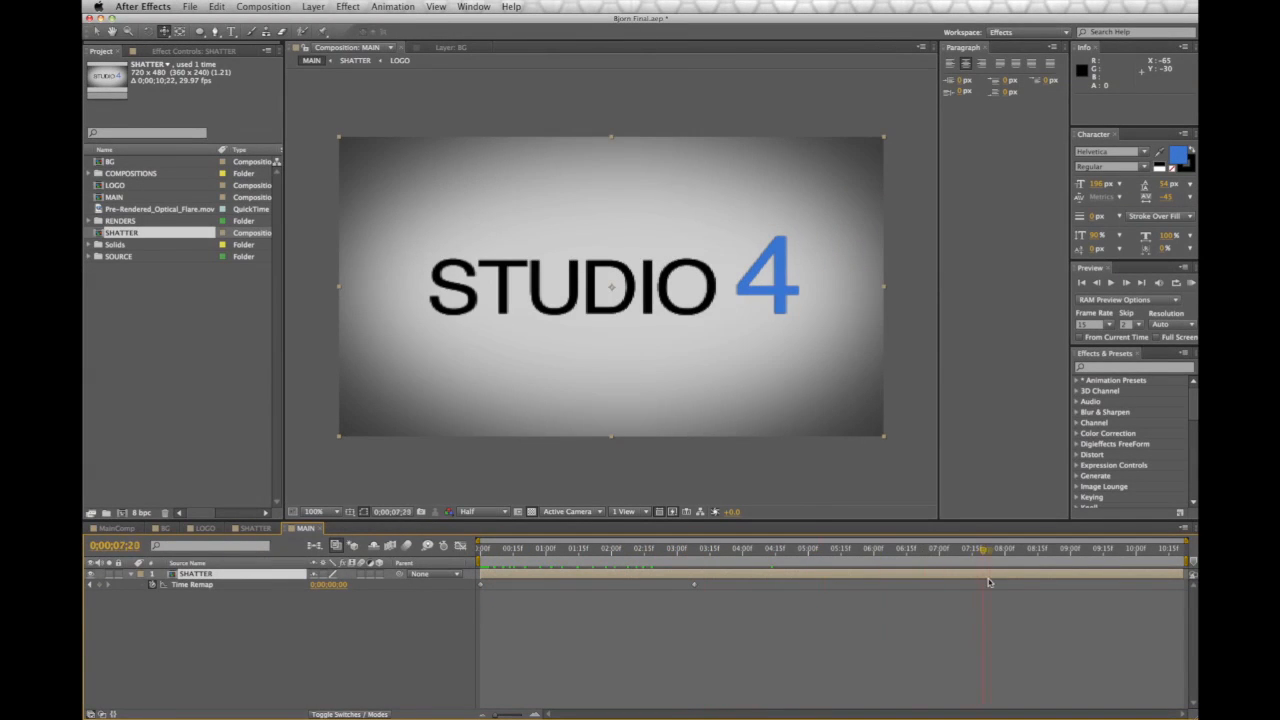
key(Home)
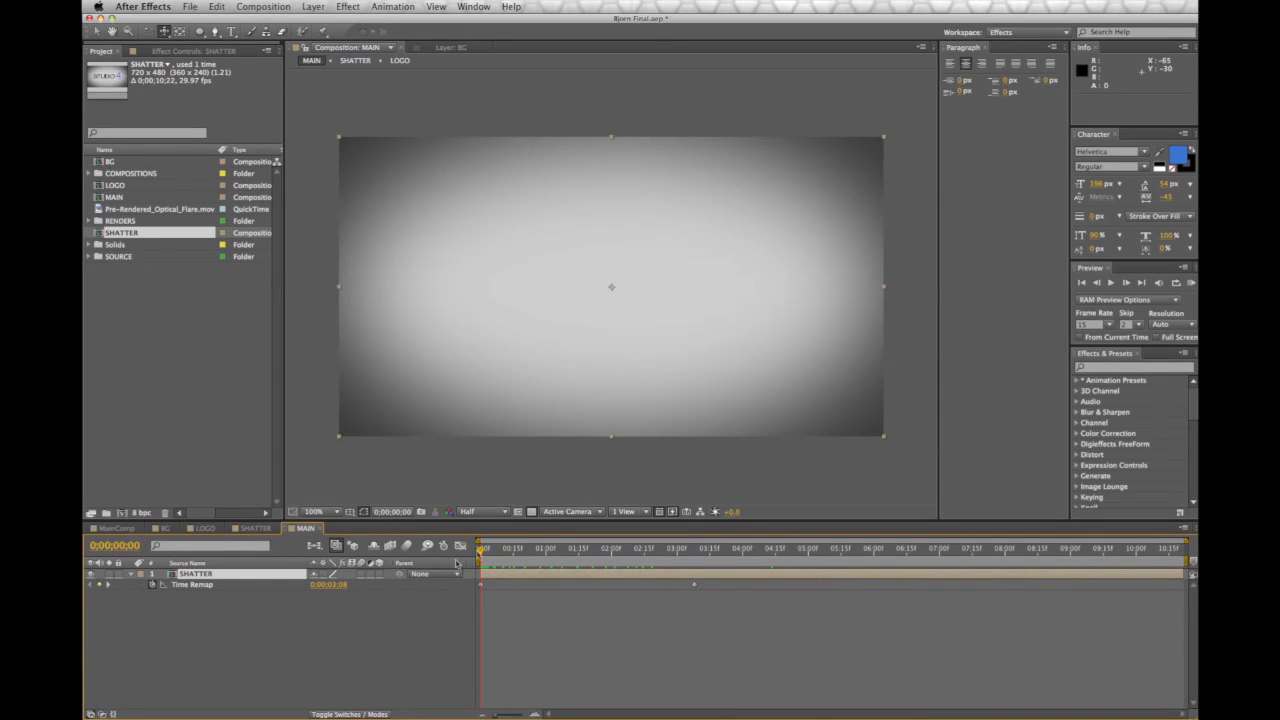
drag(484, 550, 703, 554)
Drop Pre-Rendered_Optical_Flare.mov into MAIN above SHATTER and scrub through it
click(432, 489)
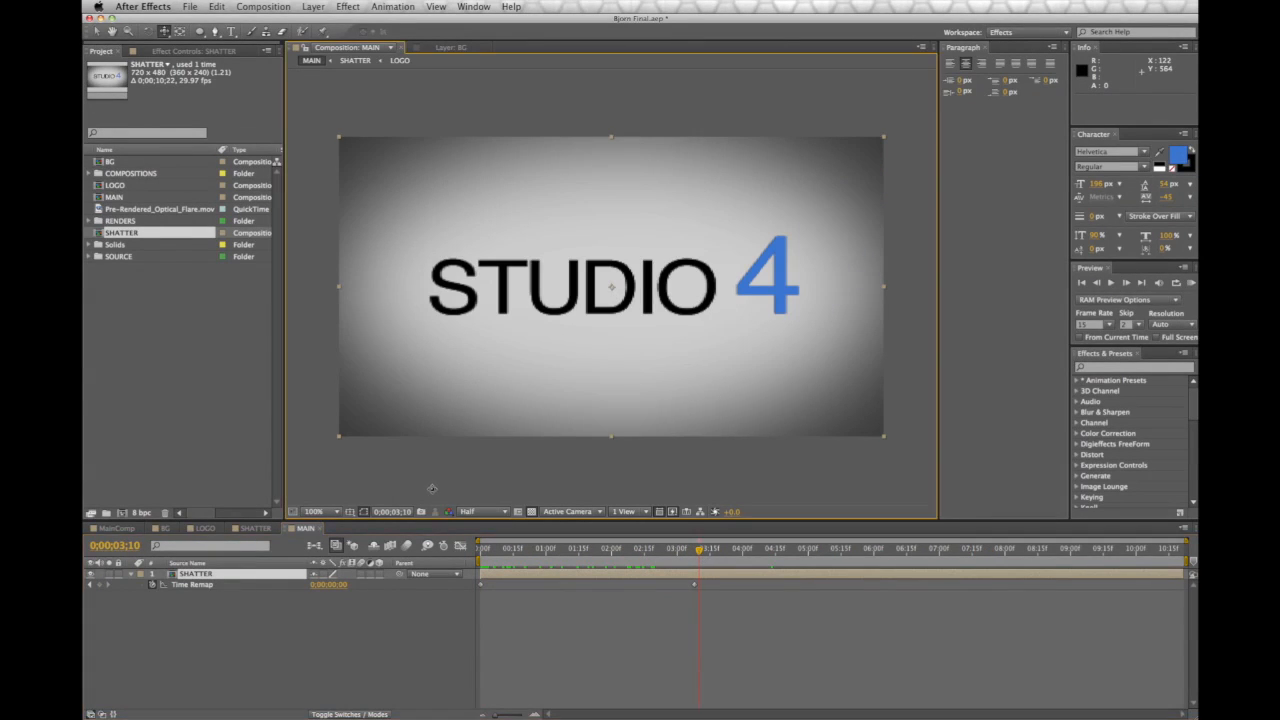
click(210, 433)
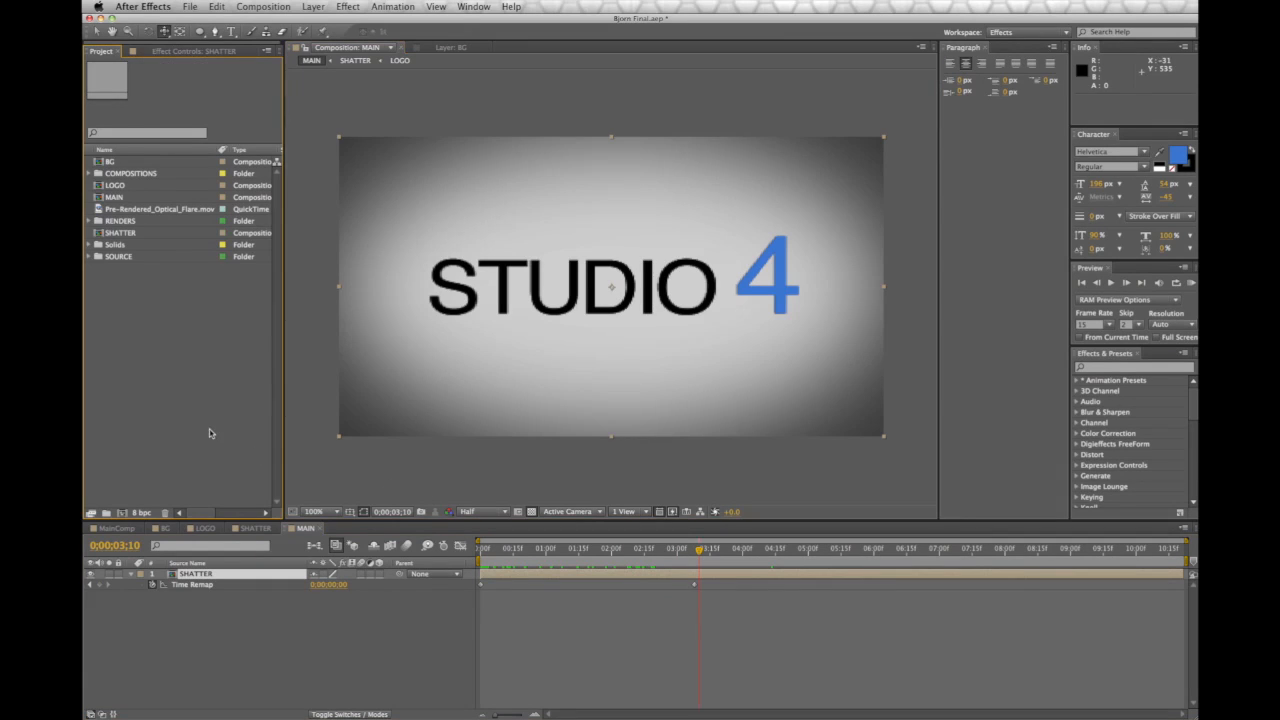
click(97, 30)
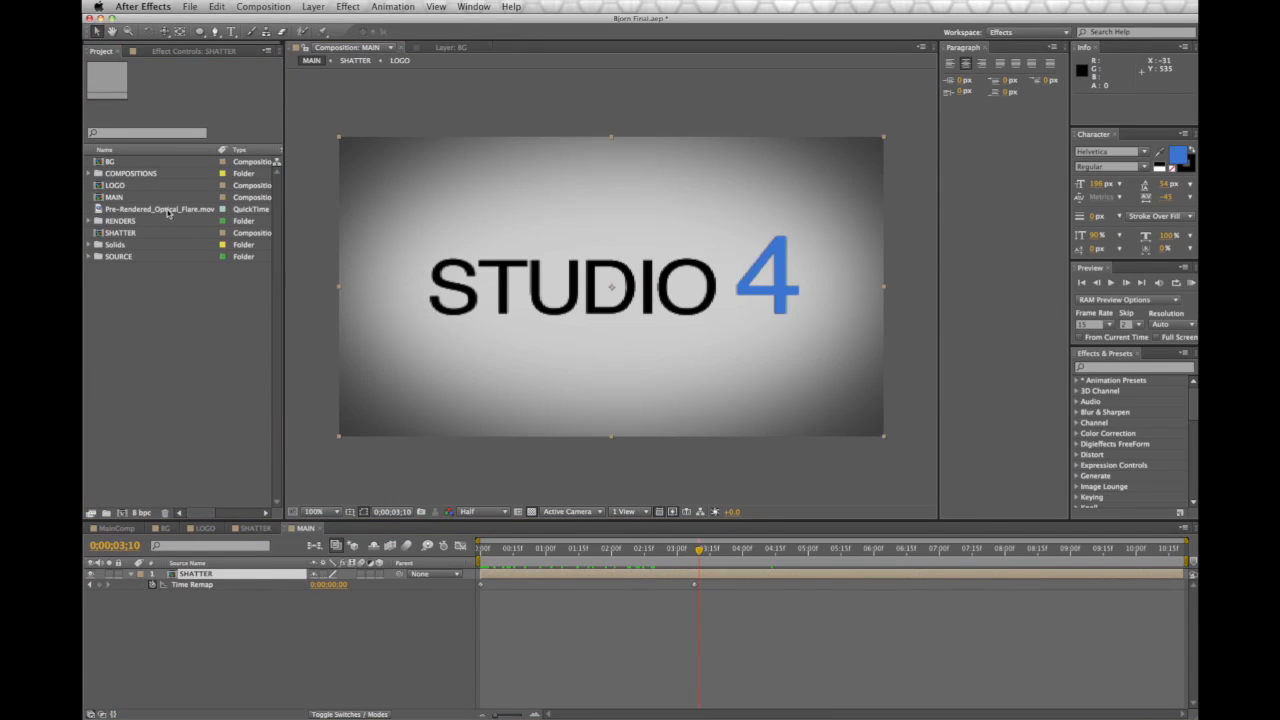
click(169, 210)
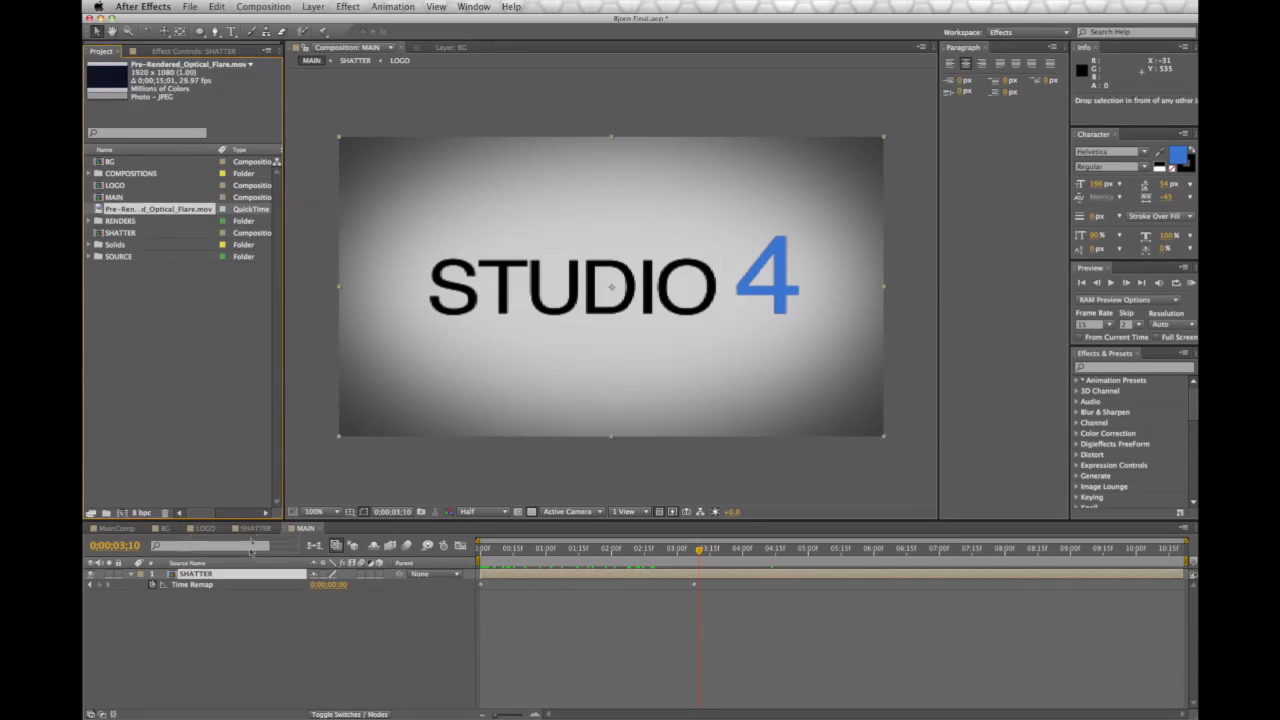
drag(247, 570, 240, 567)
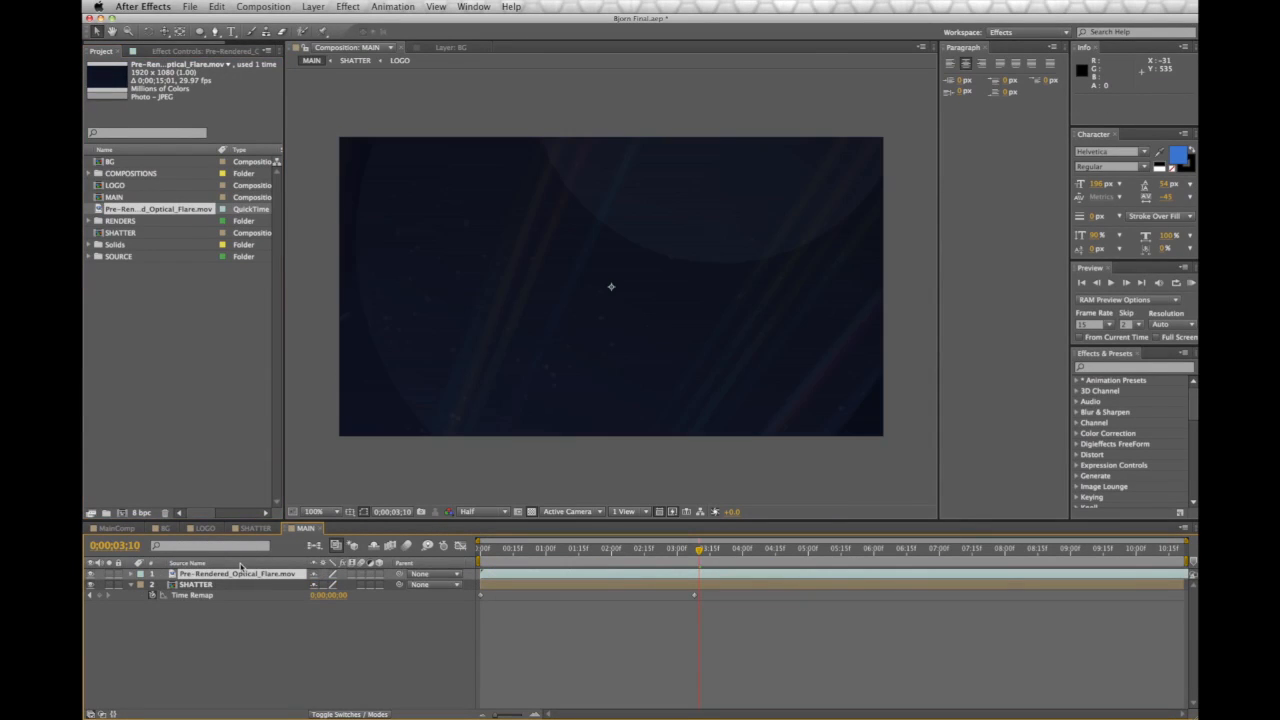
drag(505, 557, 473, 556)
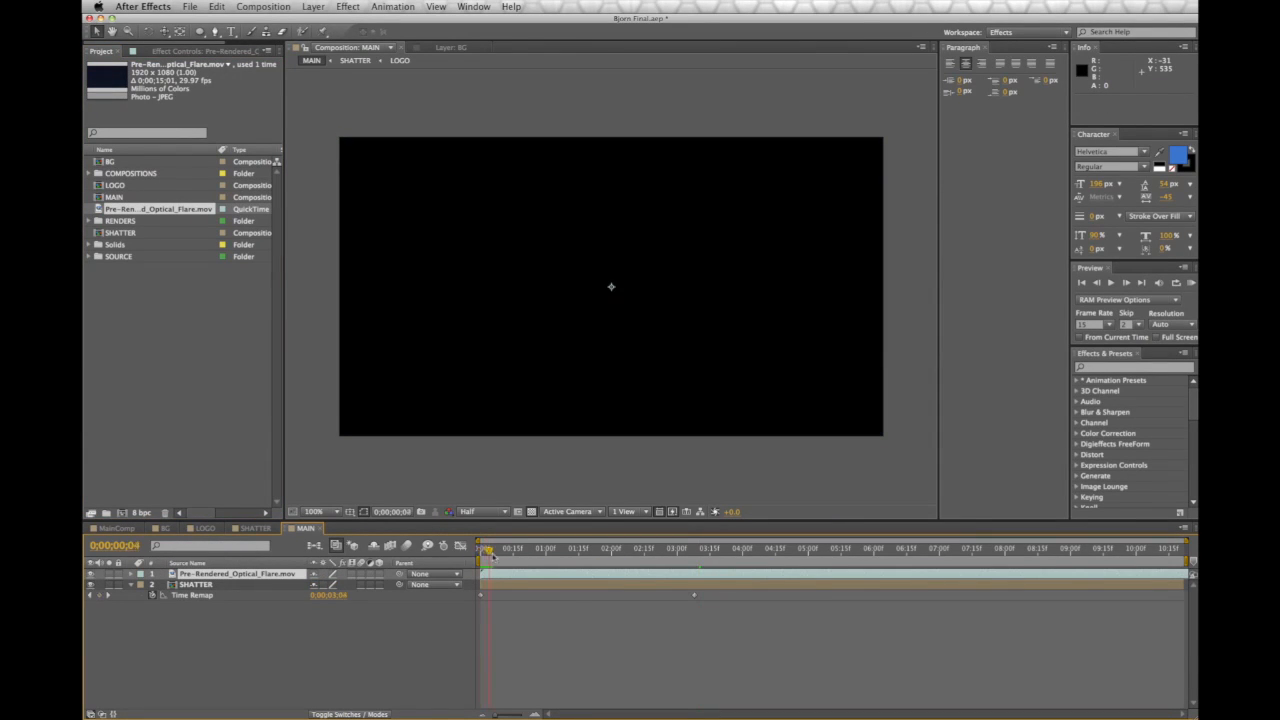
drag(560, 562, 947, 590)
Scale the flare clip down to 47% to fit the frame and show the Modes column
scroll(727, 406, down, 3)
click(762, 206)
drag(762, 206, 688, 252)
key(period)
key(period)
key(period)
key(period)
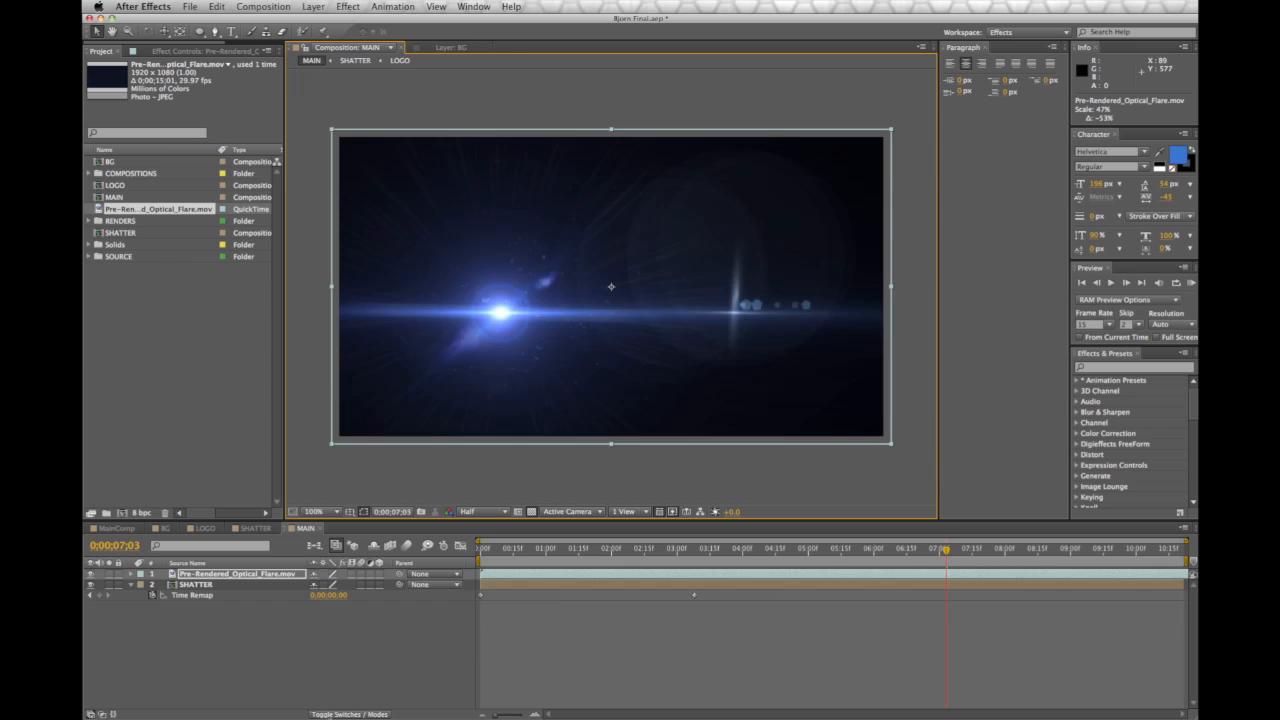
key(F4)
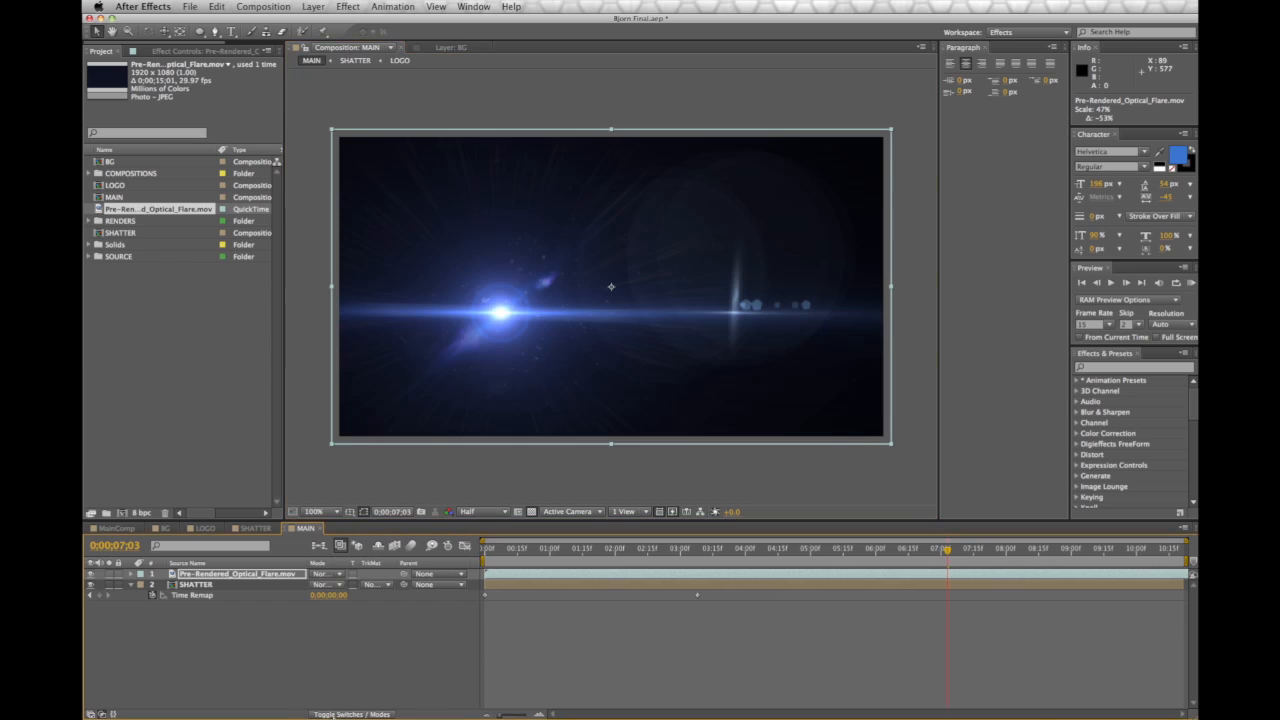
Set the flare layer to Add blending and move its start to 0;00
click(319, 576)
click(362, 476)
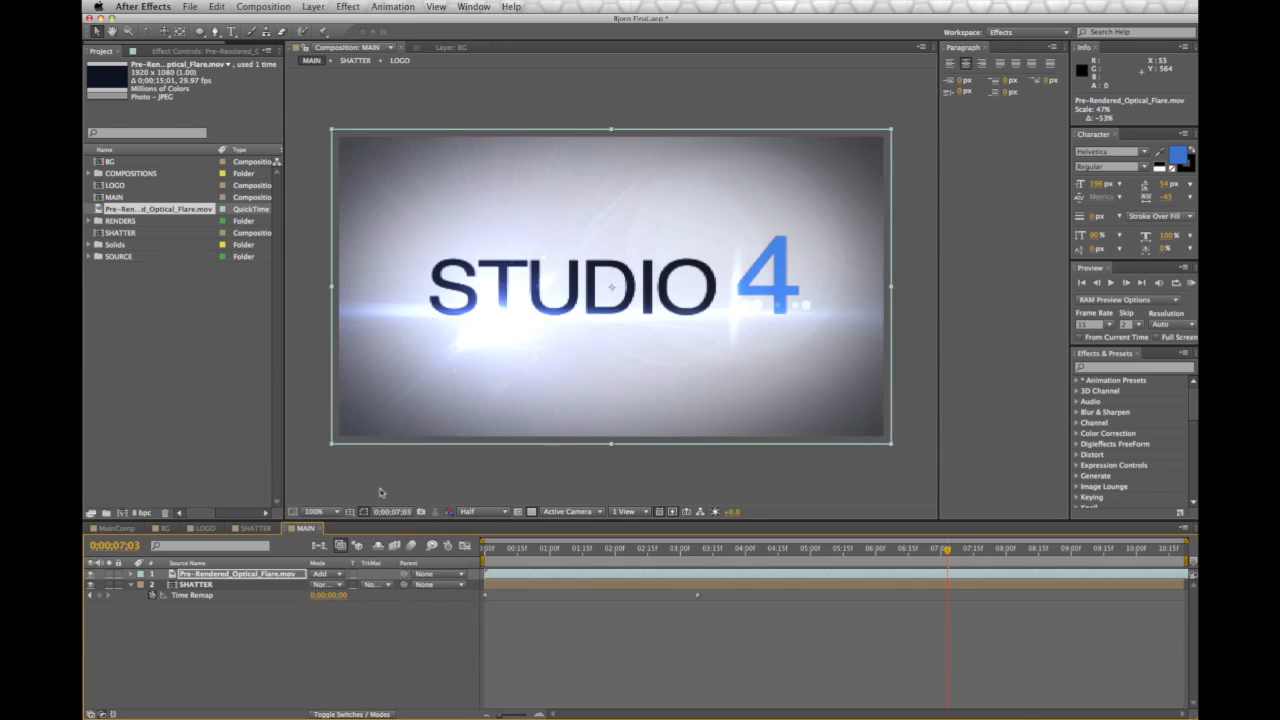
drag(499, 550, 647, 551)
drag(663, 556, 572, 553)
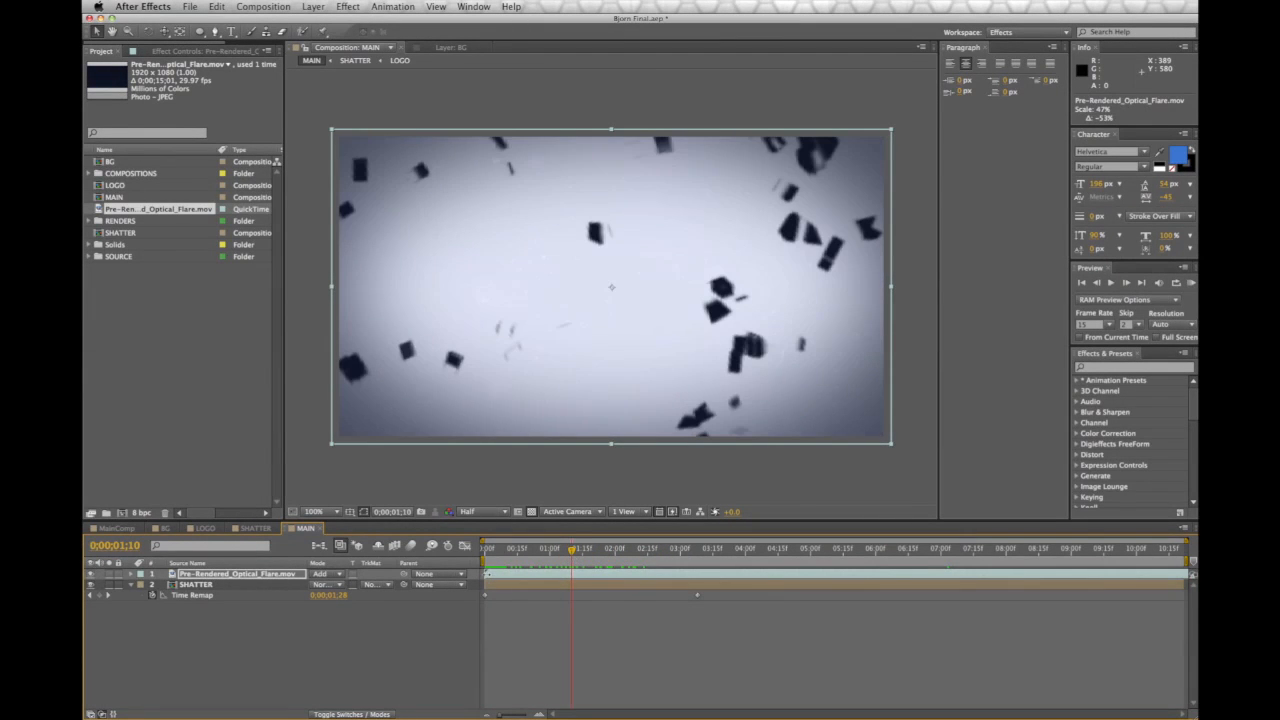
drag(487, 573, 493, 573)
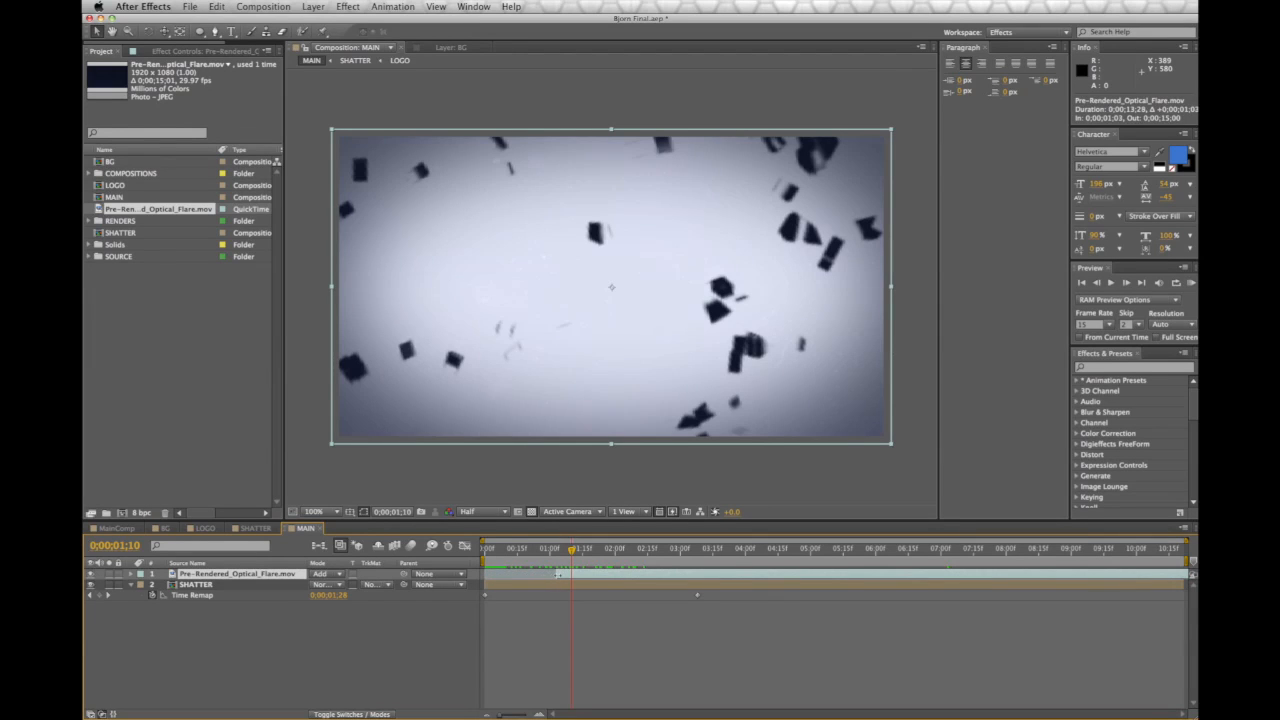
drag(590, 576, 508, 588)
Preview MAIN and scrub through the flare and shatter animation
key(space)
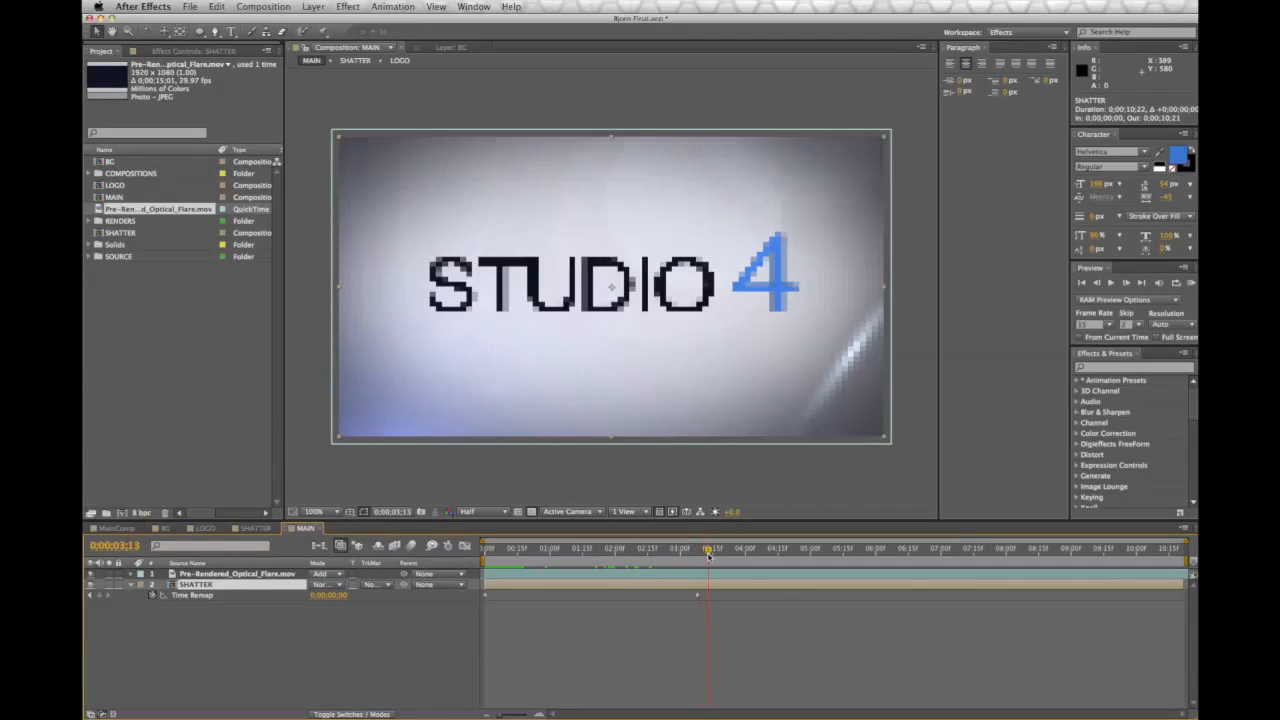
drag(732, 556, 915, 569)
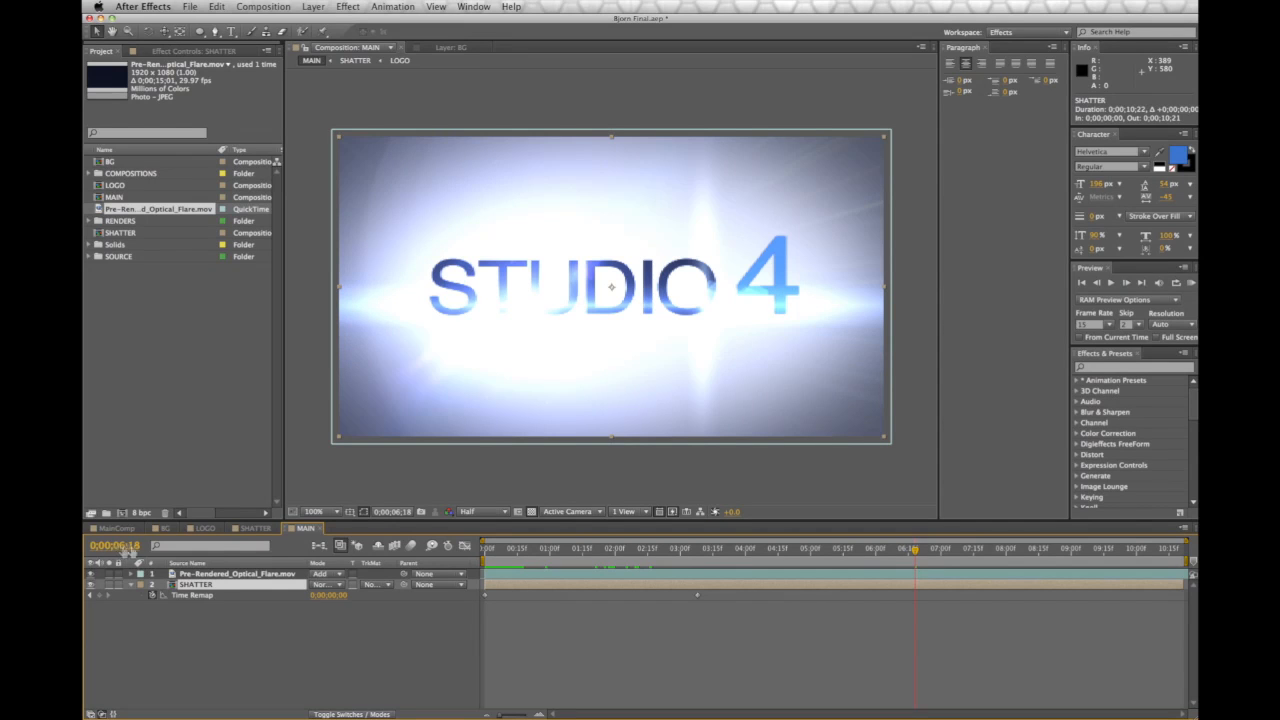
drag(716, 562, 916, 563)
In SHATTER, select LOGO and lower its Shatter strength to 1.90
click(257, 528)
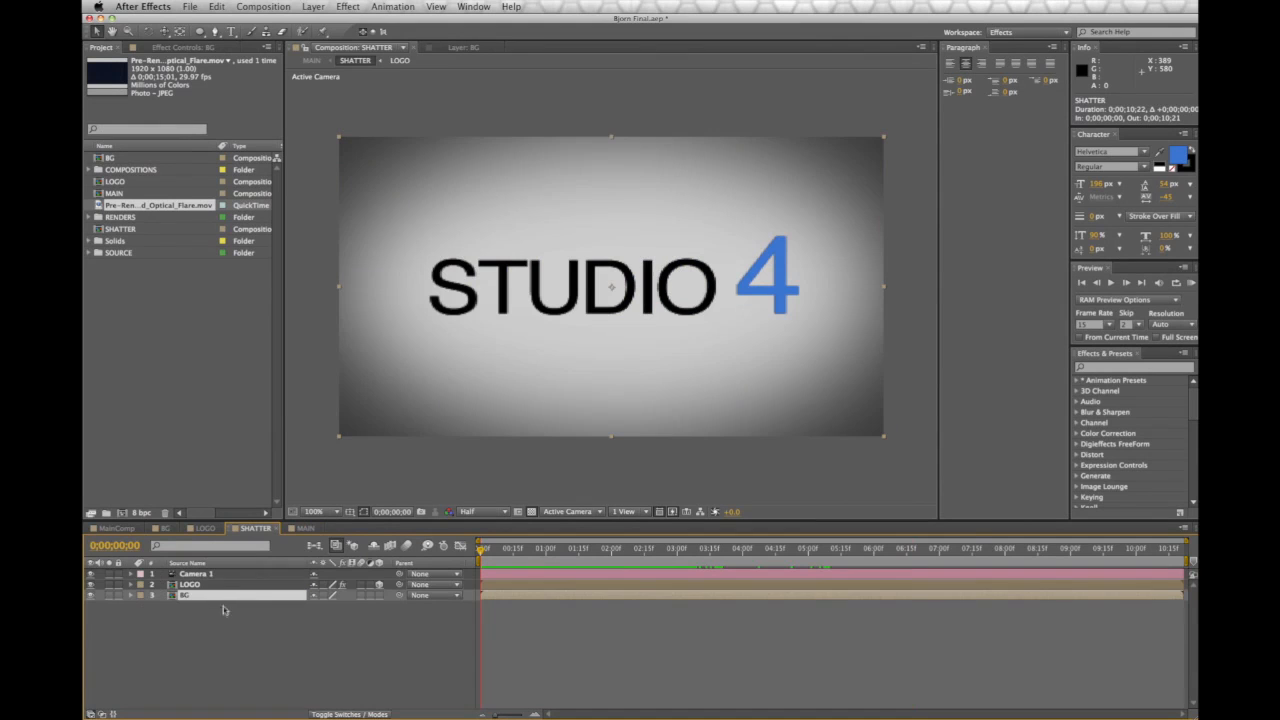
click(200, 585)
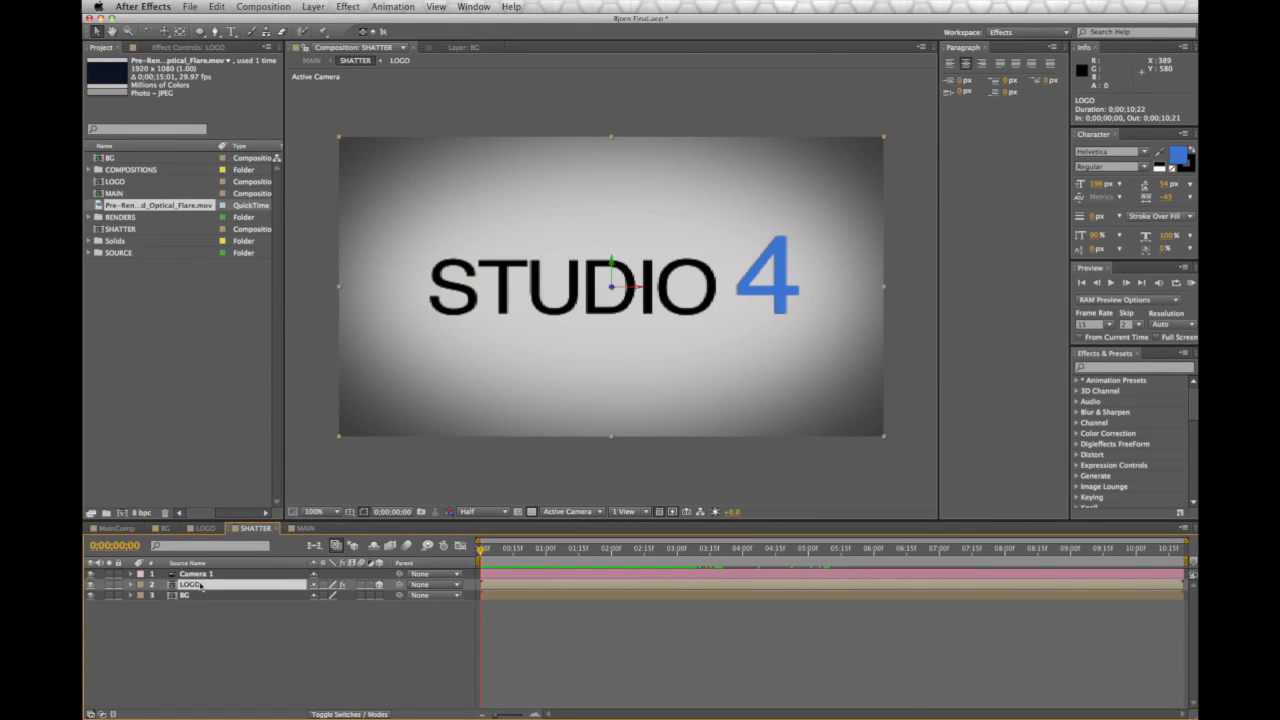
click(182, 47)
mouse_move(482, 551)
mouse_down()
mouse_move(757, 556)
mouse_move(476, 549)
mouse_up()
drag(198, 231, 190, 231)
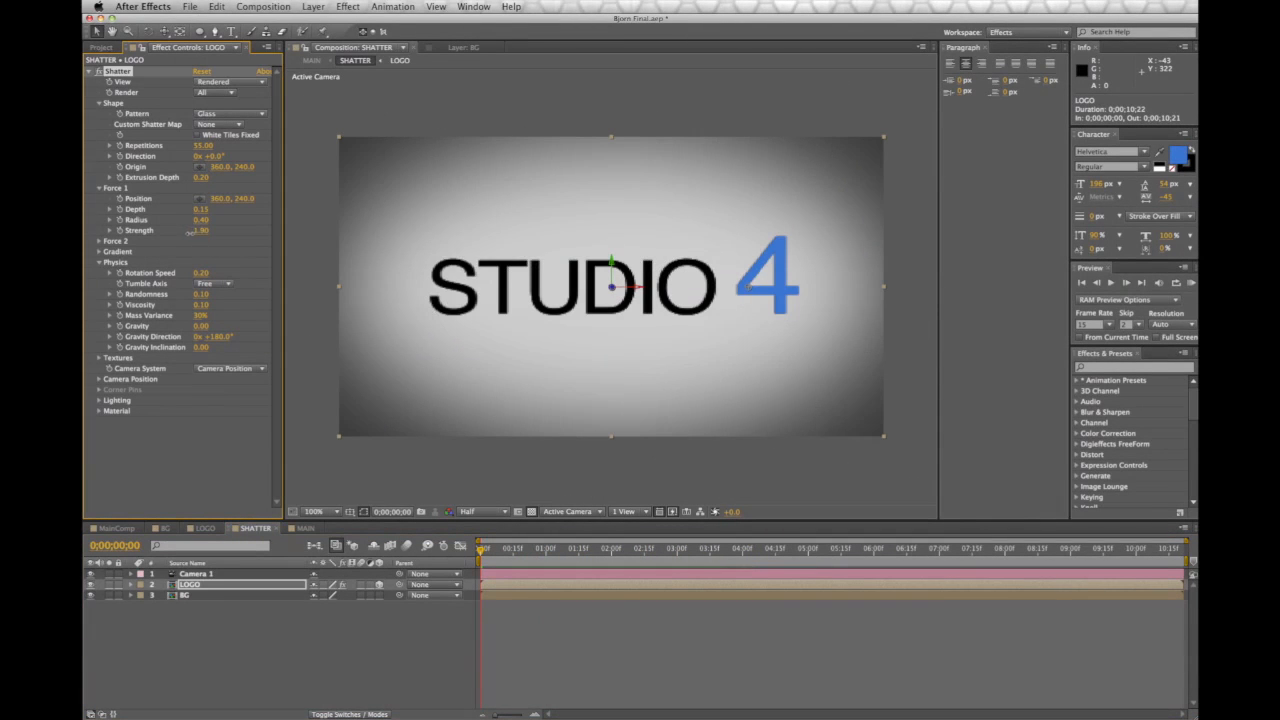
drag(490, 555, 929, 585)
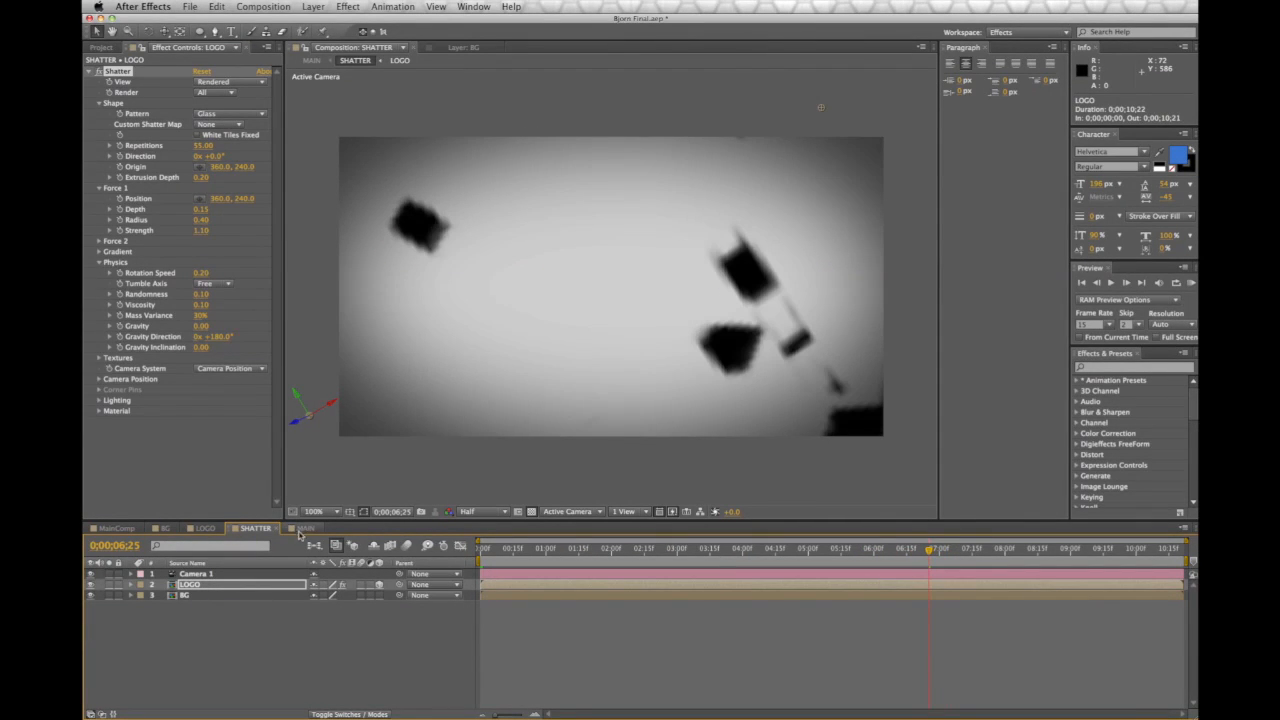
Reduce the Shatter strength further to 1.00, then 0.20, checking MAIN in between
click(202, 231)
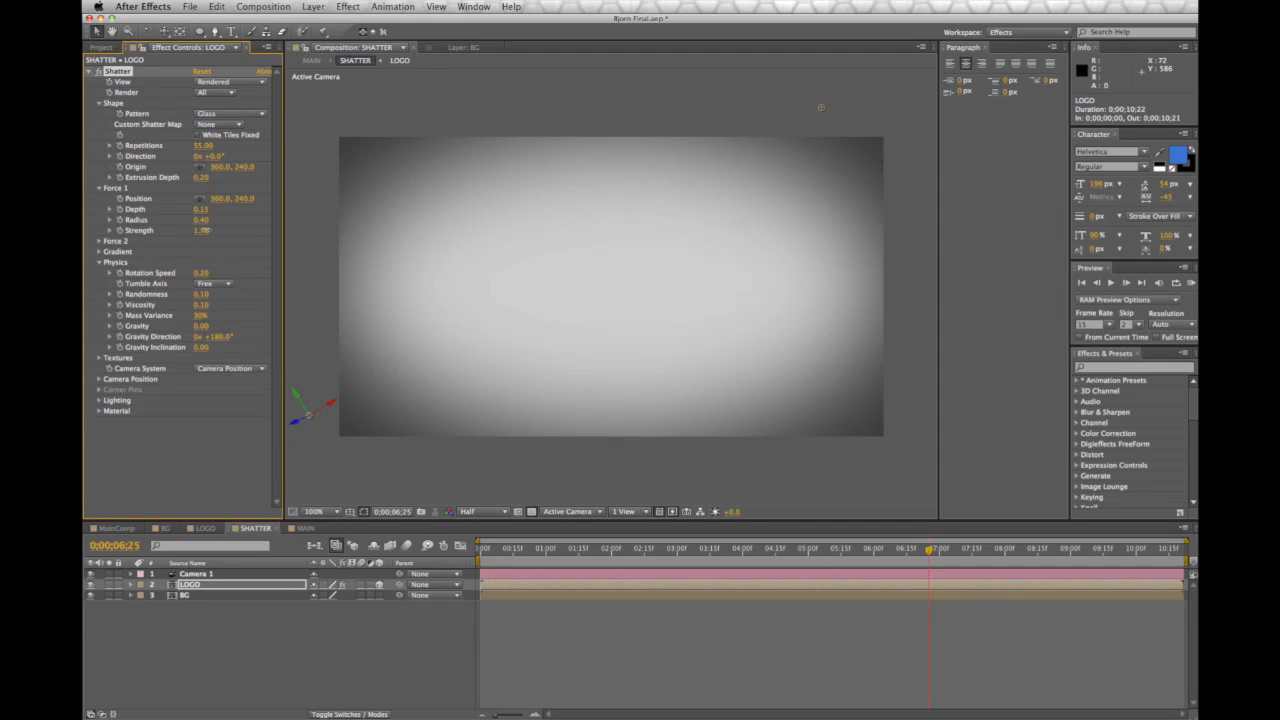
drag(206, 231, 204, 231)
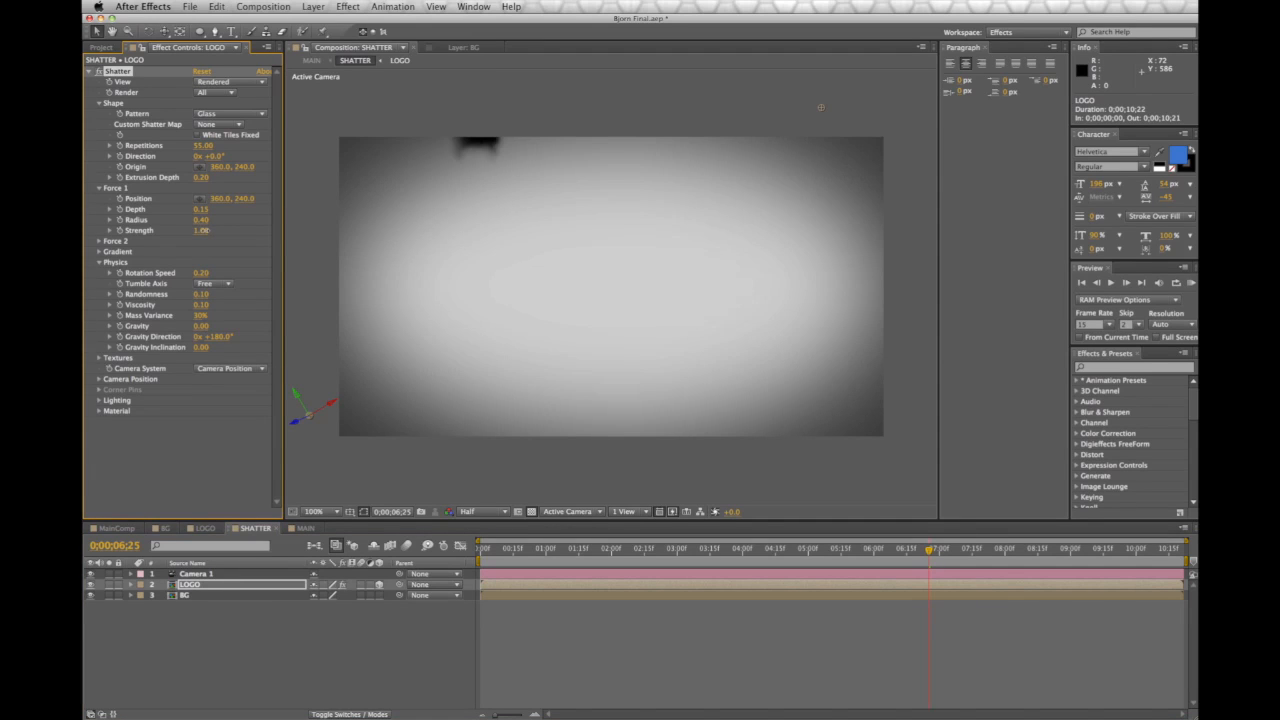
drag(930, 550, 656, 565)
click(304, 528)
click(255, 528)
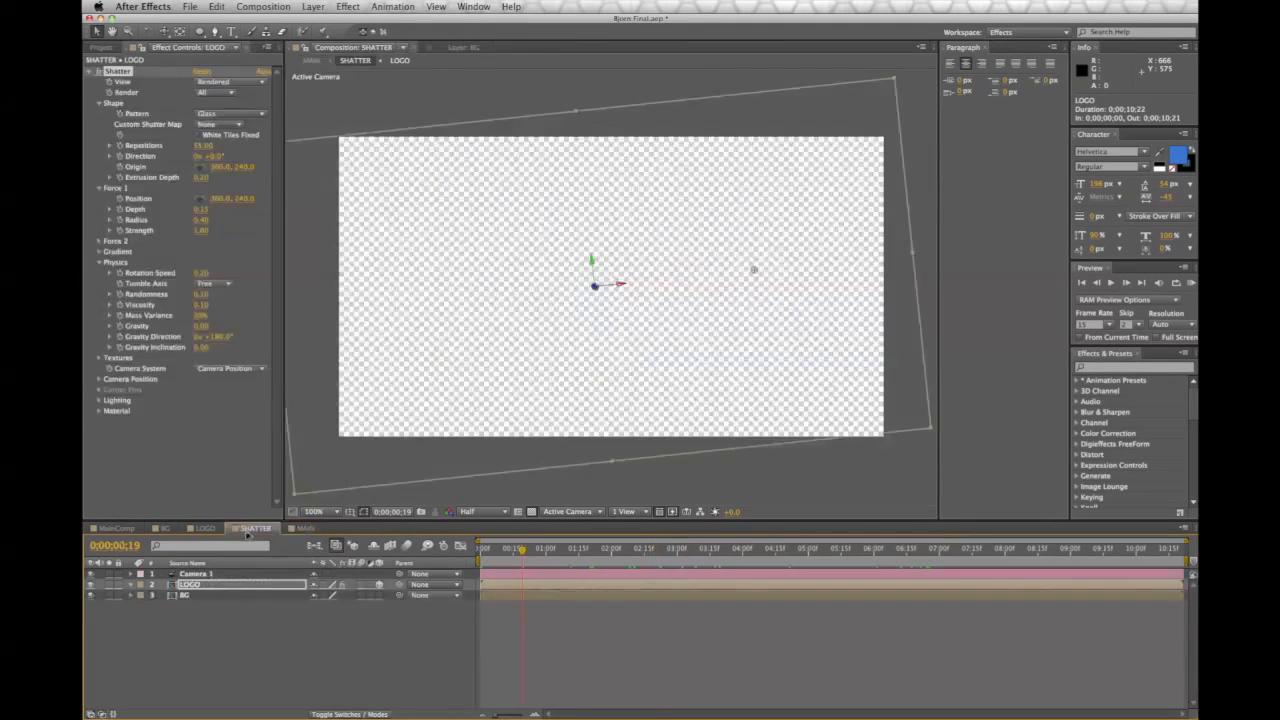
drag(201, 232, 202, 231)
In MAIN, drag SHATTER's second Time Remap keyframe later and scrub to check
click(303, 528)
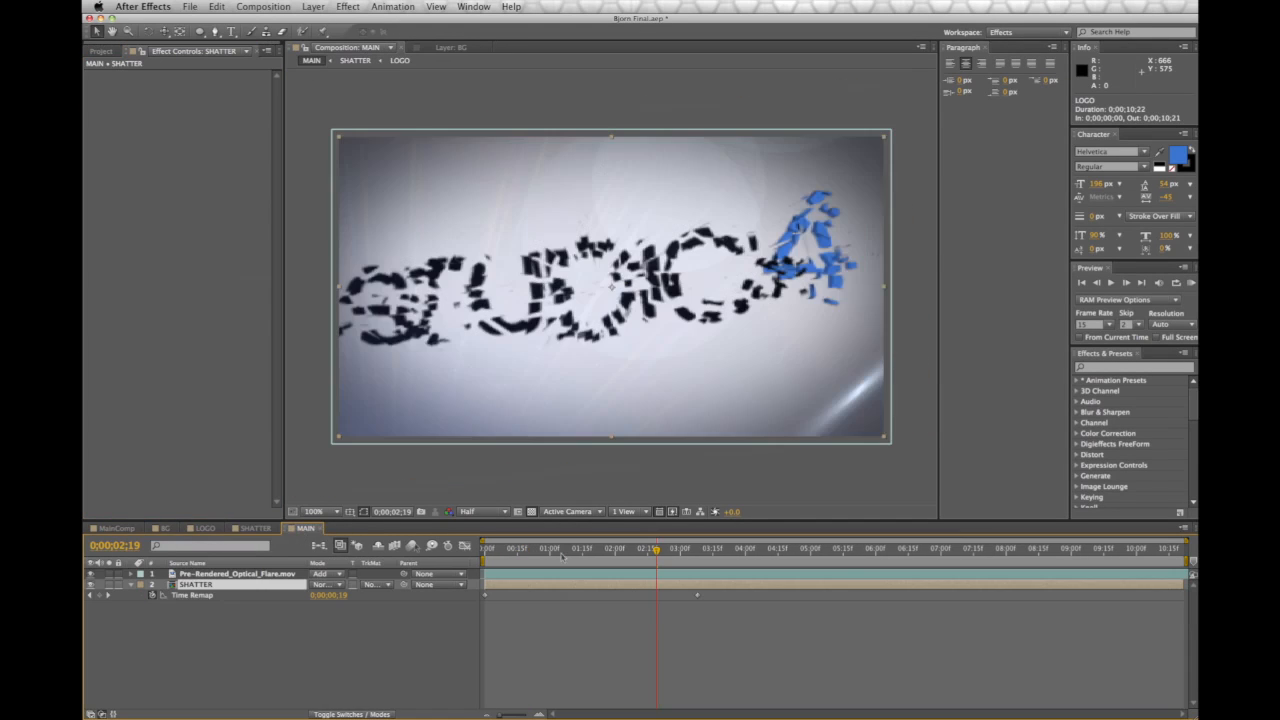
click(836, 550)
mouse_move(836, 550)
mouse_down()
mouse_move(651, 552)
mouse_move(751, 555)
mouse_move(714, 597)
mouse_move(775, 597)
mouse_up()
drag(730, 552, 483, 560)
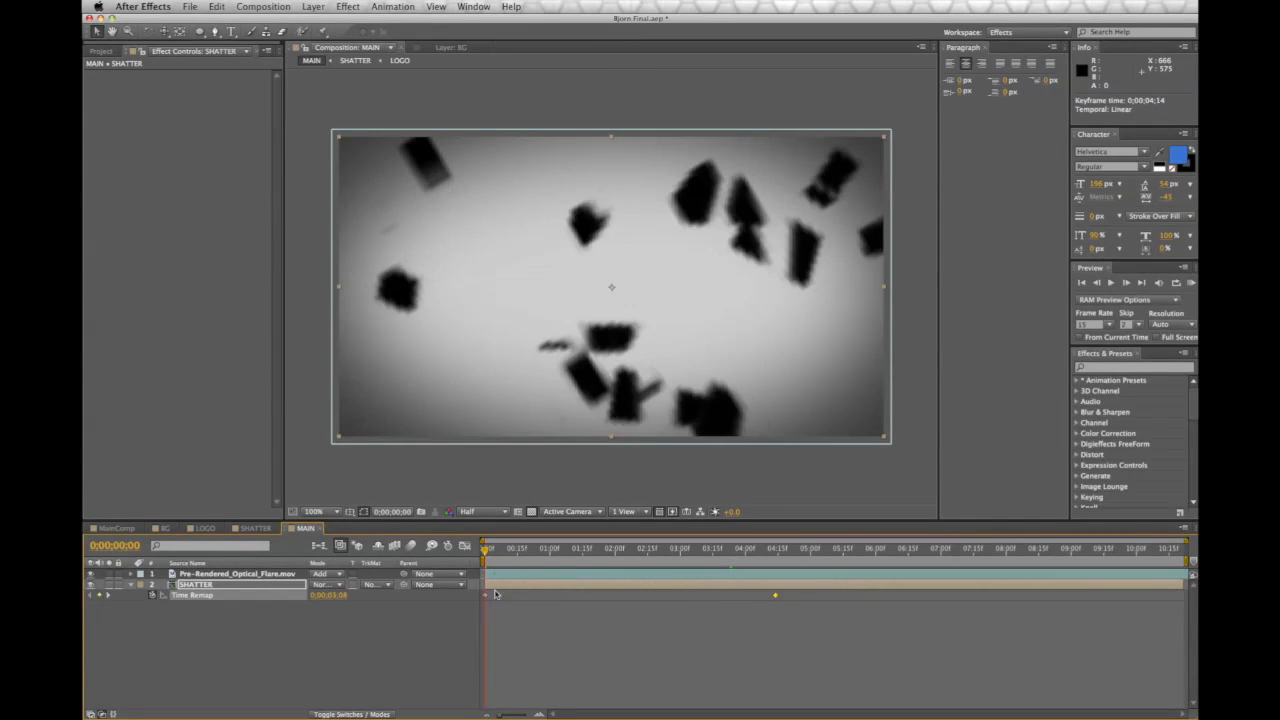
drag(487, 549, 912, 597)
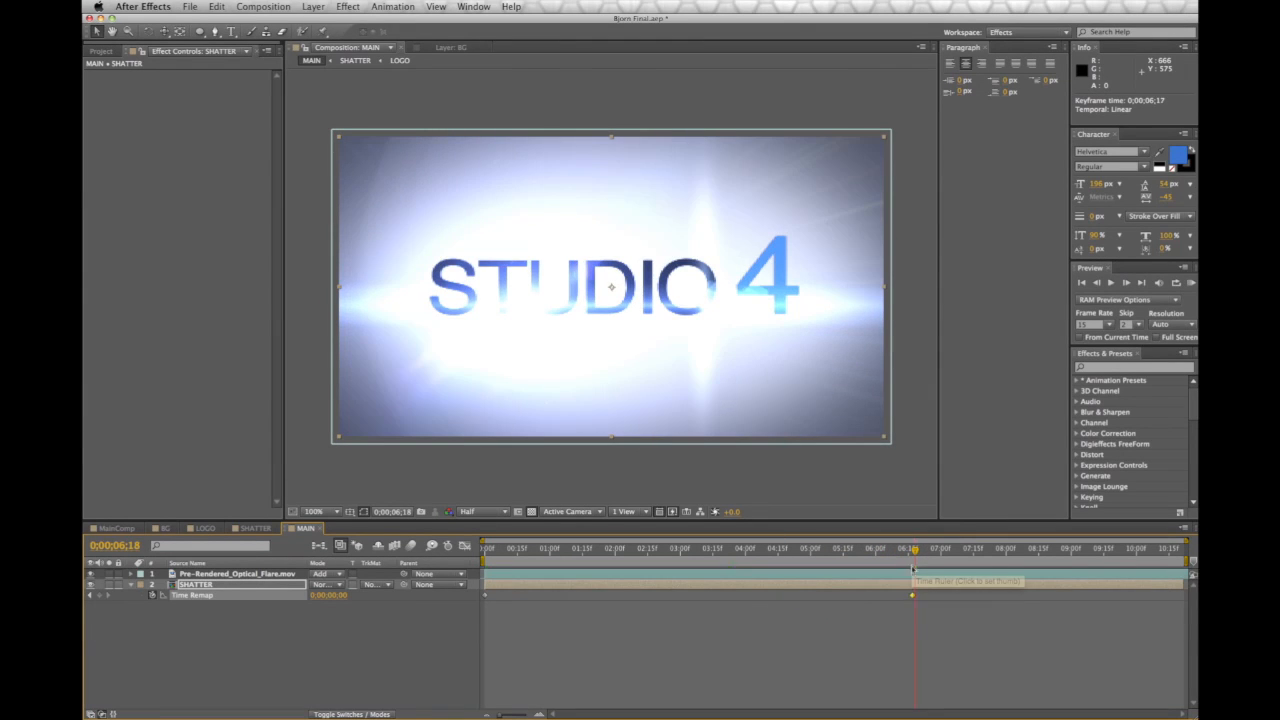
Fine-tune the Time Remap keyframe to about 0;00;06;22 and review the reassembly
click(903, 552)
drag(861, 564, 921, 596)
click(922, 550)
drag(922, 550, 913, 558)
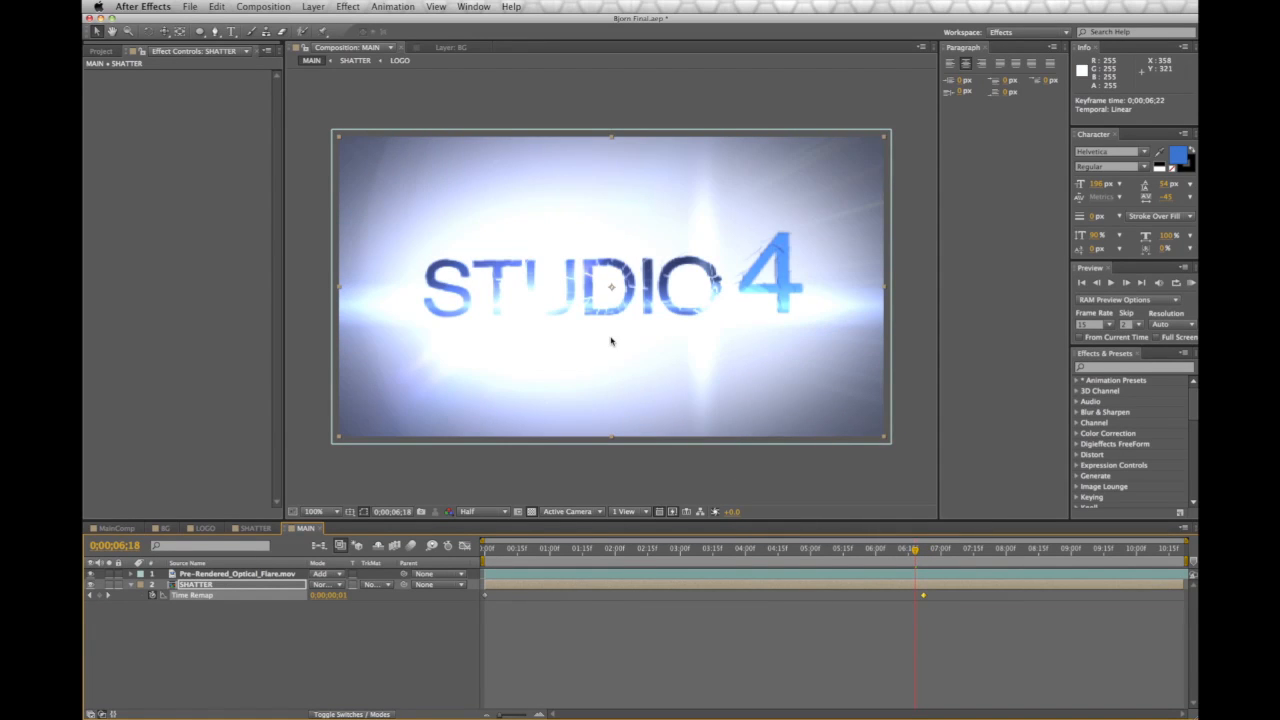
key(period)
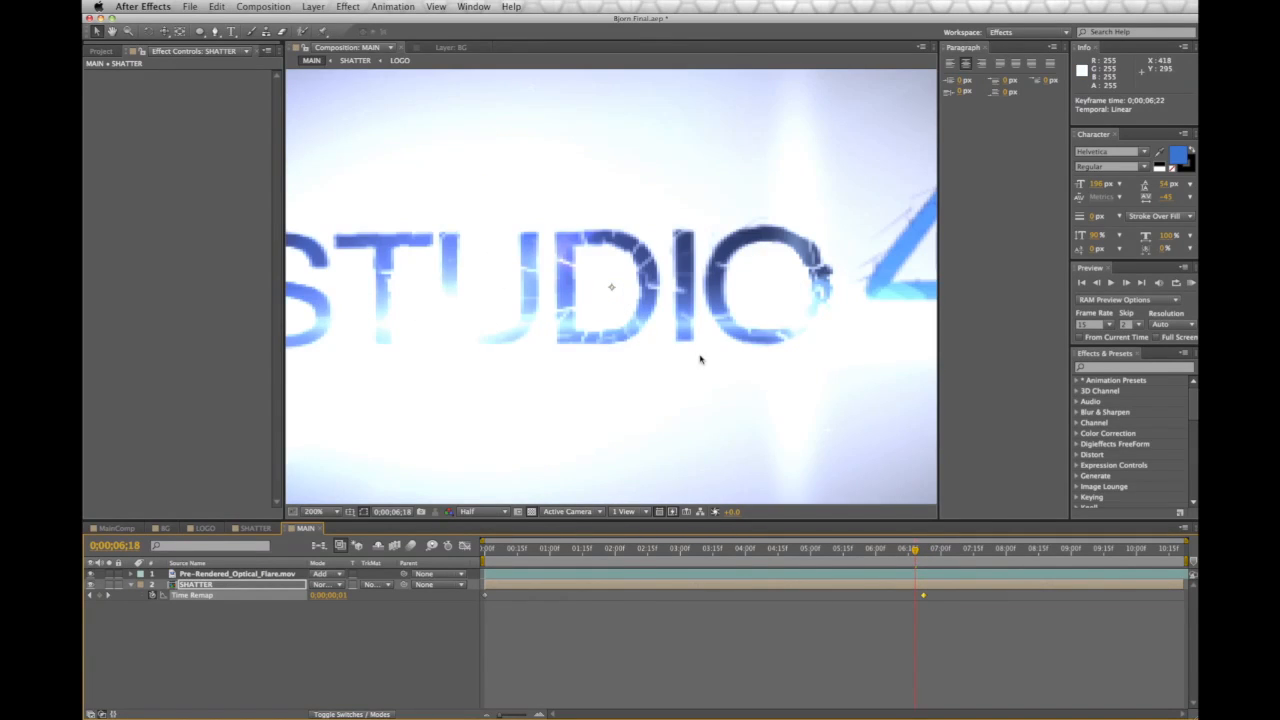
key(comma)
drag(914, 552, 445, 560)
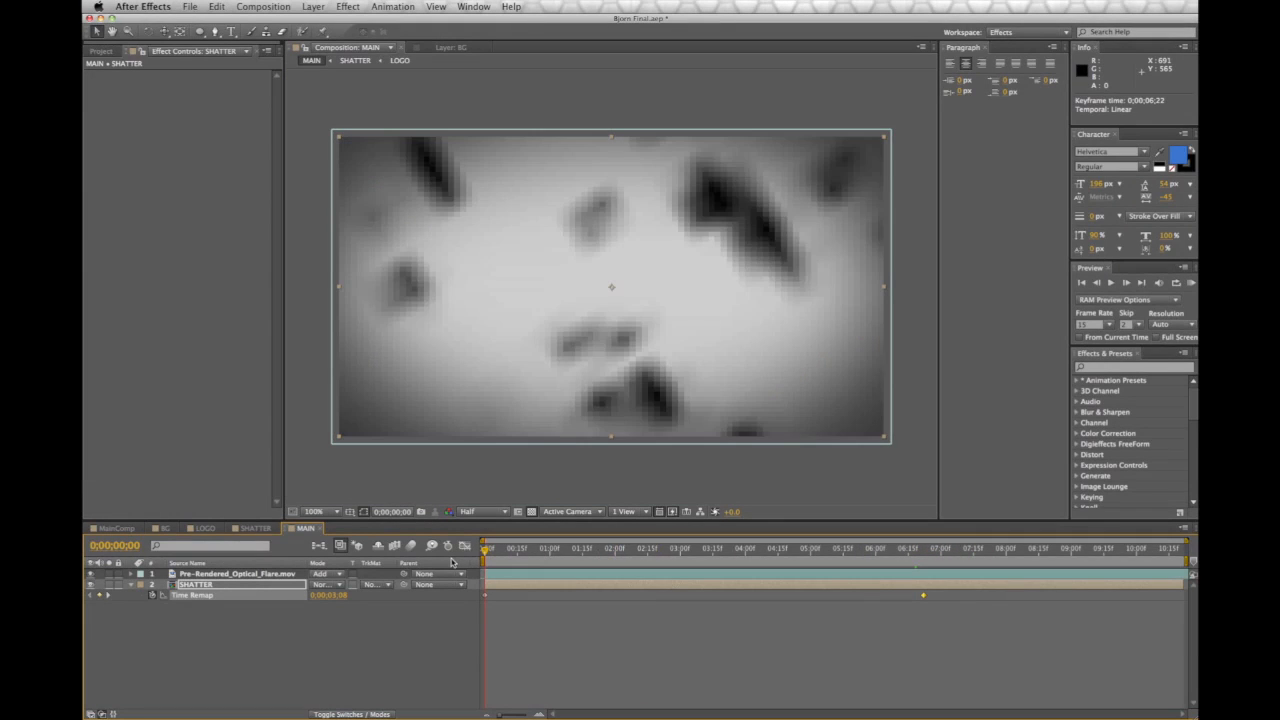
Set LOGO's Shatter strength to 2.80 in SHATTER, then check the reassembled logo in MAIN
click(250, 529)
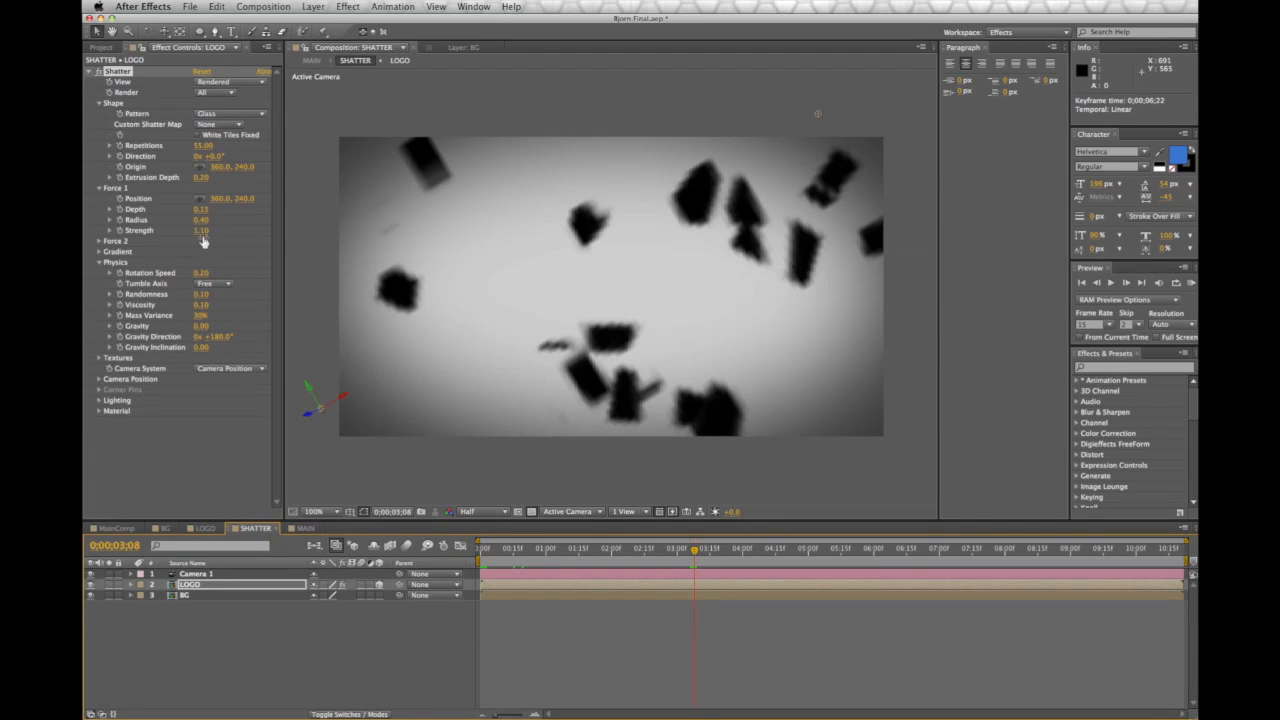
mouse_move(202, 231)
mouse_down()
mouse_move(254, 231)
mouse_move(201, 231)
mouse_up()
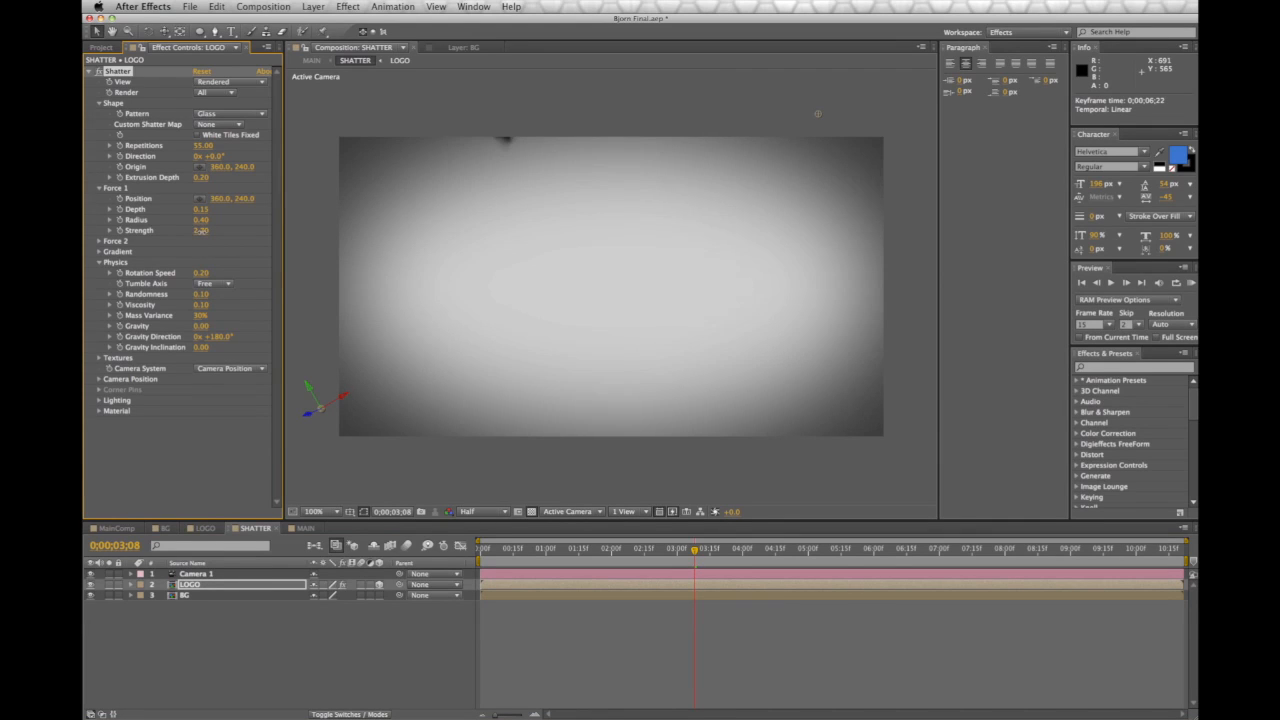
click(305, 527)
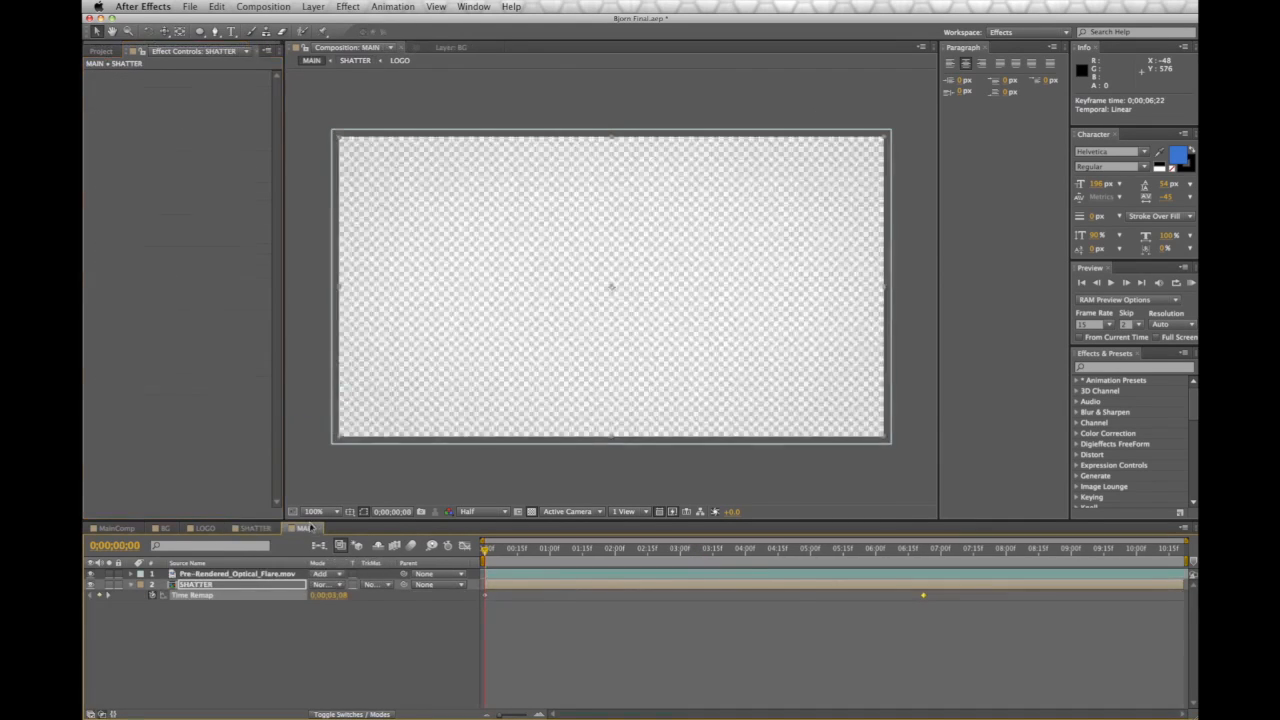
drag(908, 556, 941, 565)
click(672, 476)
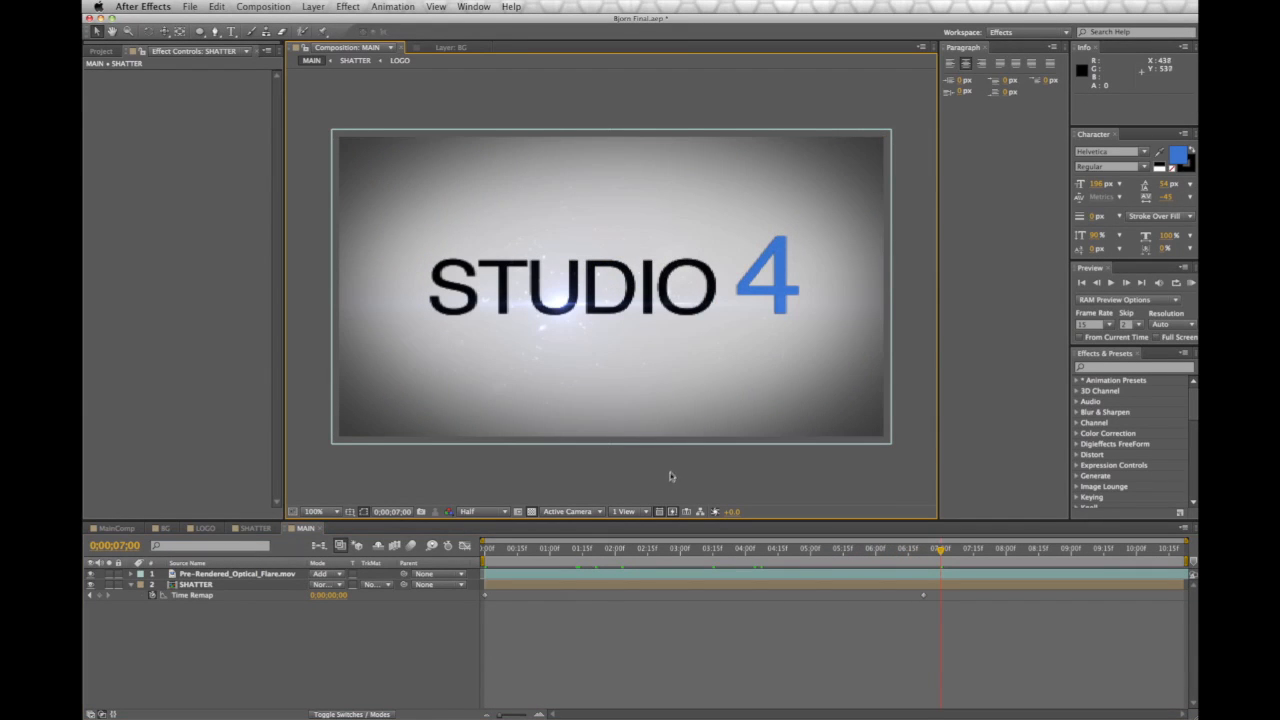
Create a black solid in MAIN and apply Video Copilot Optical Flares to it
click(537, 553)
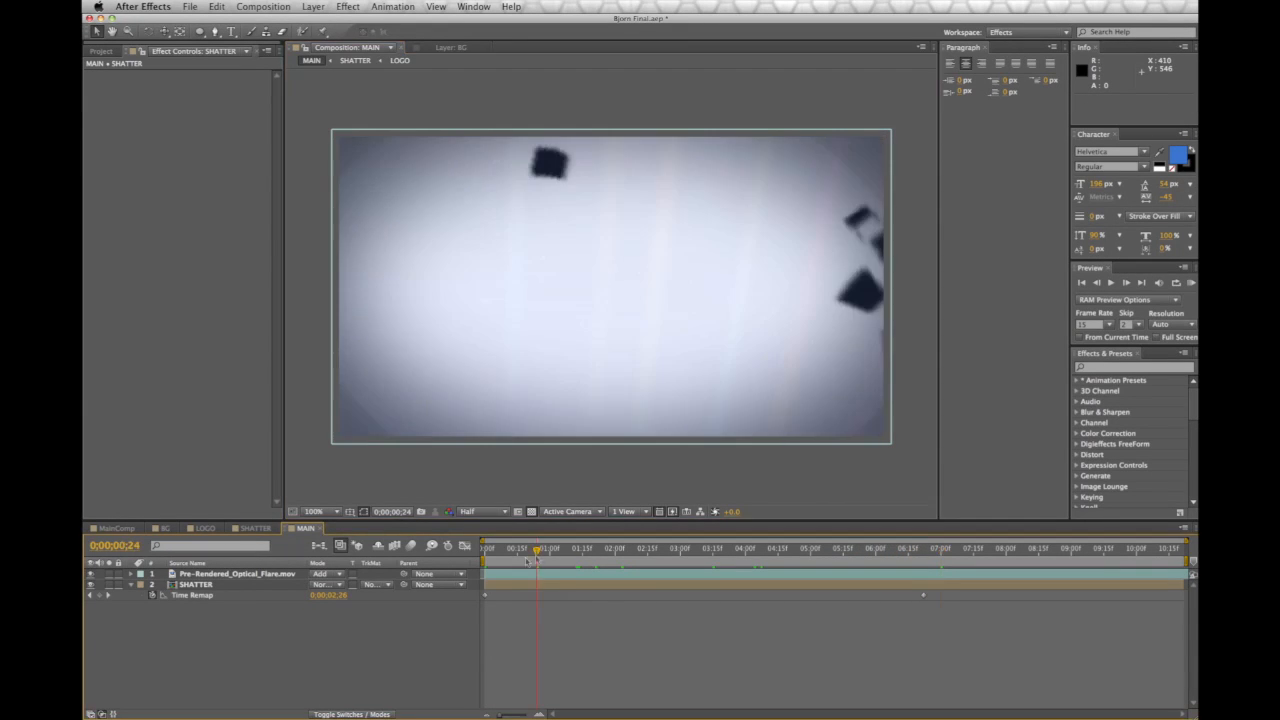
click(313, 6)
mouse_move(330, 21)
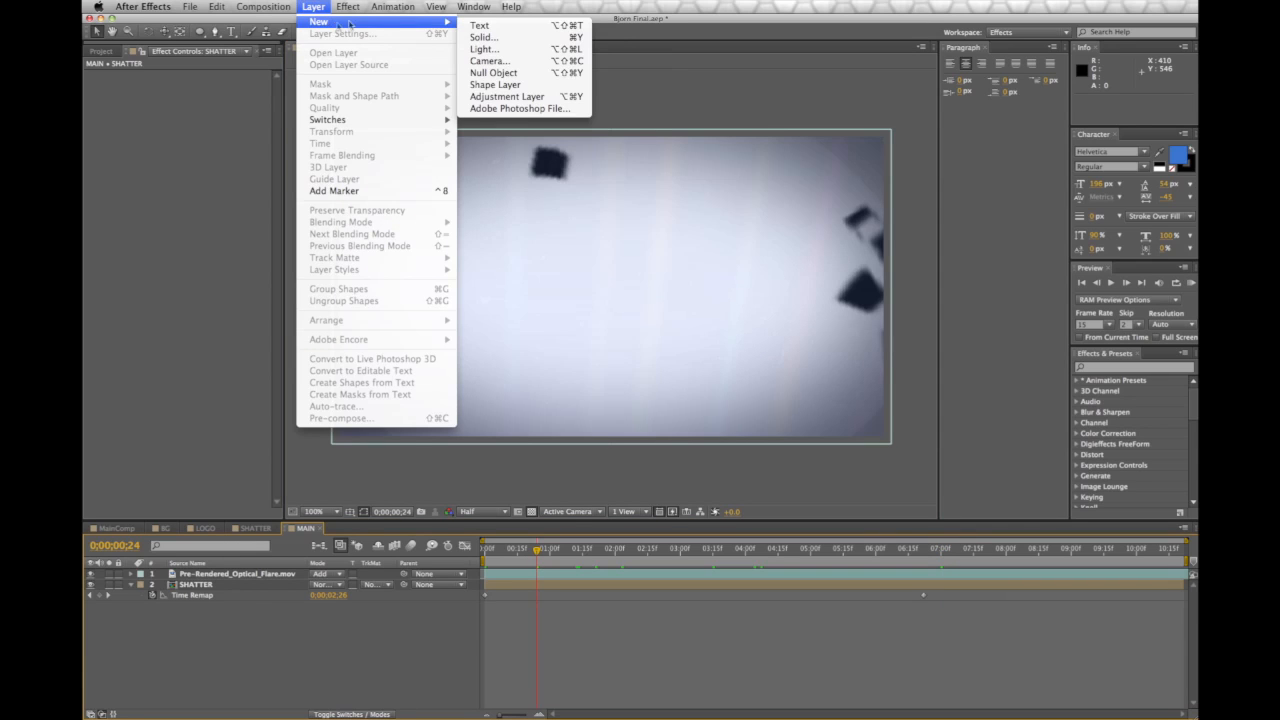
click(473, 38)
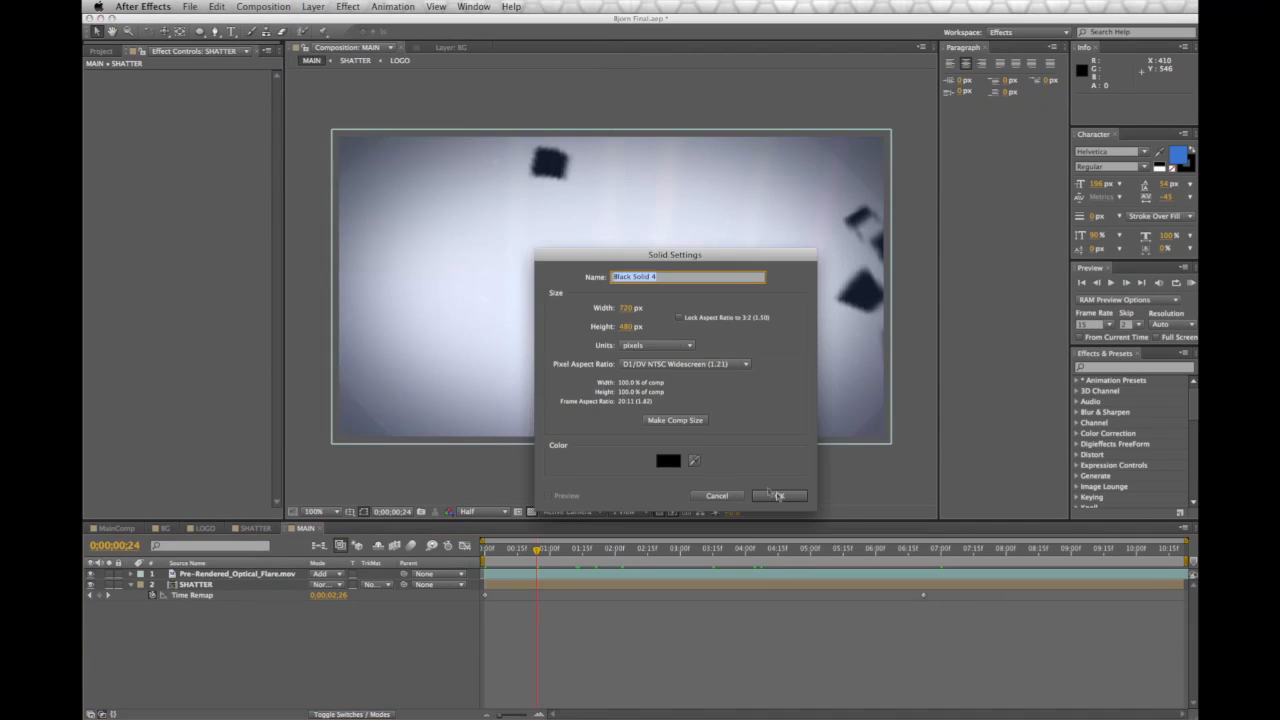
click(777, 491)
click(315, 6)
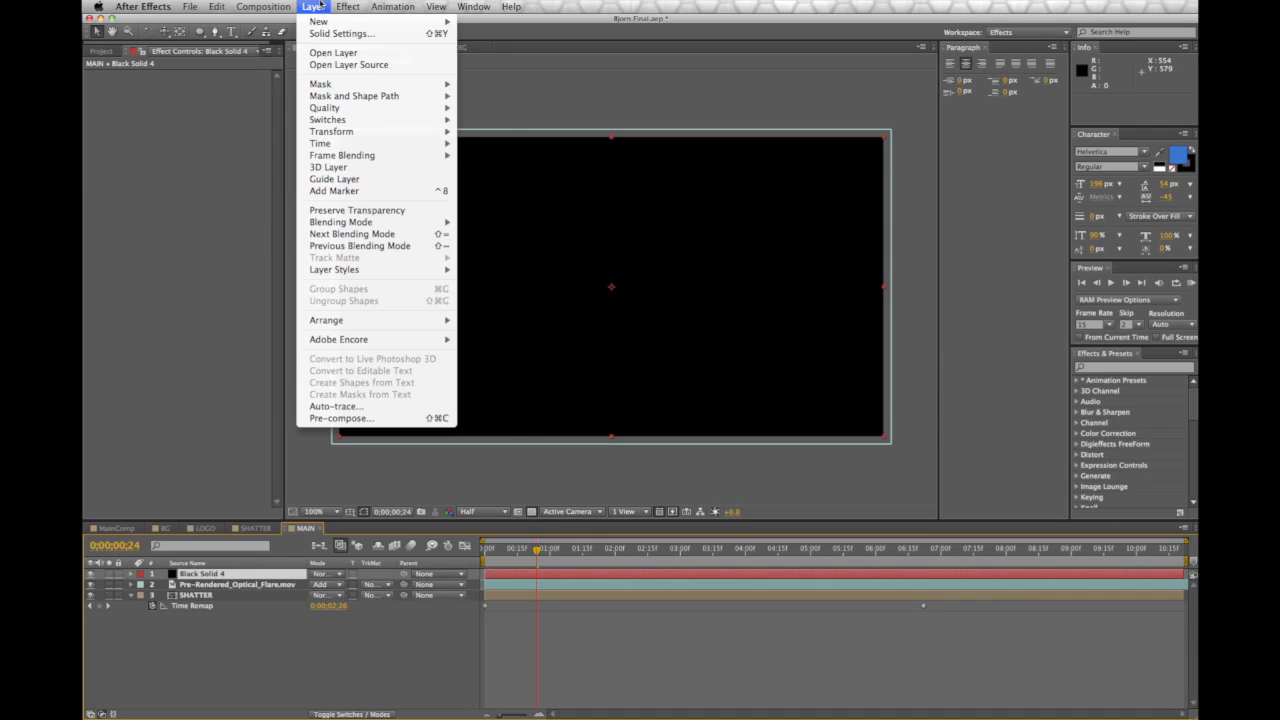
mouse_move(348, 6)
mouse_move(440, 527)
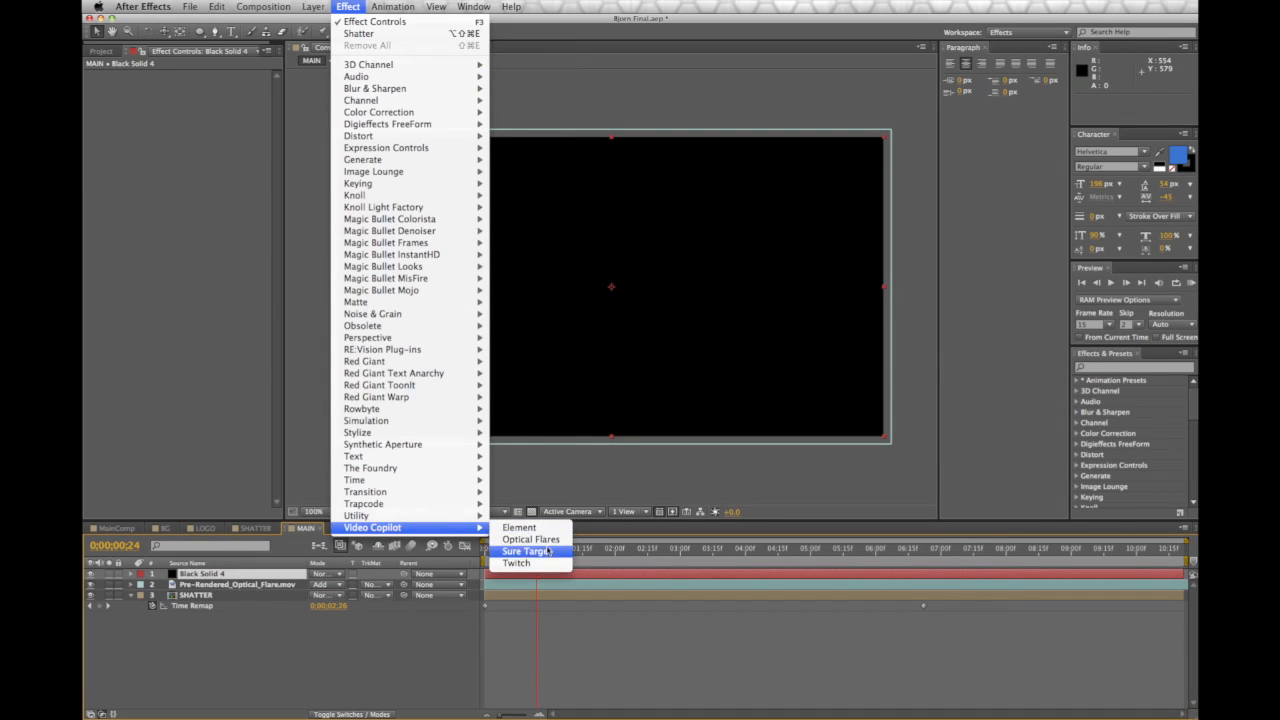
click(538, 540)
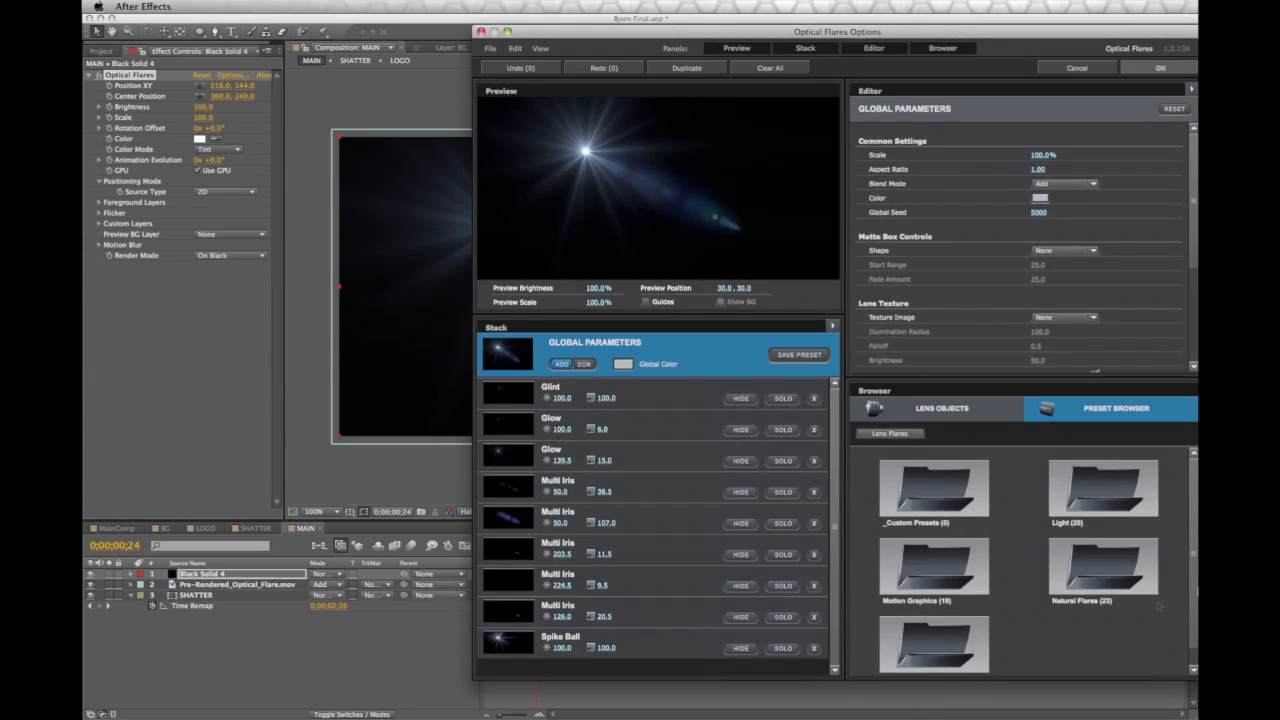
Load the Light > Beam flare preset and enlarge the Sparkle element, brightness 29.5
click(945, 494)
click(1096, 497)
click(957, 592)
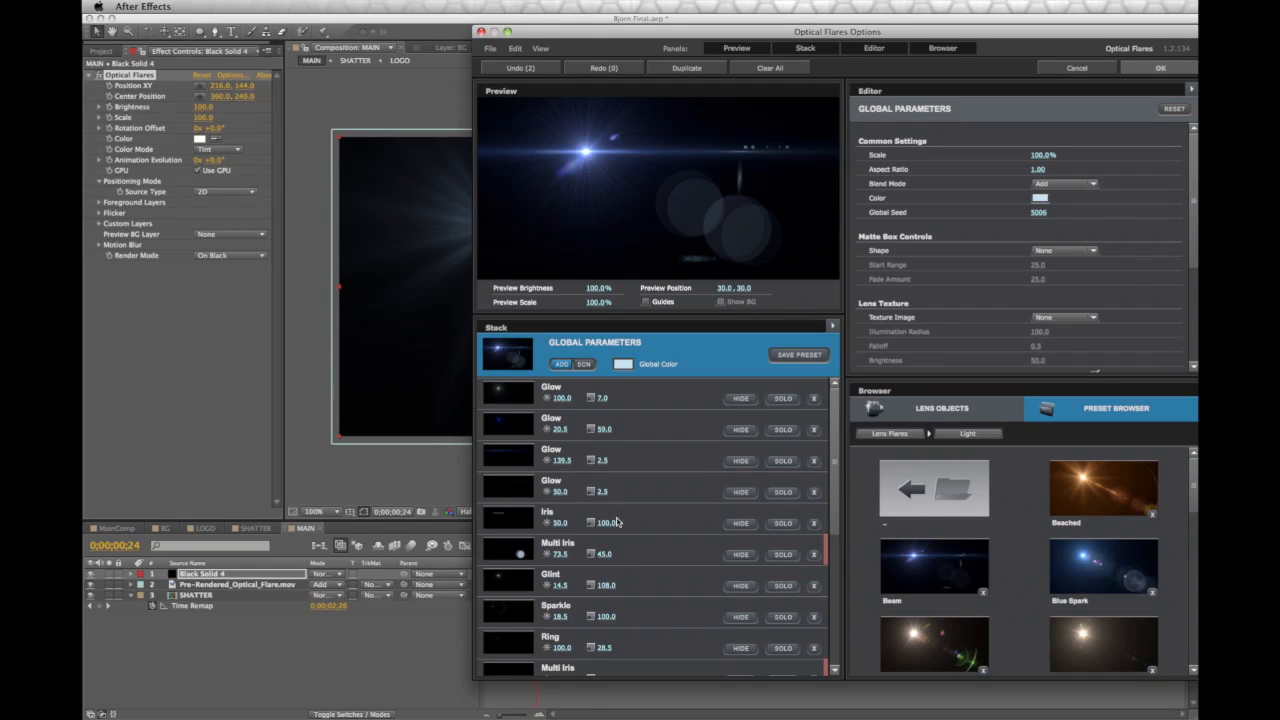
scroll(610, 570, down, 3)
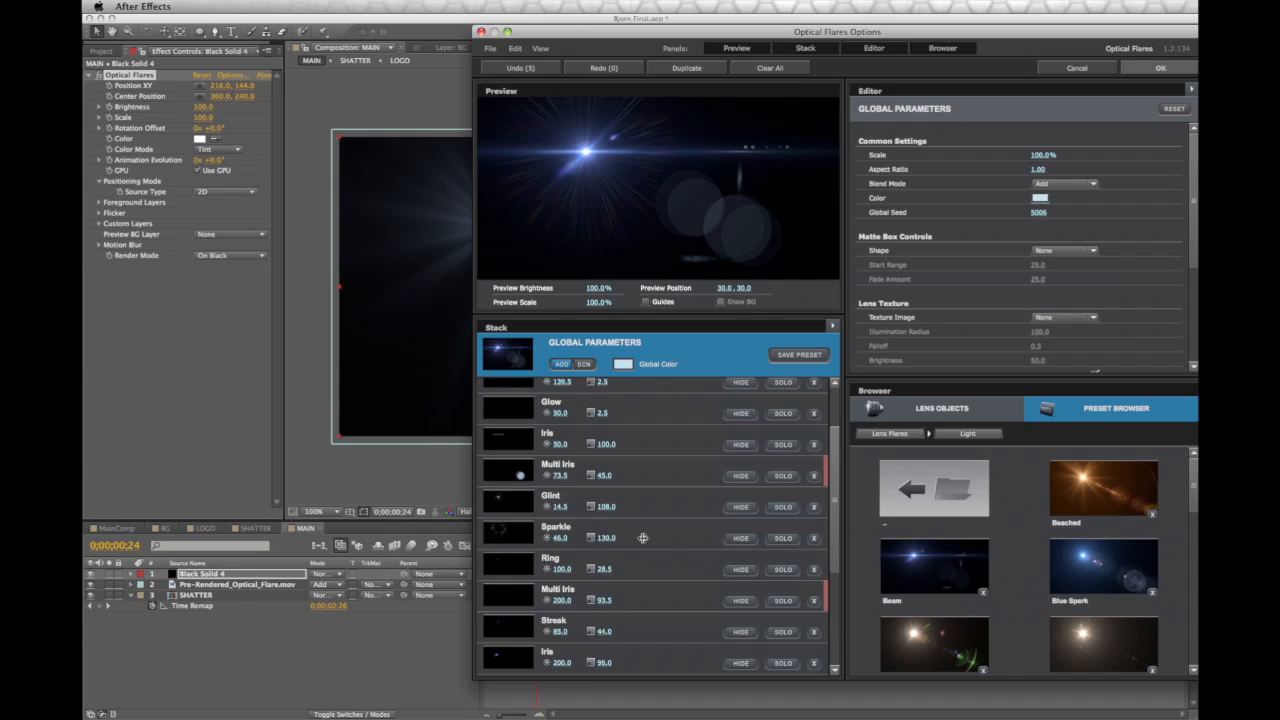
drag(756, 538, 767, 538)
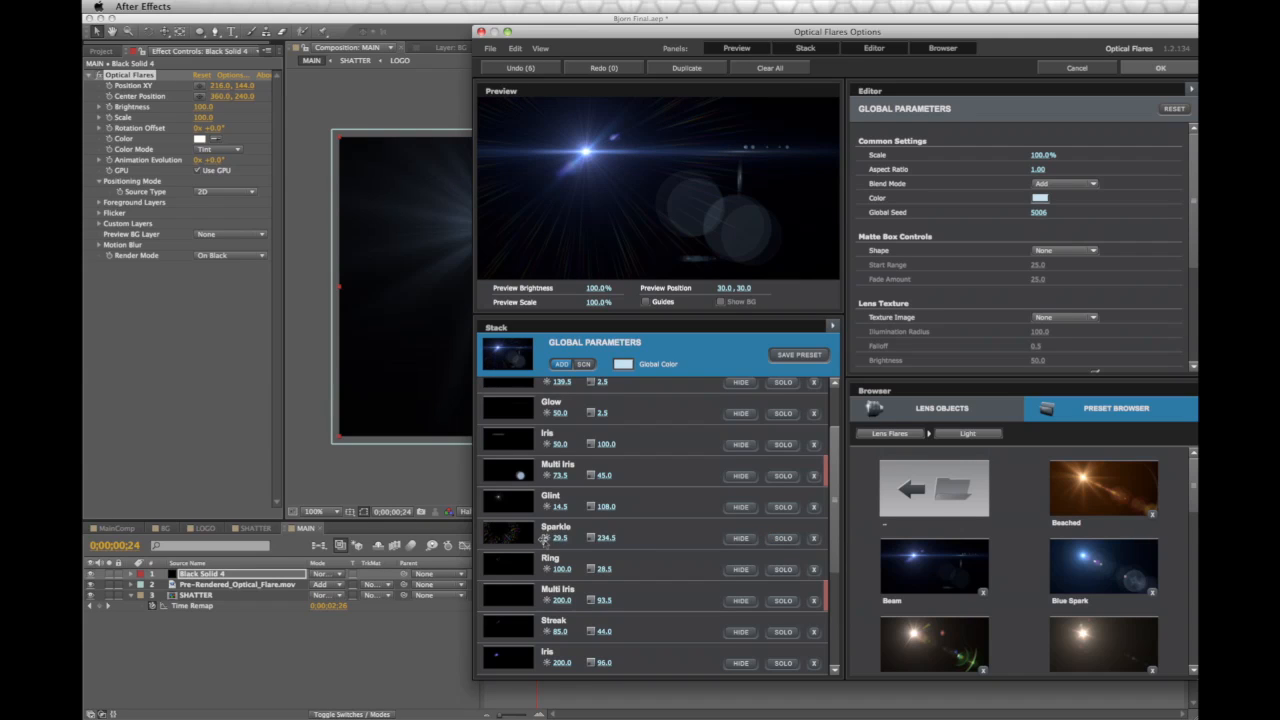
drag(544, 540, 545, 540)
Reposition the flare's source point in the comp and experiment with its brightness
click(1158, 68)
drag(507, 229, 613, 447)
drag(611, 287, 617, 362)
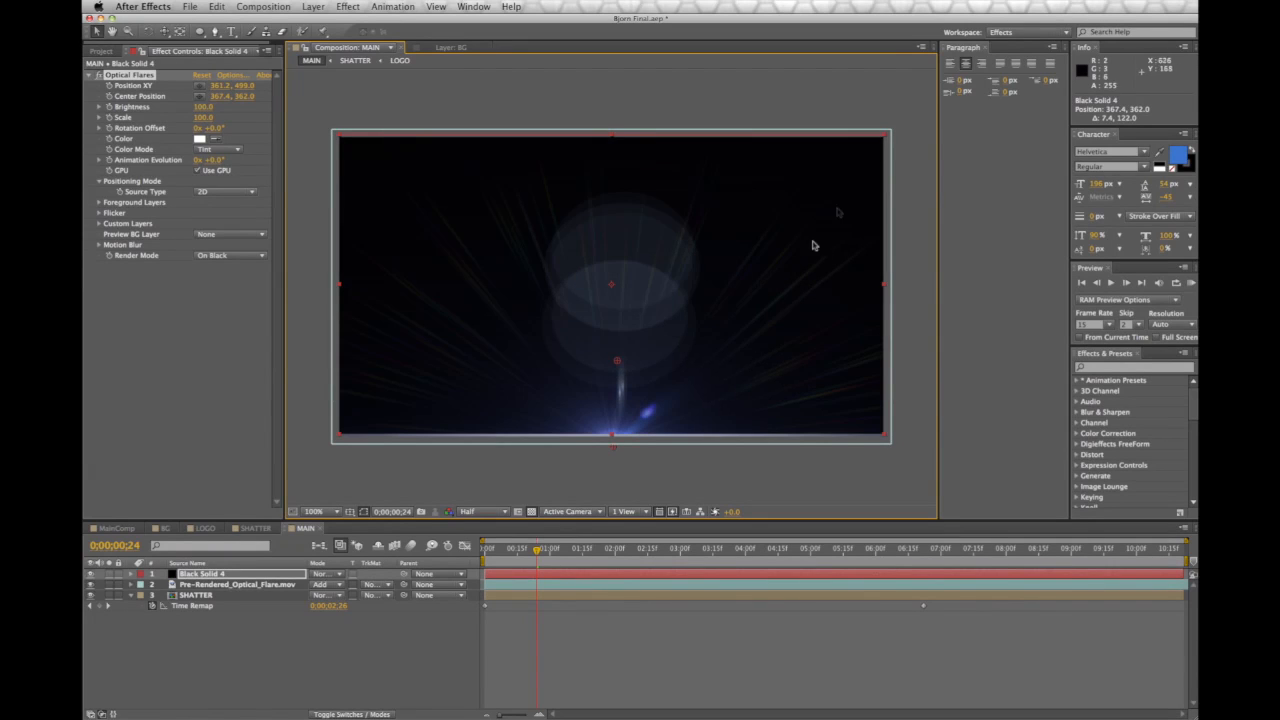
drag(612, 450, 540, 297)
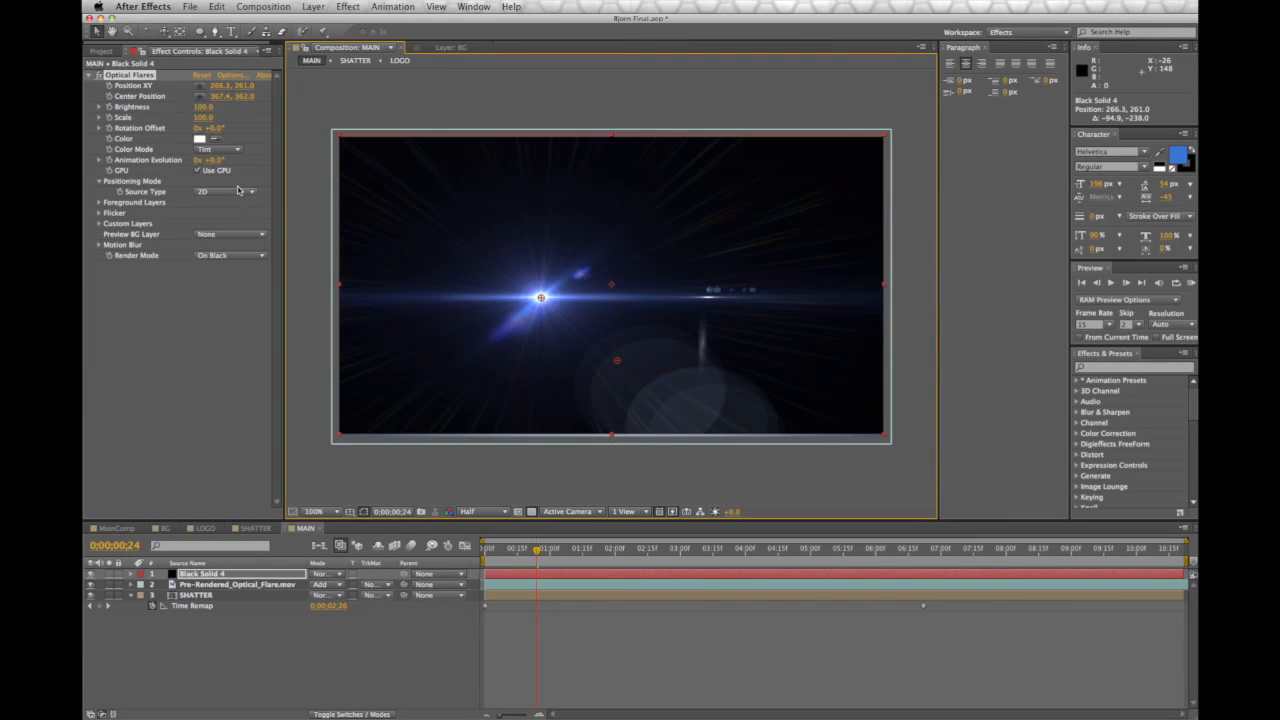
drag(203, 106, 260, 106)
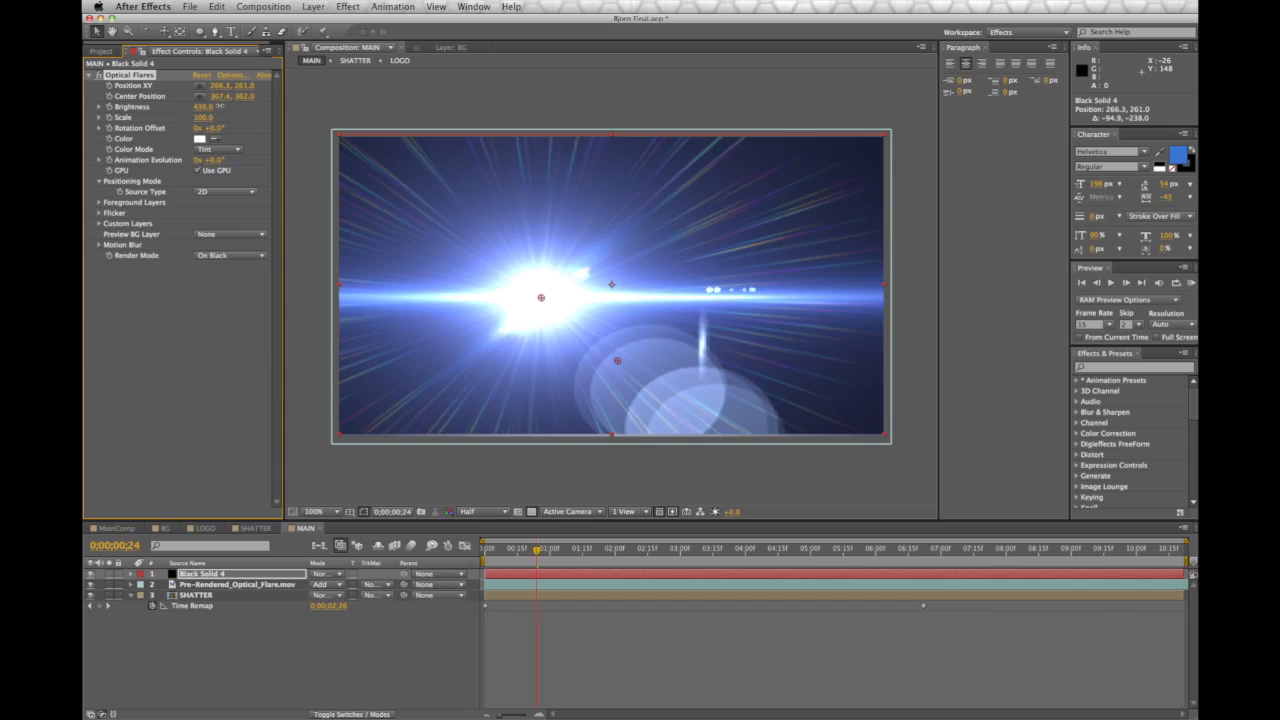
drag(540, 297, 577, 300)
drag(203, 106, 176, 109)
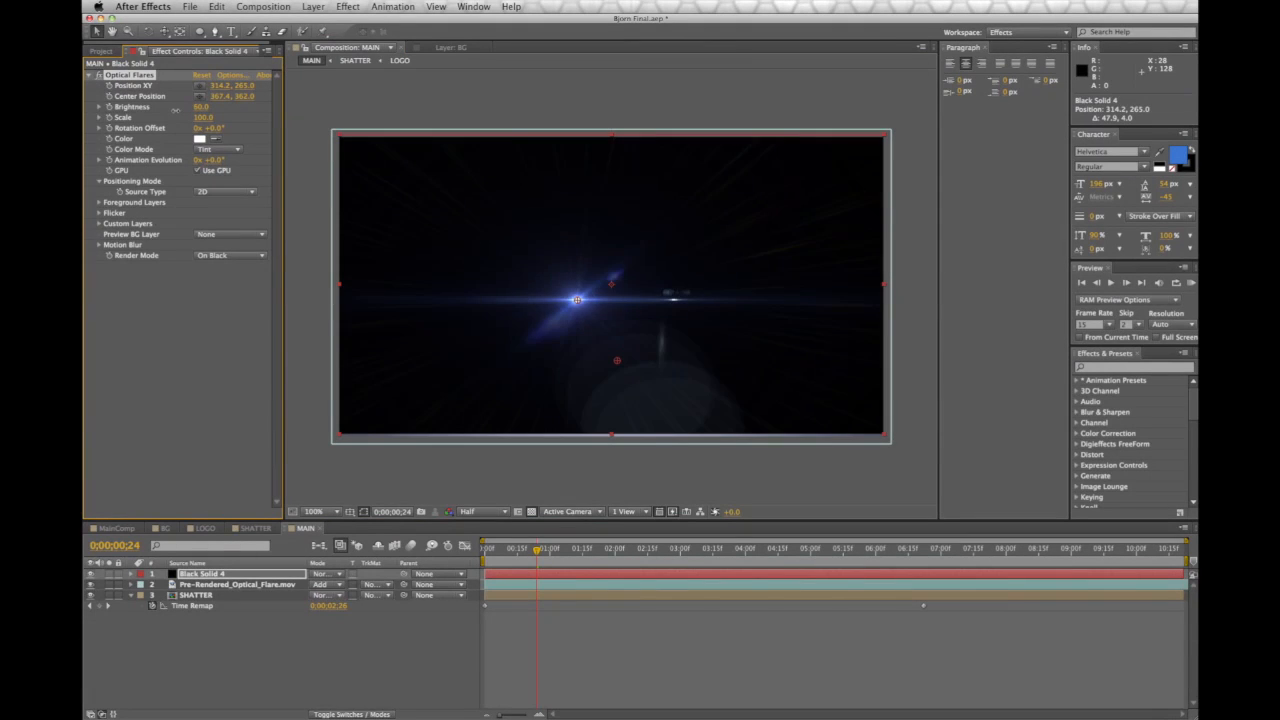
mouse_move(579, 300)
mouse_down()
mouse_move(692, 298)
mouse_move(561, 295)
mouse_up()
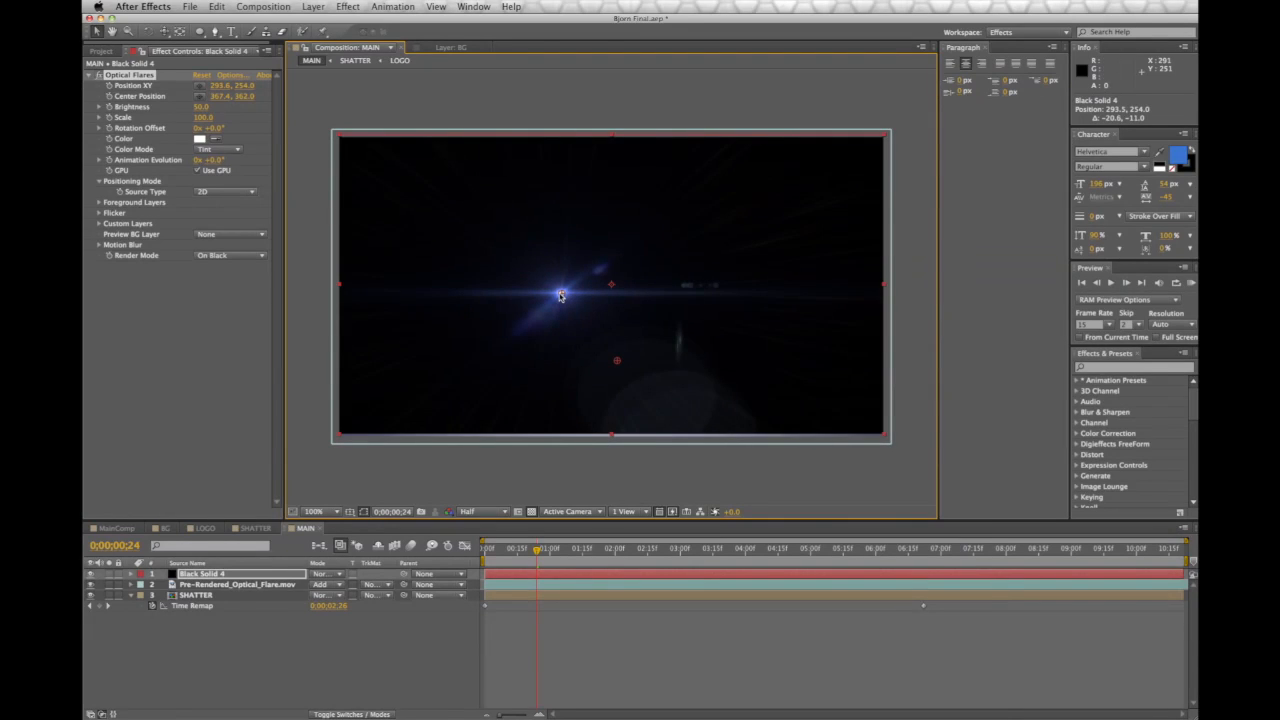
Delete the Optical Flares effect and the Black Solid 4 layer, then scrub the timeline
click(122, 107)
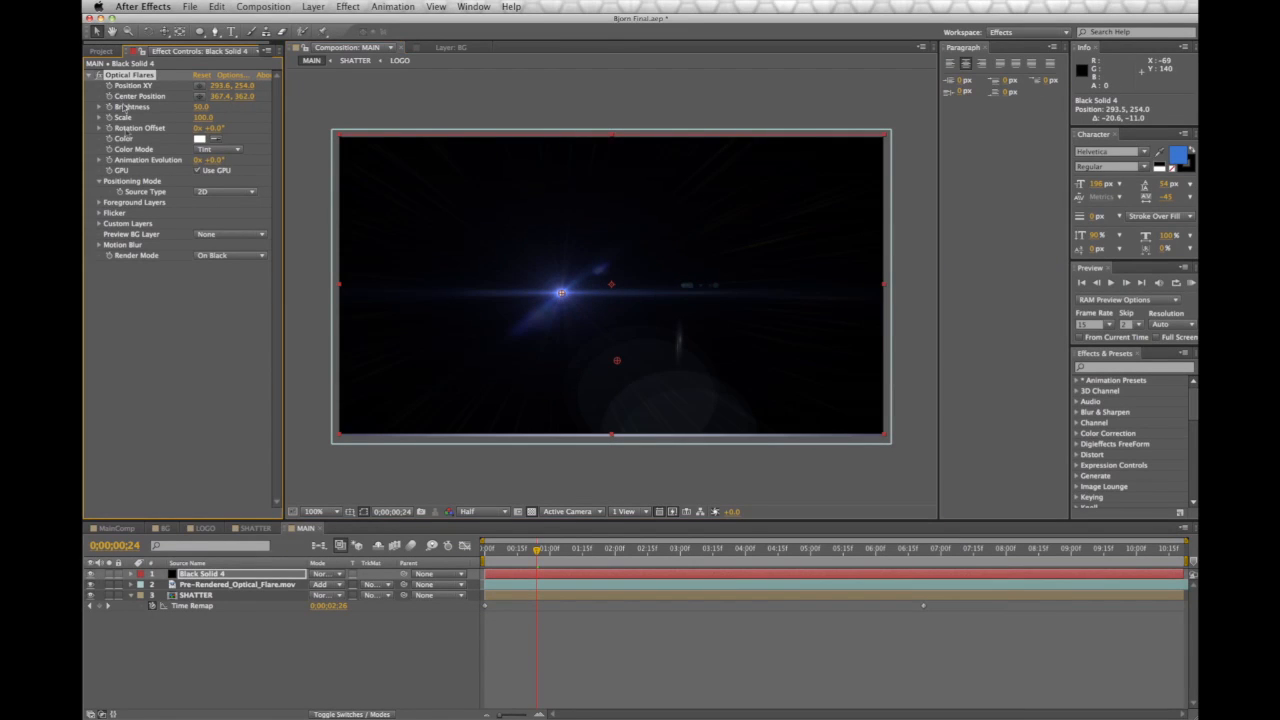
key(Delete)
click(200, 574)
key(Delete)
drag(536, 550, 946, 585)
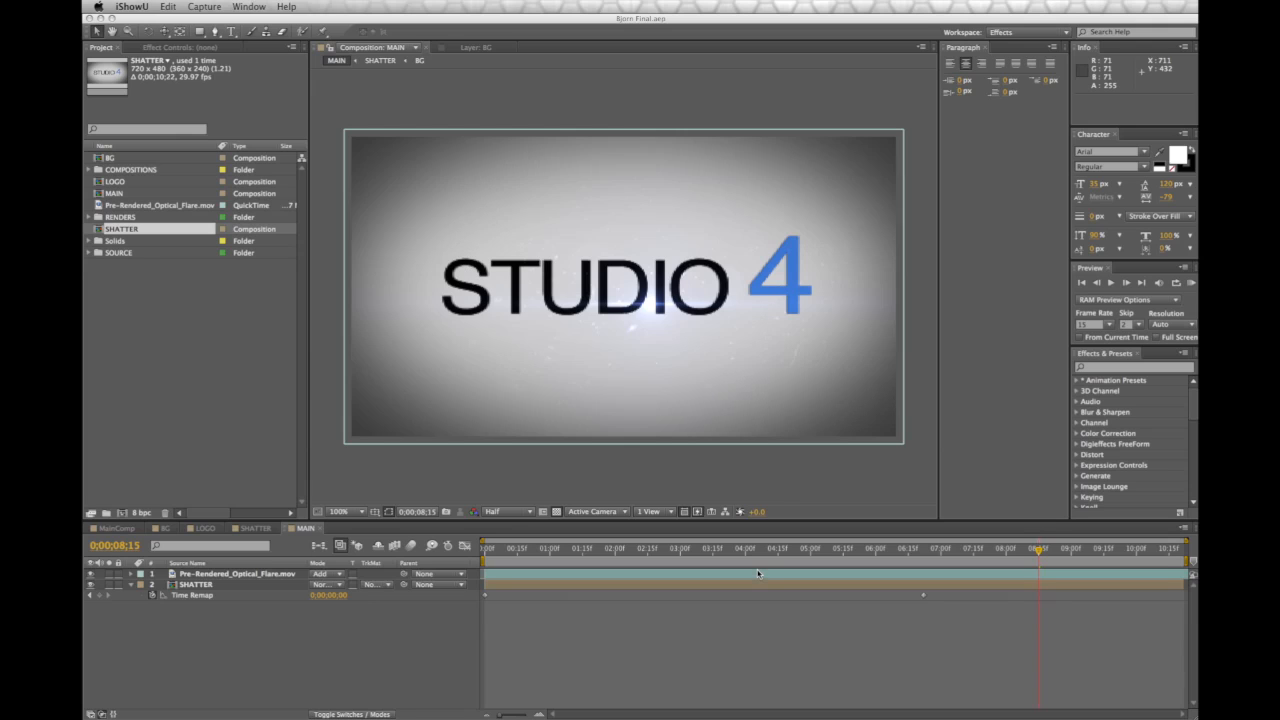
Set the Composition preview resolution to Full and switch to the SHATTER comp
click(503, 518)
click(505, 512)
click(513, 545)
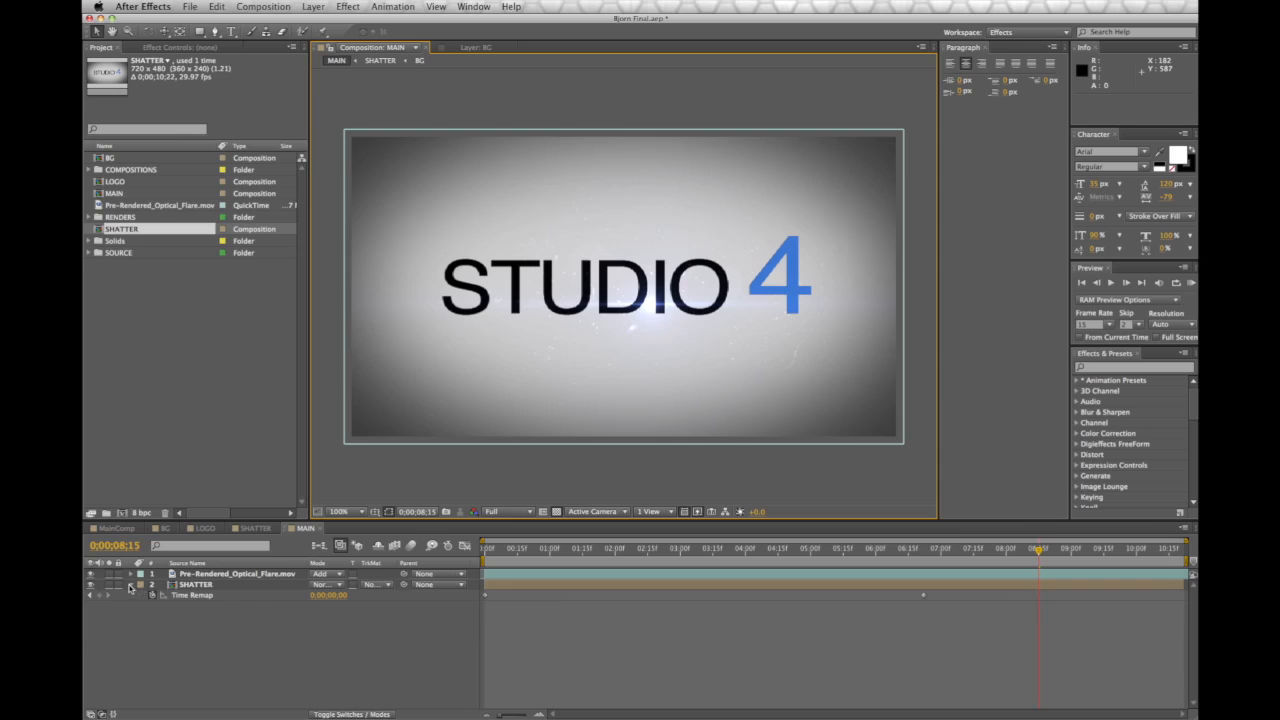
click(258, 529)
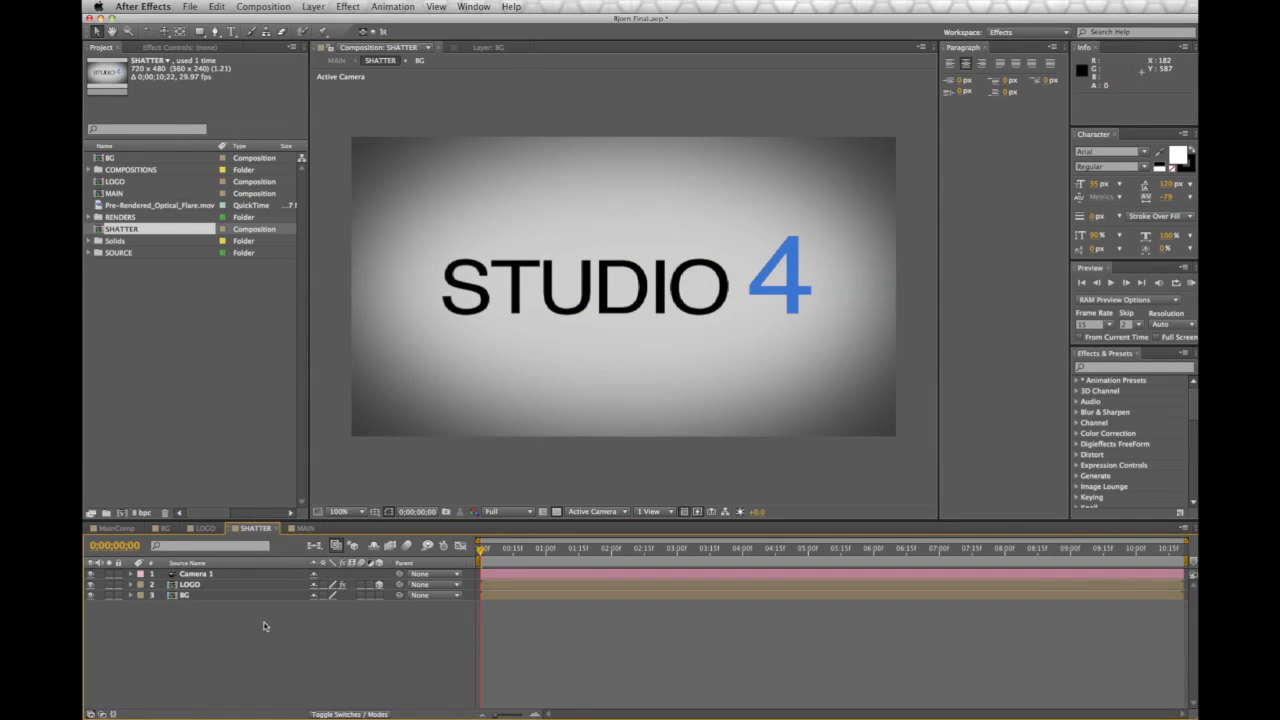
Duplicate the LOGO layer with Cmd+D and rename the lower copy Shadow
click(268, 6)
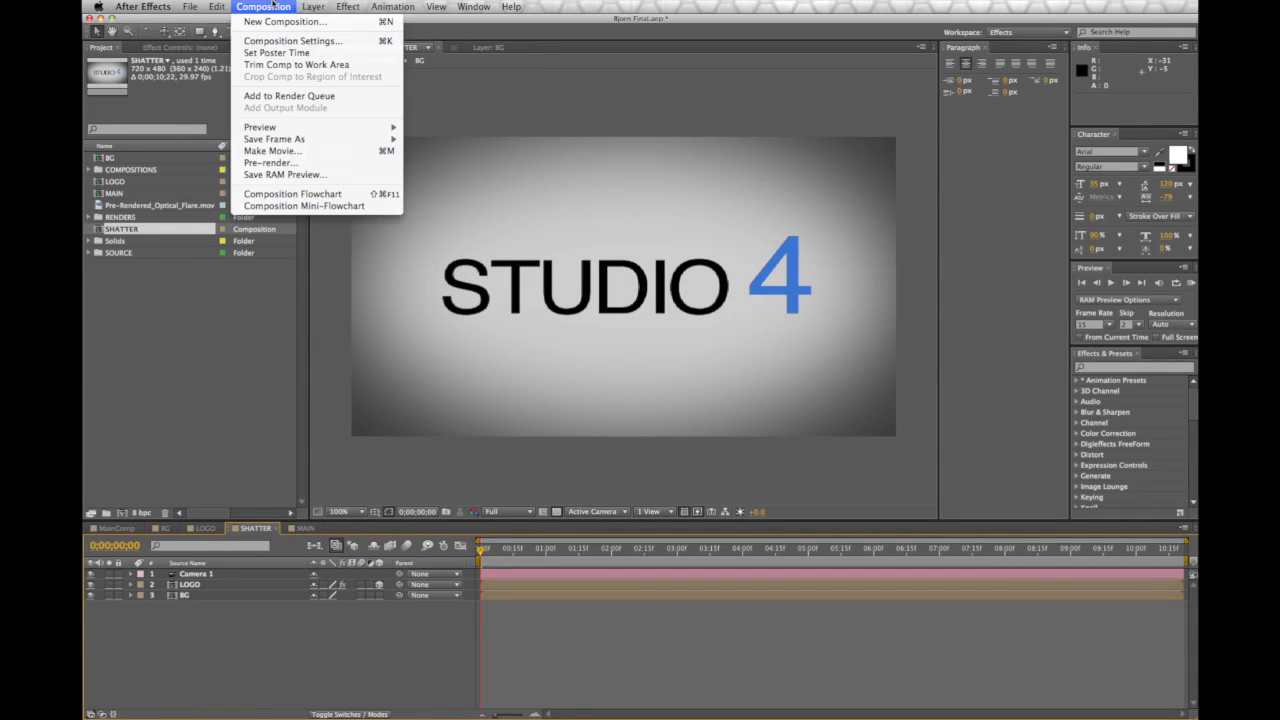
click(281, 601)
click(200, 586)
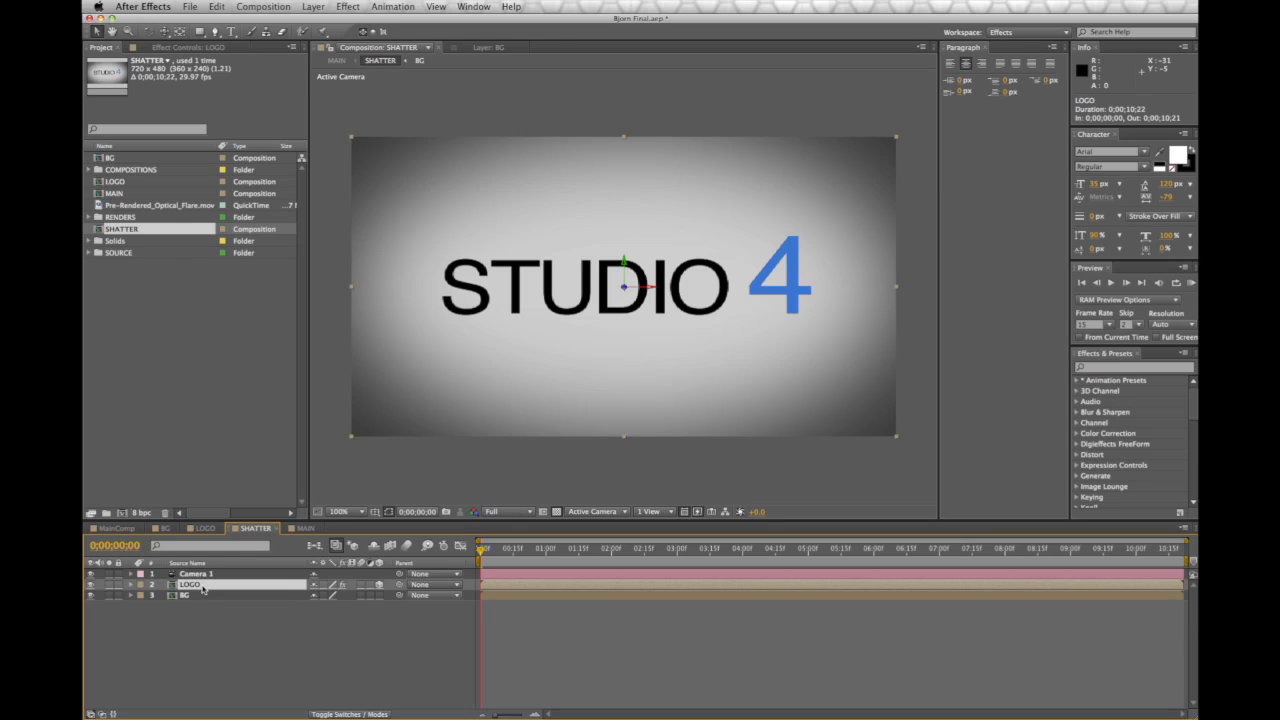
key(super+d)
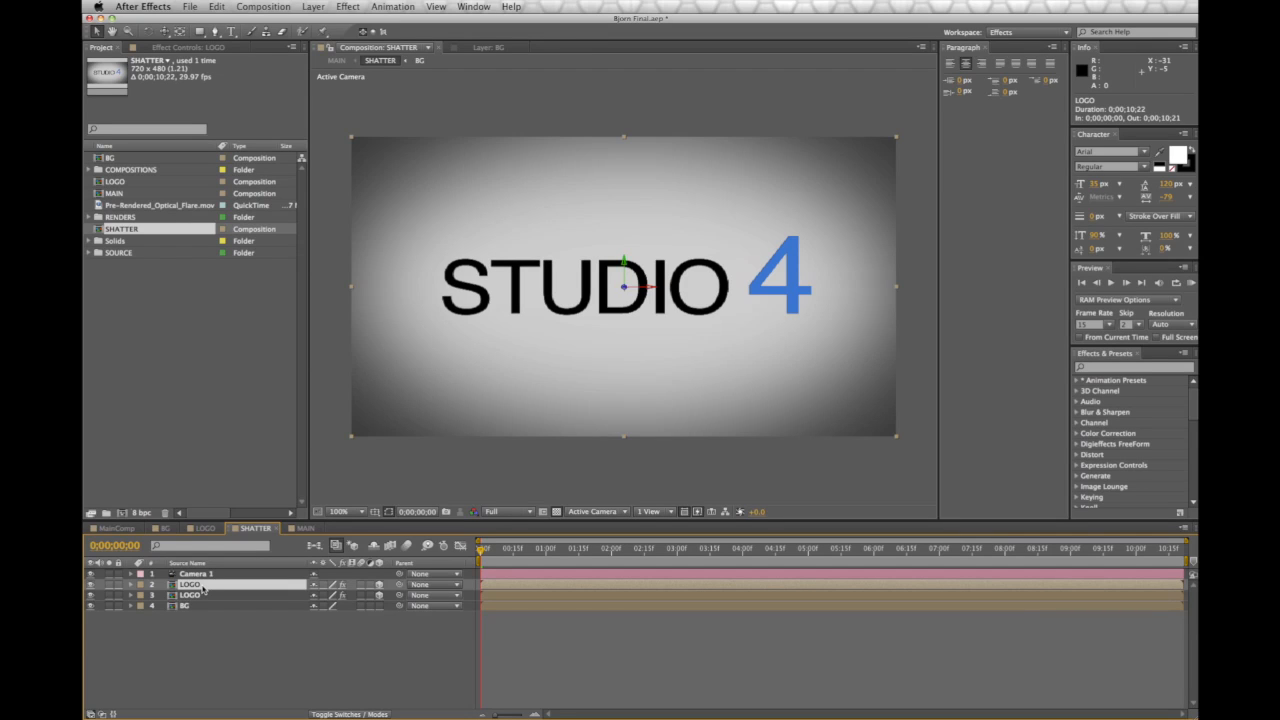
click(205, 596)
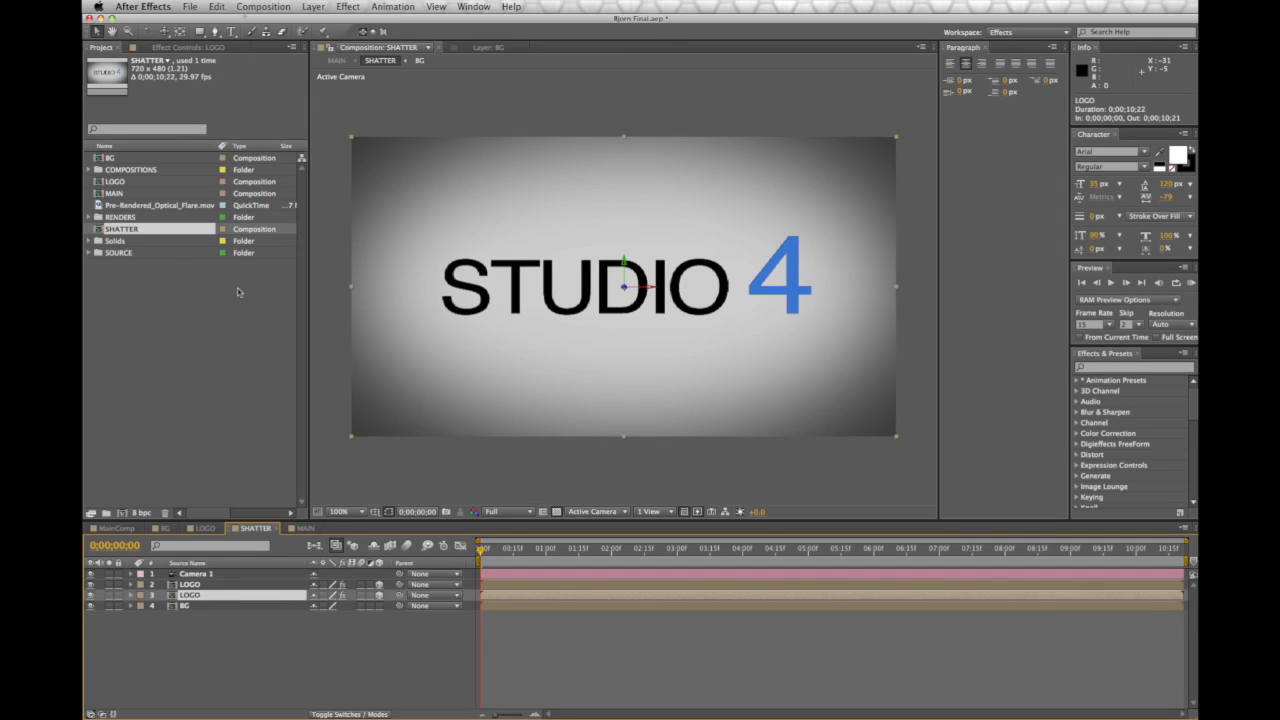
click(220, 10)
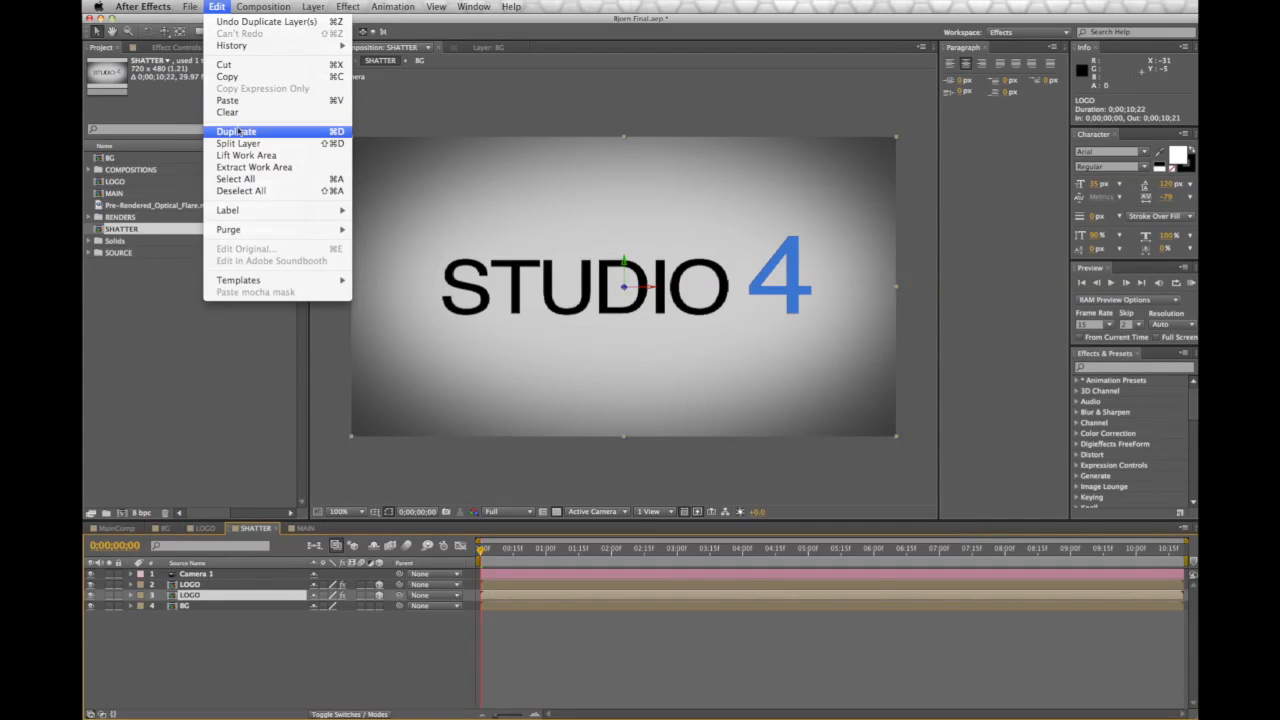
click(299, 684)
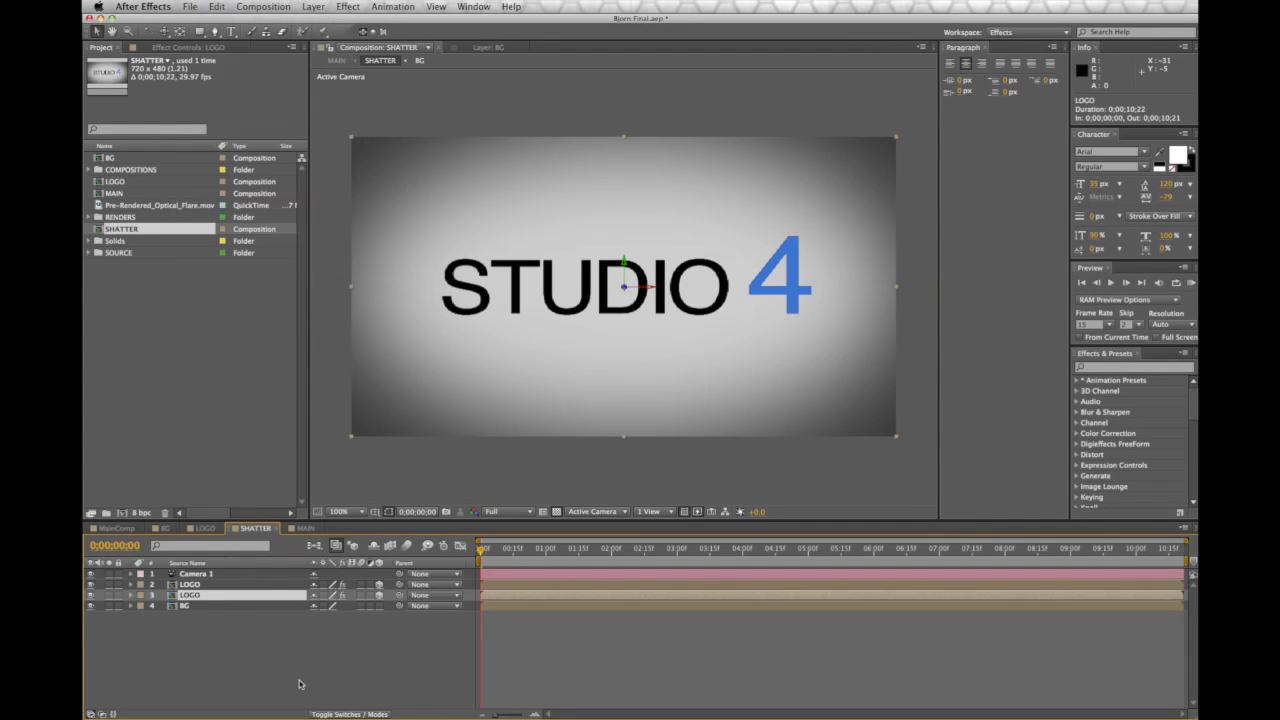
key(Return)
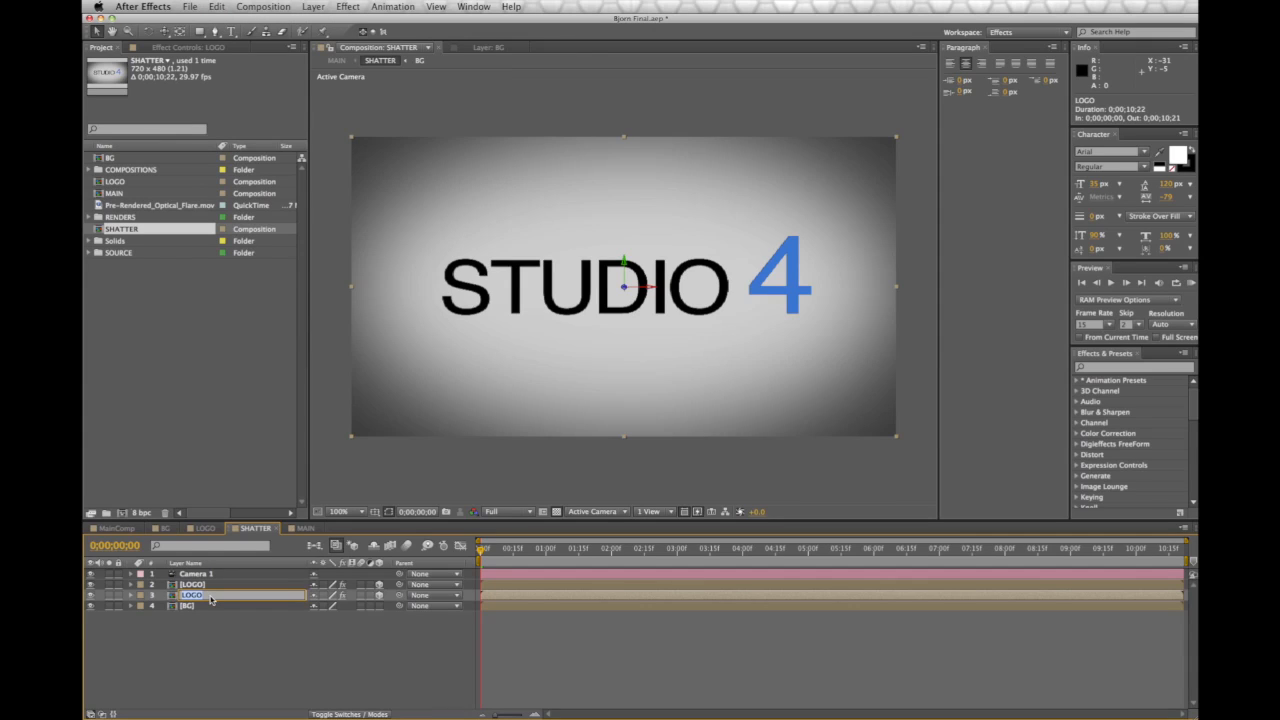
text(Shadow)
key(Return)
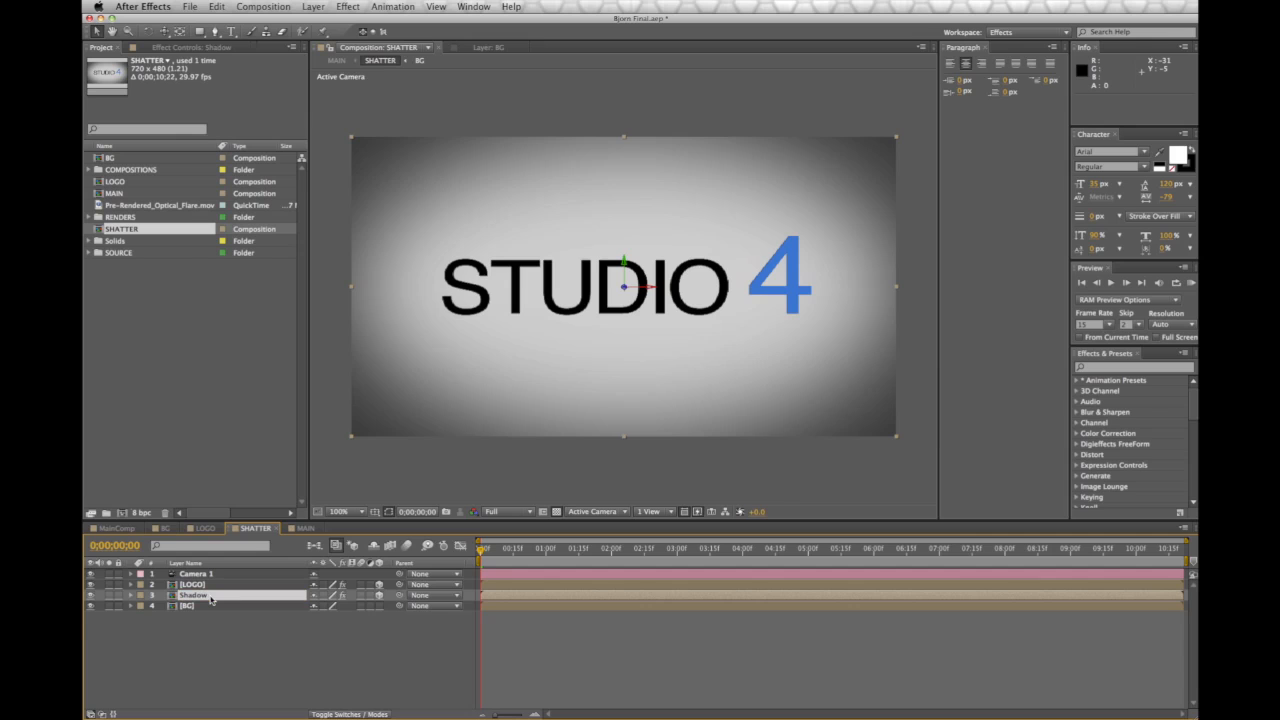
Add a Tint effect to the Shadow layer, collapsing the Shatter properties
click(190, 47)
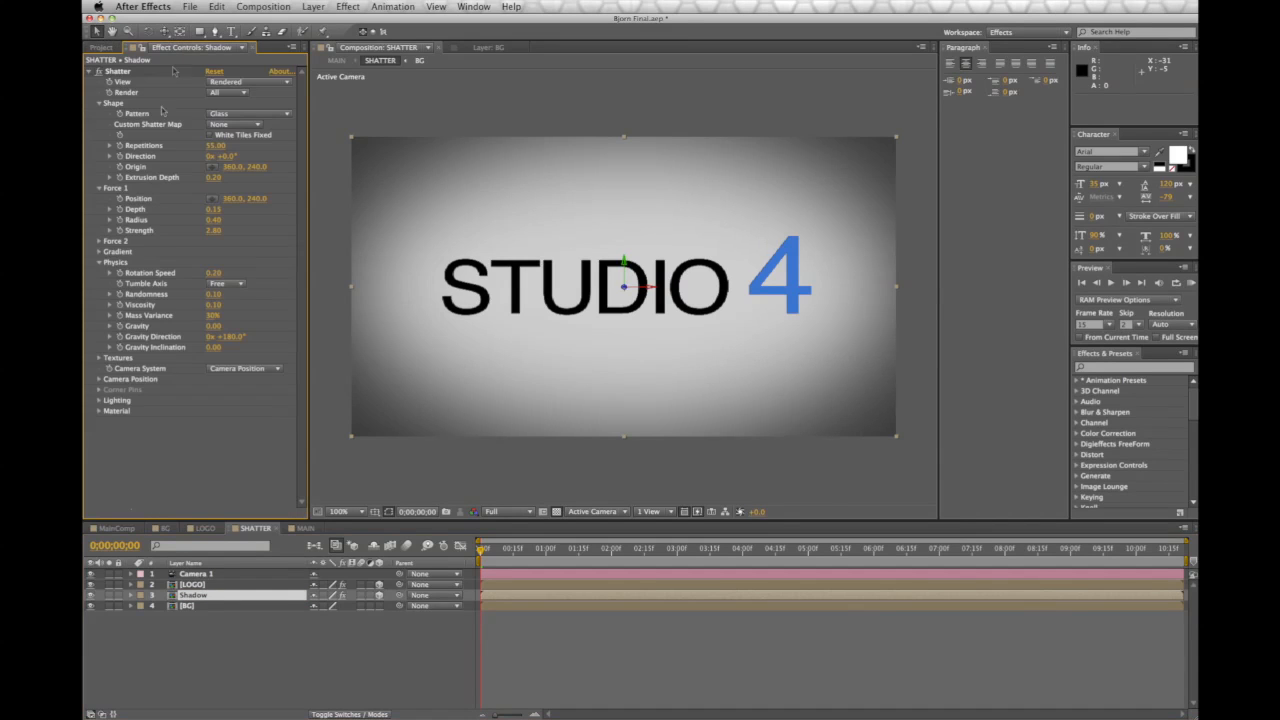
click(88, 73)
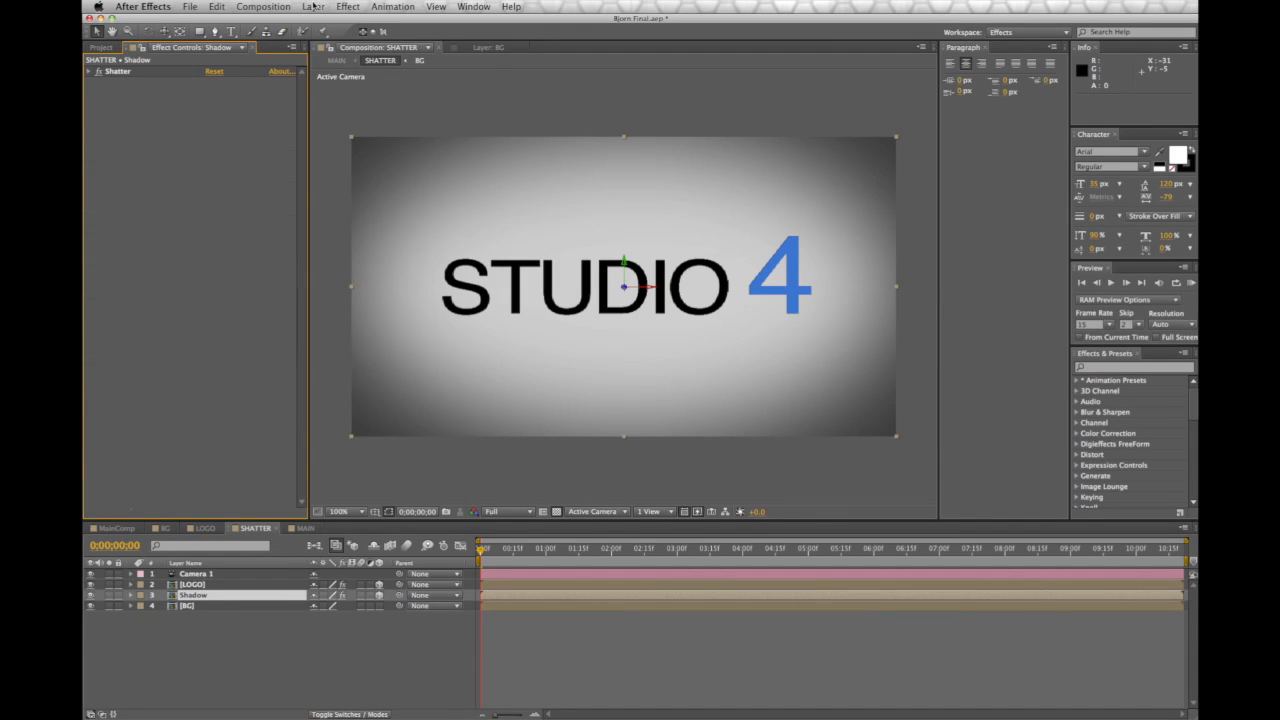
click(313, 6)
mouse_move(350, 6)
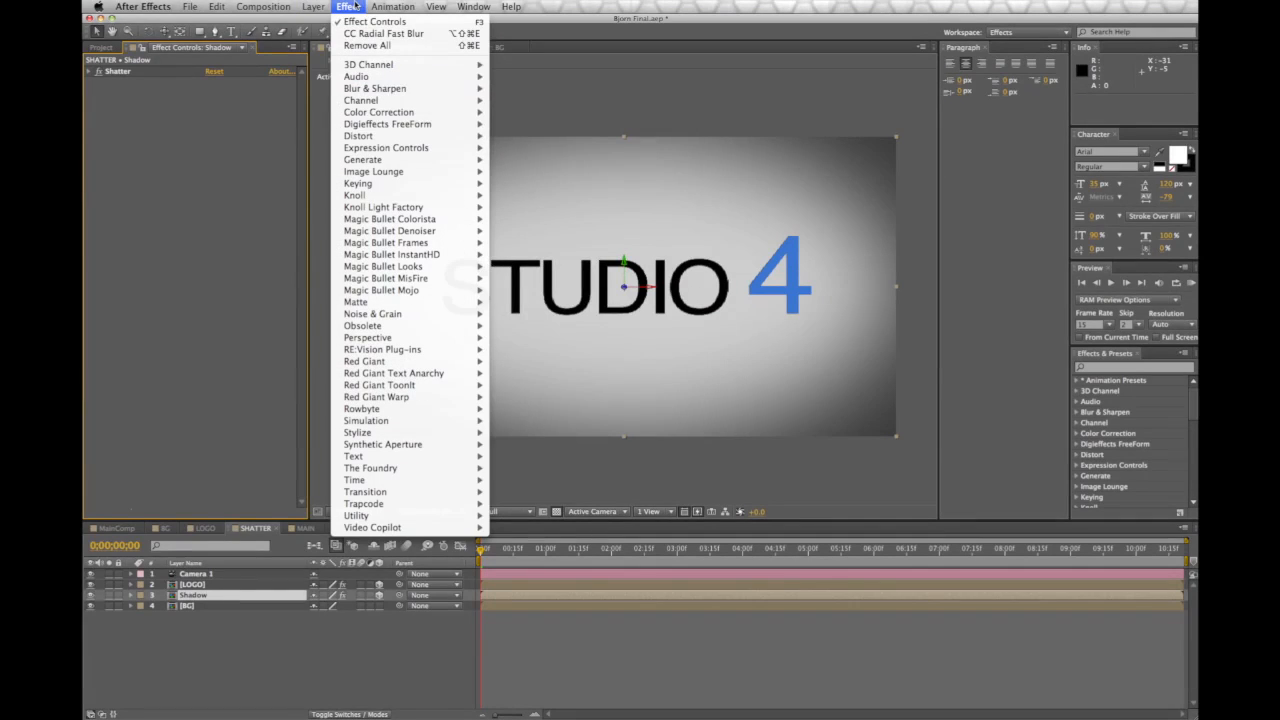
mouse_move(400, 112)
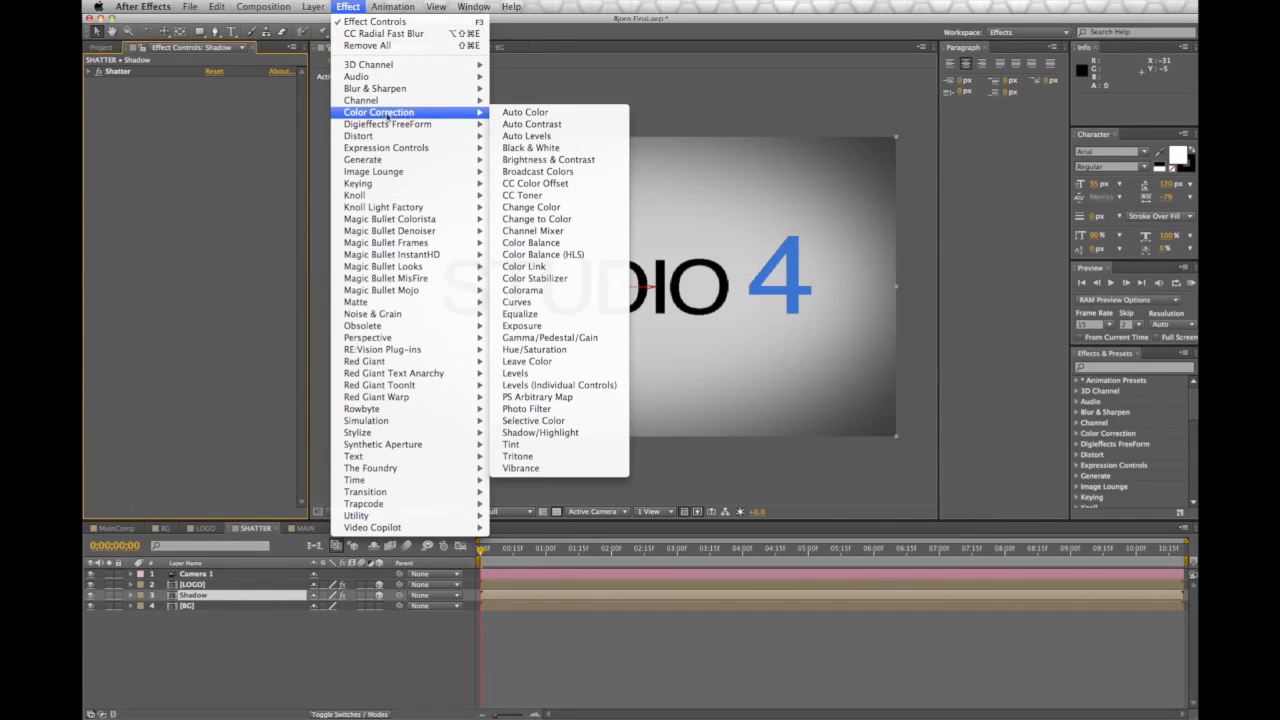
click(573, 446)
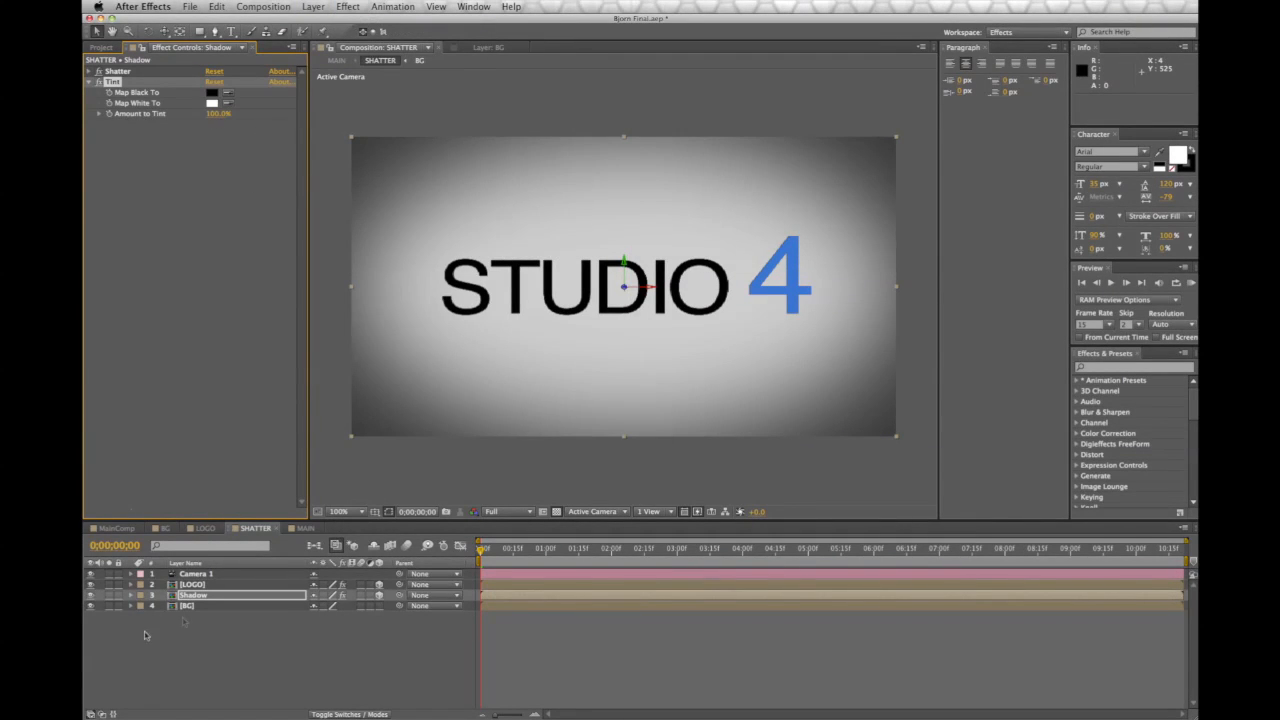
Set Tint's Map White To black, then make the top LOGO layer visible again
click(116, 585)
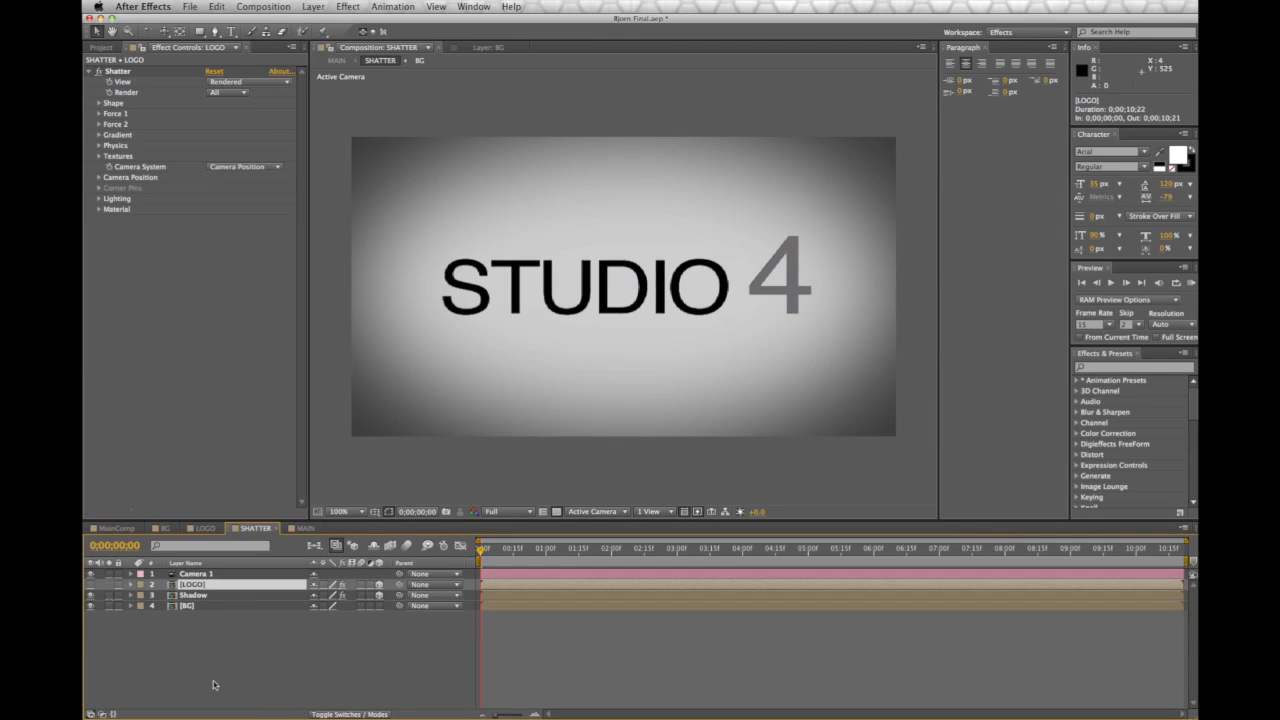
click(211, 597)
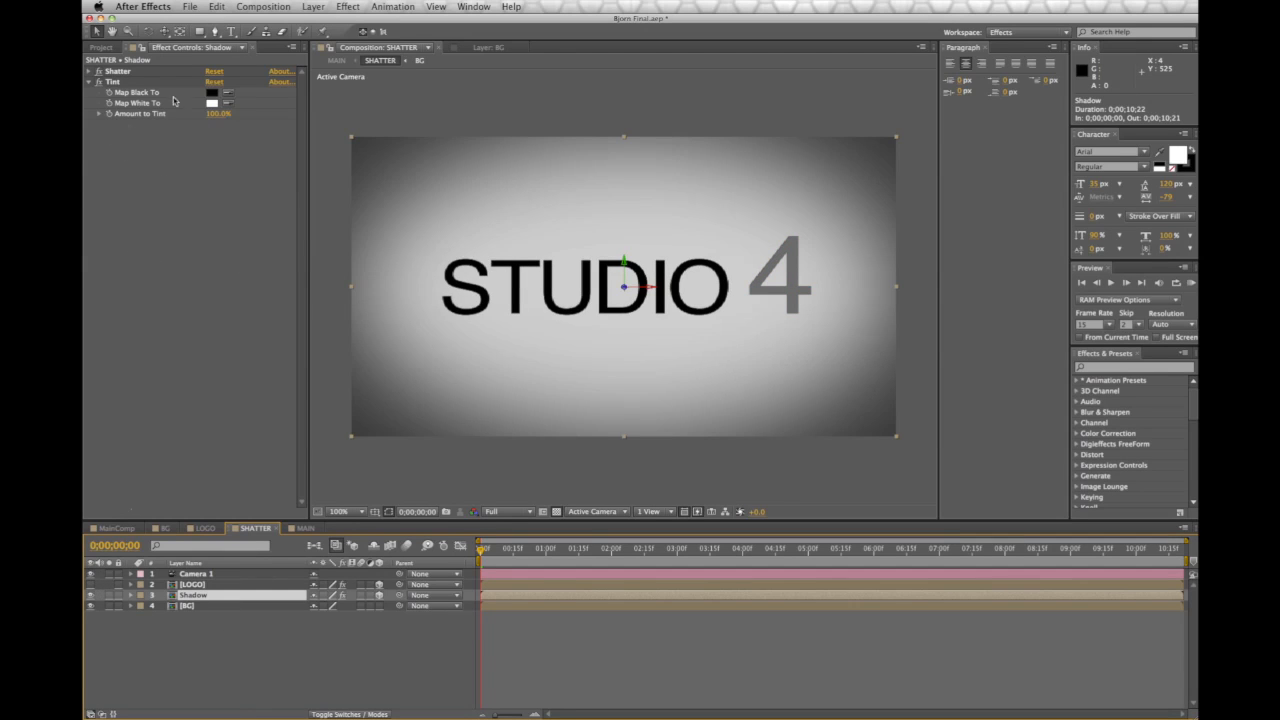
click(212, 103)
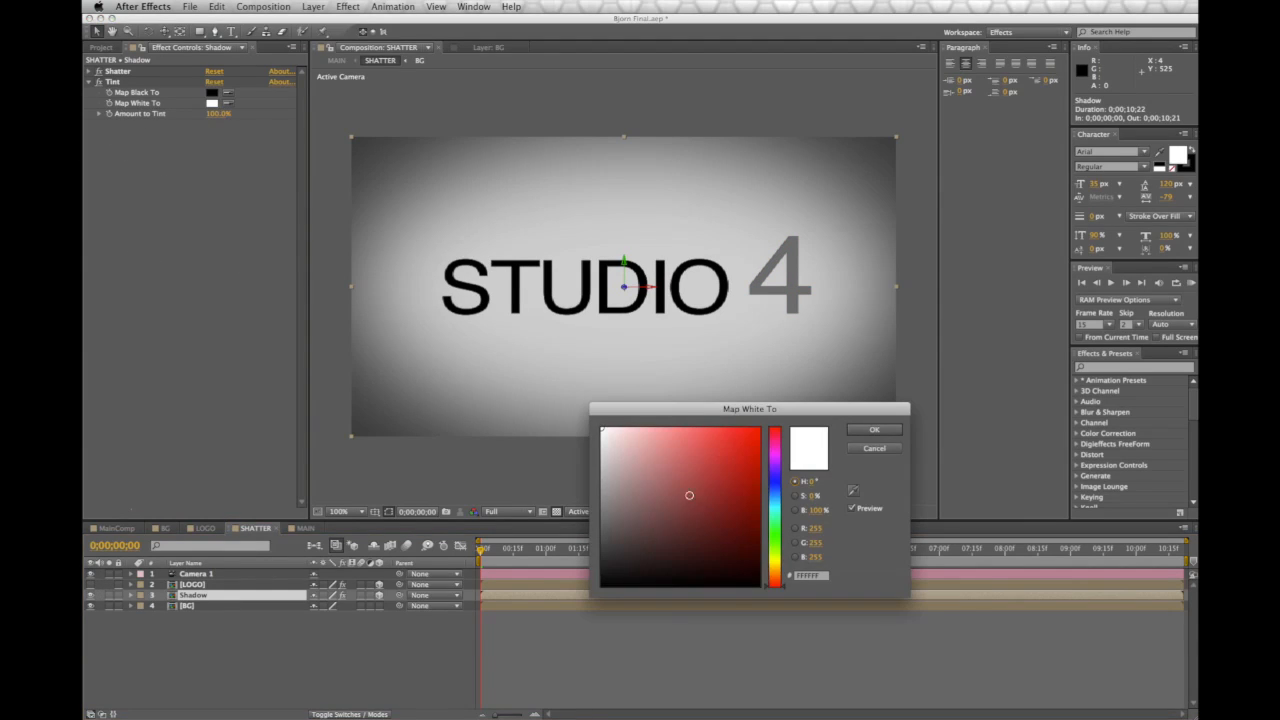
drag(603, 430, 590, 646)
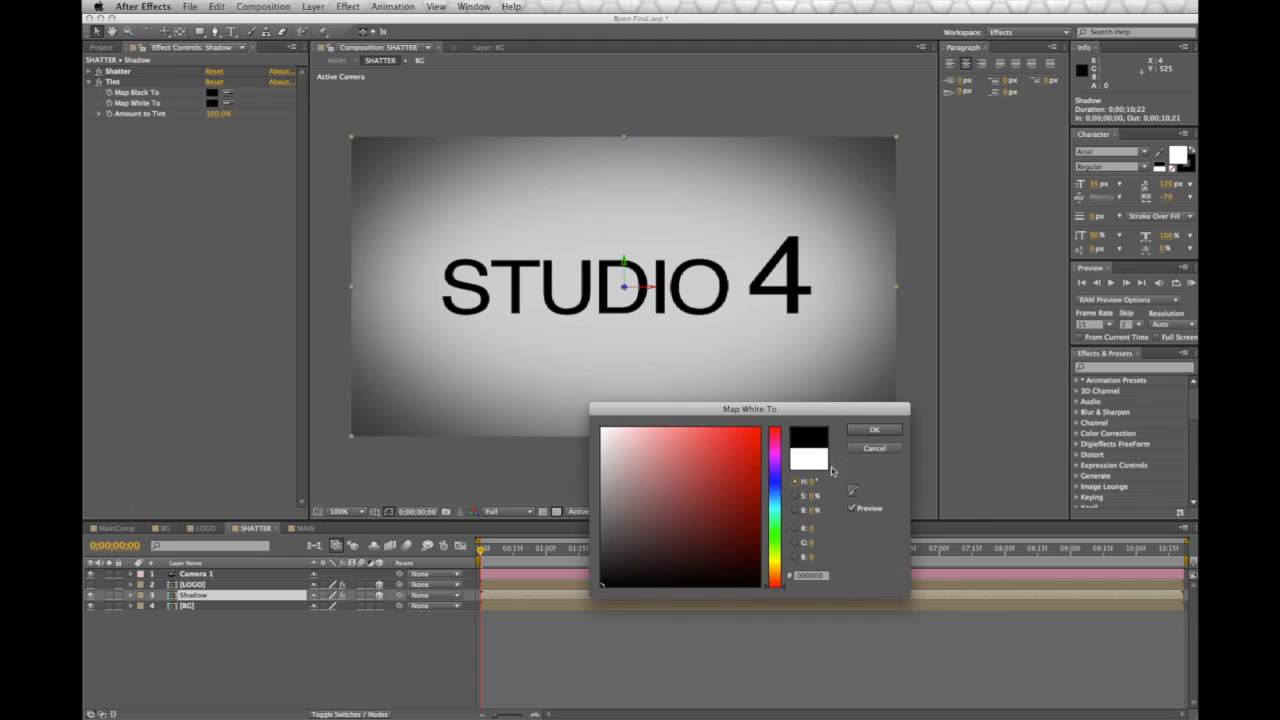
click(872, 430)
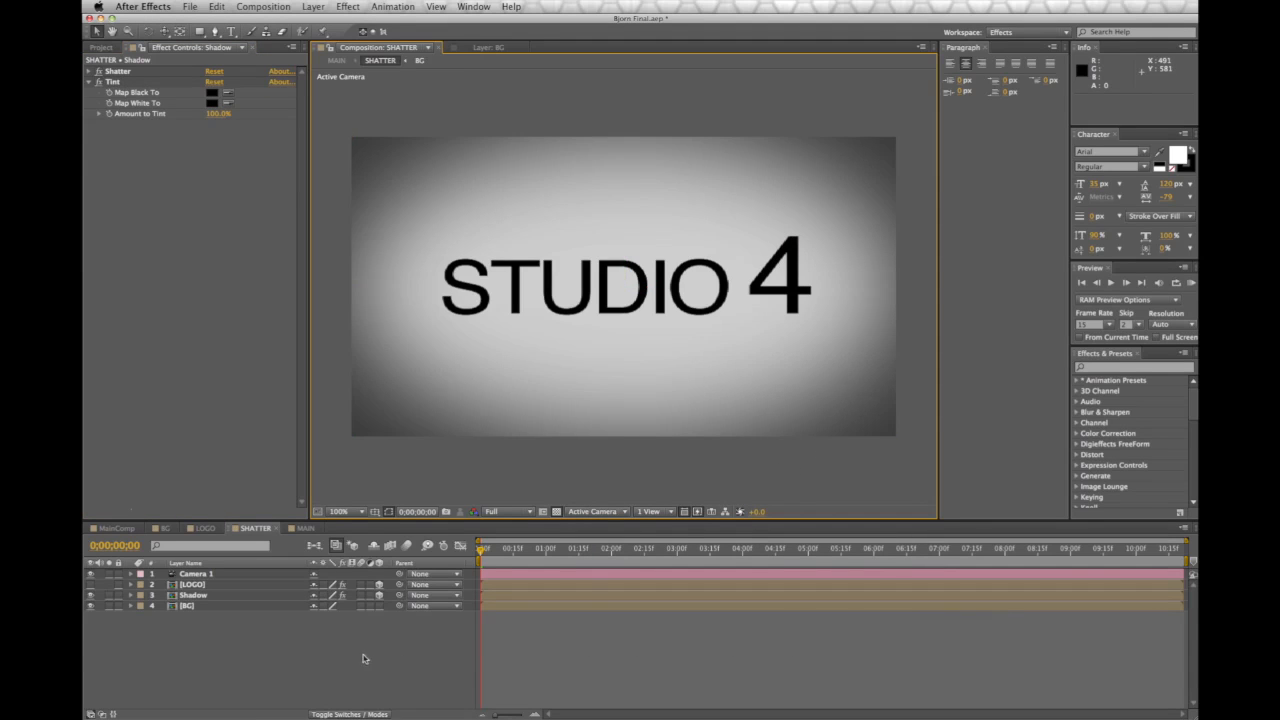
click(179, 595)
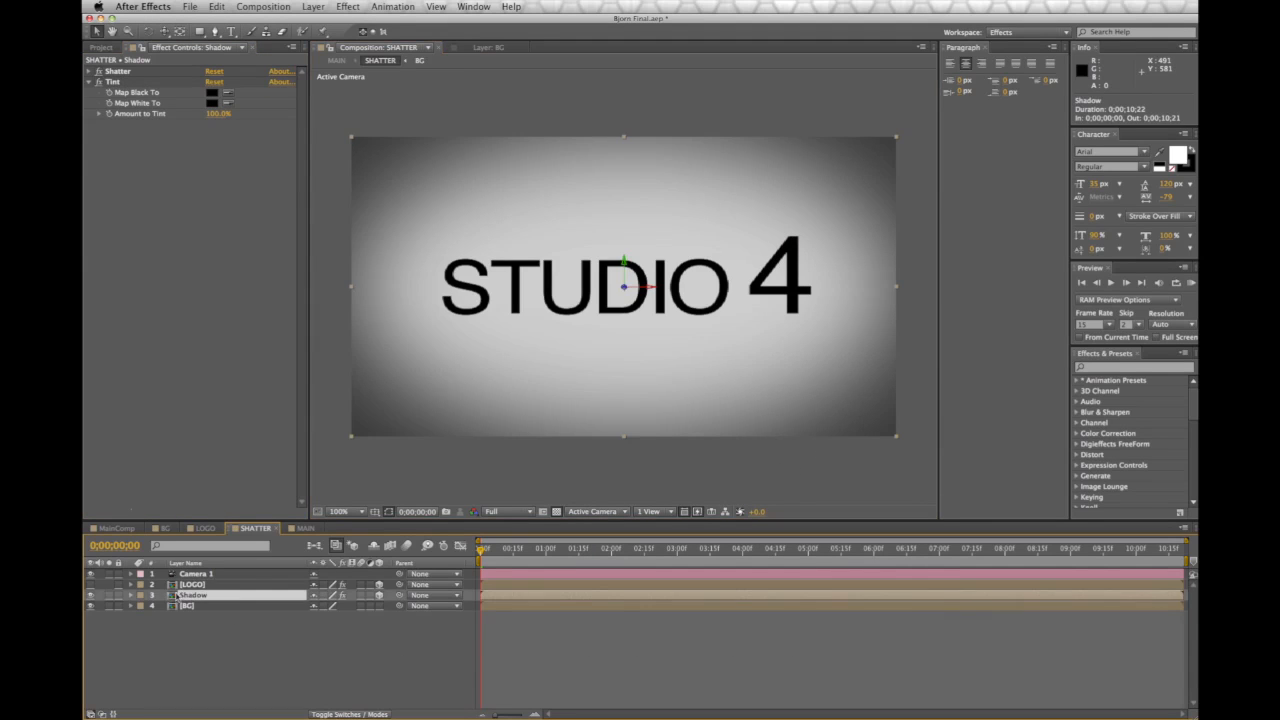
click(90, 595)
Add CC Radial Fast Blur to the Shadow layer with Amount 45, centred near 356, 142 above the text
click(347, 6)
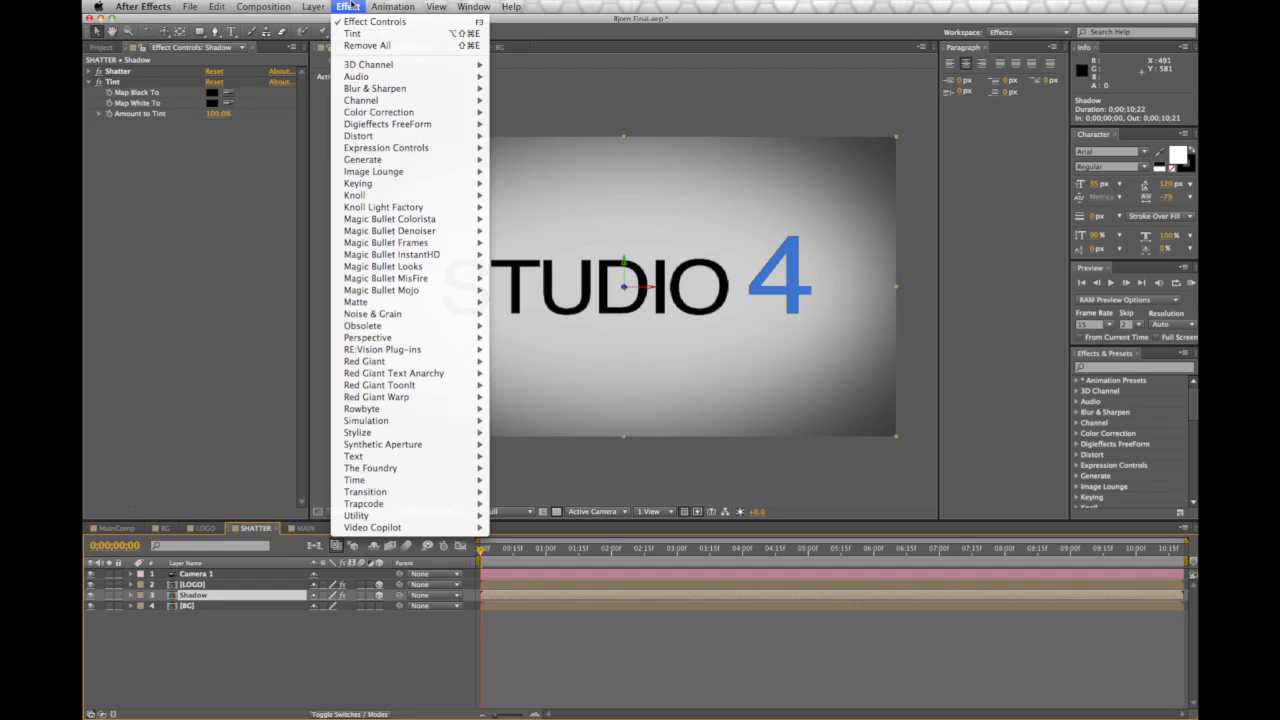
mouse_move(400, 88)
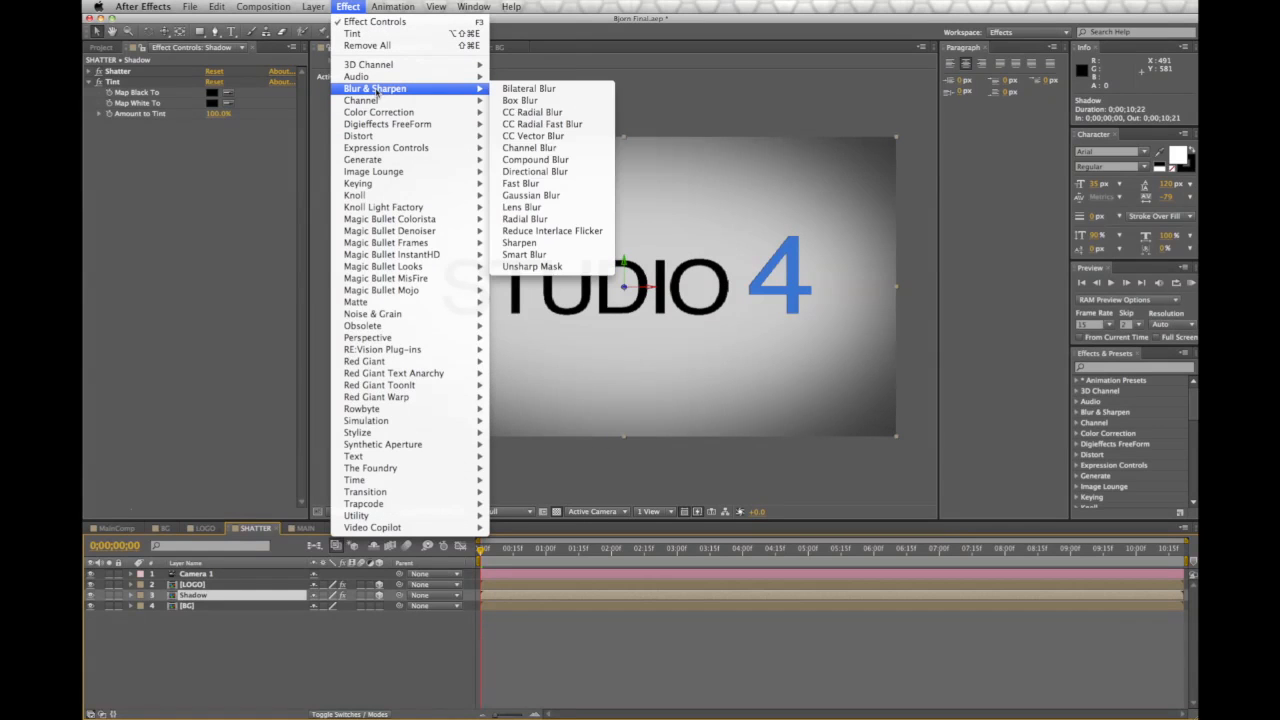
click(539, 125)
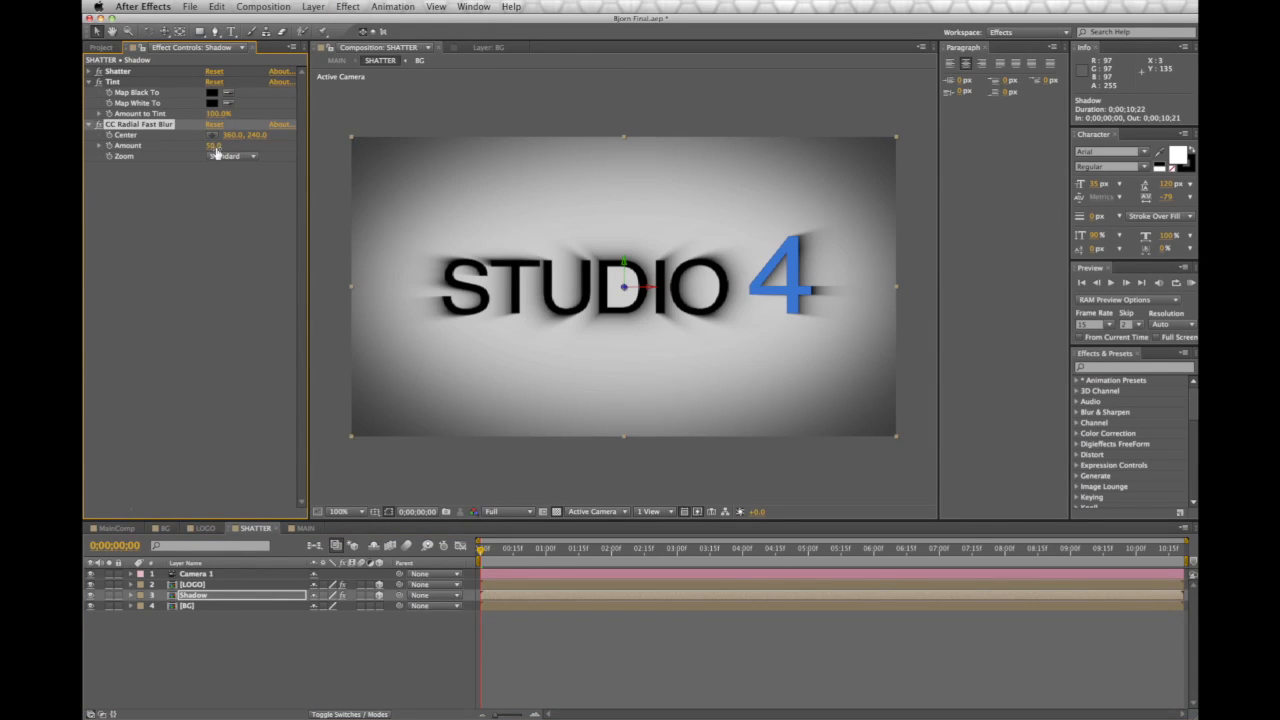
mouse_move(213, 146)
mouse_down()
mouse_move(272, 152)
mouse_move(252, 156)
mouse_up()
click(212, 134)
click(637, 229)
mouse_move(637, 229)
mouse_down()
mouse_move(621, 230)
mouse_move(620, 212)
mouse_move(620, 230)
mouse_up()
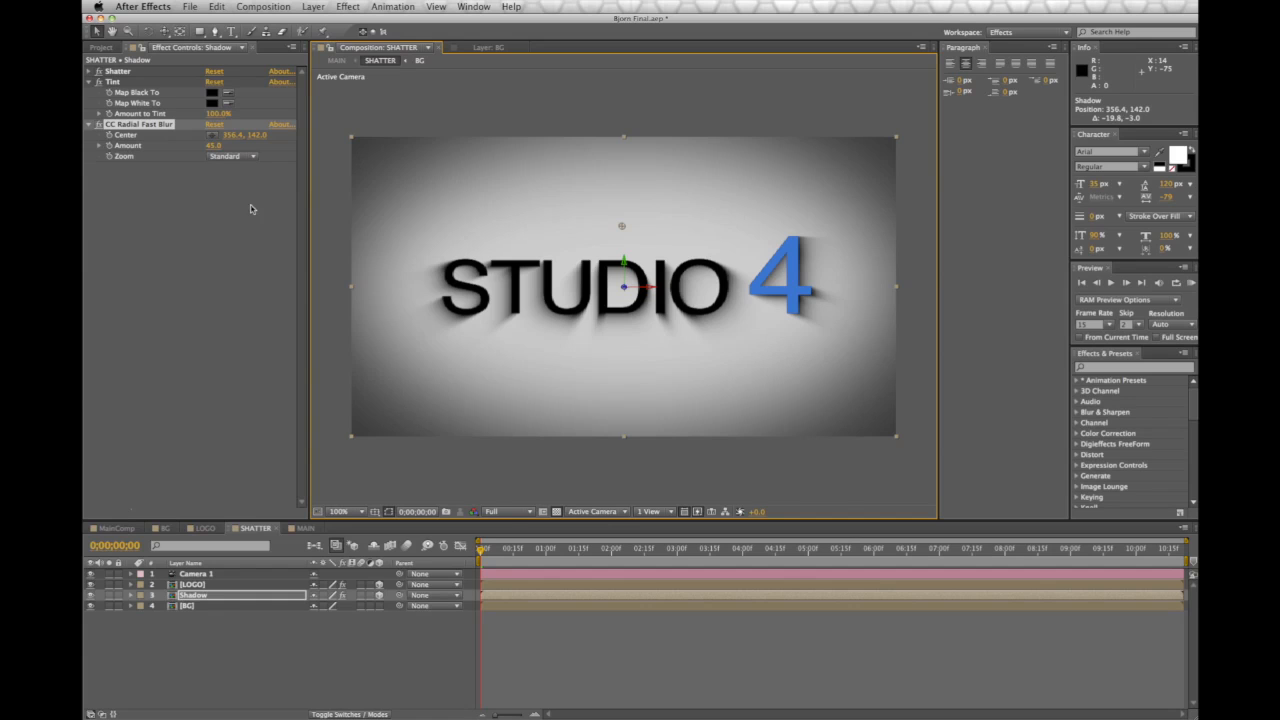
Duplicate the Shadow layer as Shadow 2 and lower its CC Radial Fast Blur Amount to about 5
click(207, 597)
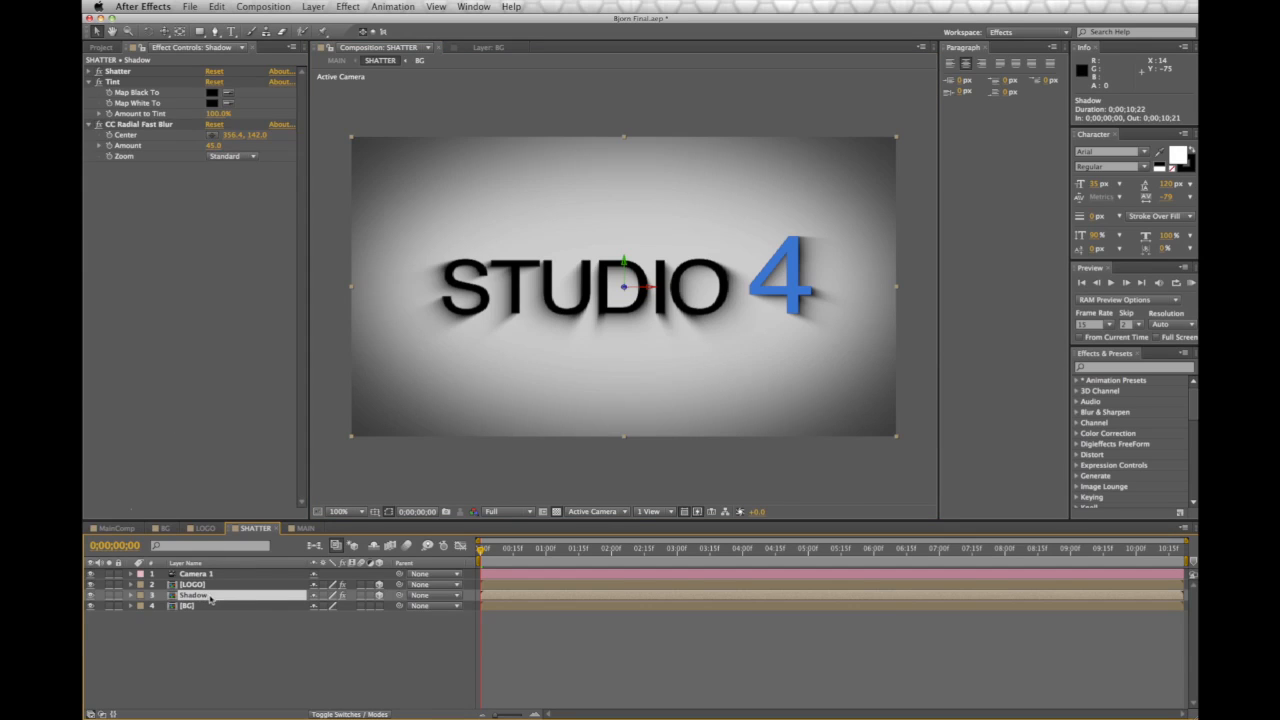
key(super+d)
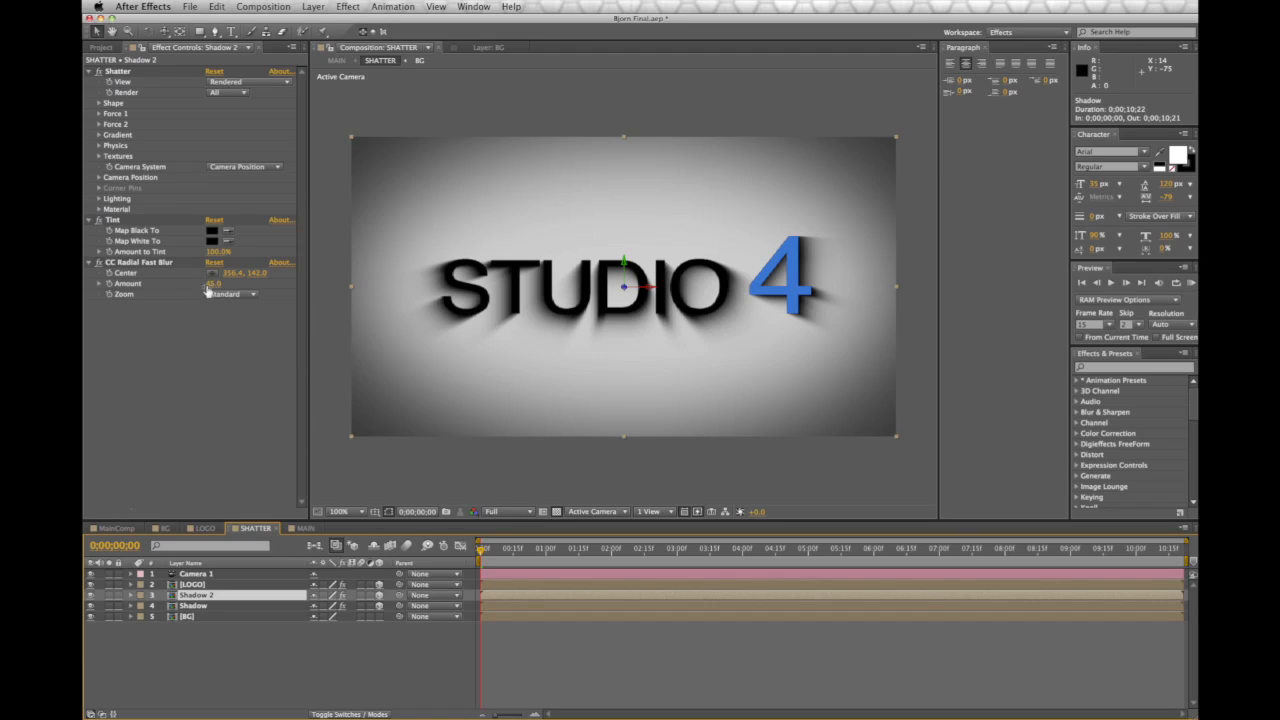
drag(213, 285, 186, 290)
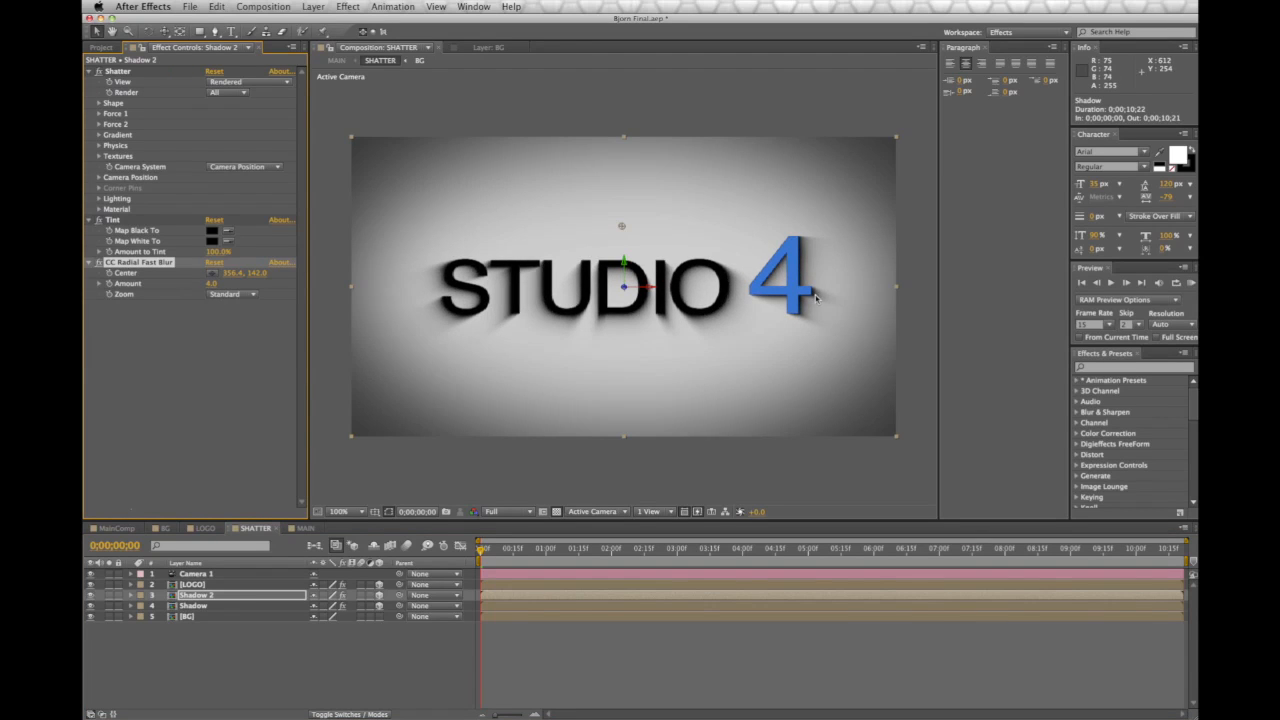
scroll(816, 297, up, 2)
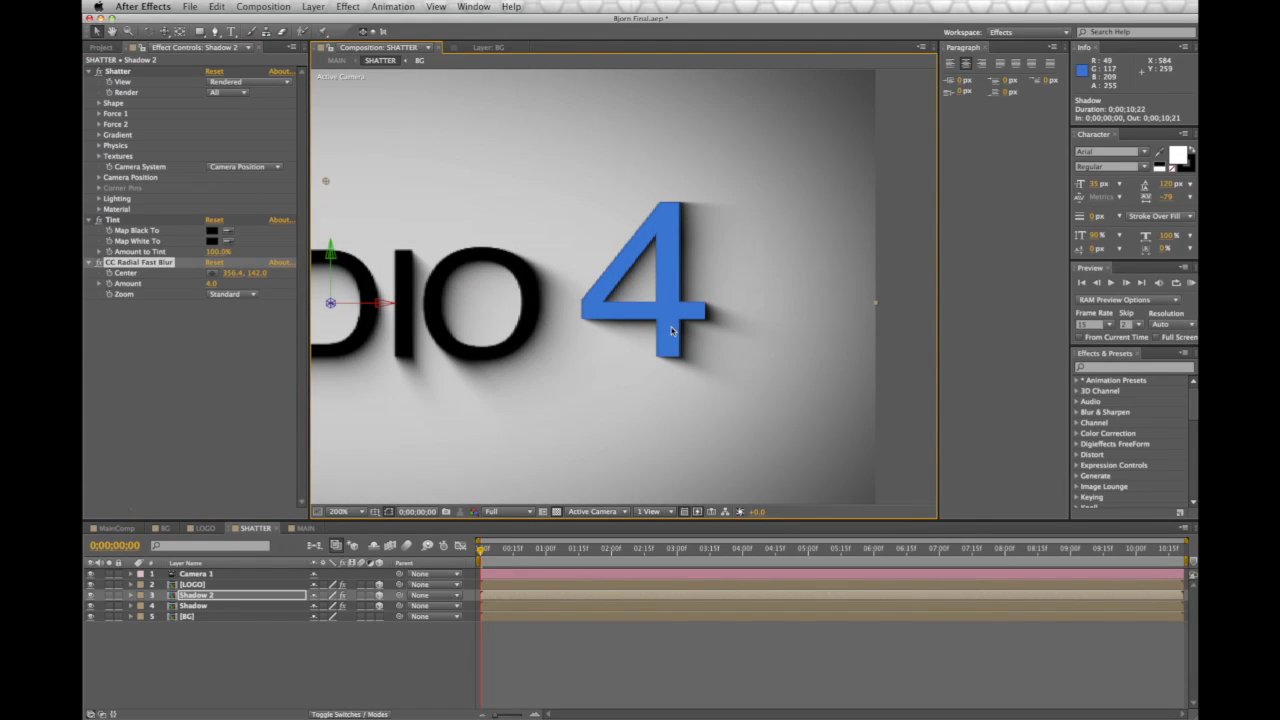
drag(211, 285, 212, 285)
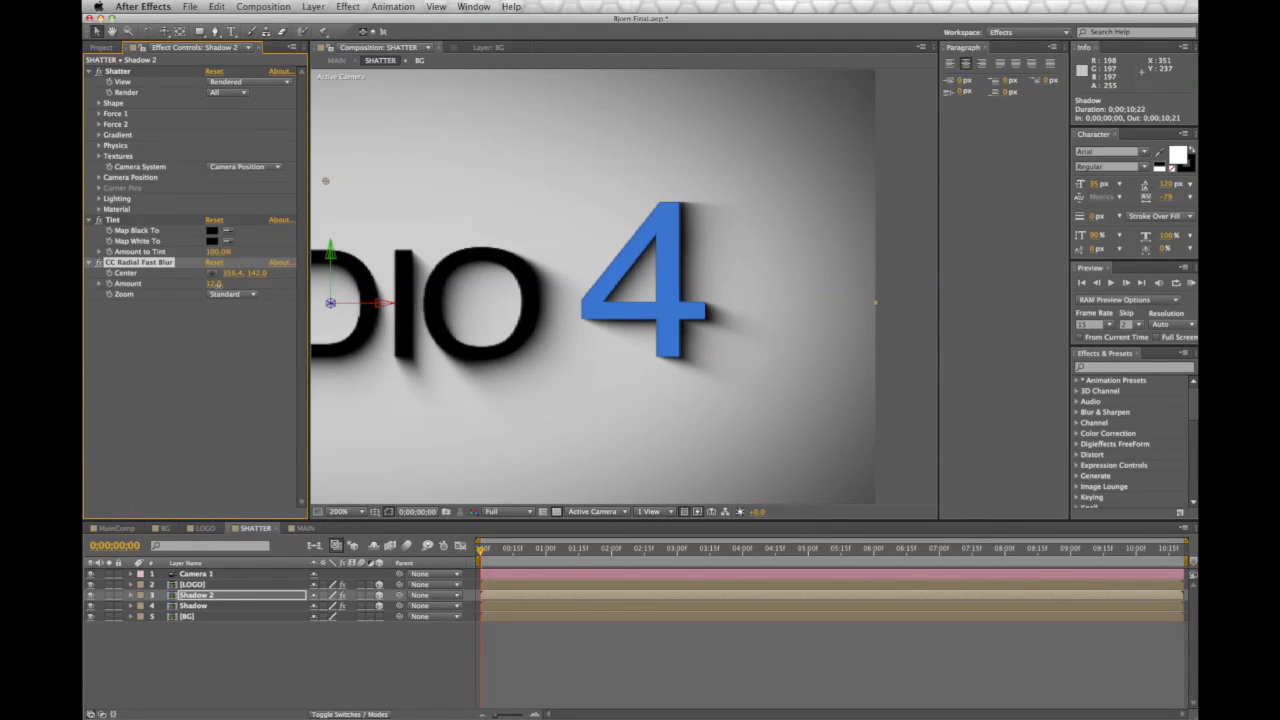
drag(217, 285, 213, 285)
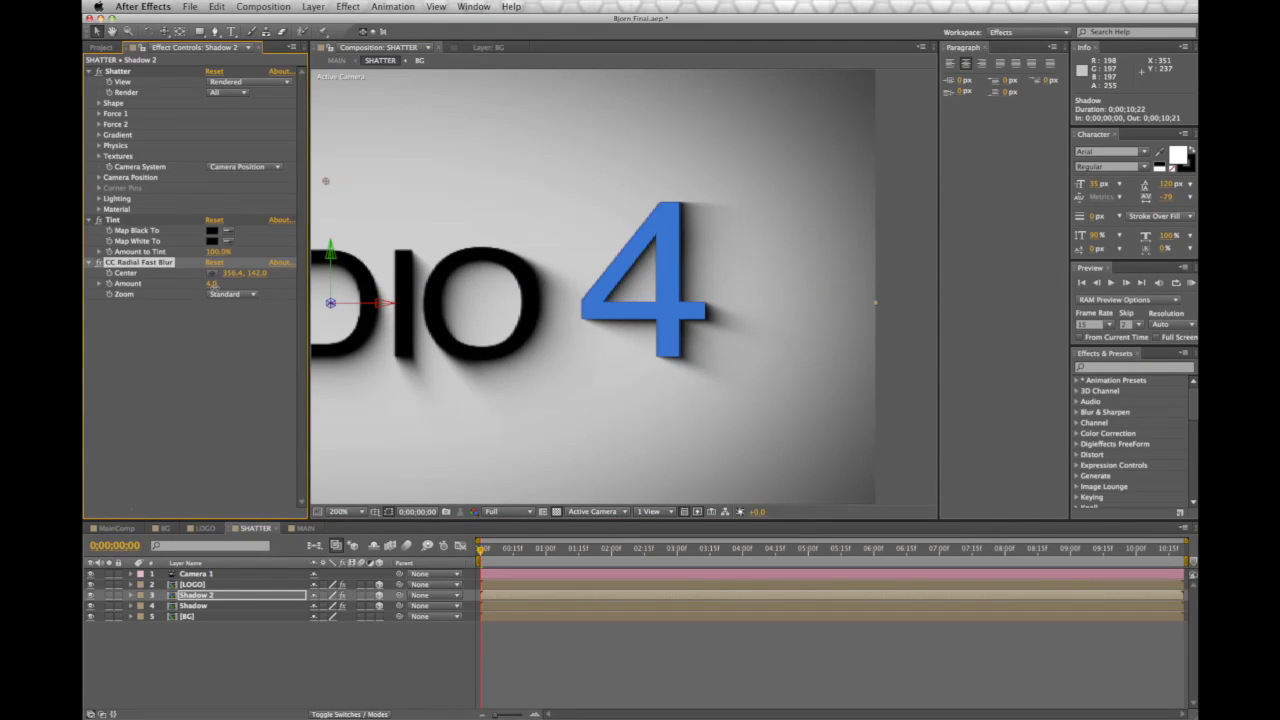
scroll(557, 357, down, 2)
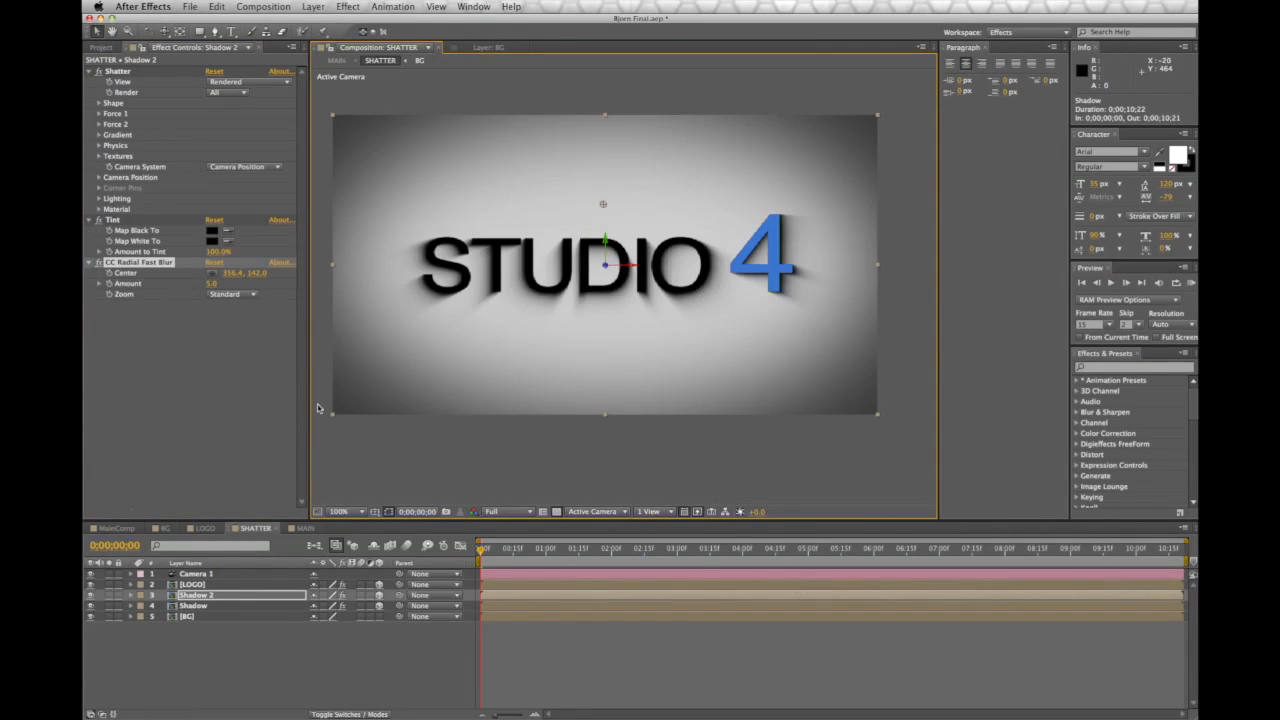
Raise the original Shadow layer's radial blur Amount to about 52, then show the MAIN comp
click(224, 605)
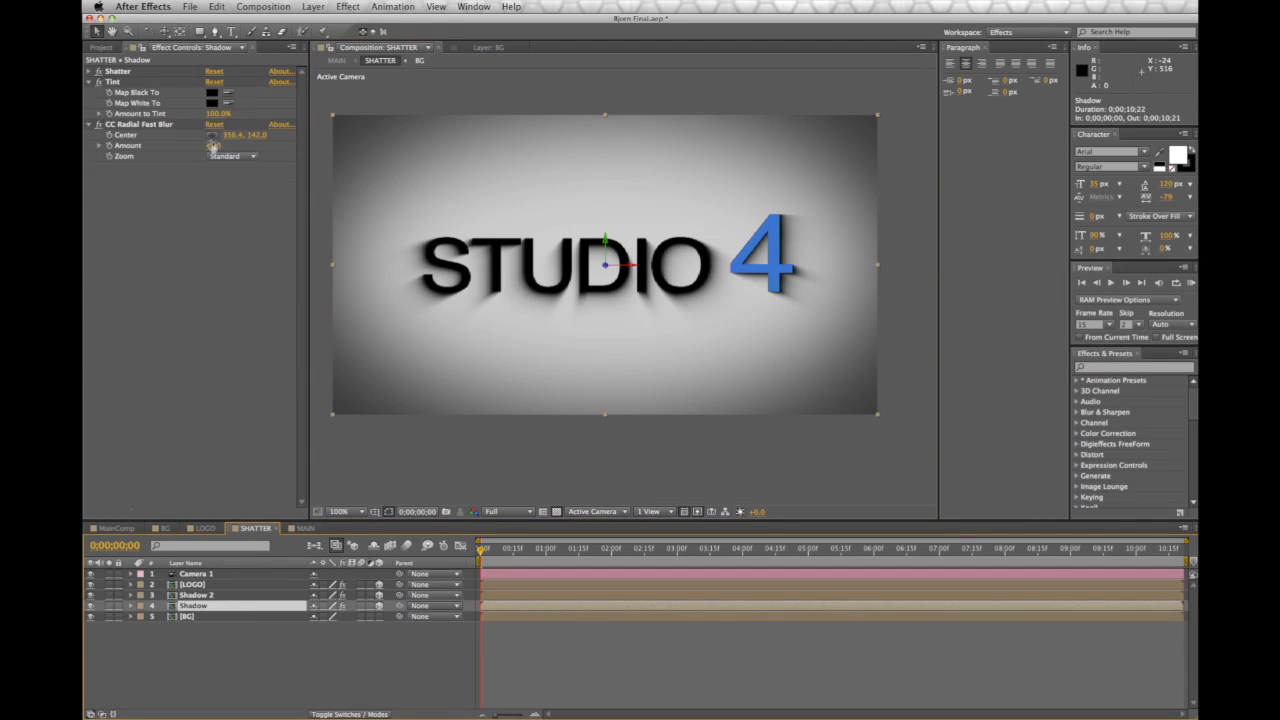
drag(212, 148, 219, 148)
click(340, 478)
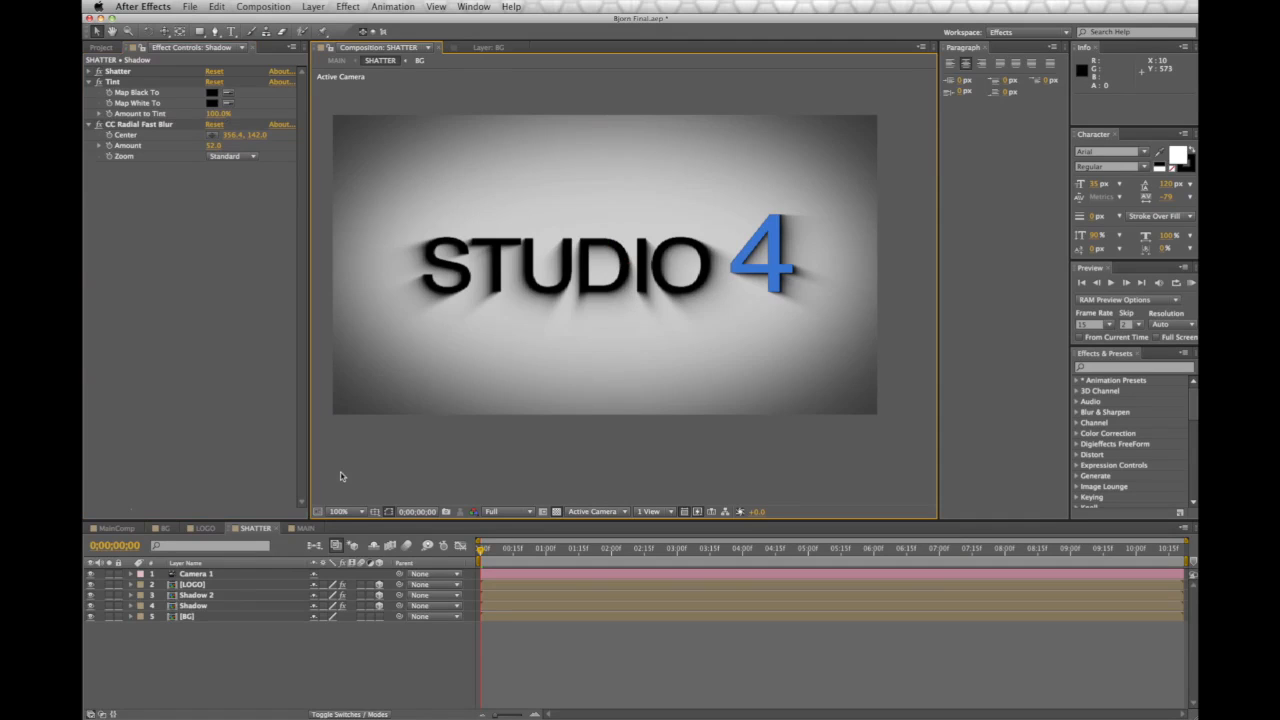
click(303, 528)
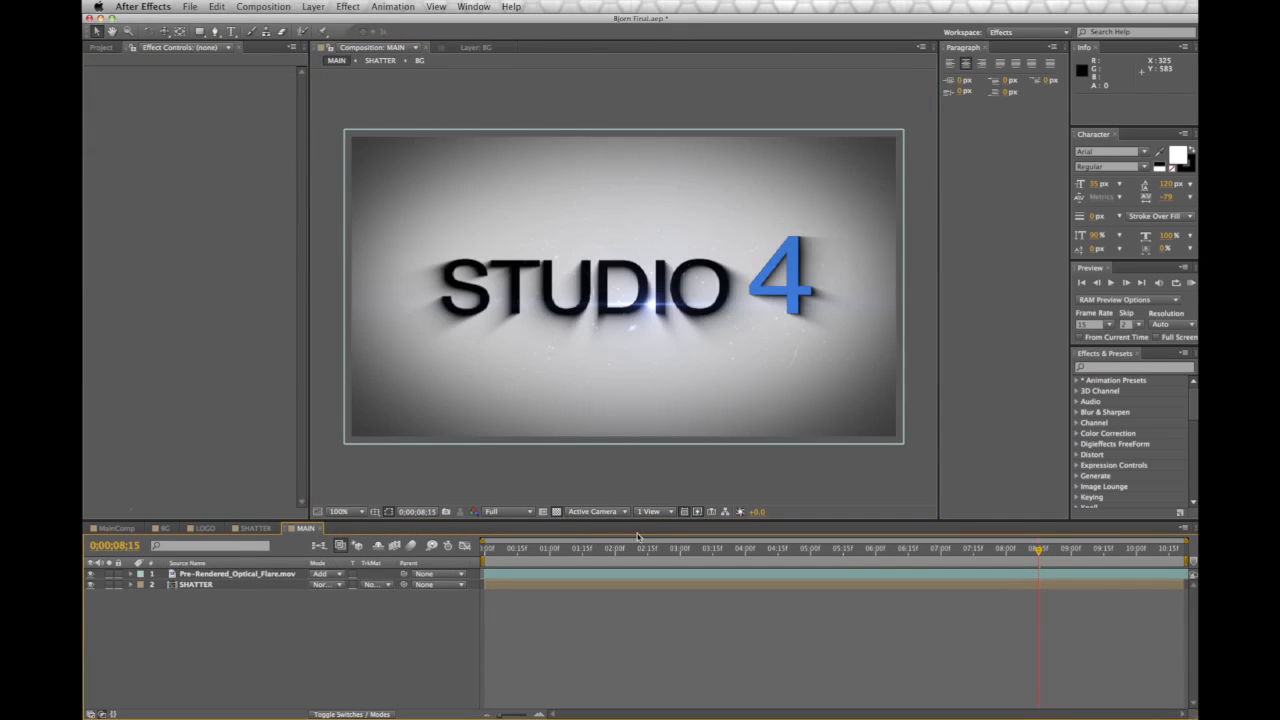
Check the Shadow layer in the SHATTER comp, then return to MAIN
scroll(678, 320, up, 1)
scroll(678, 320, down, 1)
click(252, 528)
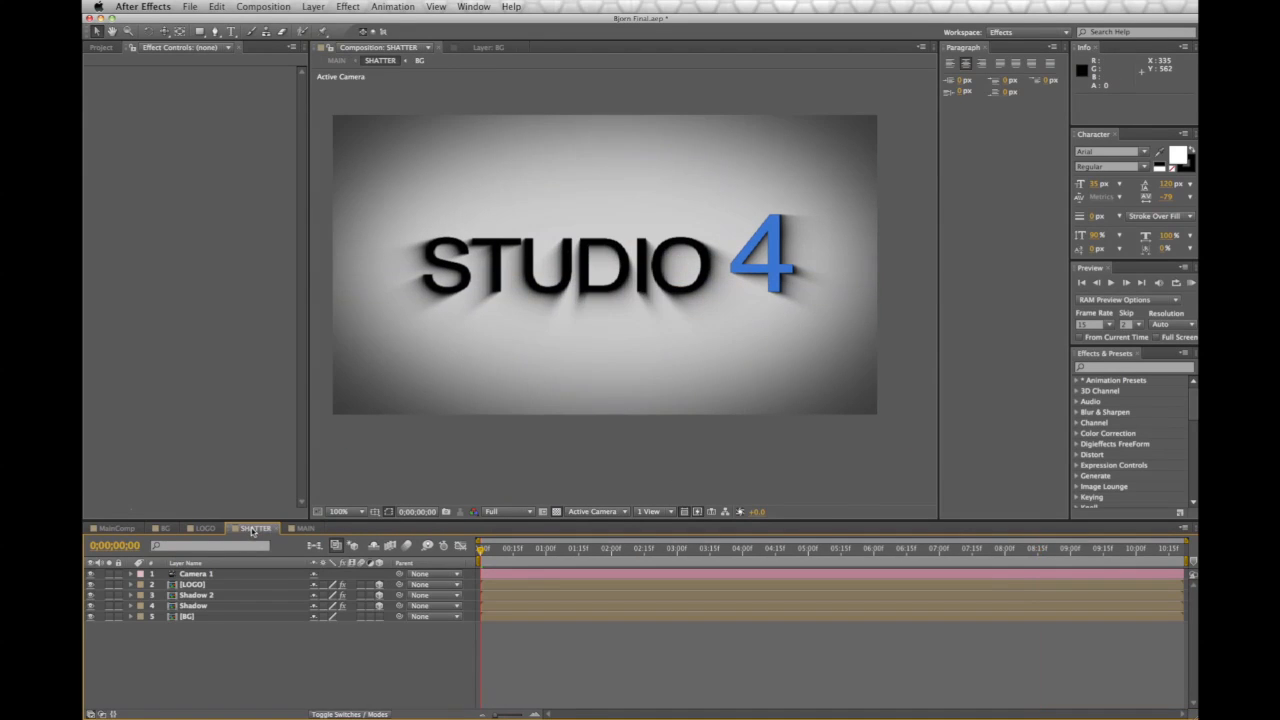
click(208, 608)
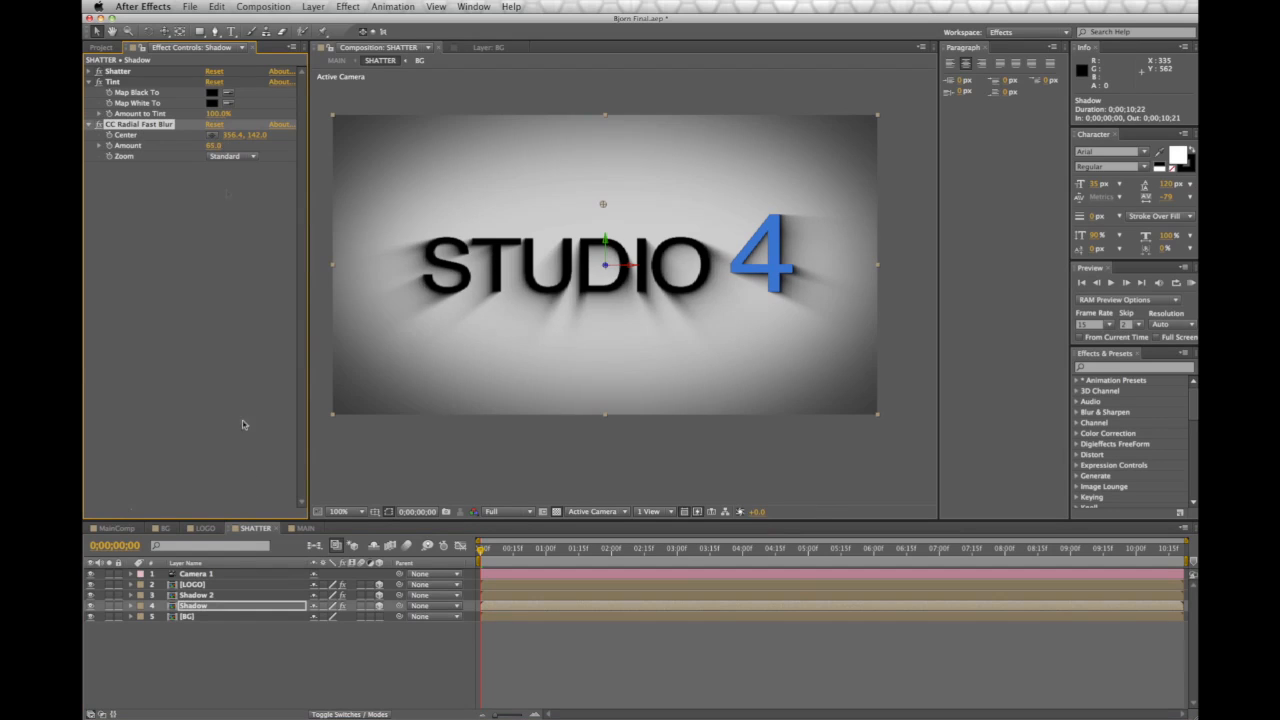
click(305, 528)
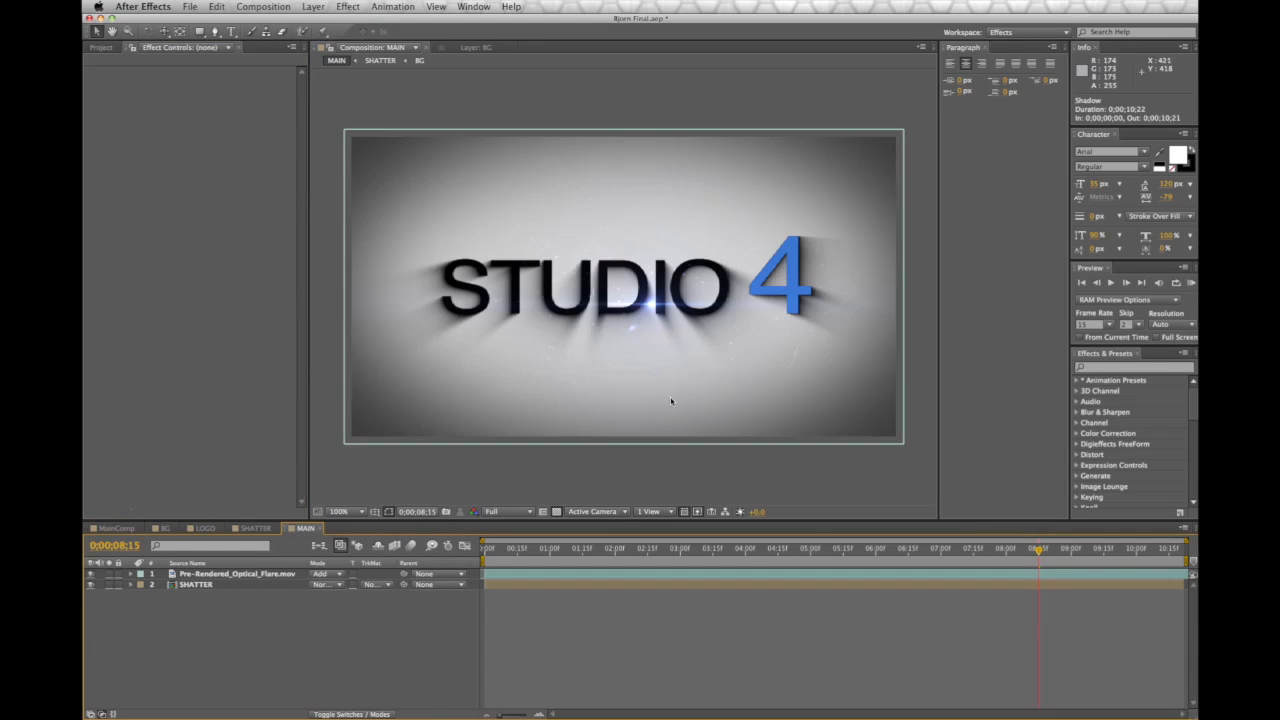
Scrub MAIN from 0;00;02;07 past 0;00;03;18 to preview the shatter, then open SHATTER
click(632, 552)
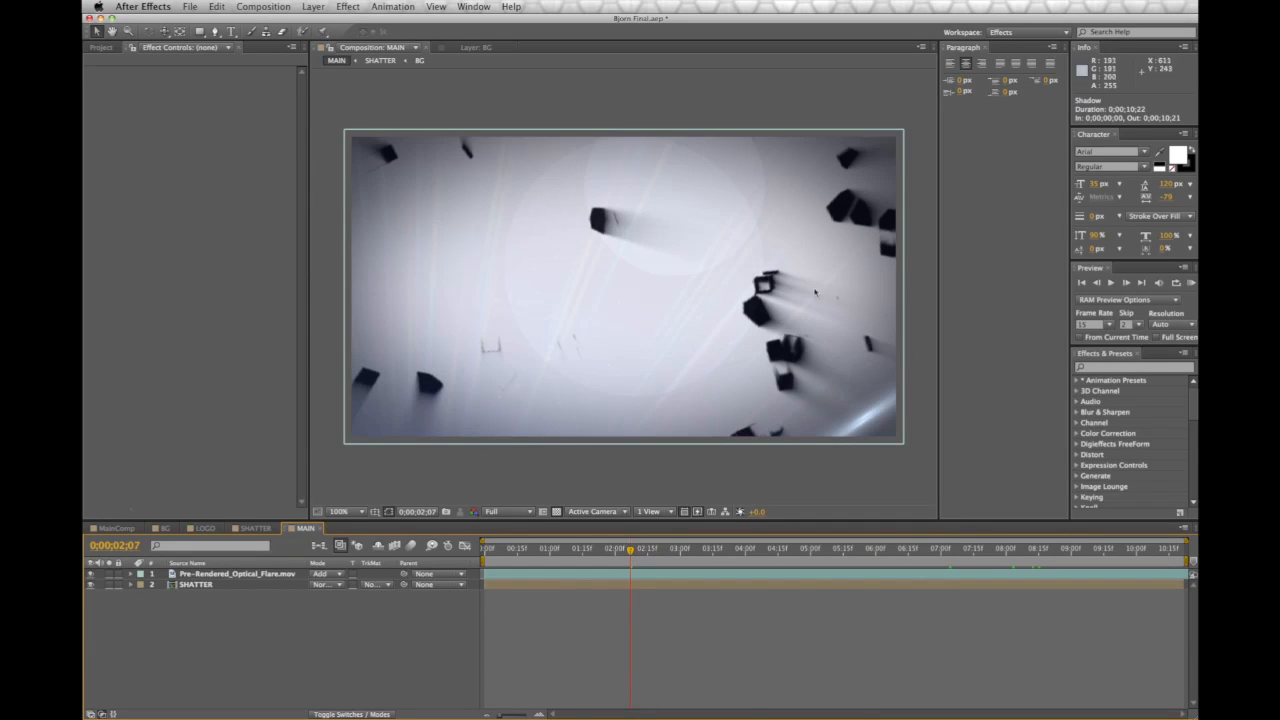
drag(631, 551, 667, 553)
drag(680, 556, 819, 563)
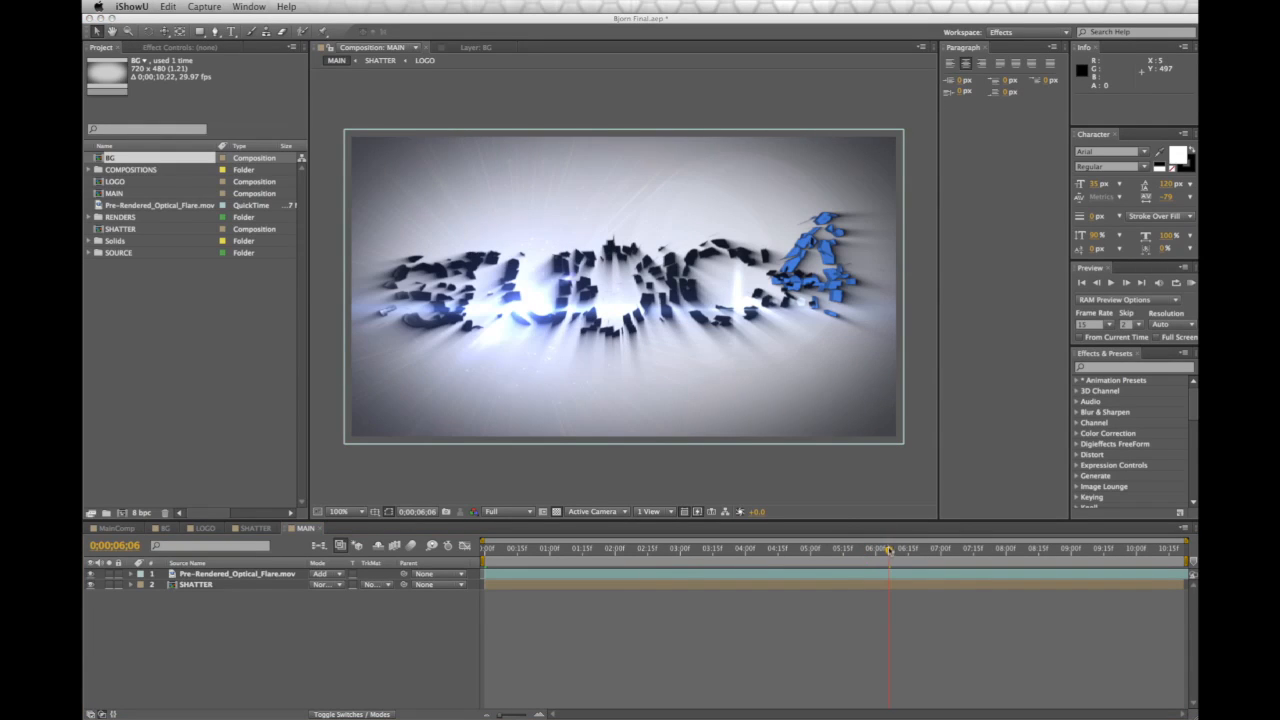
click(894, 552)
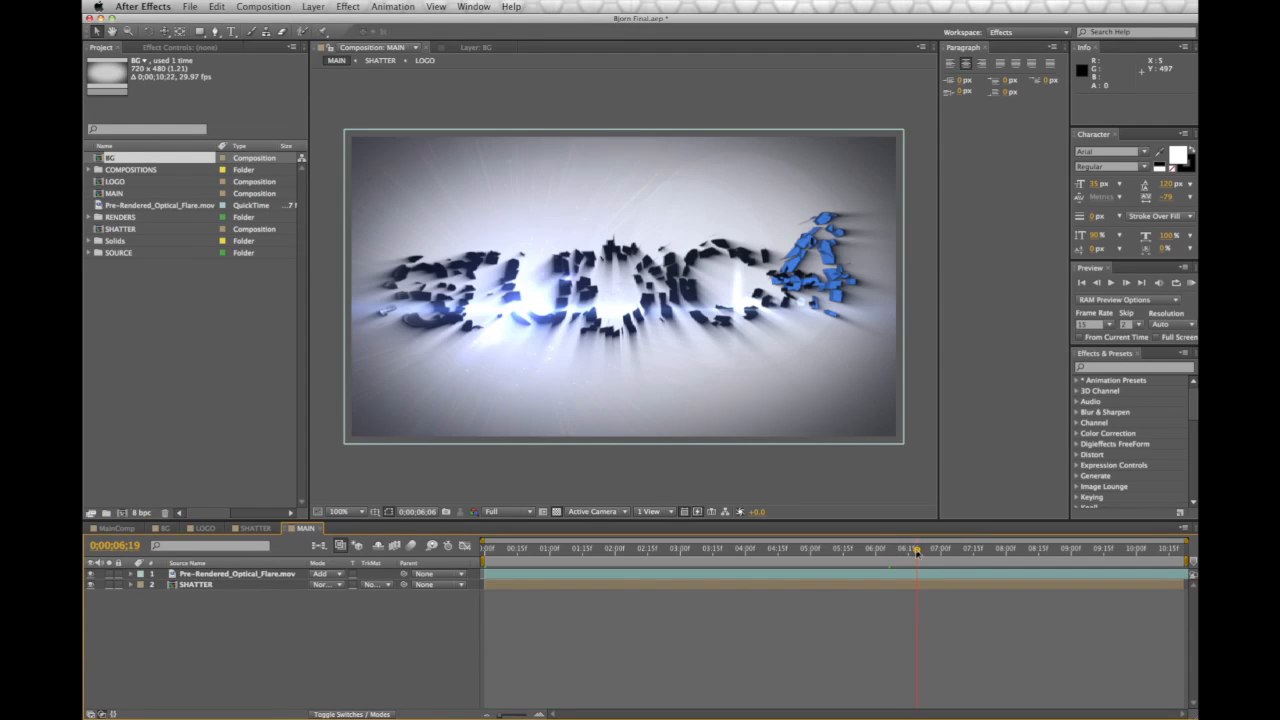
drag(917, 553, 998, 553)
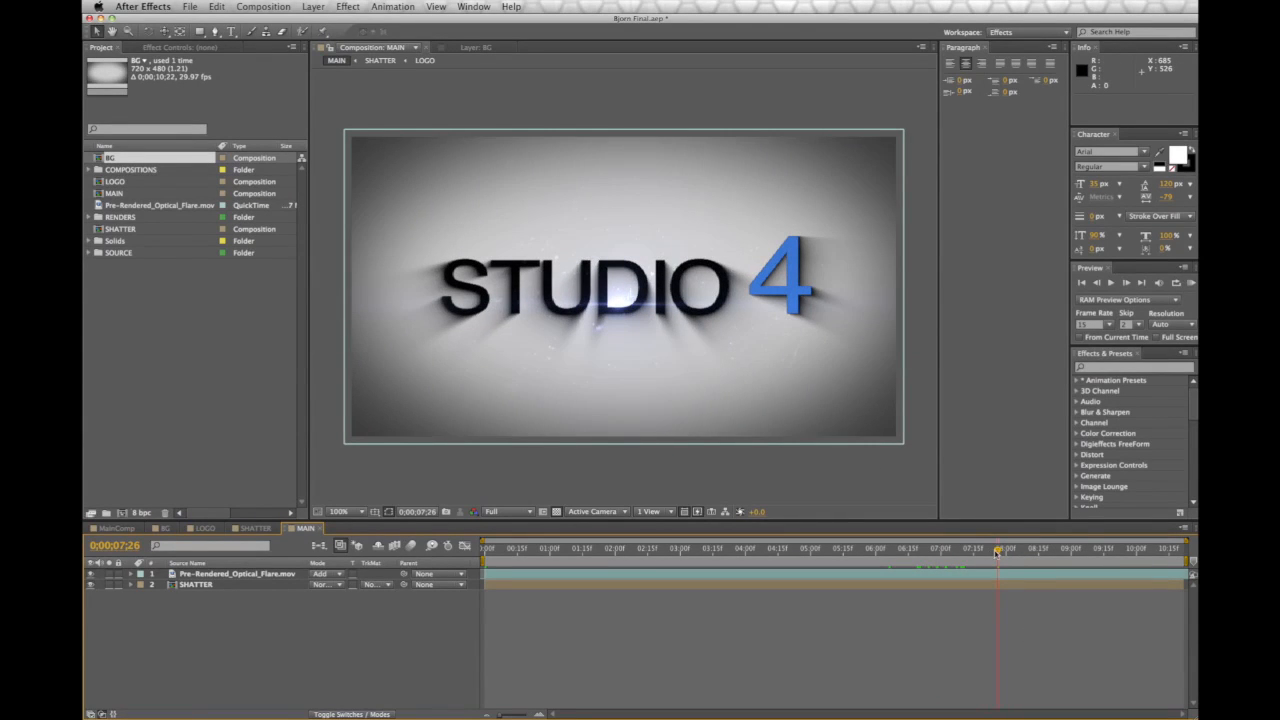
click(256, 528)
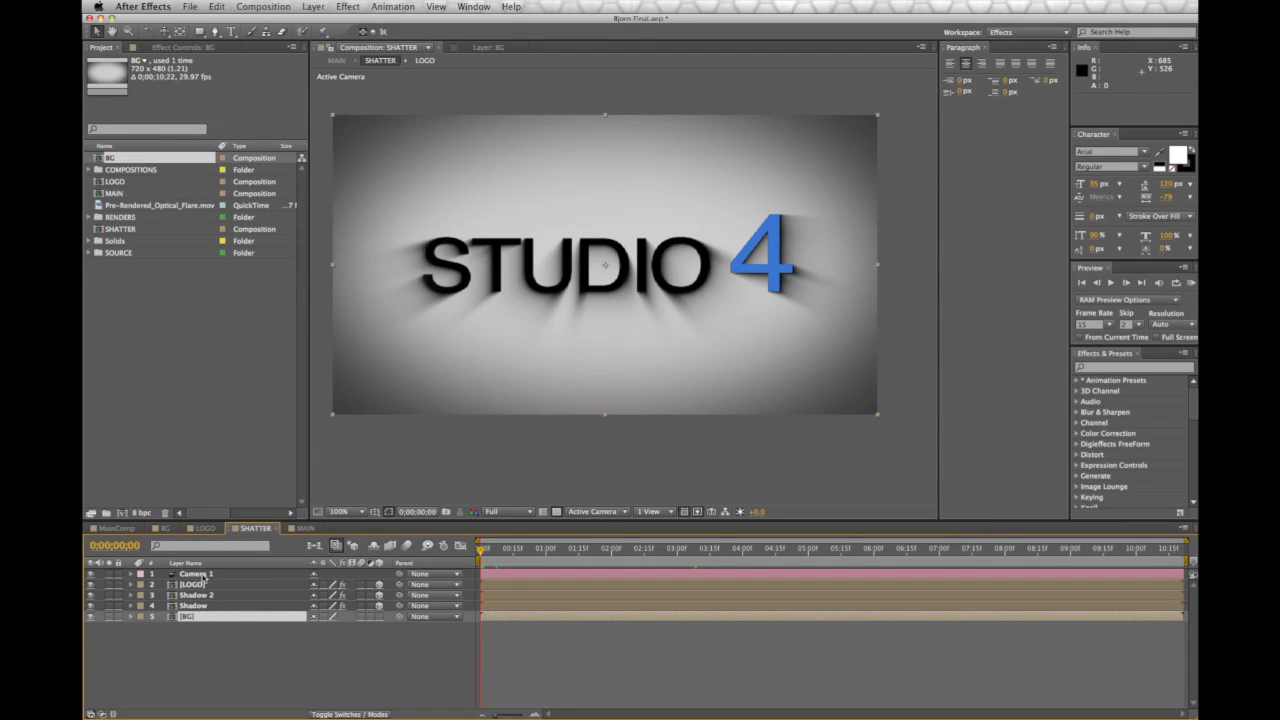
Delete BG from the SHATTER comp and add the BG comp to MAIN below the SHATTER layer
click(190, 618)
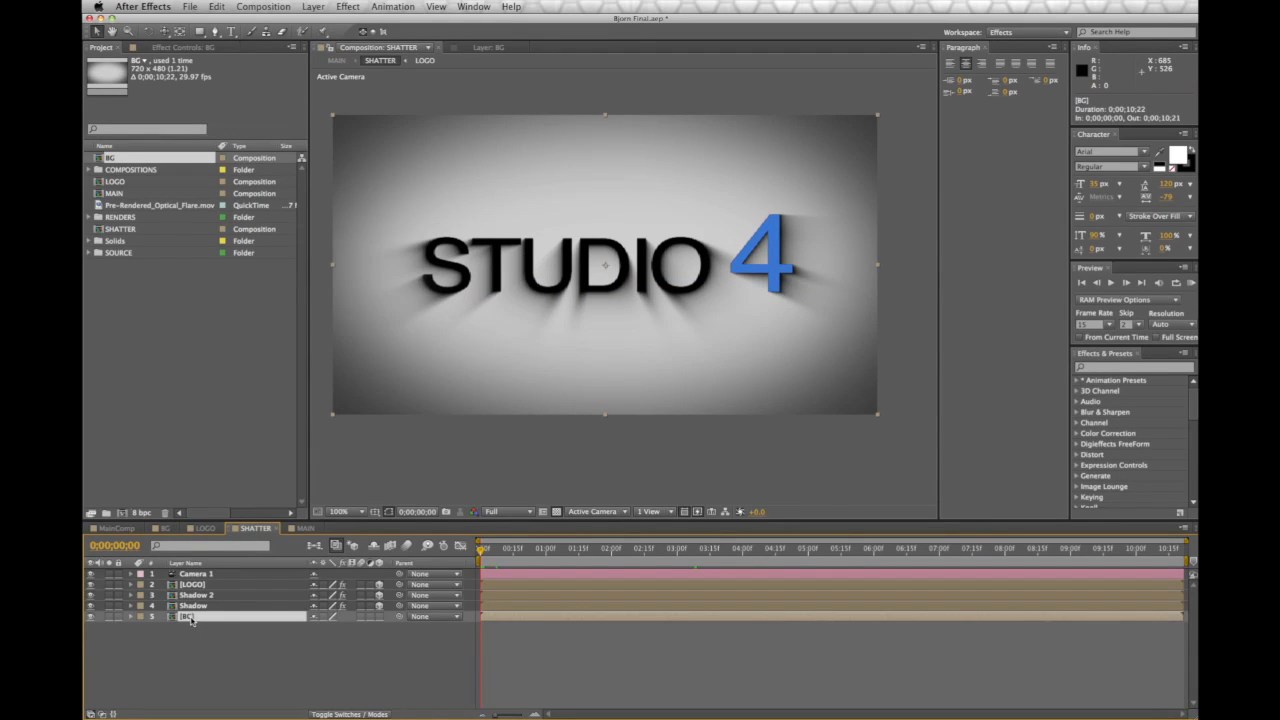
key(Delete)
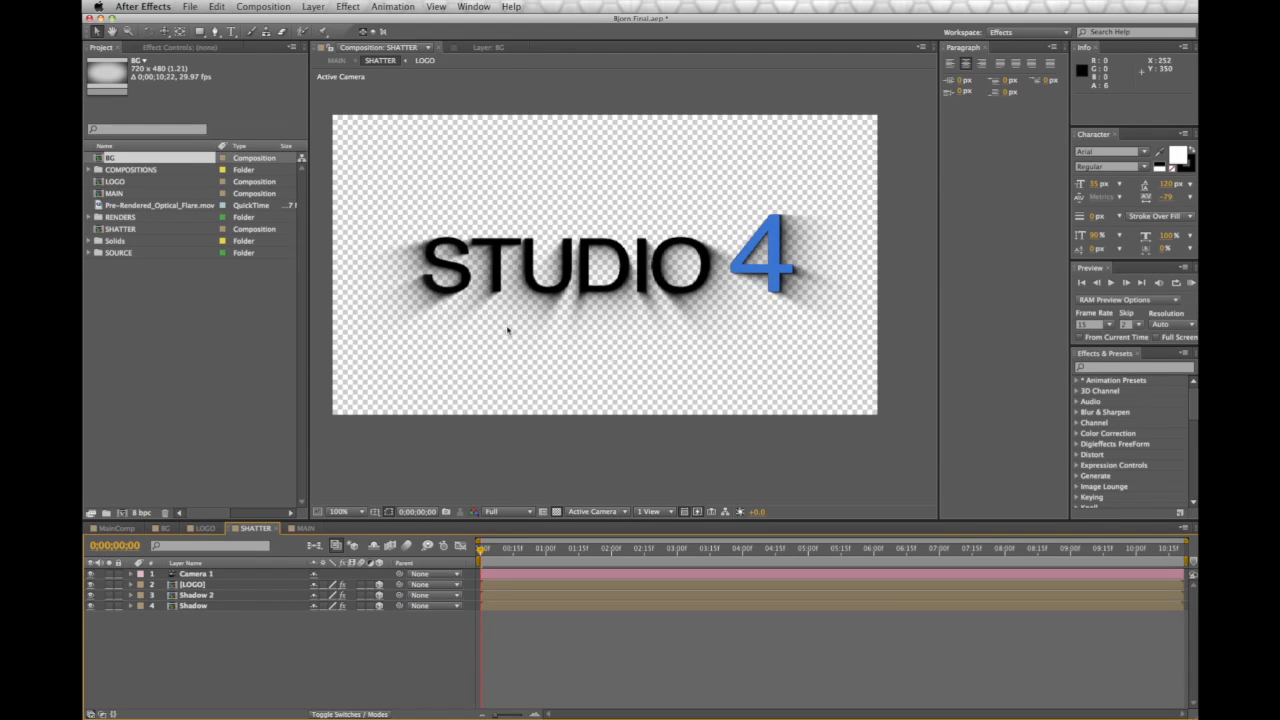
click(295, 528)
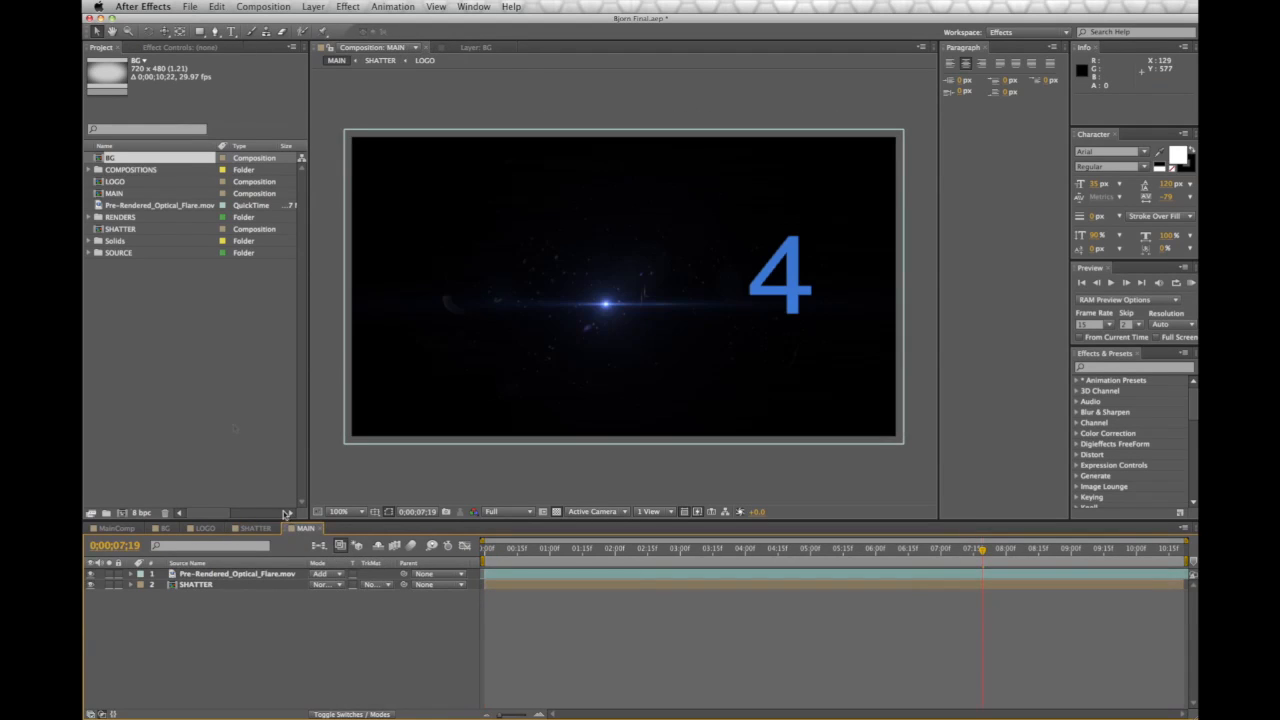
drag(137, 160, 240, 621)
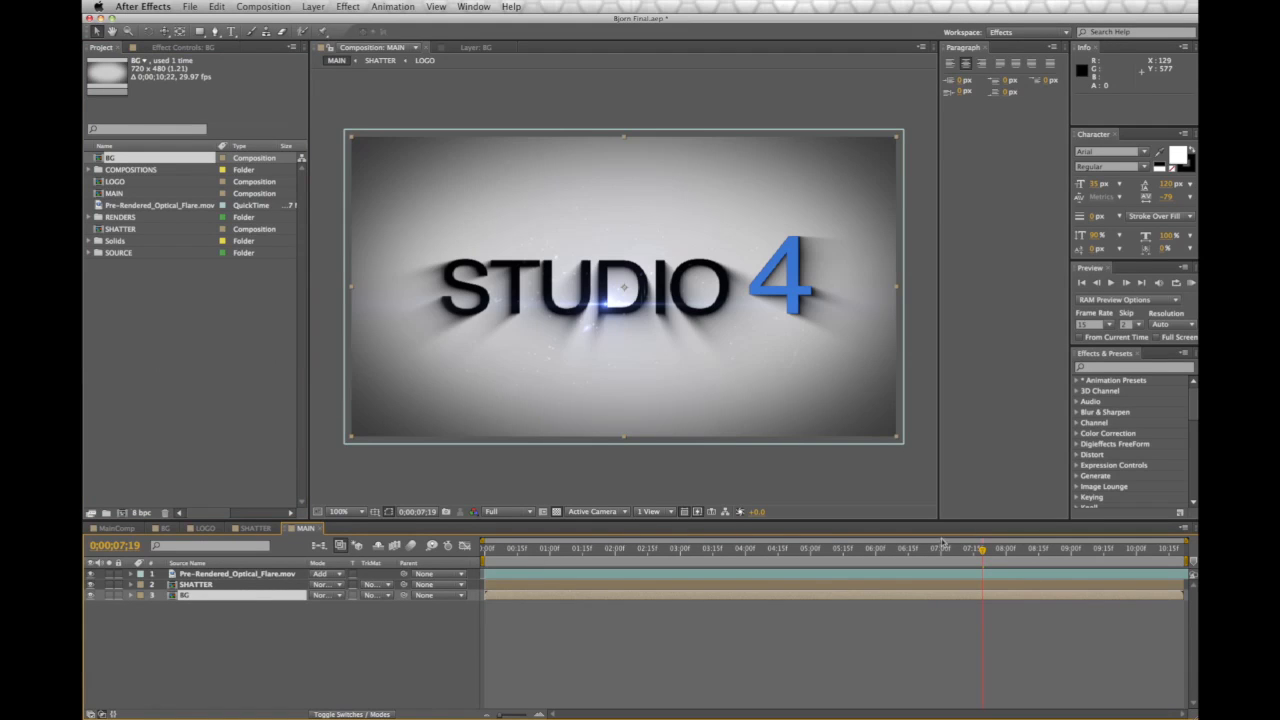
click(211, 585)
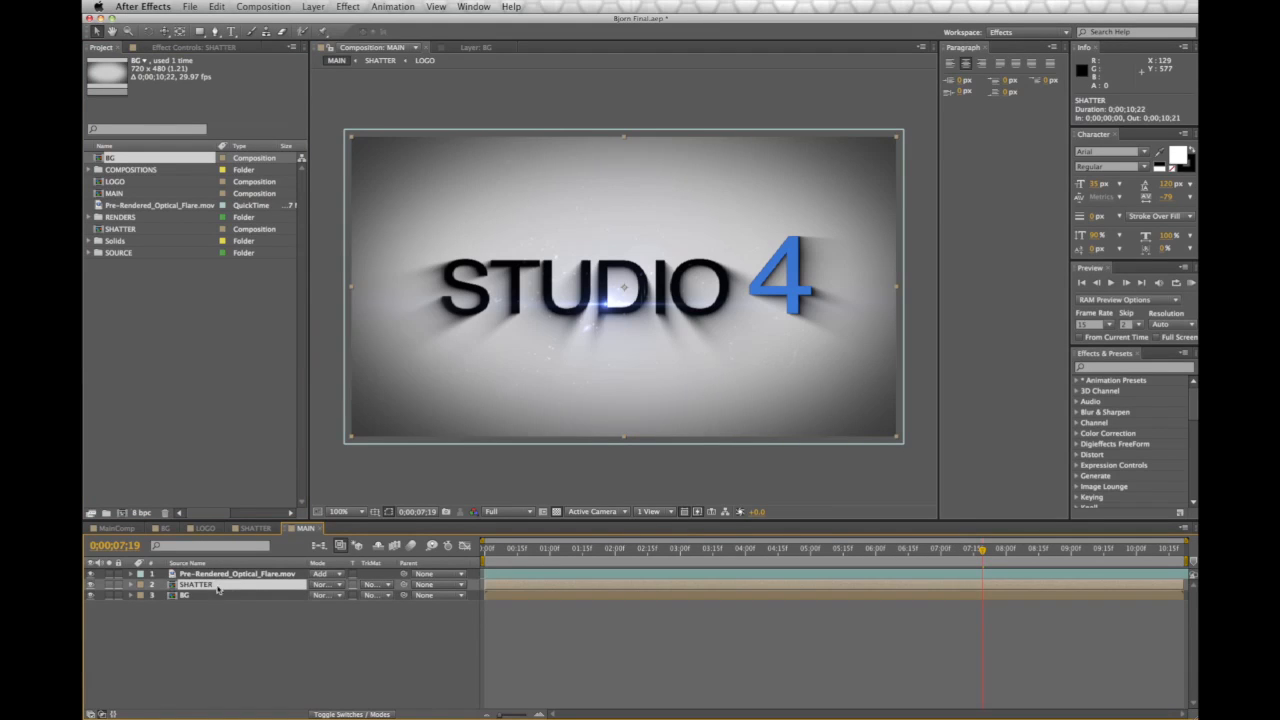
click(250, 528)
click(300, 528)
Apply CC Light Sweep to the SHATTER layer and move its centre across STUDIO
click(347, 7)
mouse_move(375, 103)
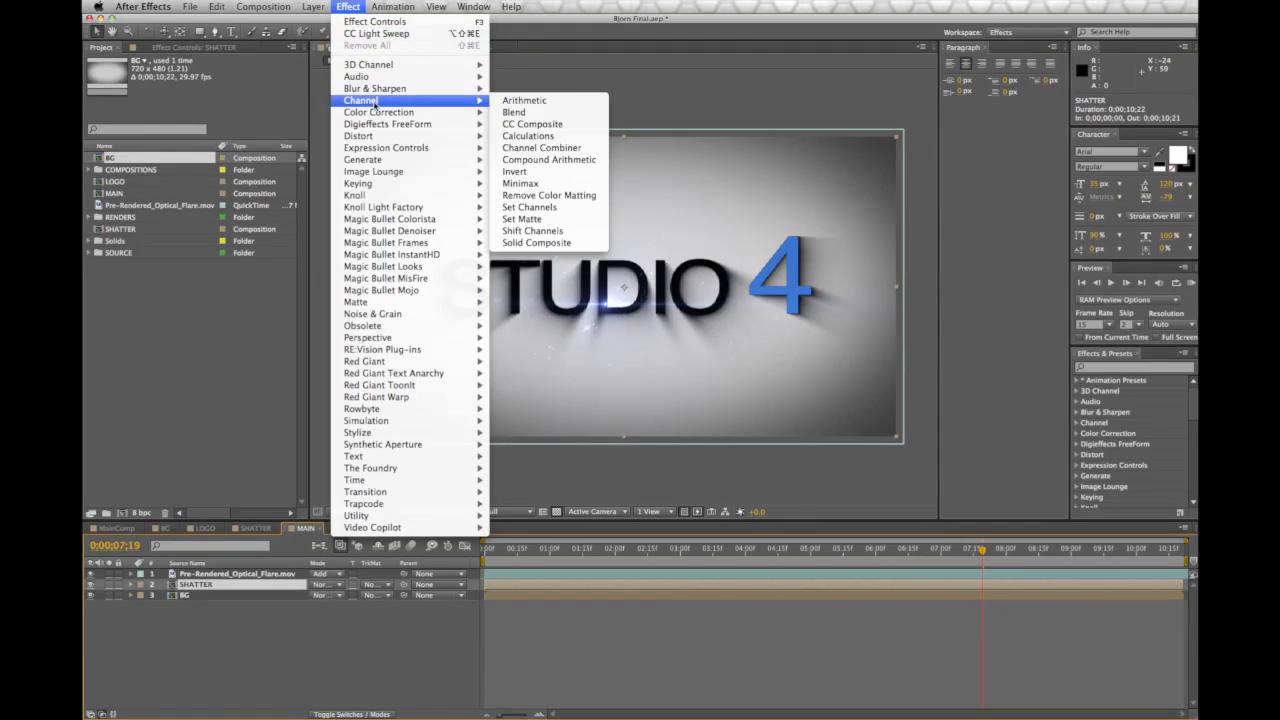
mouse_move(384, 162)
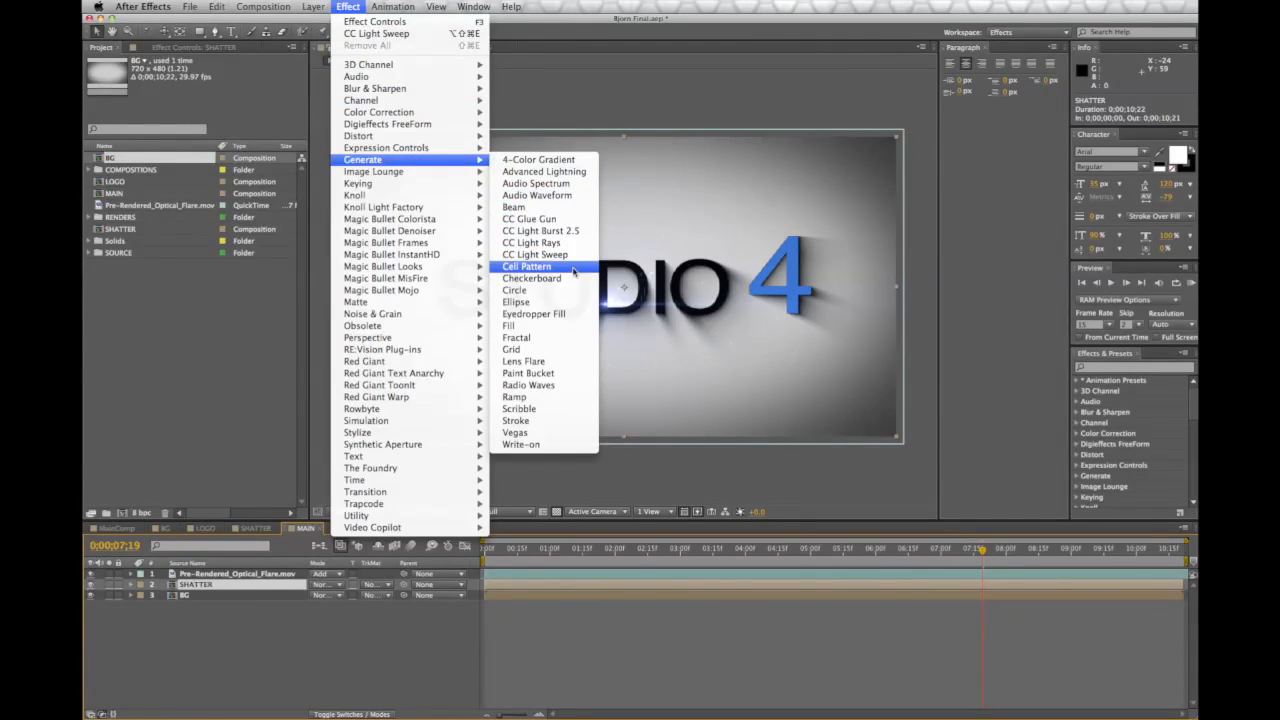
click(535, 255)
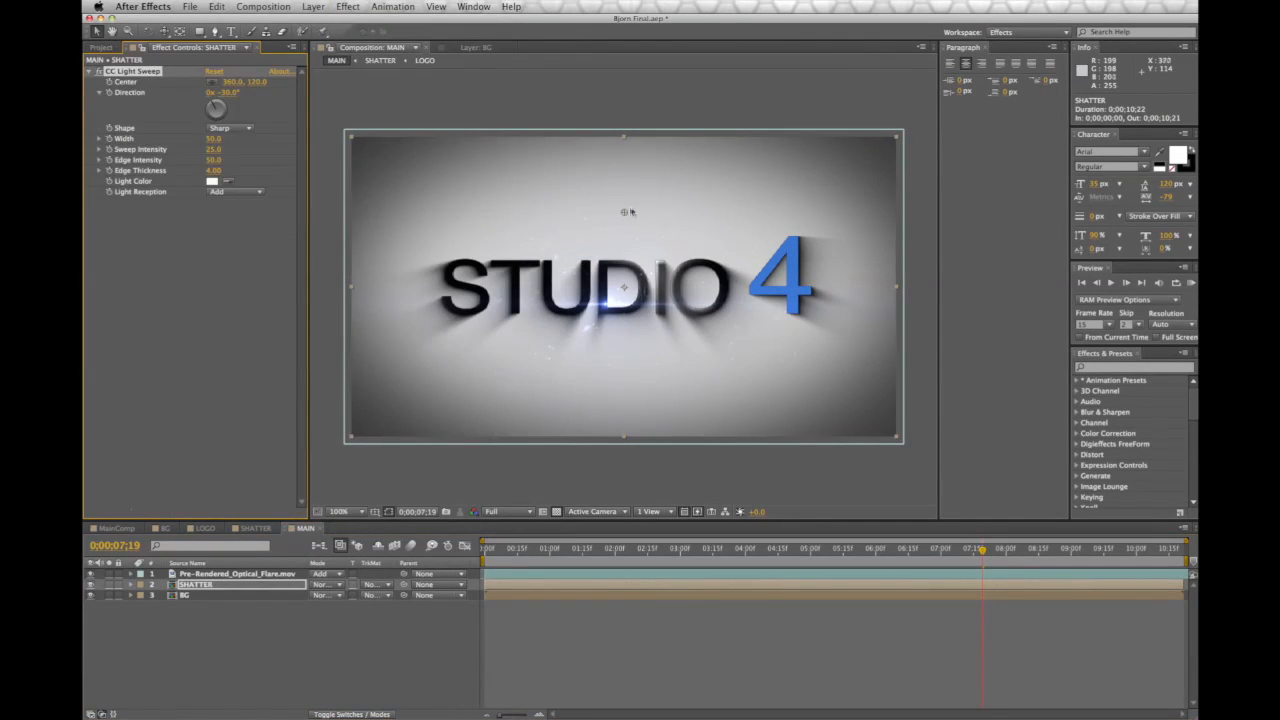
drag(665, 281, 540, 249)
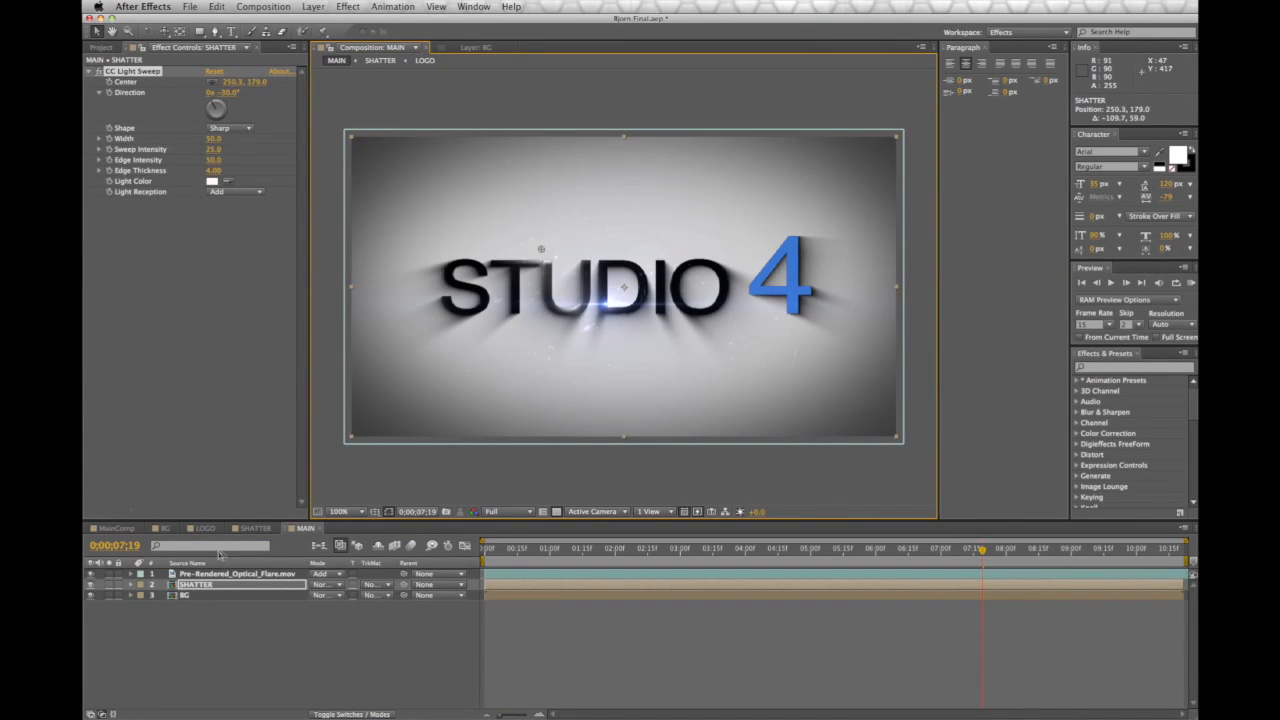
Remove BG from MAIN and place the BG comp back at the bottom of SHATTER
click(213, 594)
key(Delete)
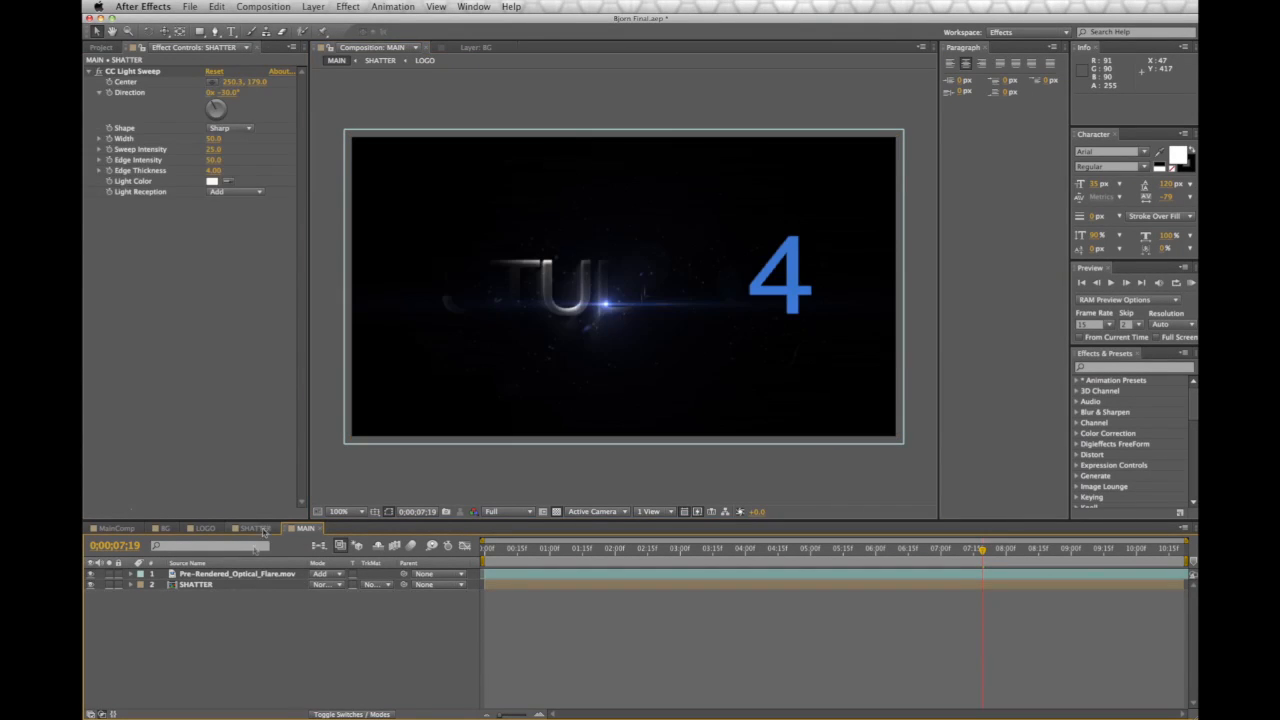
click(255, 528)
click(100, 47)
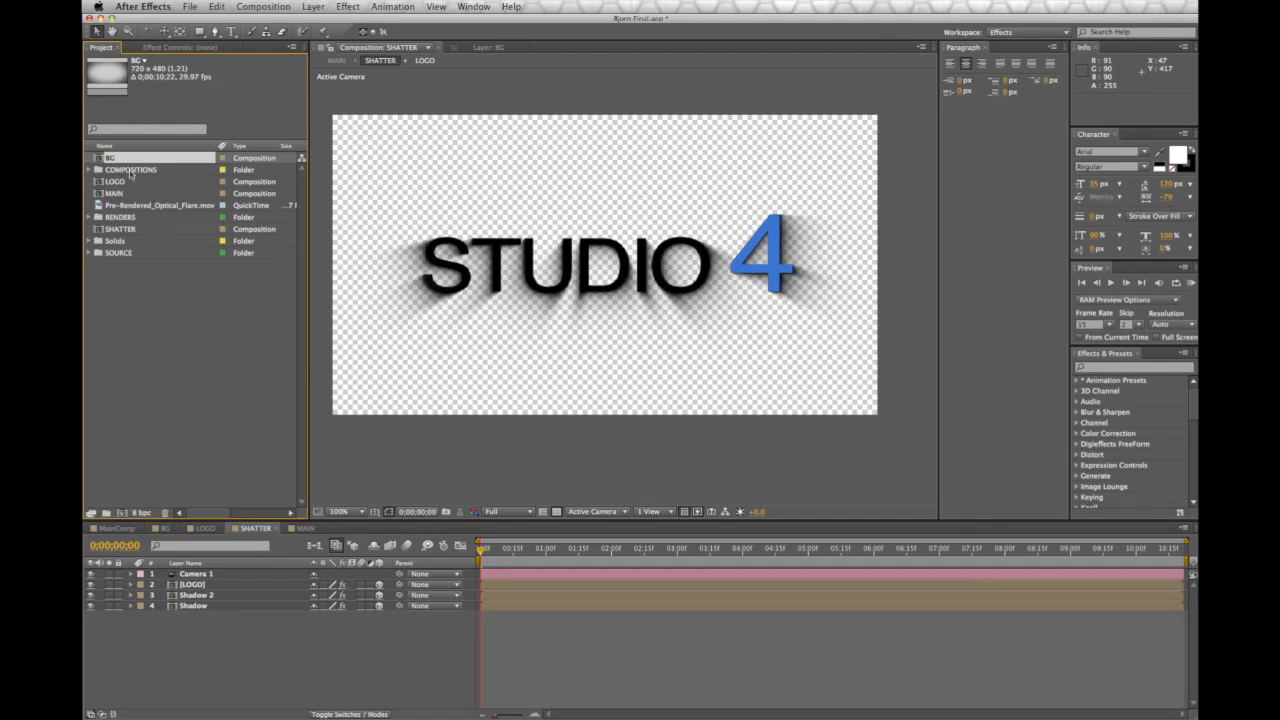
drag(129, 166, 235, 688)
click(303, 529)
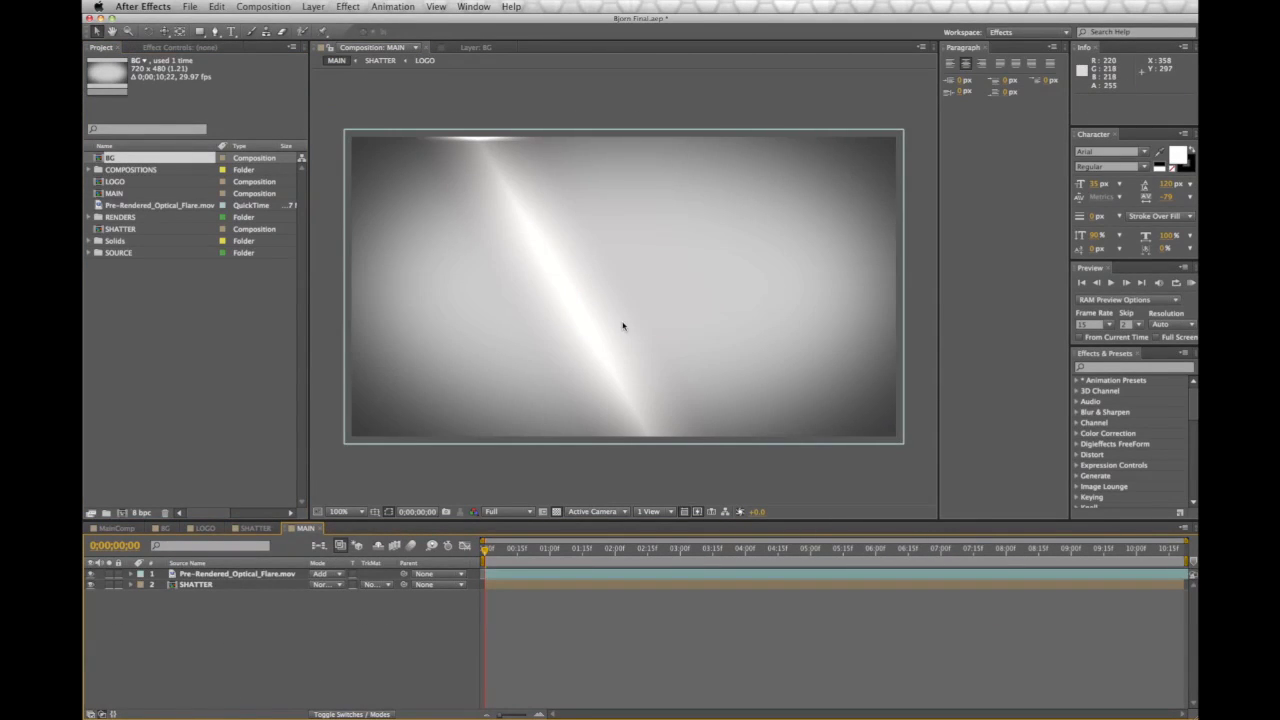
Preview to about 0;00;03;23, undo to restore BG in MAIN, and show SHATTER's CC Light Sweep settings
drag(490, 552, 733, 550)
key(Home)
key(super+z)
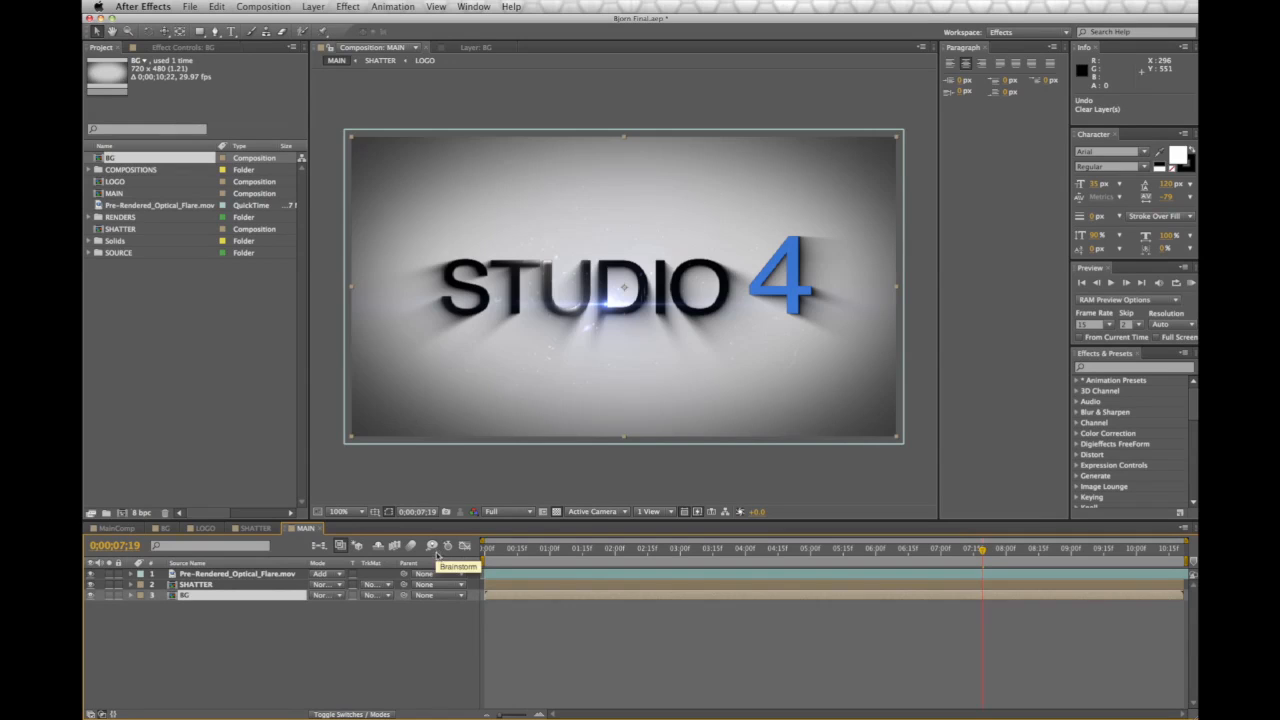
click(196, 585)
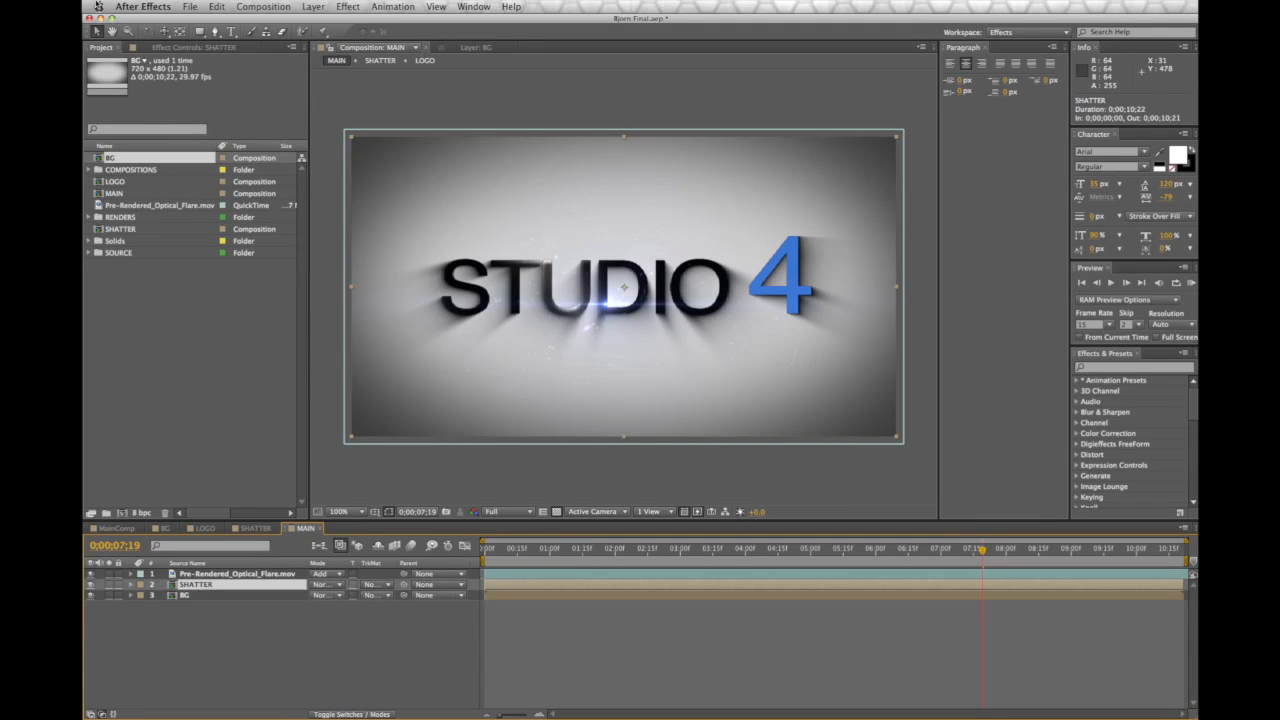
click(168, 48)
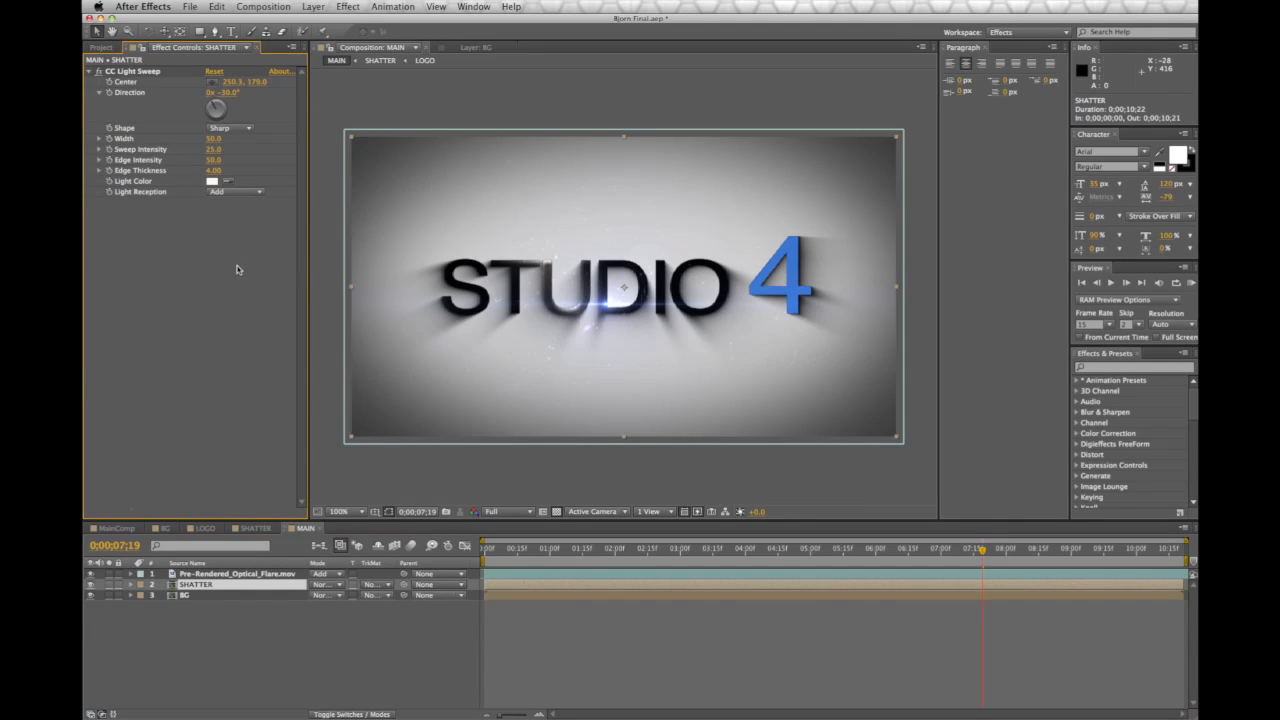
Place the light sweep centre at the left of STUDIO 4 near 0;00;07;00
click(132, 71)
drag(504, 254, 386, 268)
drag(983, 552, 950, 560)
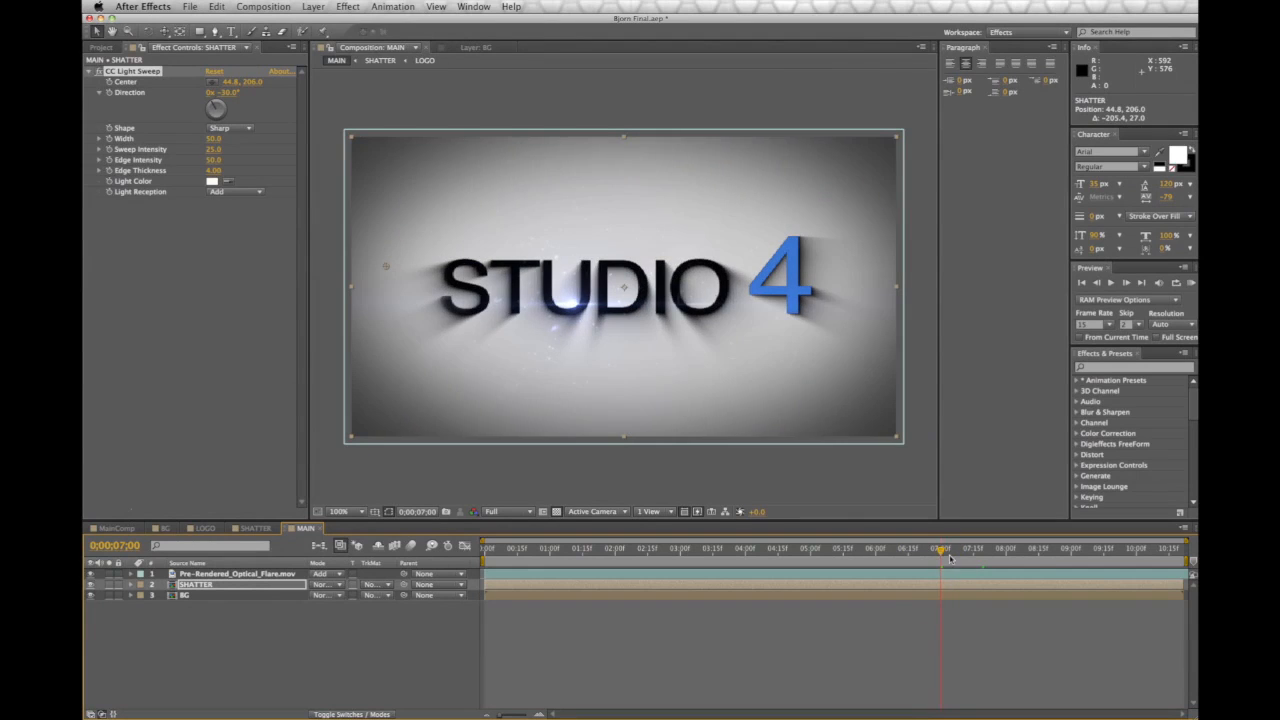
click(943, 553)
click(118, 92)
At 0;00;08;24, move the sweep centre to 685.1, 210 on the logo's right, then check at 6;00
drag(945, 553, 1058, 558)
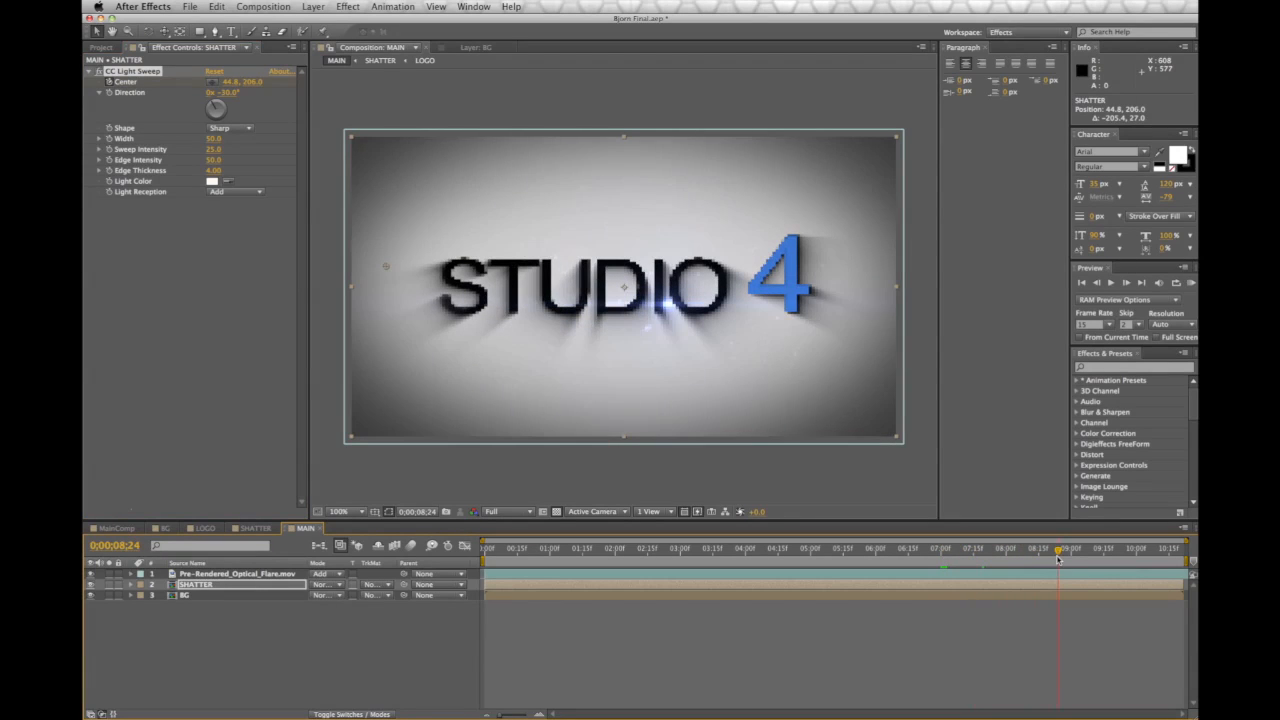
drag(386, 268, 870, 269)
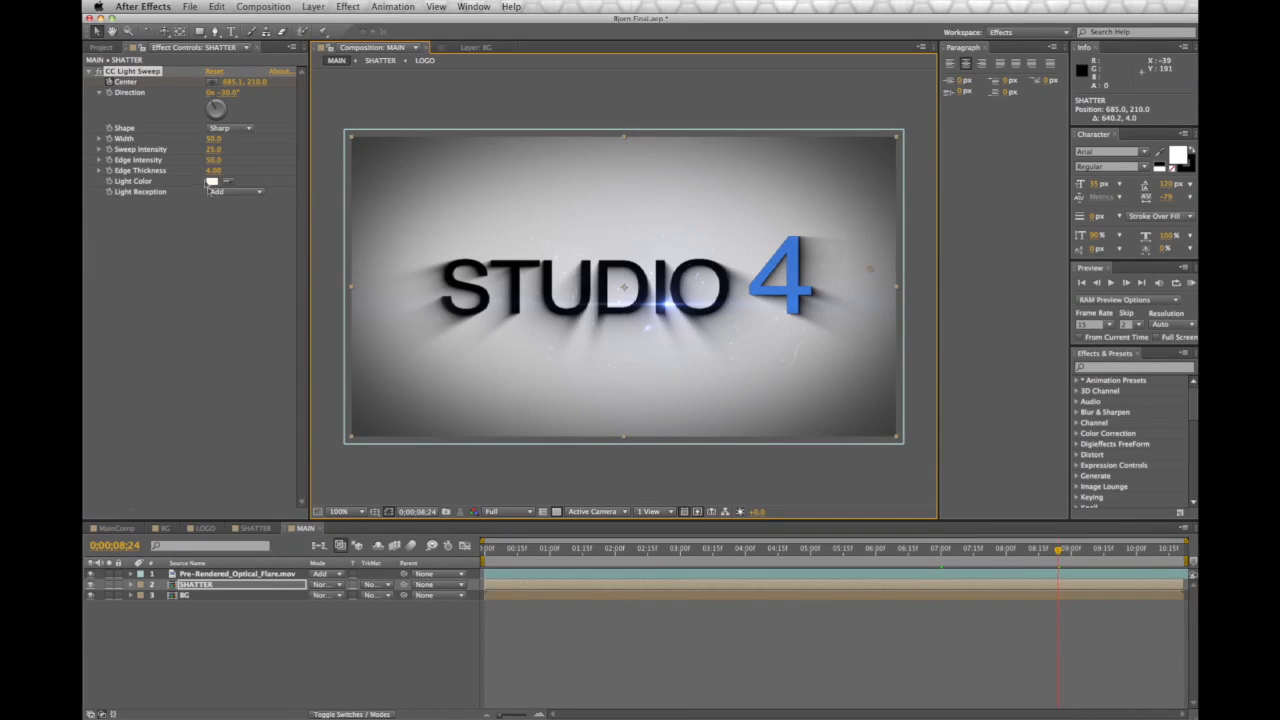
click(198, 585)
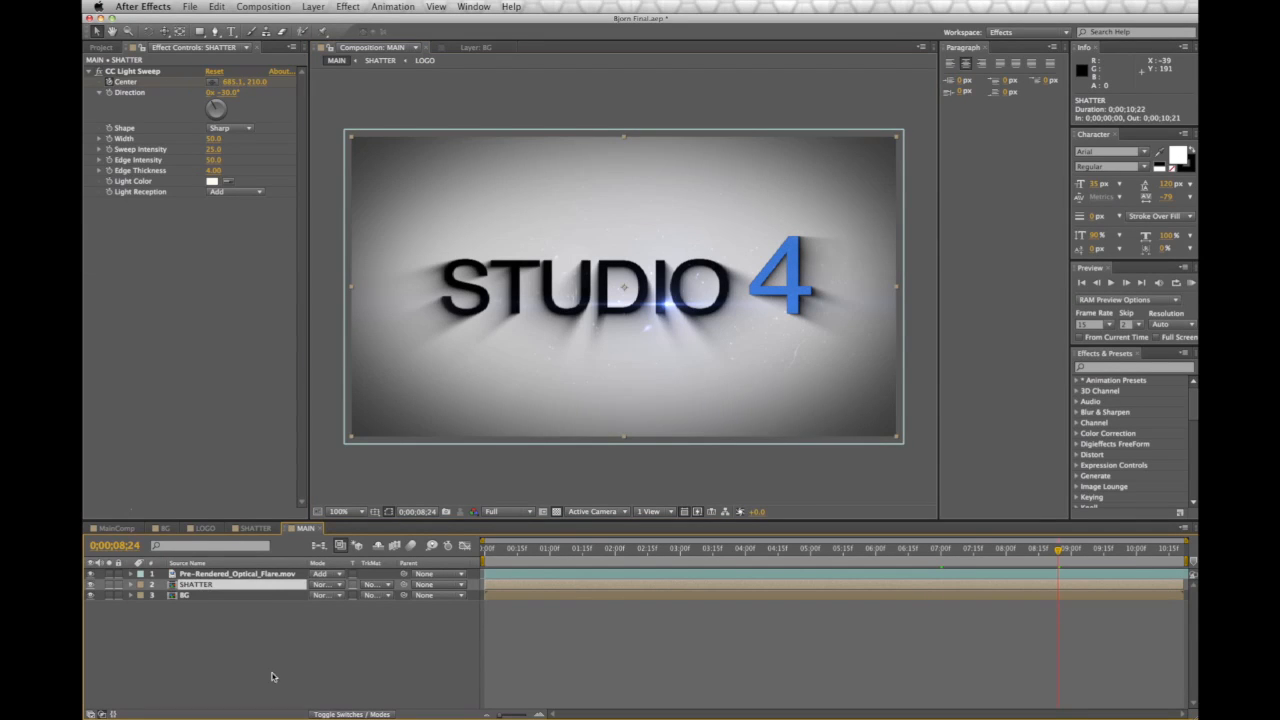
click(875, 549)
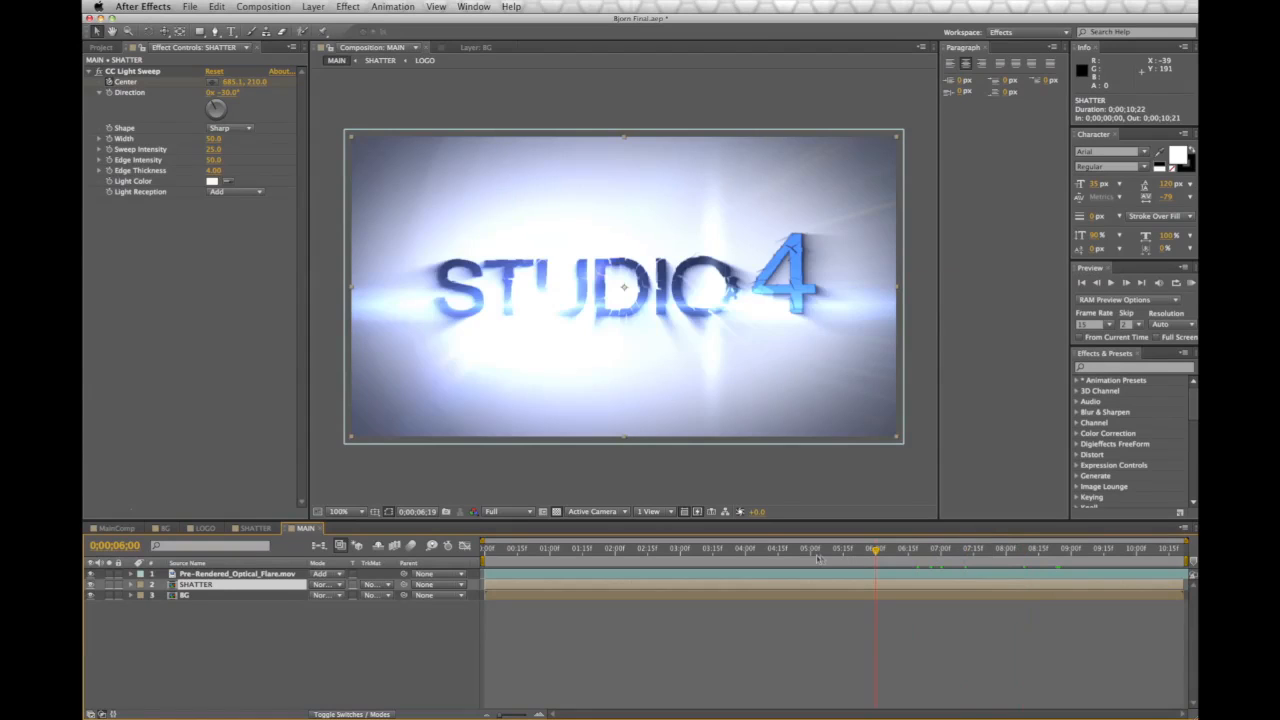
click(915, 551)
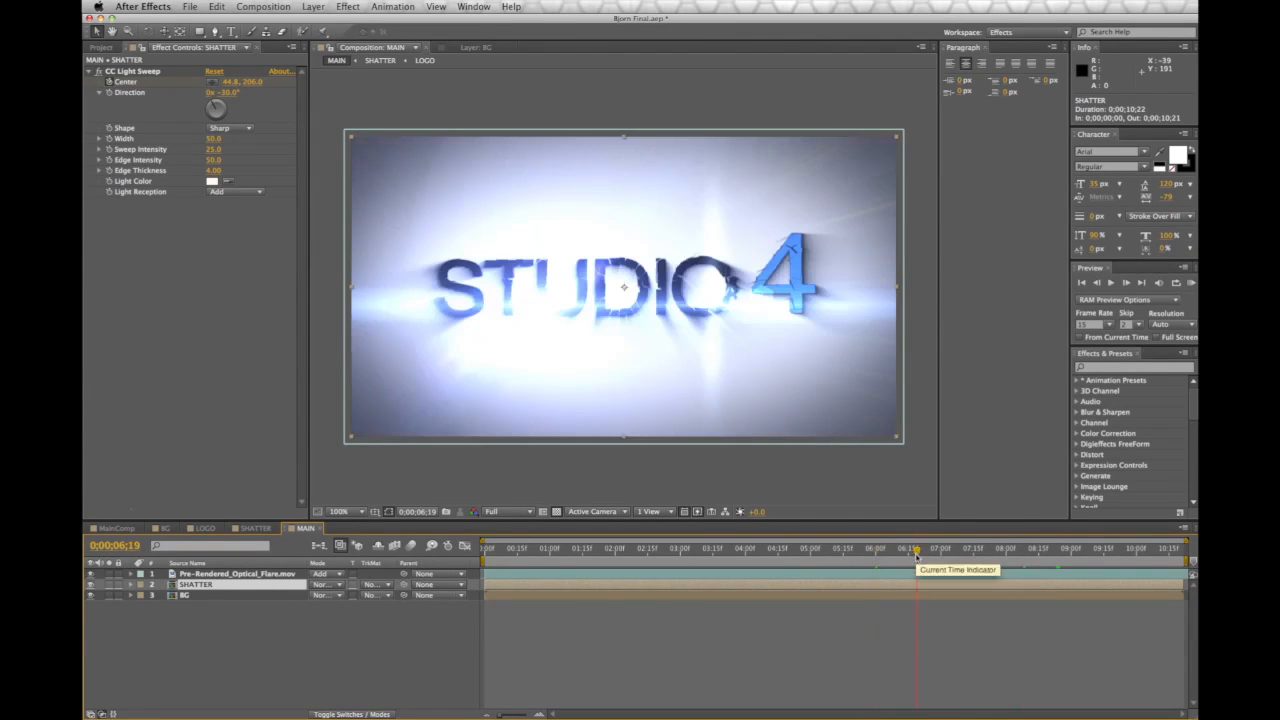
click(1111, 283)
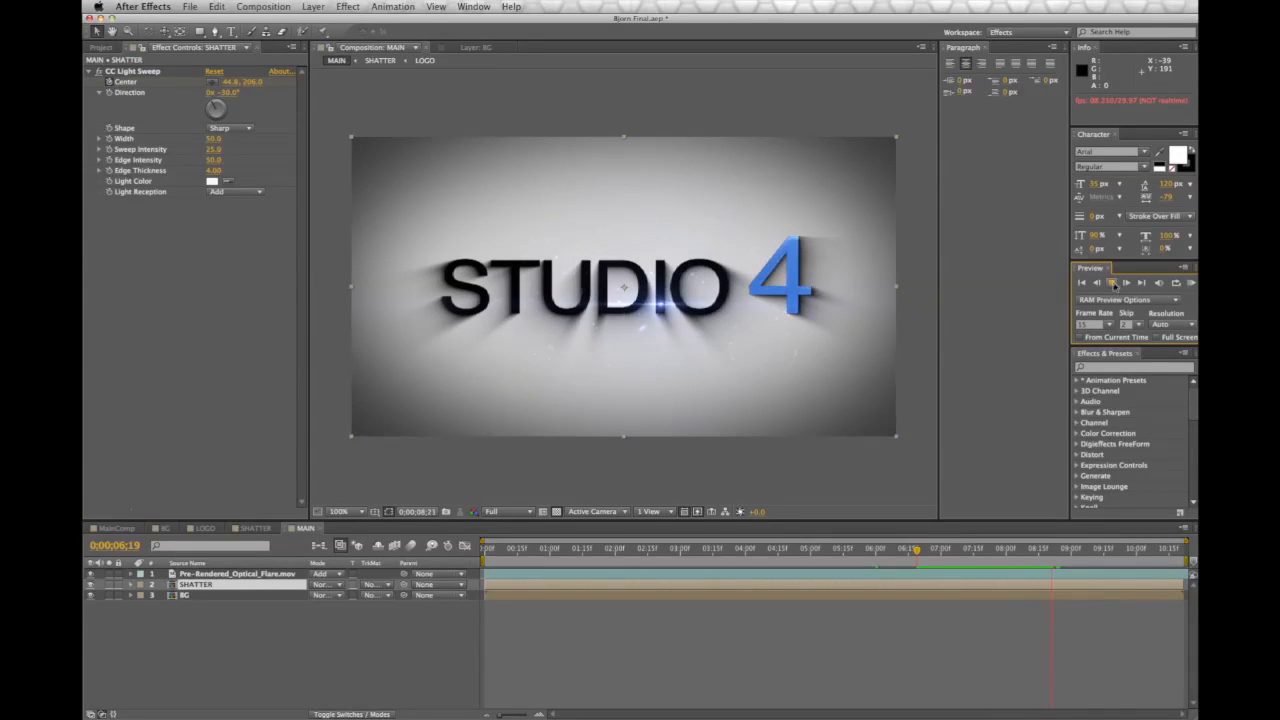
click(1112, 283)
click(922, 550)
key(KP_0)
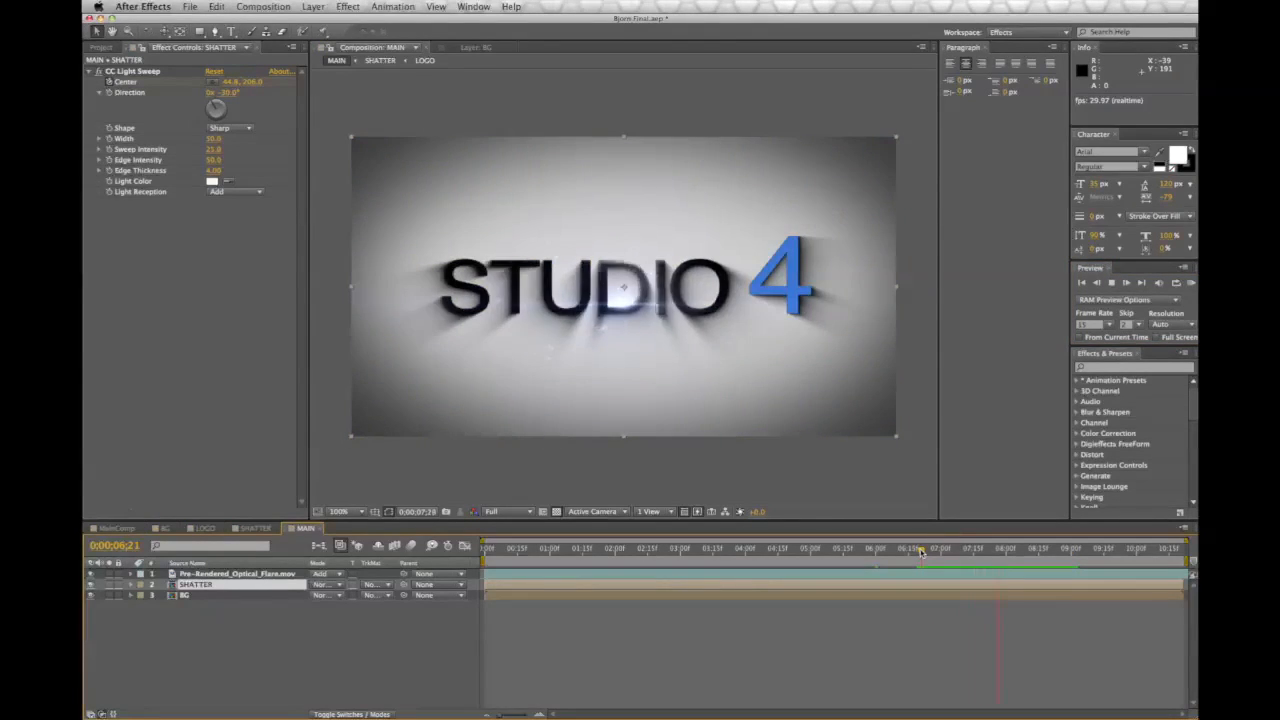
key(space)
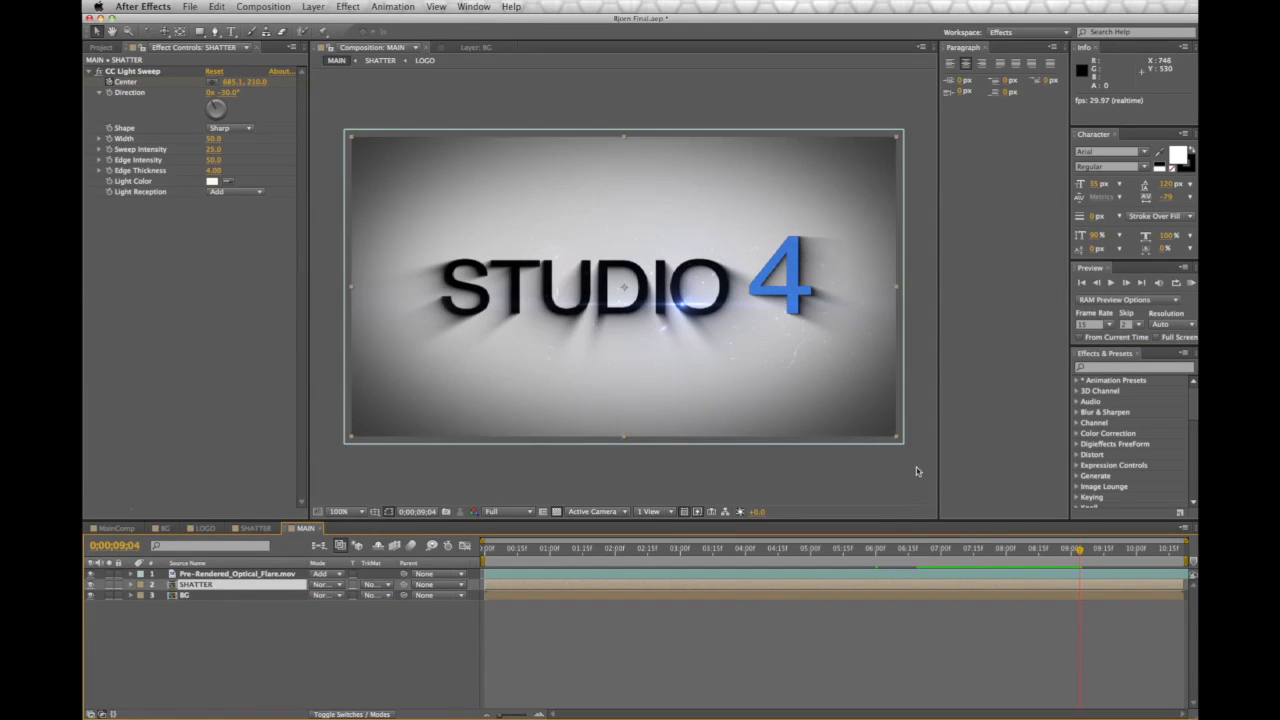
click(916, 471)
click(918, 550)
key(KP_0)
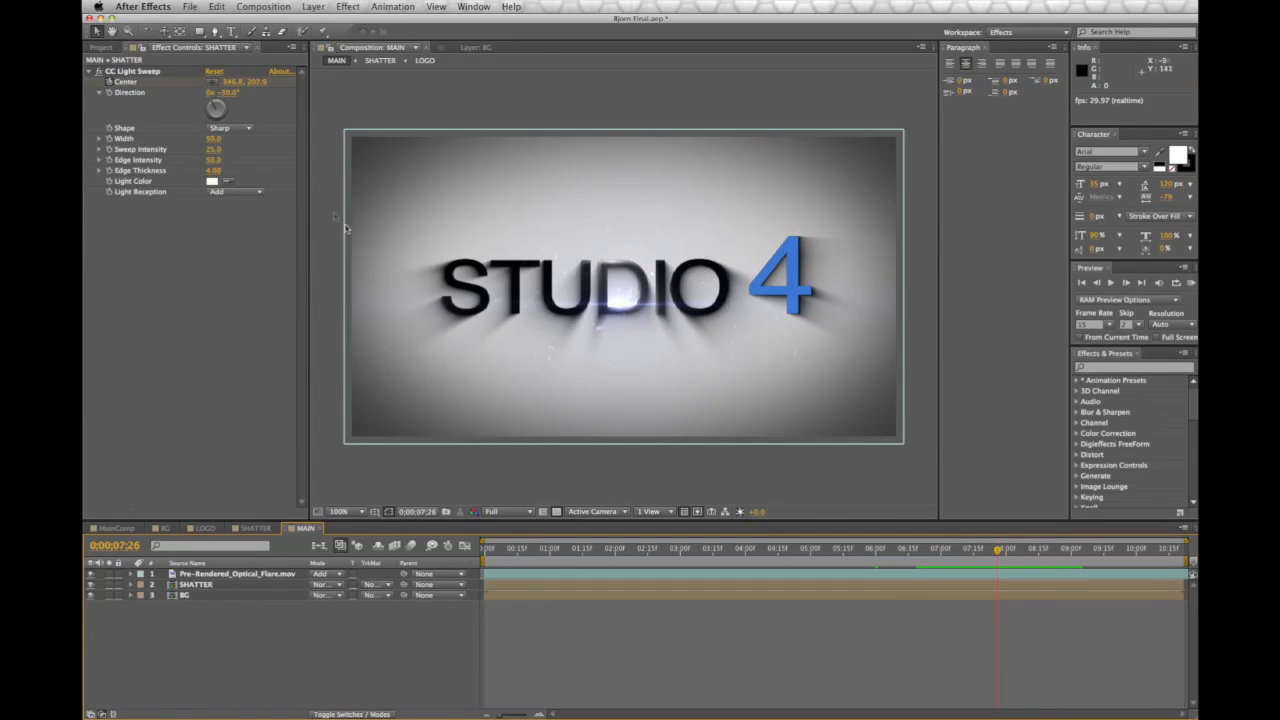
click(208, 145)
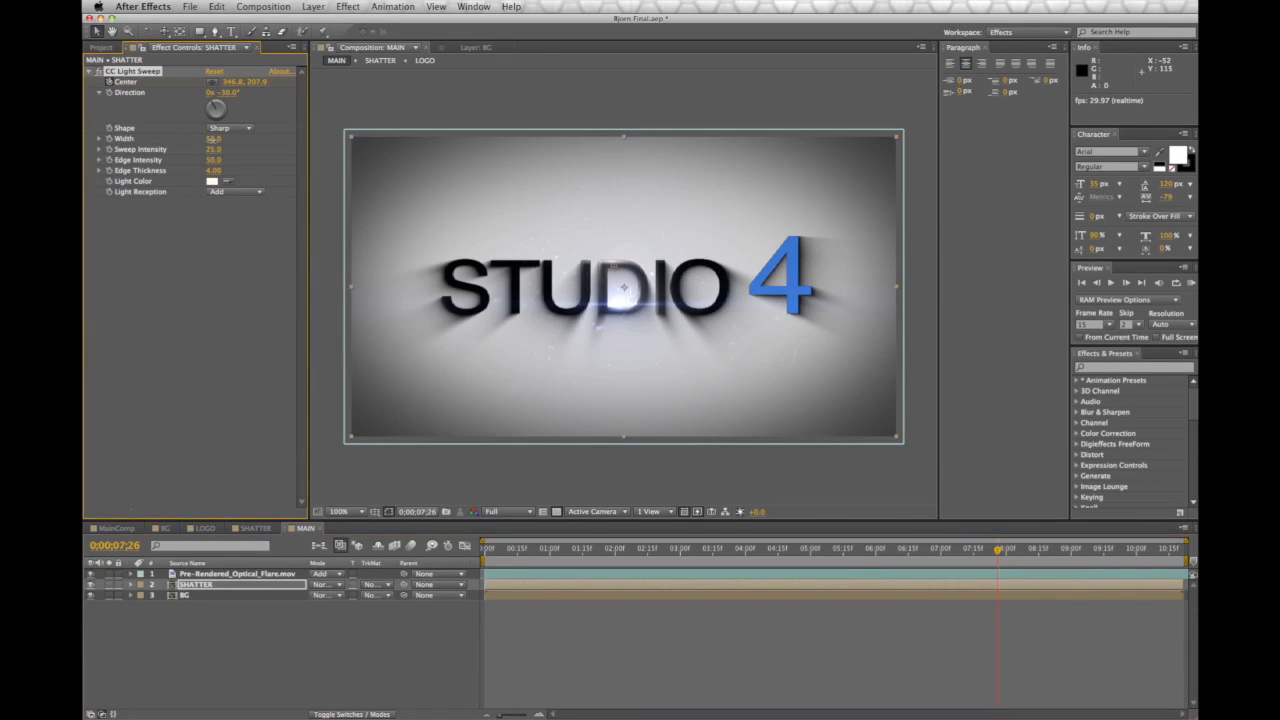
mouse_move(215, 150)
mouse_down()
mouse_move(238, 153)
mouse_move(218, 147)
mouse_up()
drag(998, 553, 898, 578)
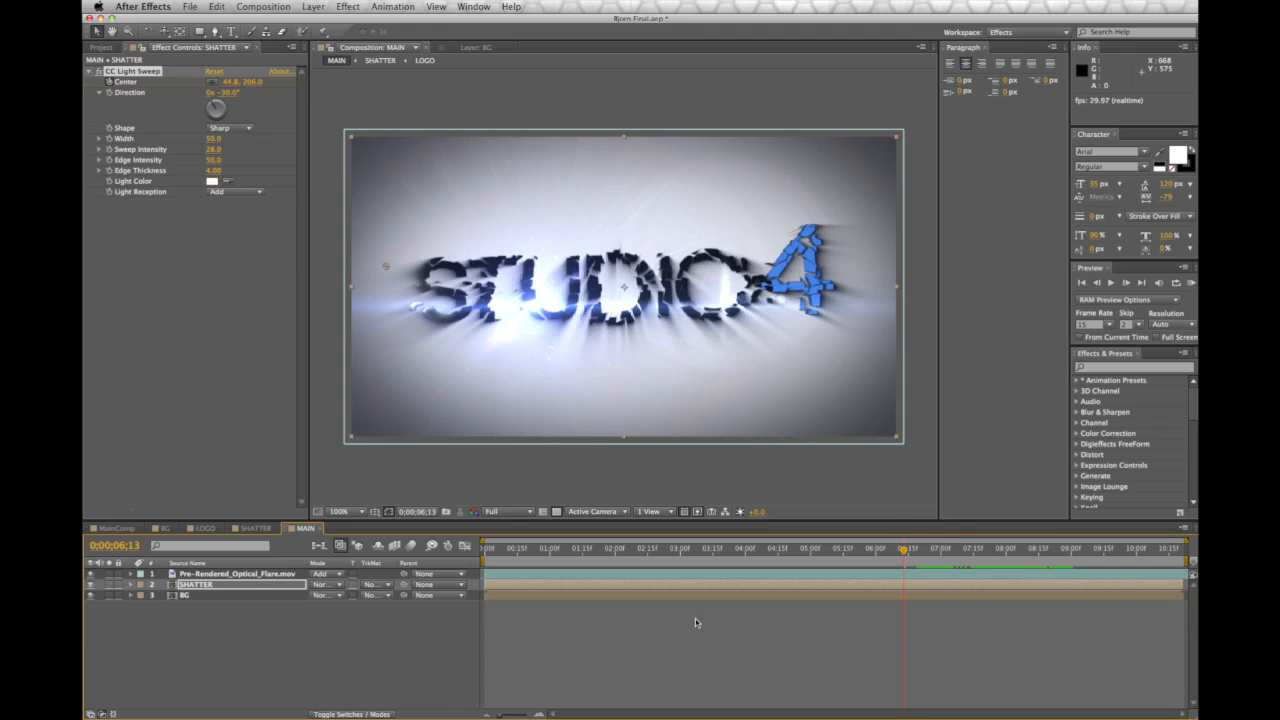
drag(918, 551, 948, 551)
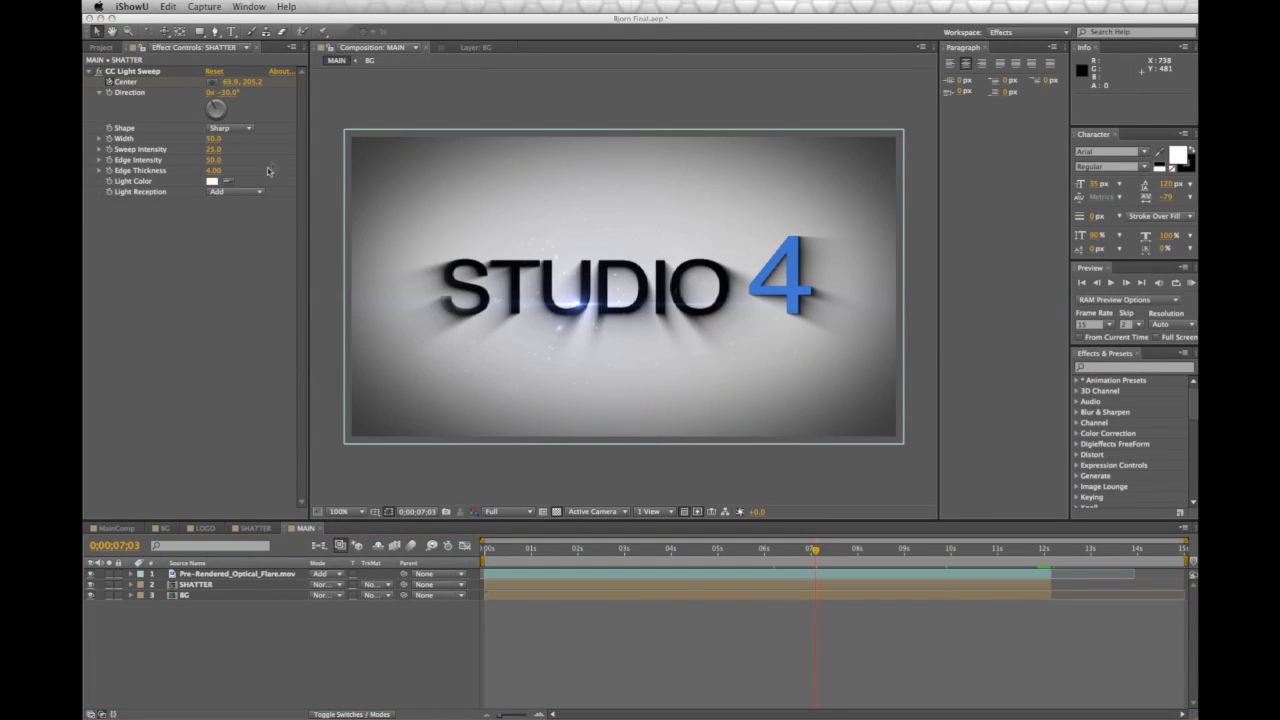
Create a new composition named Explosion end
click(271, 165)
click(268, 7)
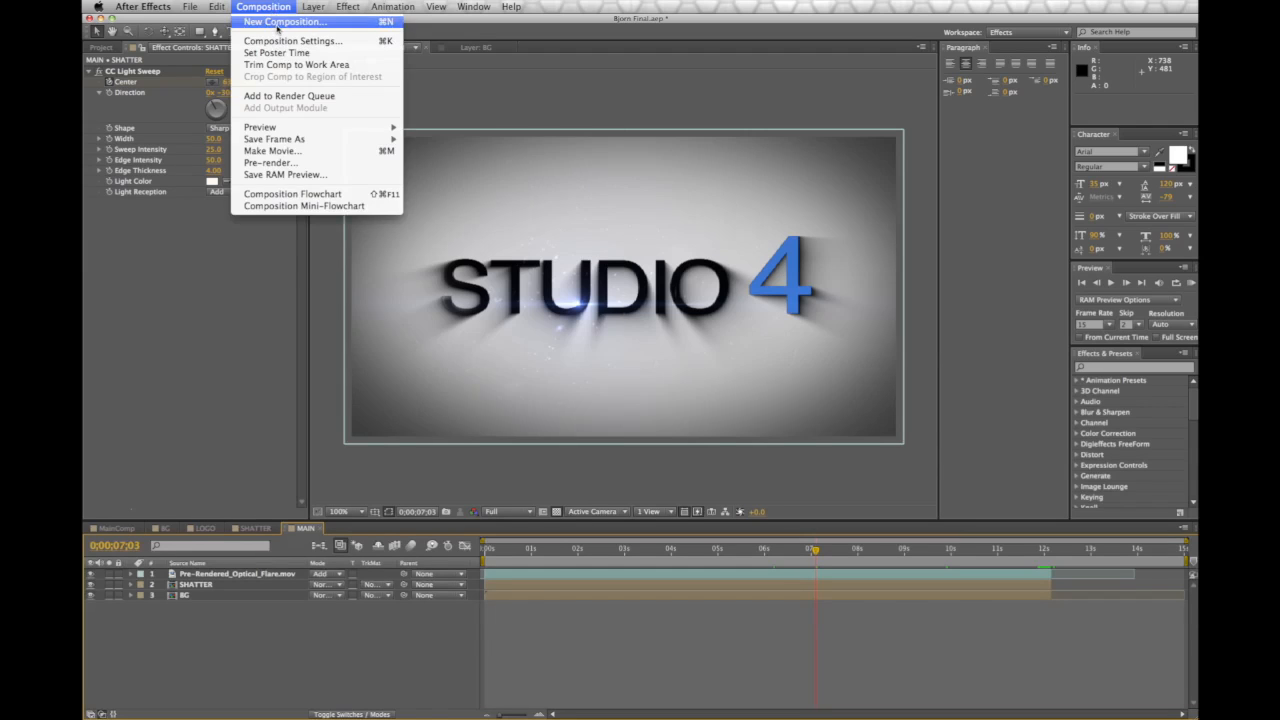
click(277, 24)
text(B)
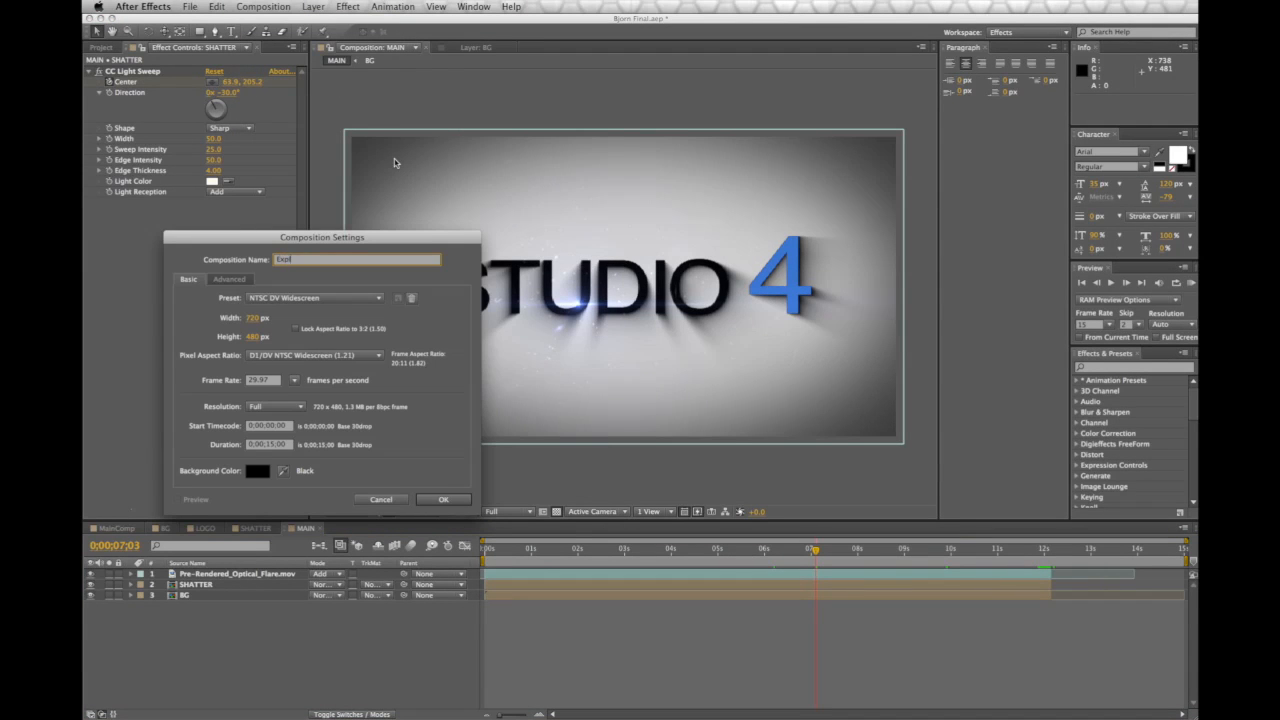
text(xplosion end)
key(Return)
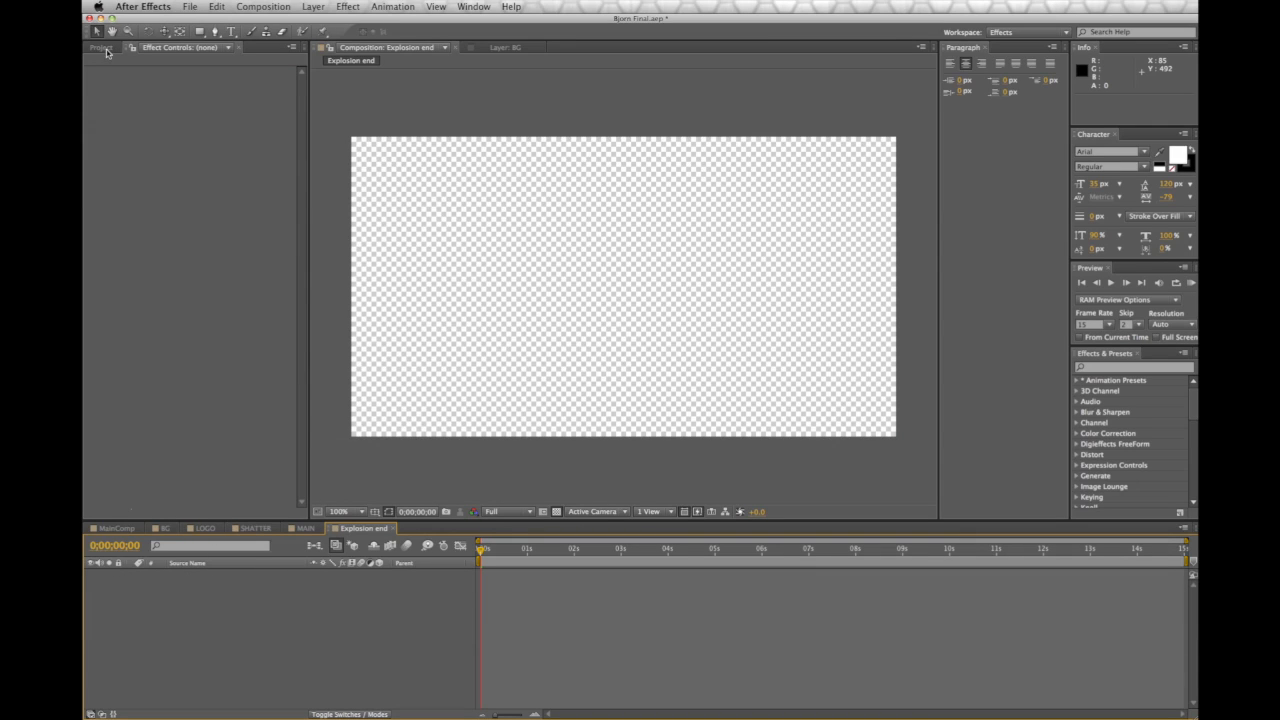
Add the LOGO comp from the Project panel into Explosion end
click(101, 47)
click(180, 342)
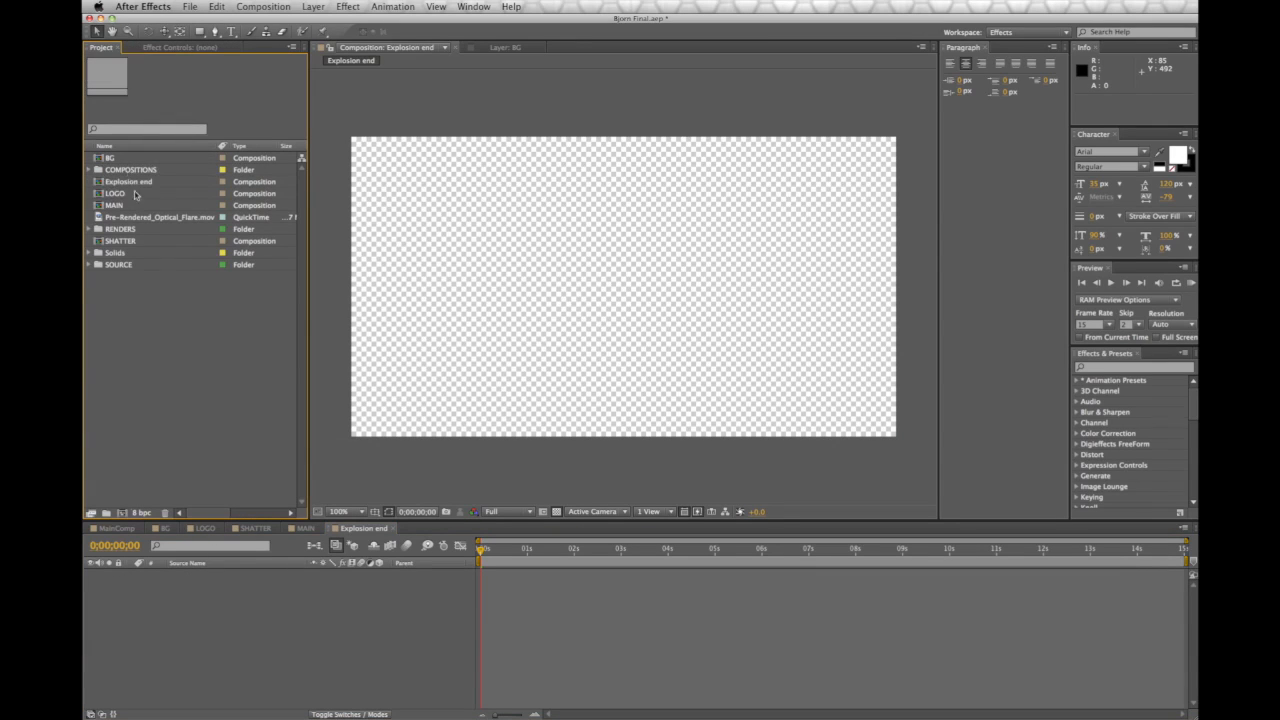
drag(131, 193, 262, 664)
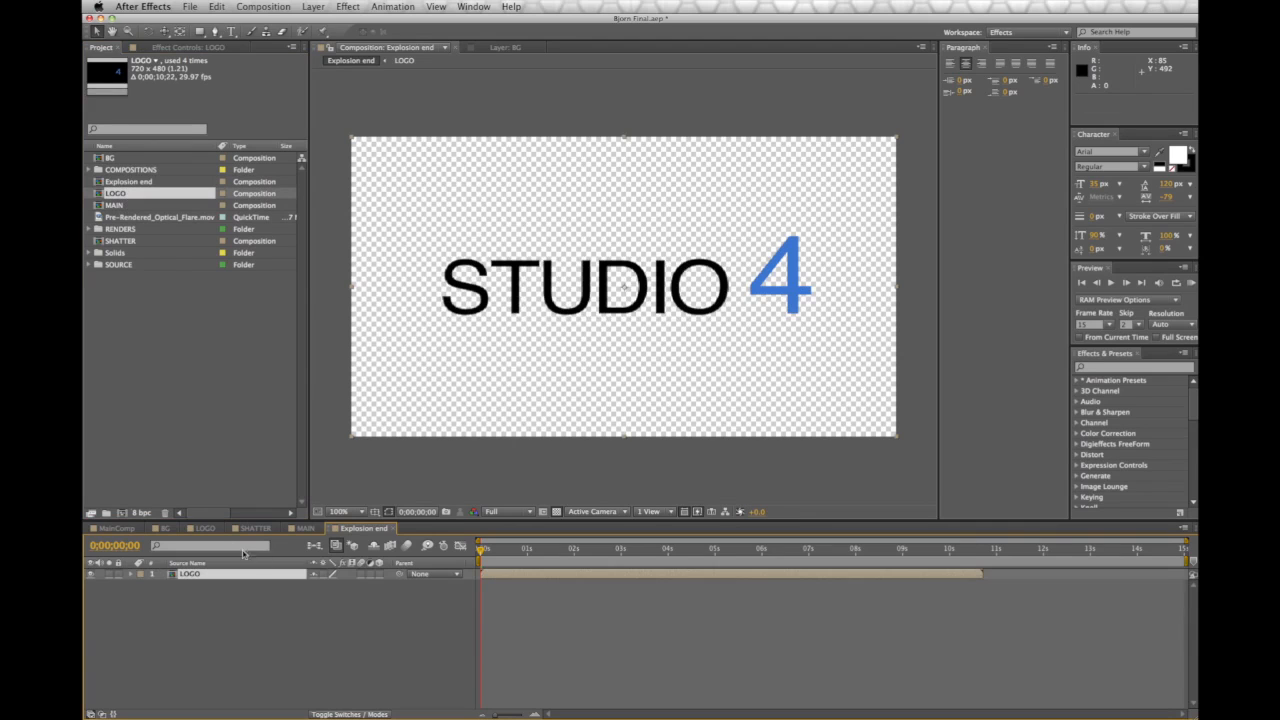
click(218, 529)
click(234, 574)
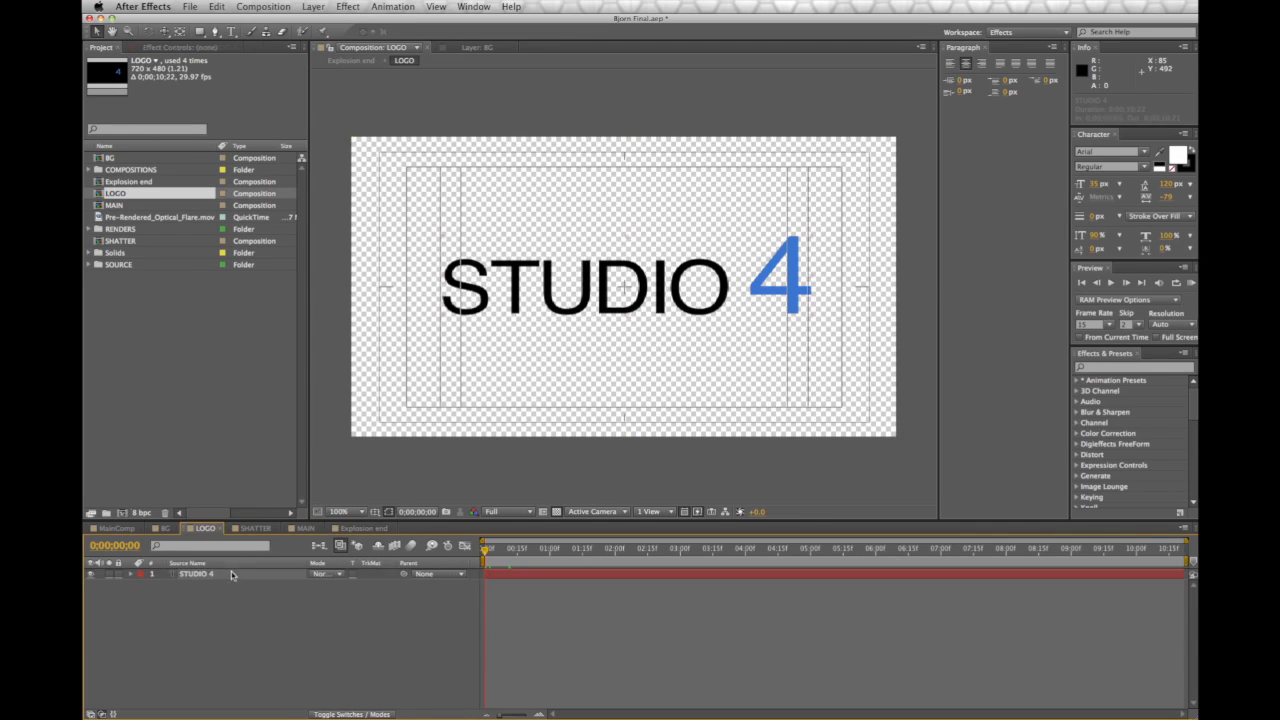
Copy the Shatter effect from SHATTER's LOGO layer and paste it onto LOGO in Explosion end
click(250, 528)
click(213, 584)
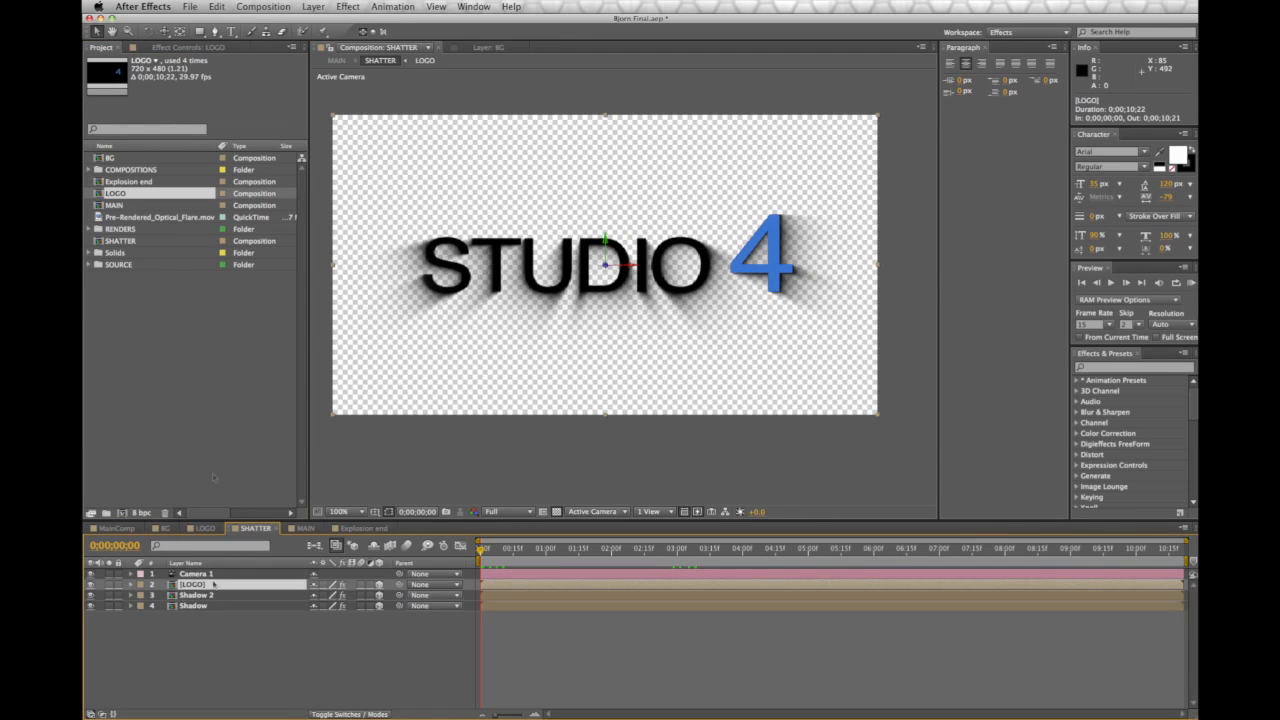
key(F3)
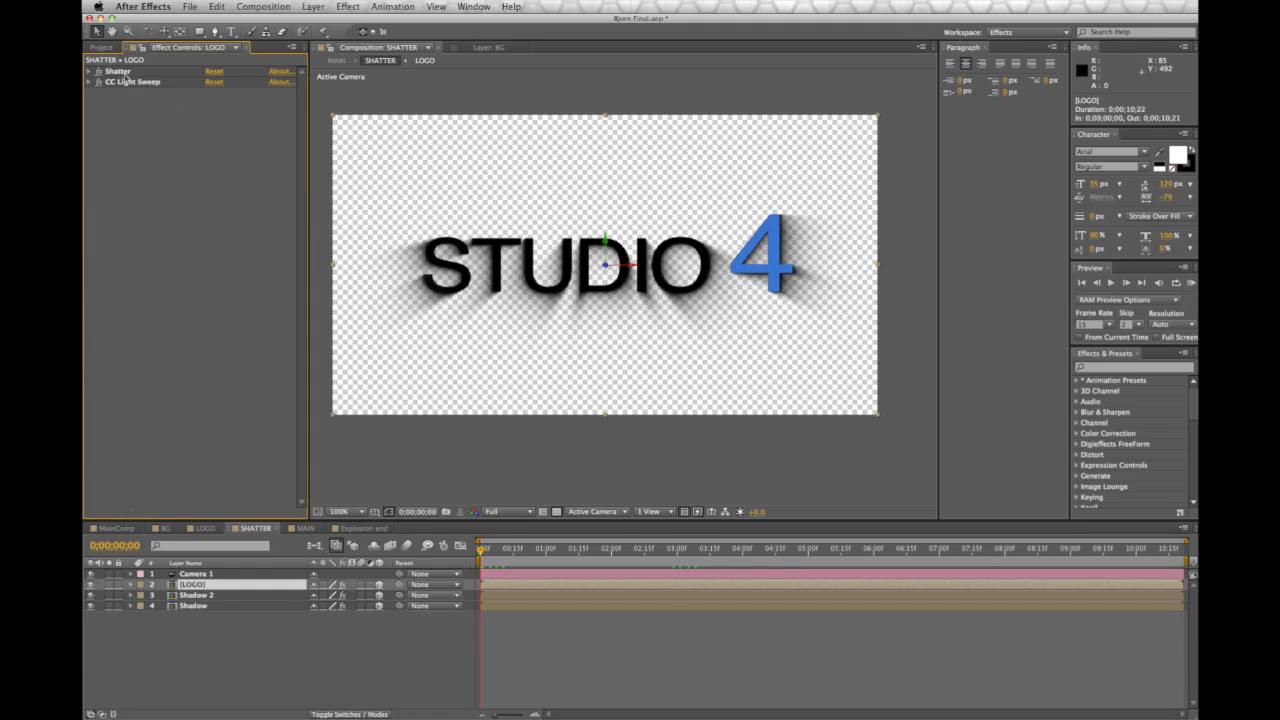
click(118, 72)
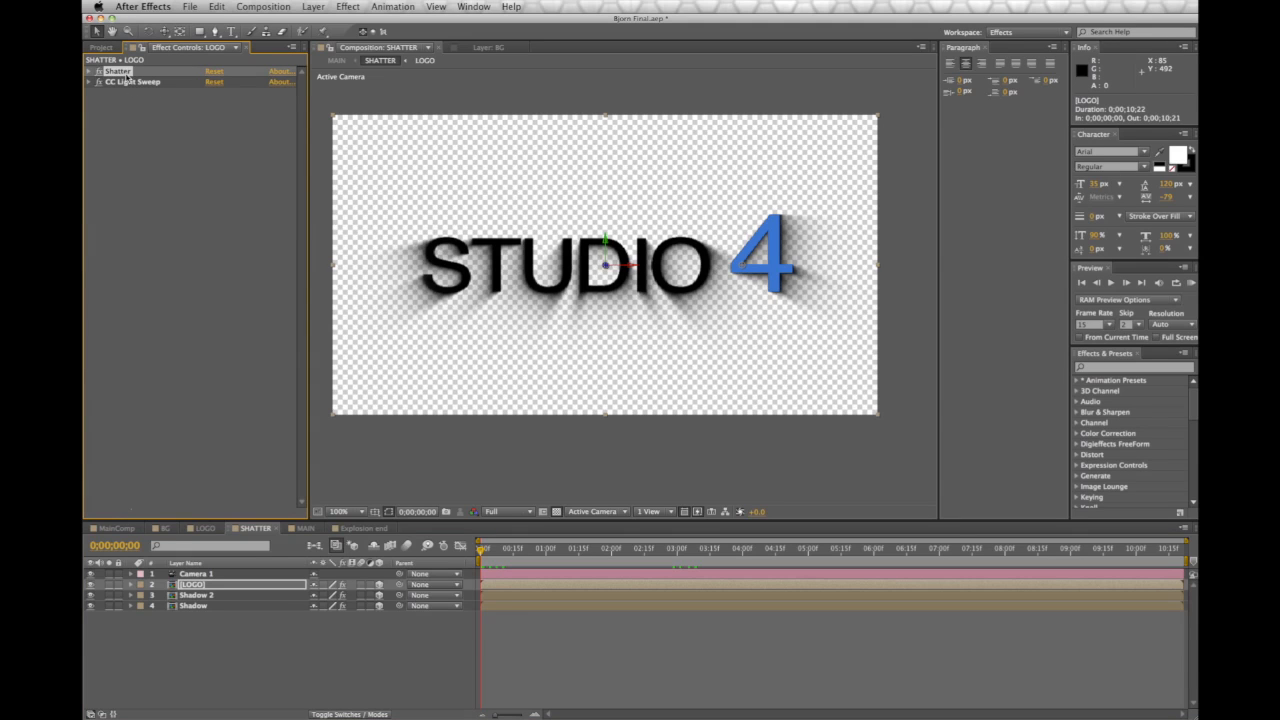
click(216, 6)
click(226, 77)
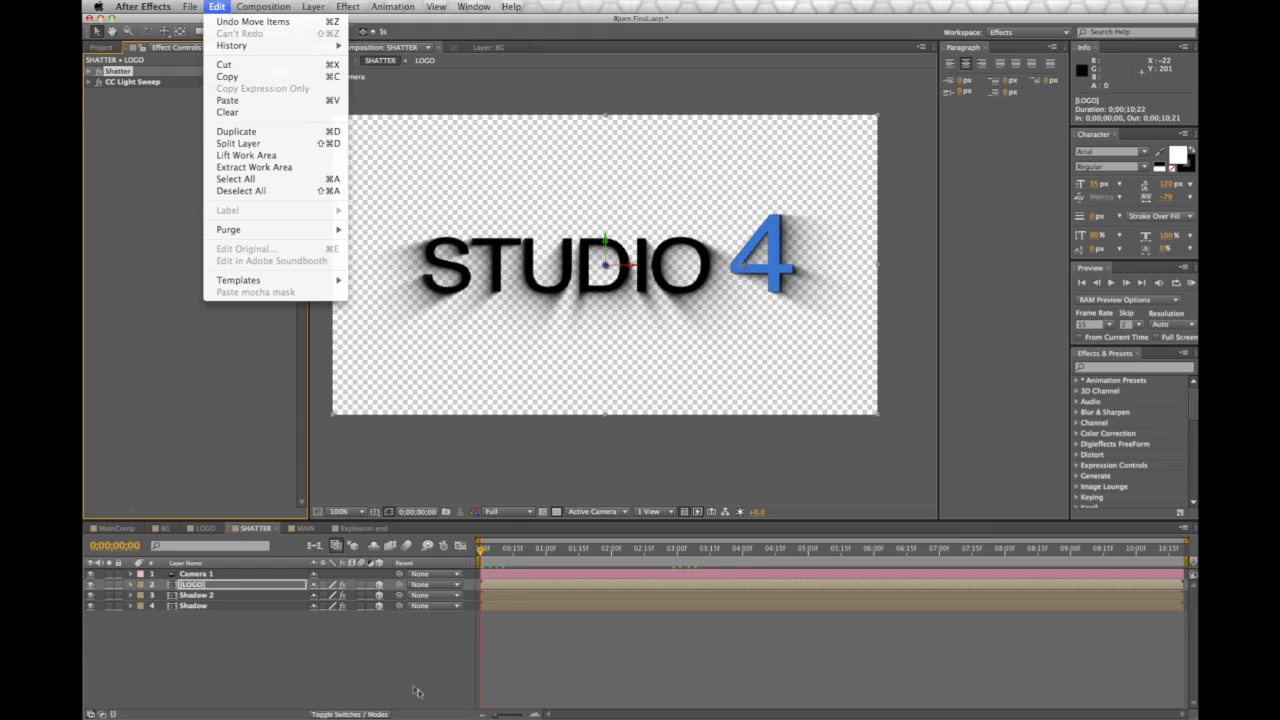
click(363, 528)
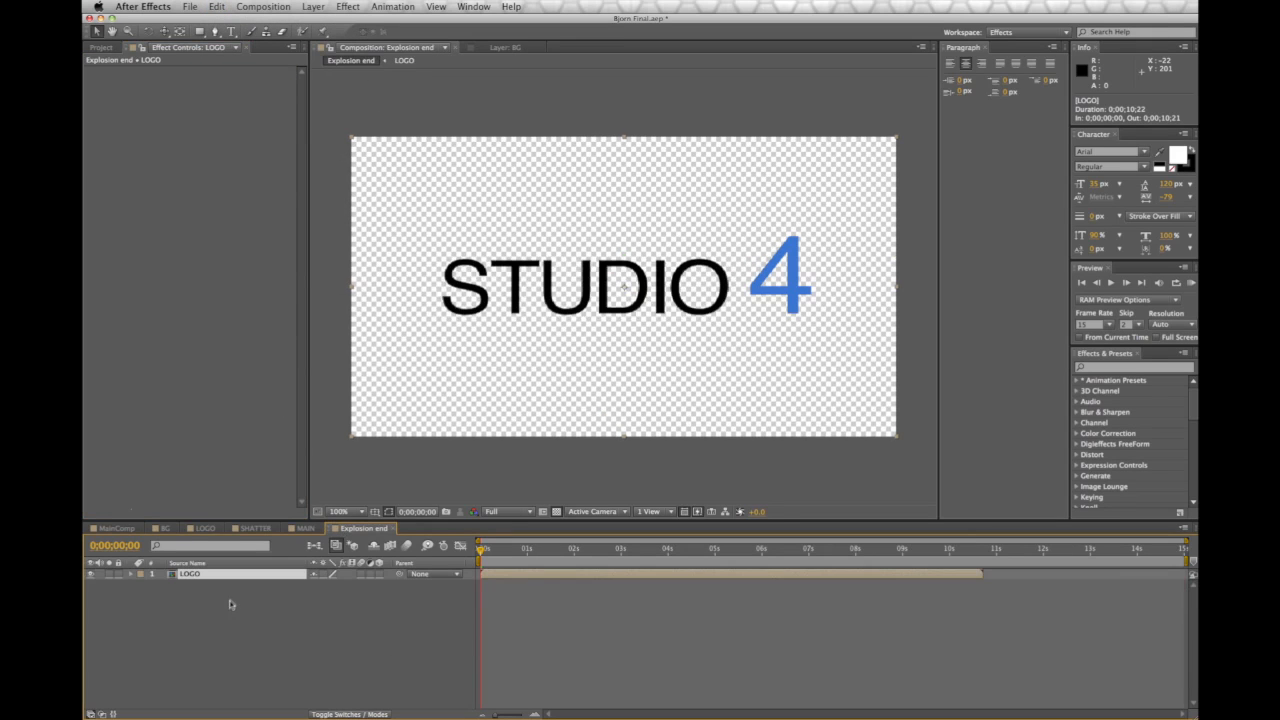
click(216, 6)
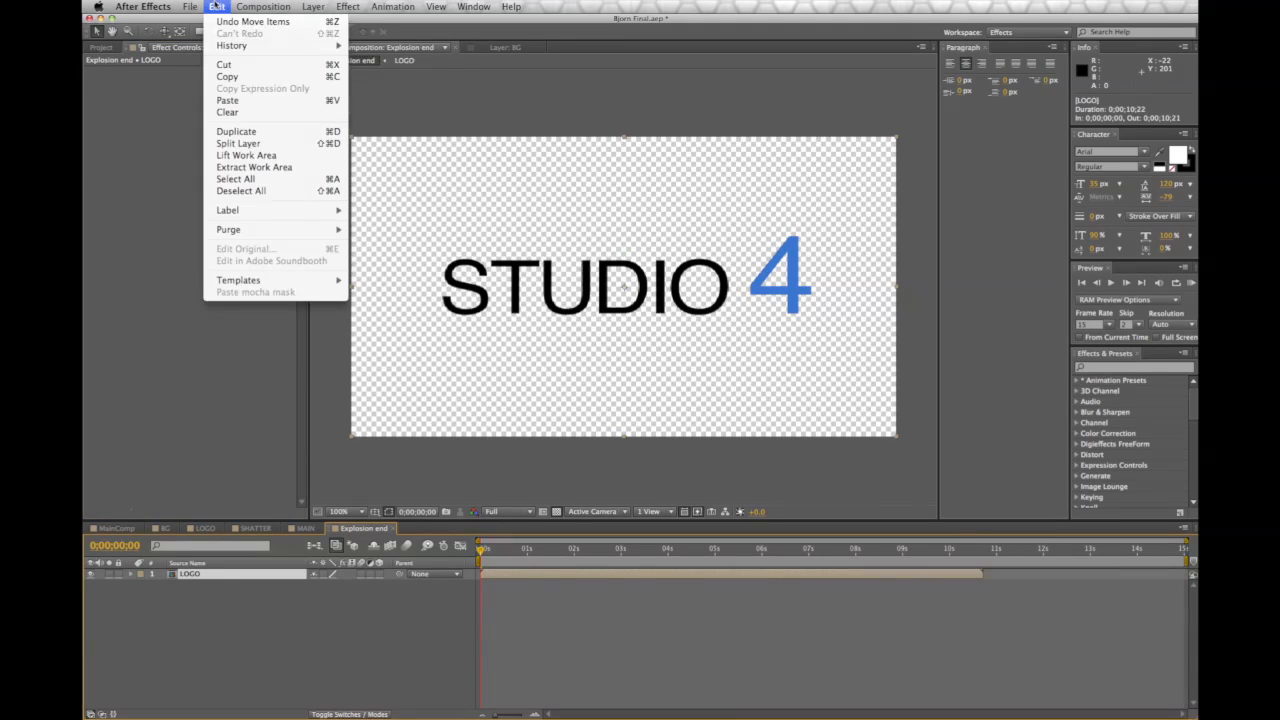
click(226, 98)
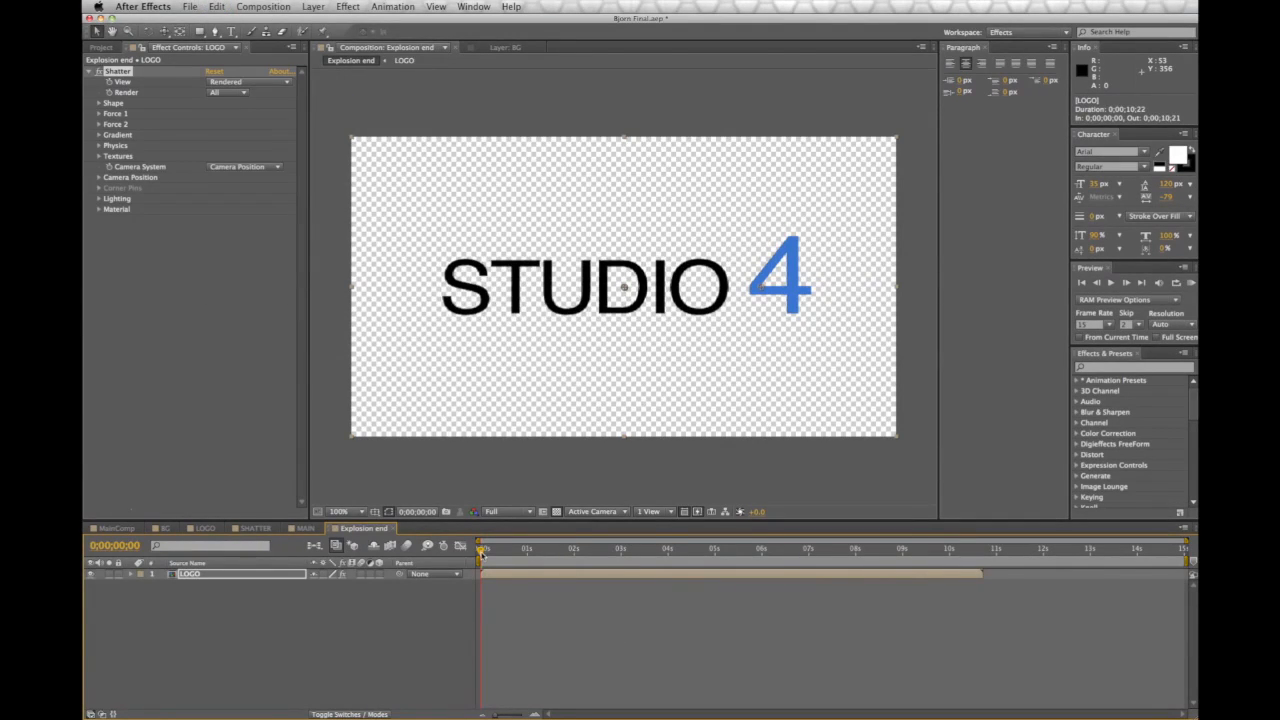
Set Shatter's Force 1 depth to 0.10 and strength to 5.00, previewing to about 6 seconds
drag(492, 554, 432, 562)
click(99, 114)
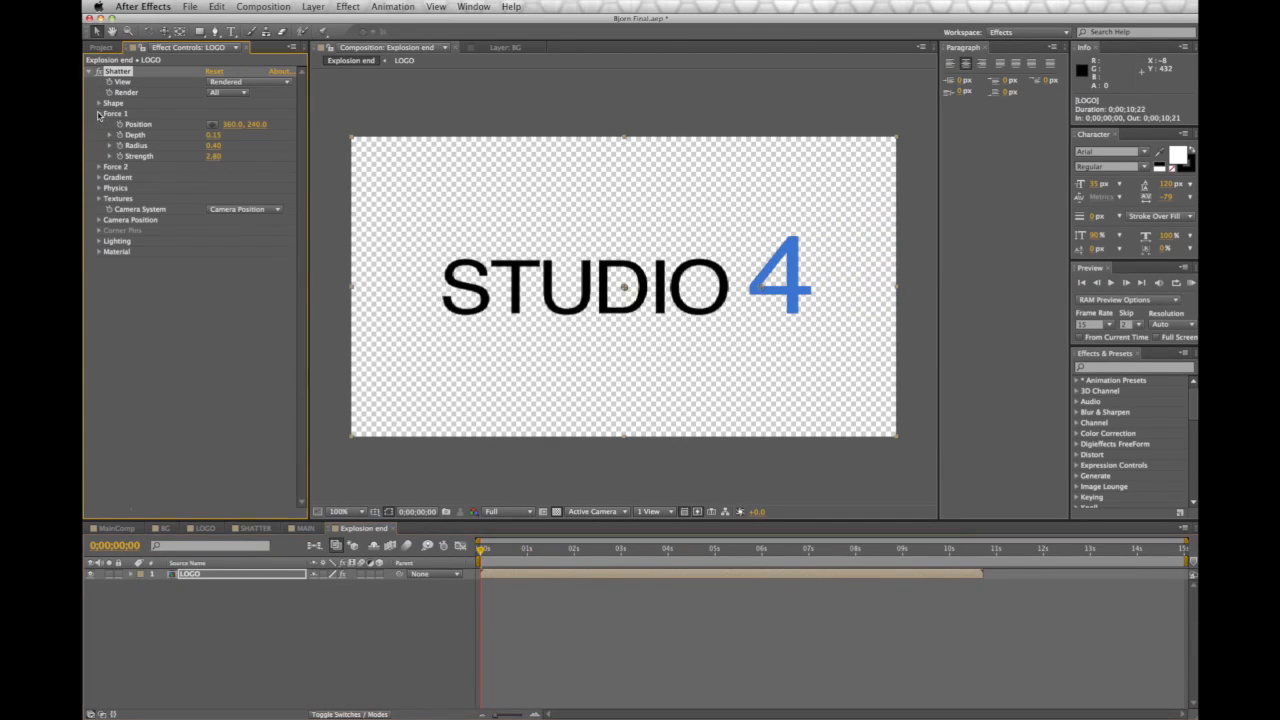
click(212, 136)
key(Return)
click(212, 157)
key(Return)
click(99, 188)
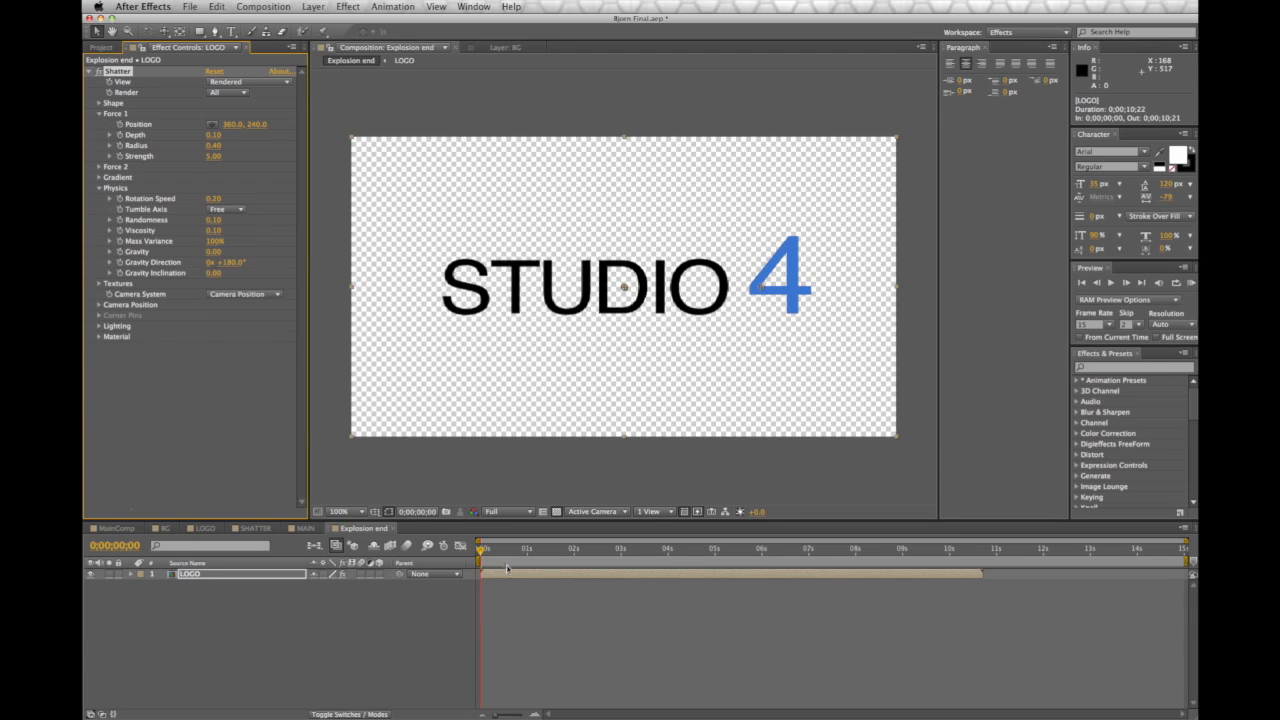
drag(478, 553, 800, 566)
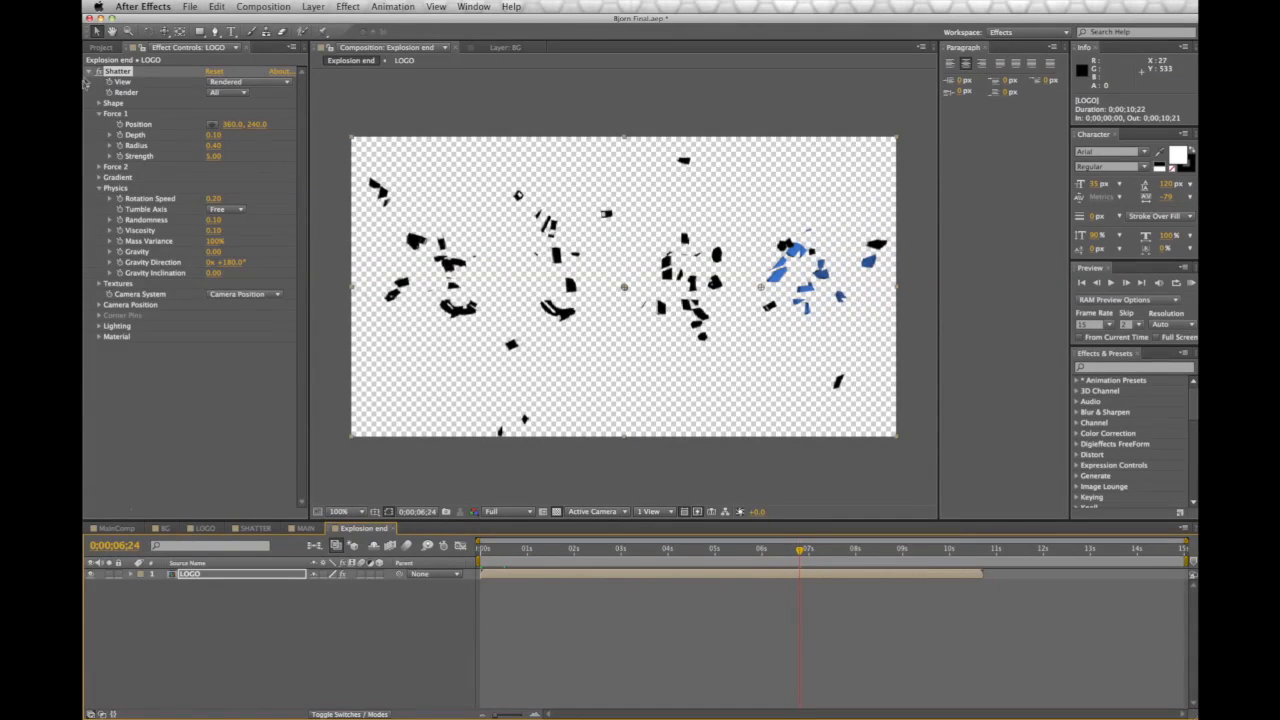
Raise Shatter's Repetitions to 100, scrub to check the smaller shards, then return to MAIN
click(99, 103)
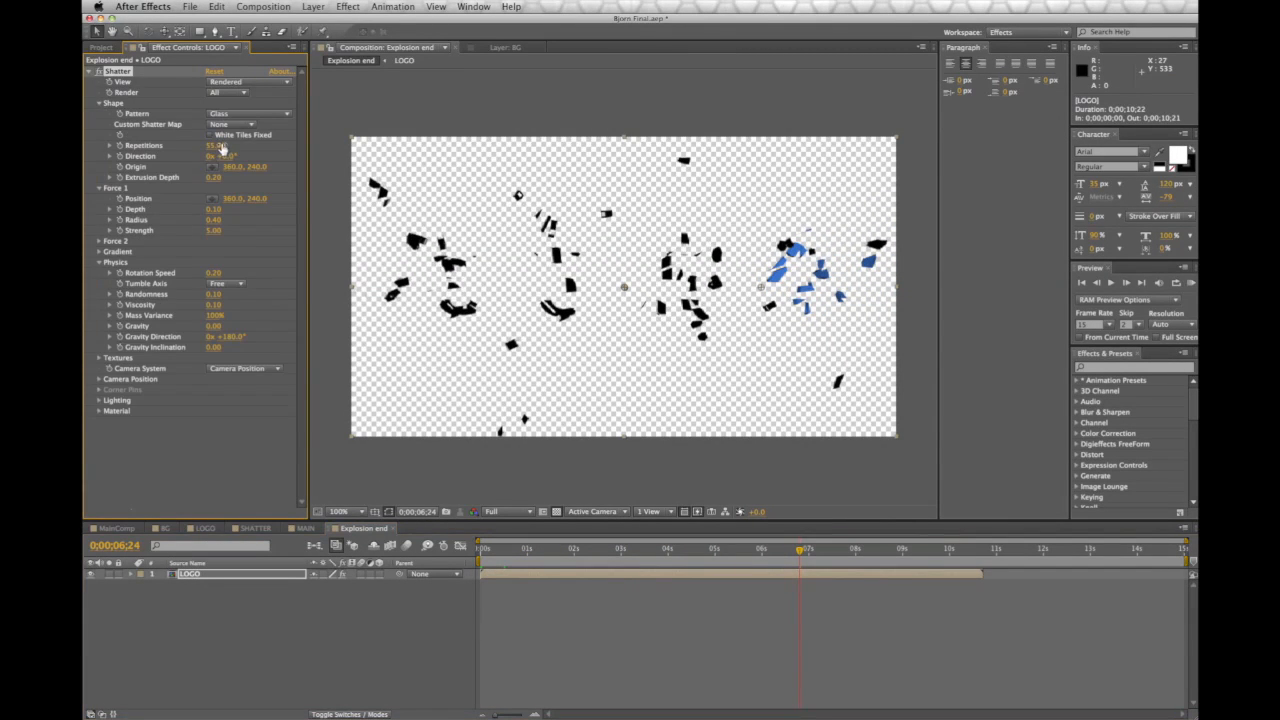
key(Return)
click(800, 550)
drag(907, 550, 742, 570)
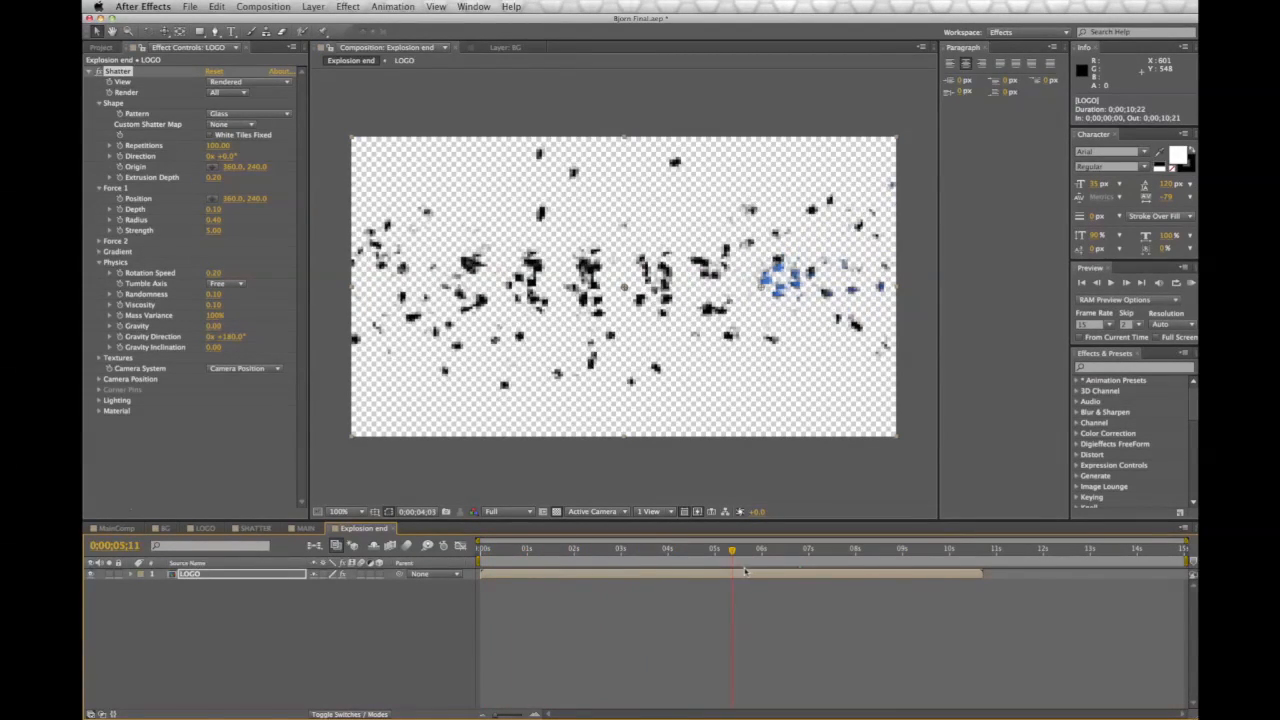
key(Home)
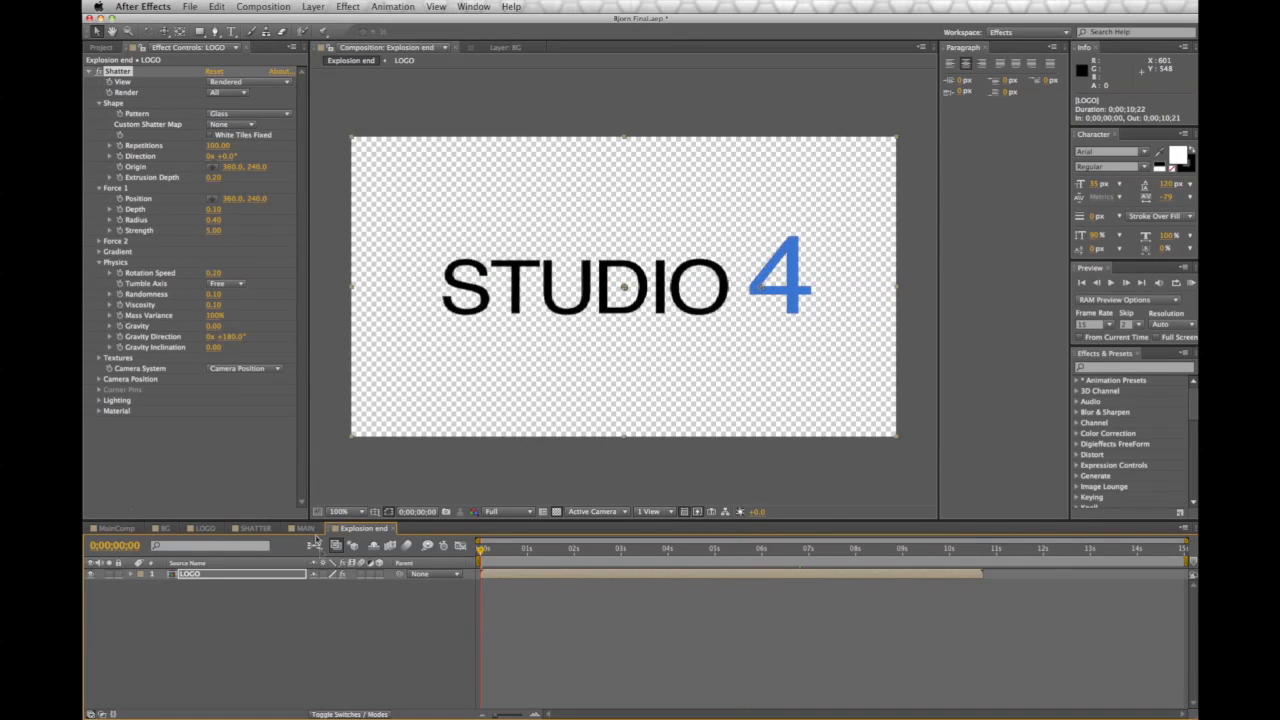
click(304, 528)
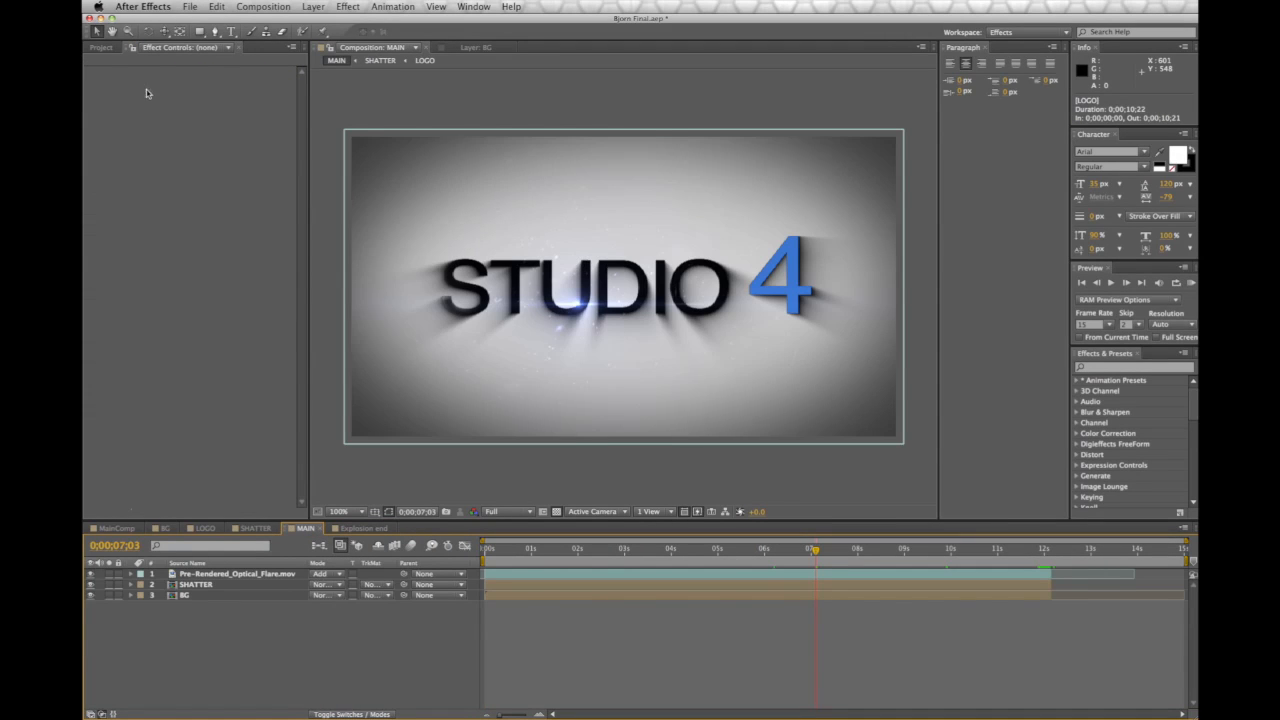
Add the Explosion end comp to MAIN and slide it to start around 13 seconds
click(101, 48)
click(141, 182)
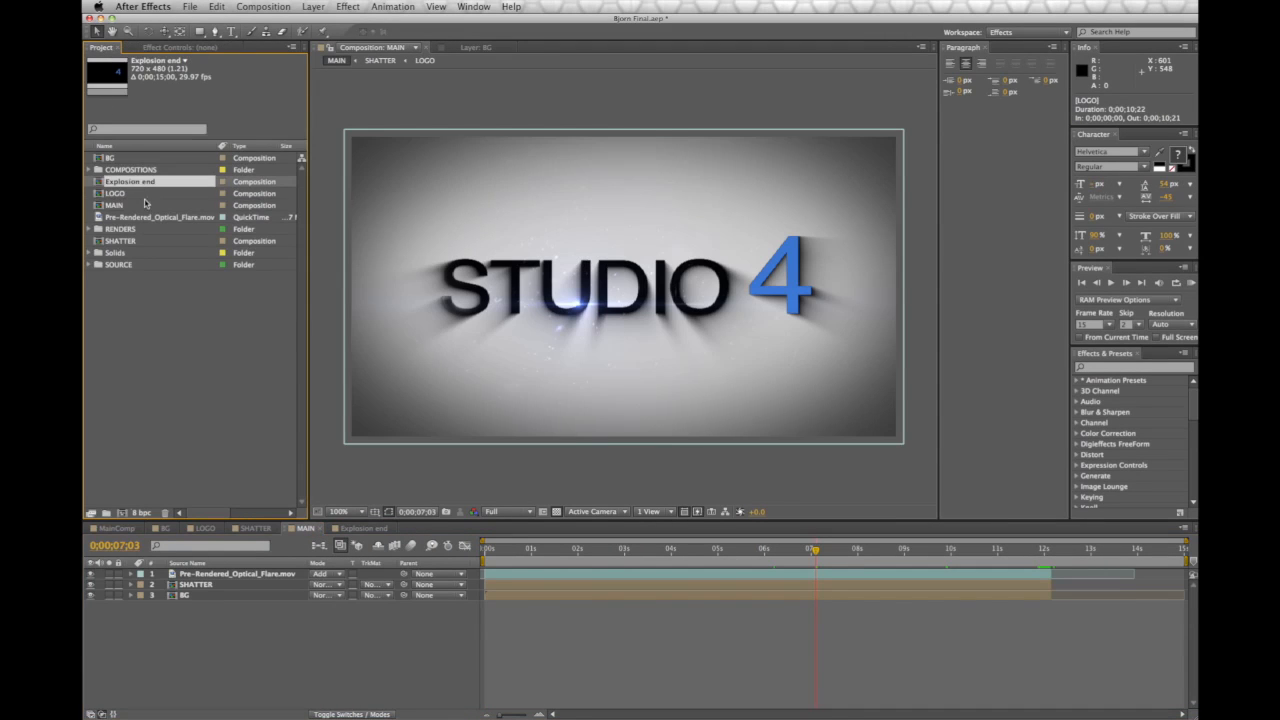
drag(143, 182, 282, 624)
drag(489, 603, 1113, 601)
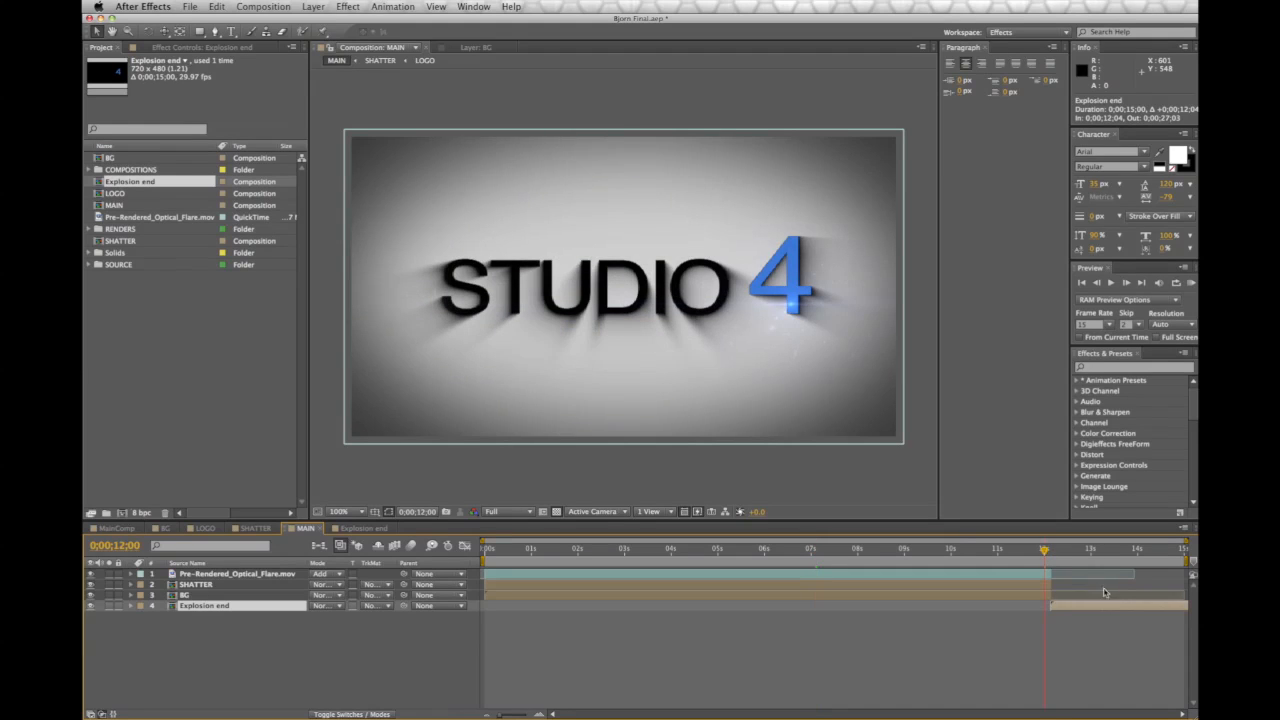
Change the MAIN composition's duration to 0;00;20;00
click(263, 7)
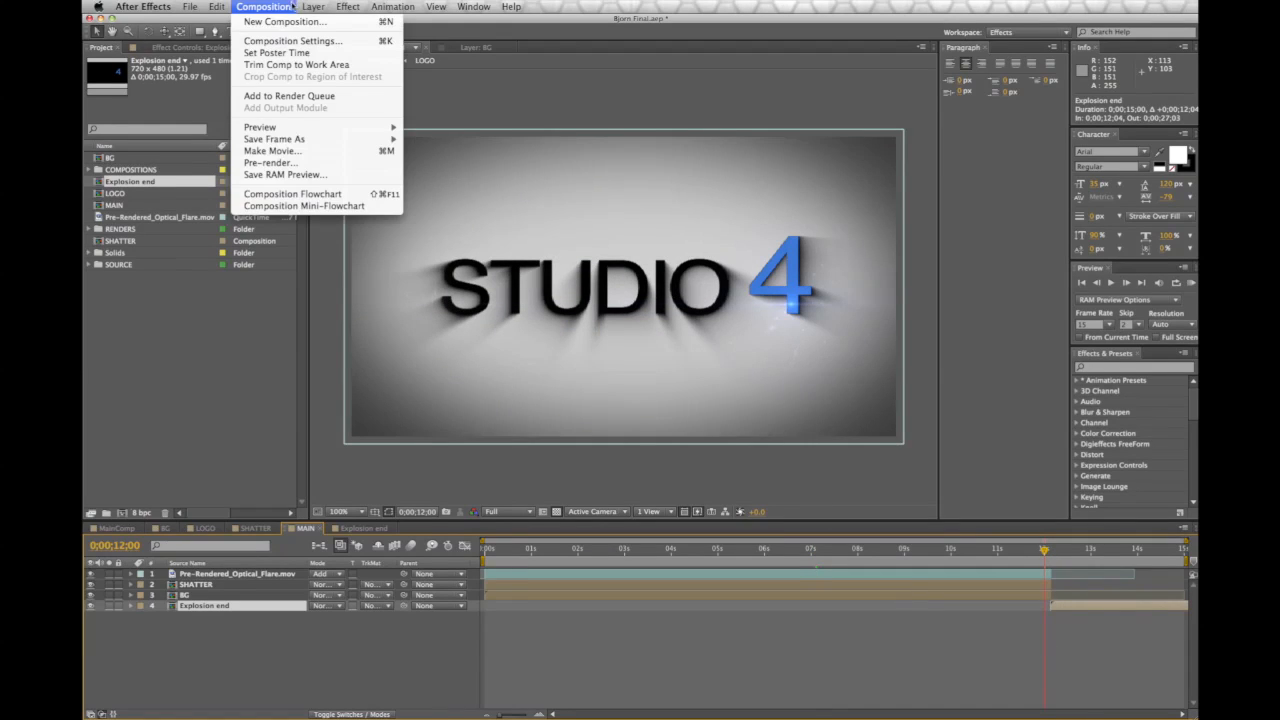
click(292, 40)
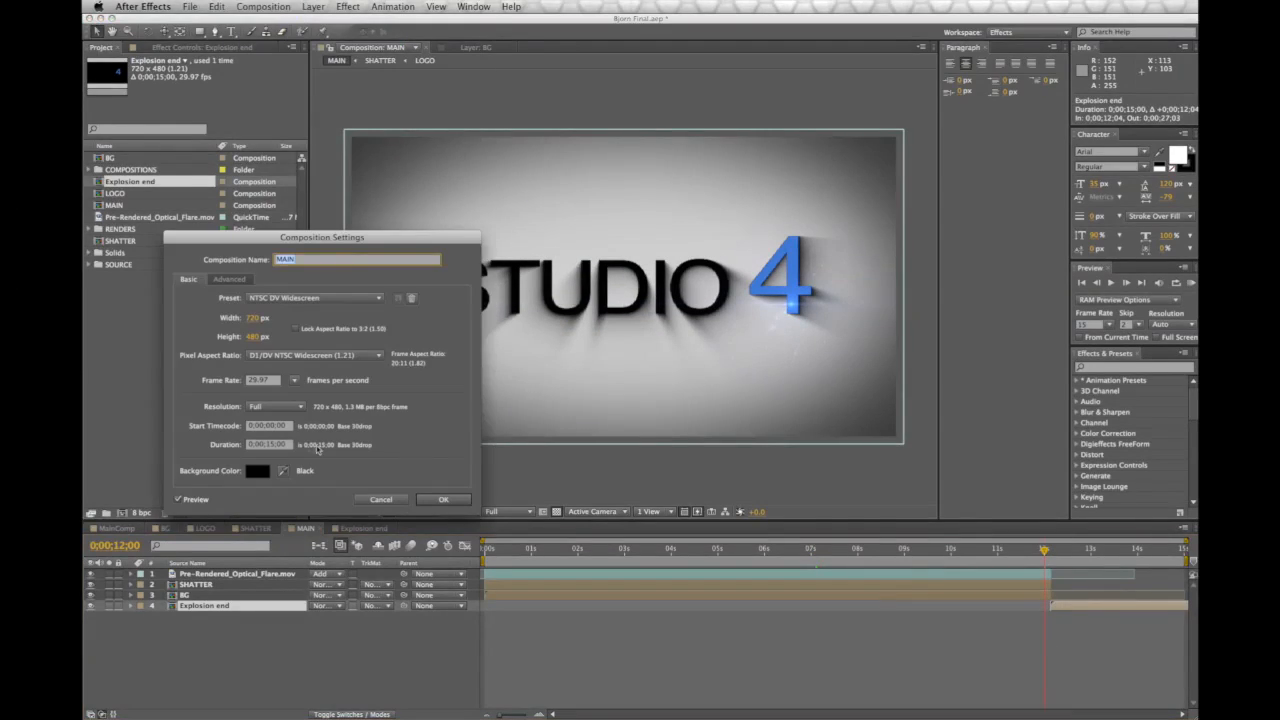
click(268, 444)
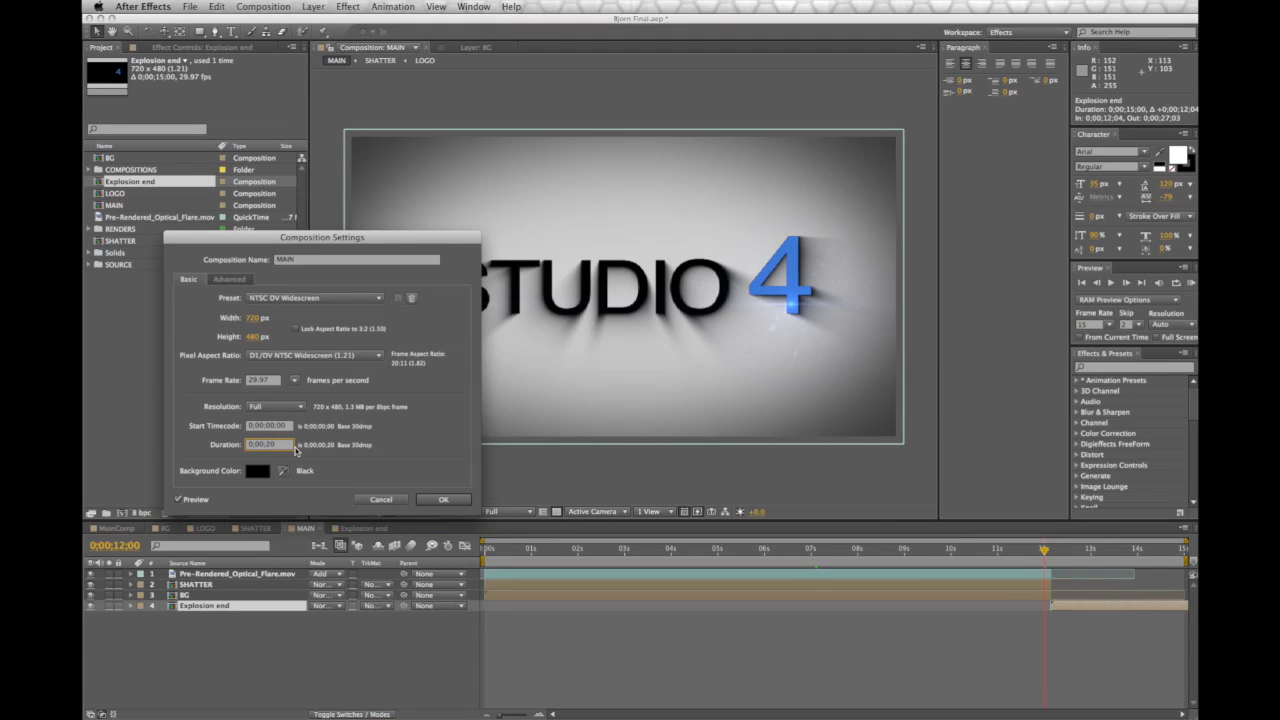
click(441, 499)
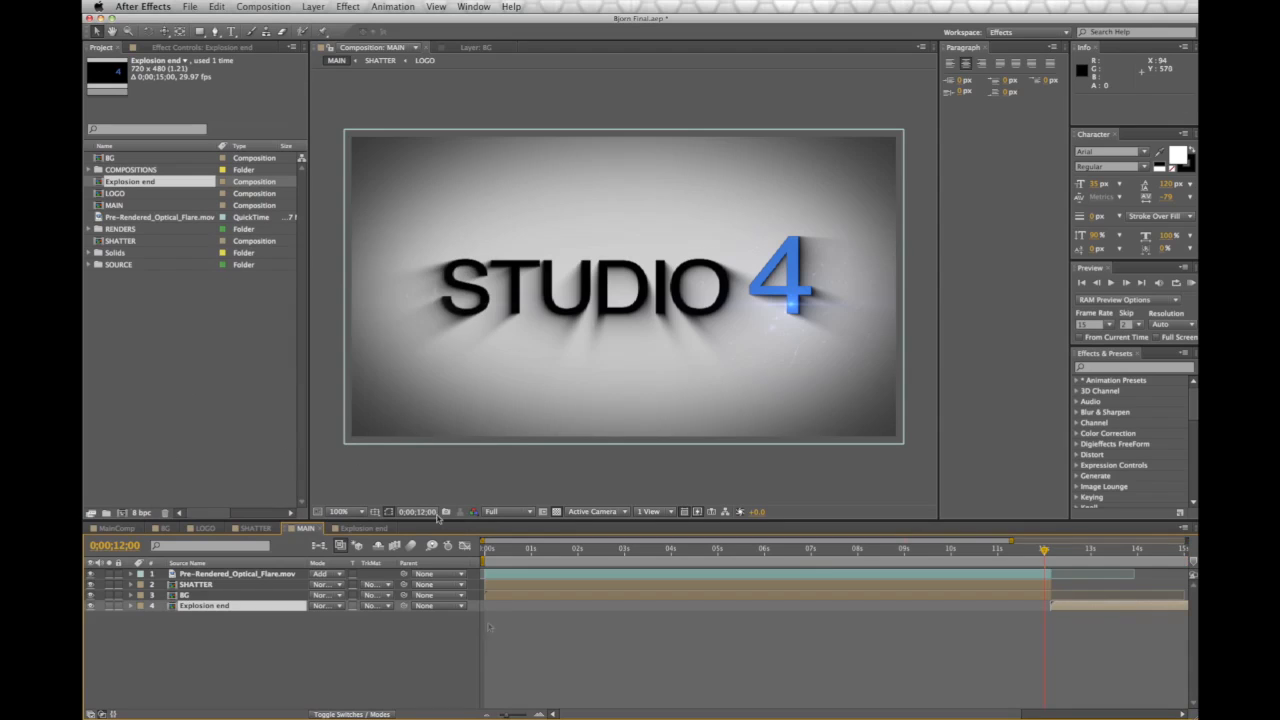
Start Explosion end at 0;00;12;07 and move BG beneath it in the layer stack
drag(506, 714, 497, 716)
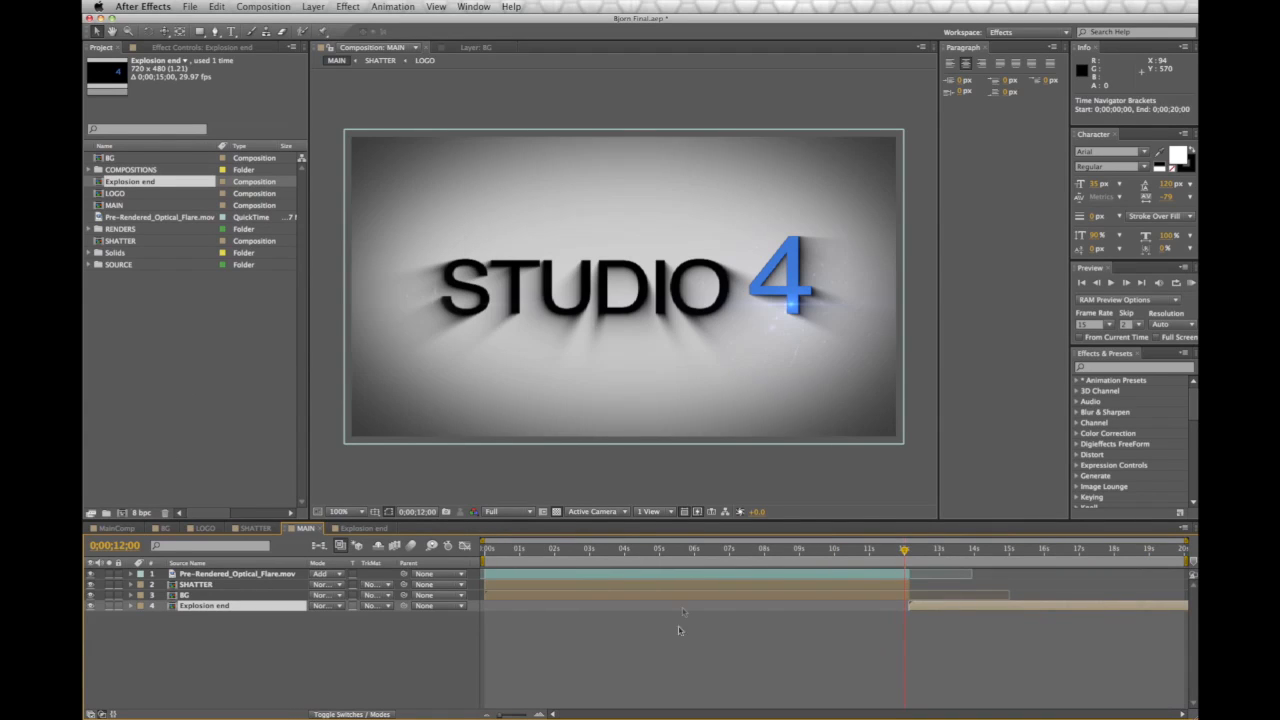
drag(893, 552, 904, 552)
drag(929, 607, 933, 609)
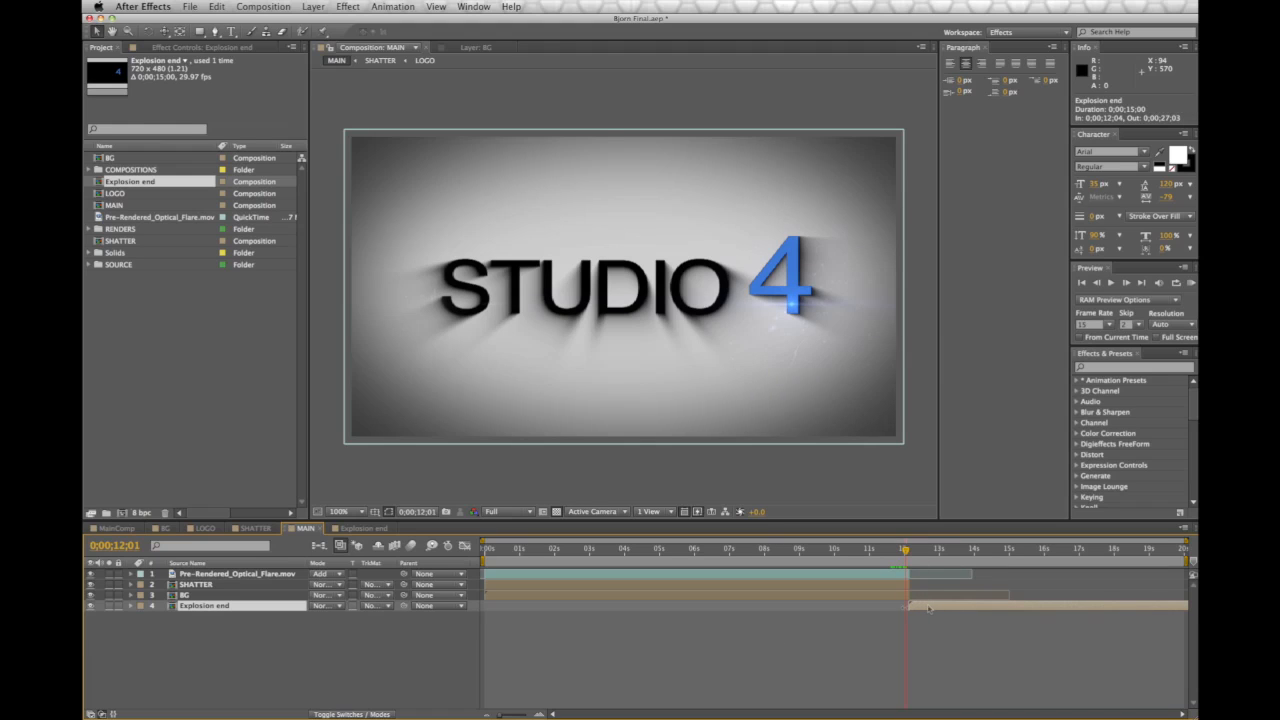
drag(192, 595, 185, 607)
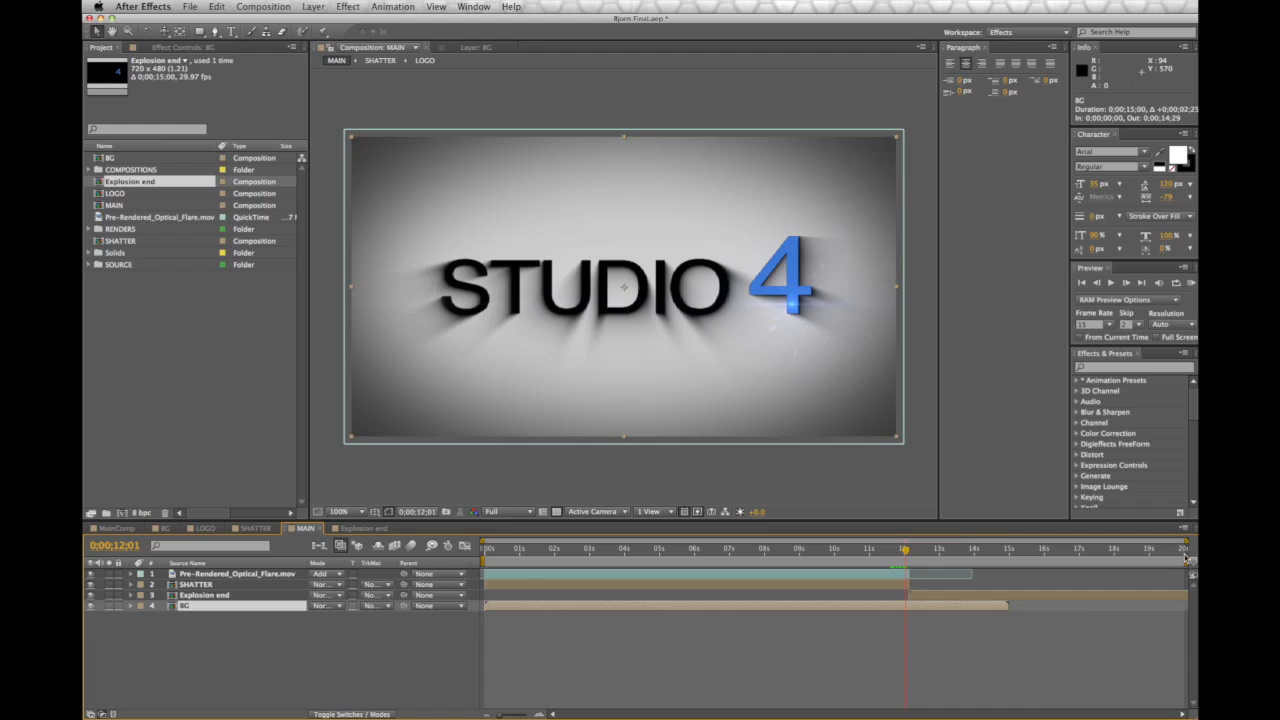
End the work area at 15 seconds and preview the flare and shatter around 11.5 seconds
drag(1183, 563, 1009, 560)
drag(1186, 541, 1006, 549)
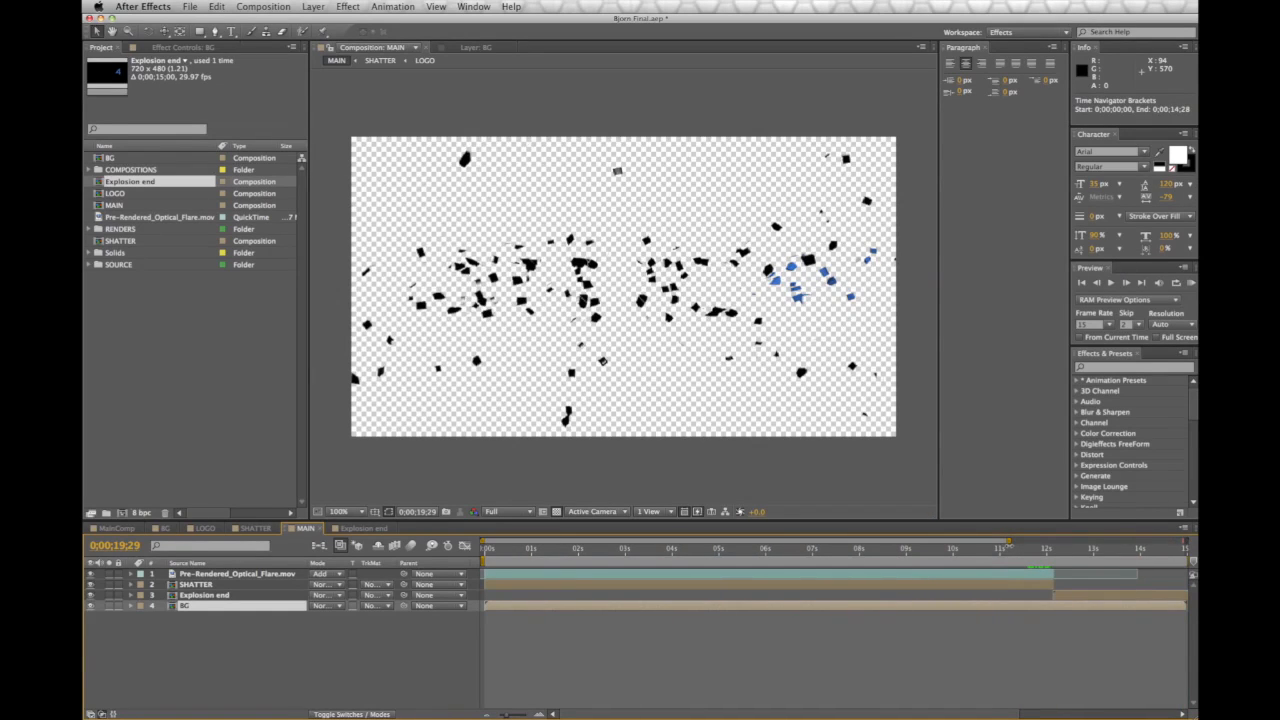
click(1034, 549)
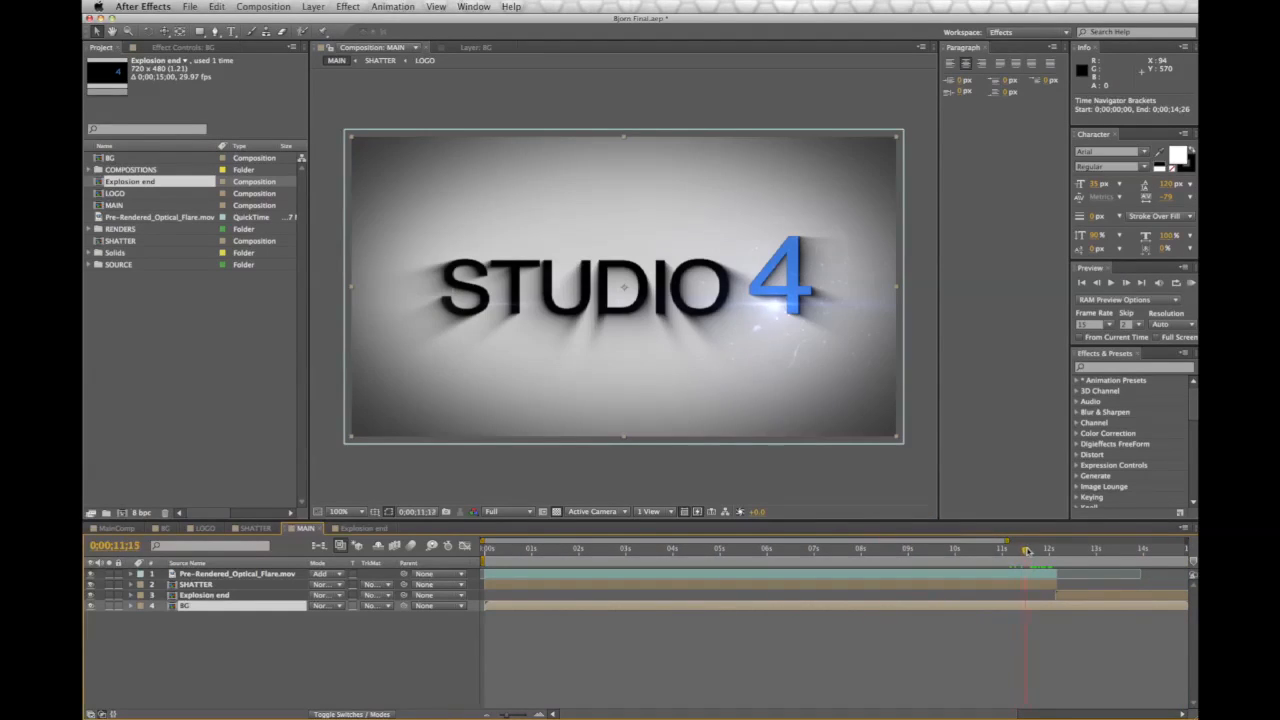
mouse_move(989, 557)
mouse_down()
mouse_move(850, 560)
mouse_move(1063, 565)
mouse_move(1052, 556)
mouse_move(1137, 552)
mouse_move(1065, 561)
mouse_up()
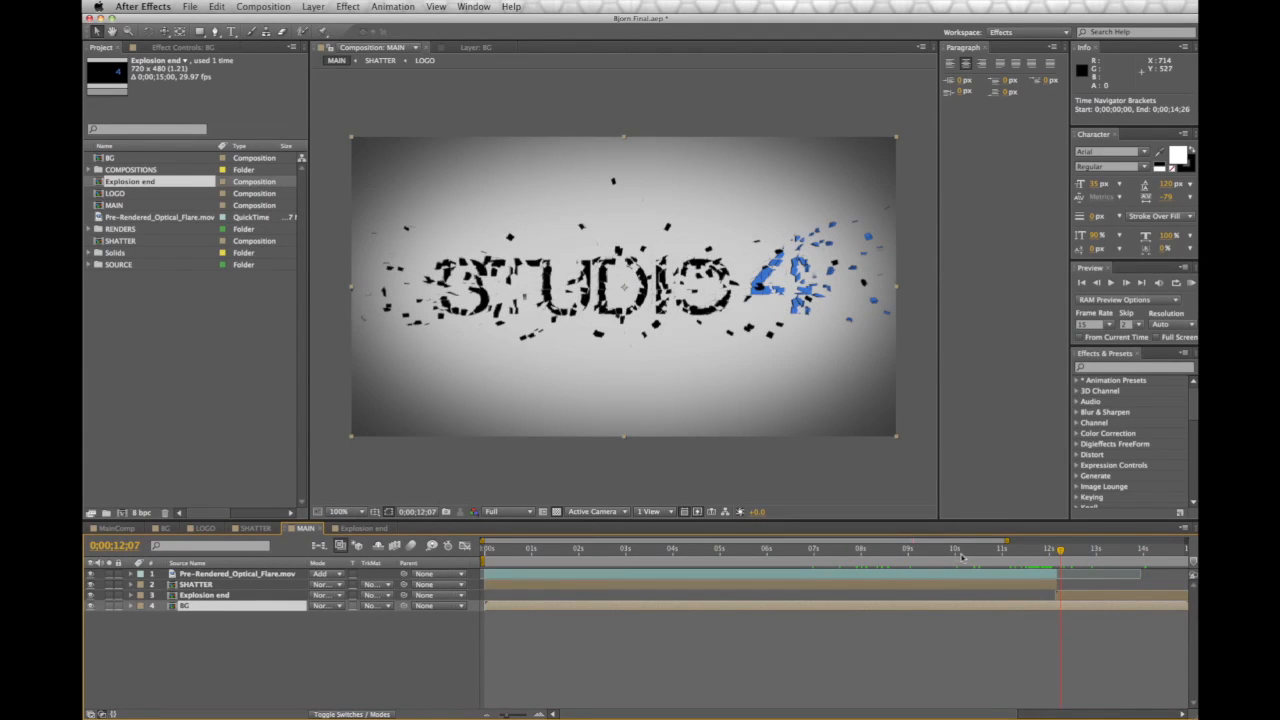
Create a 720×480 solid named Flare at the top of the MAIN layer stack
click(313, 7)
mouse_move(314, 22)
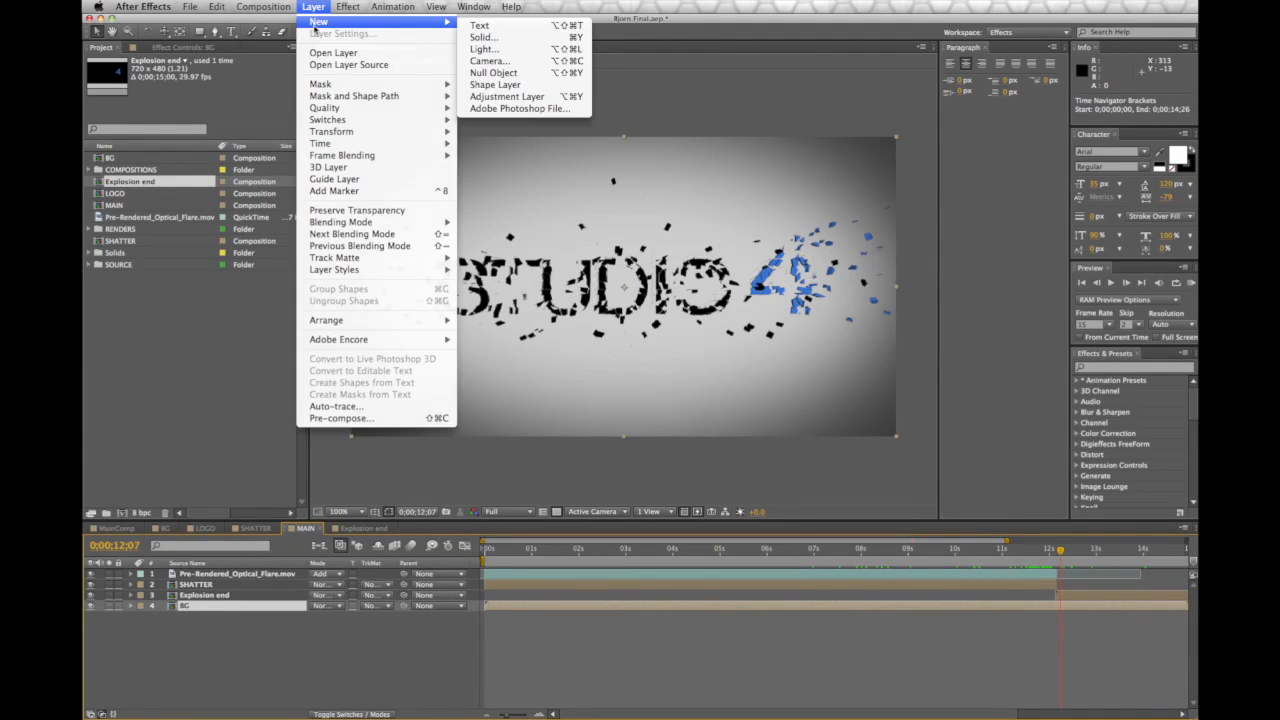
click(484, 37)
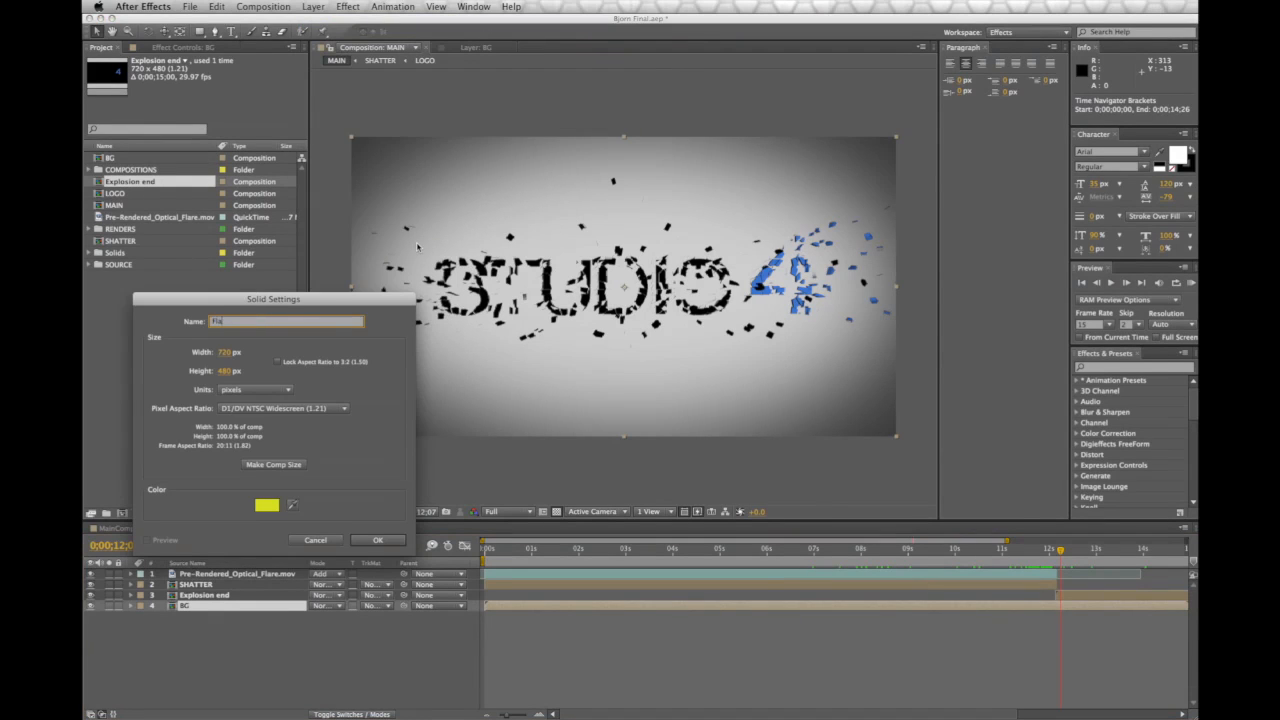
text(Flare)
key(Return)
click(348, 7)
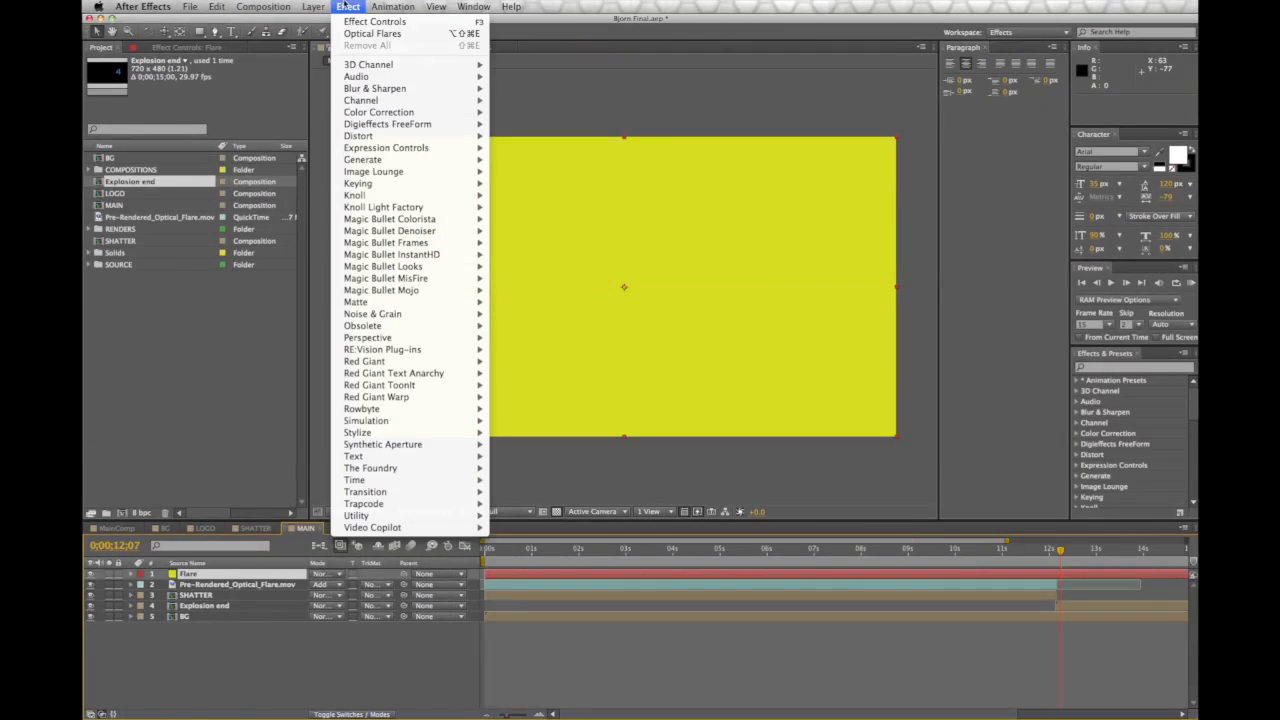
Apply Optical Flares to the Flare solid and browse its lens flare preset folders
mouse_move(434, 530)
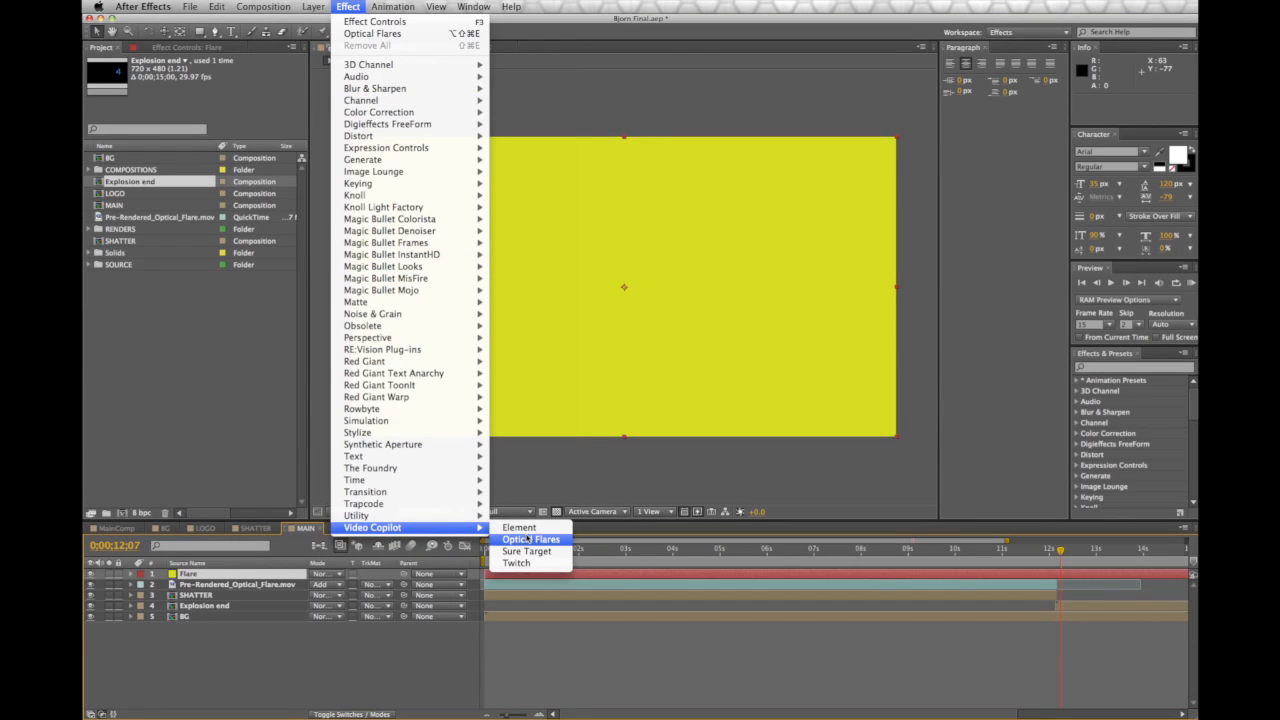
click(528, 540)
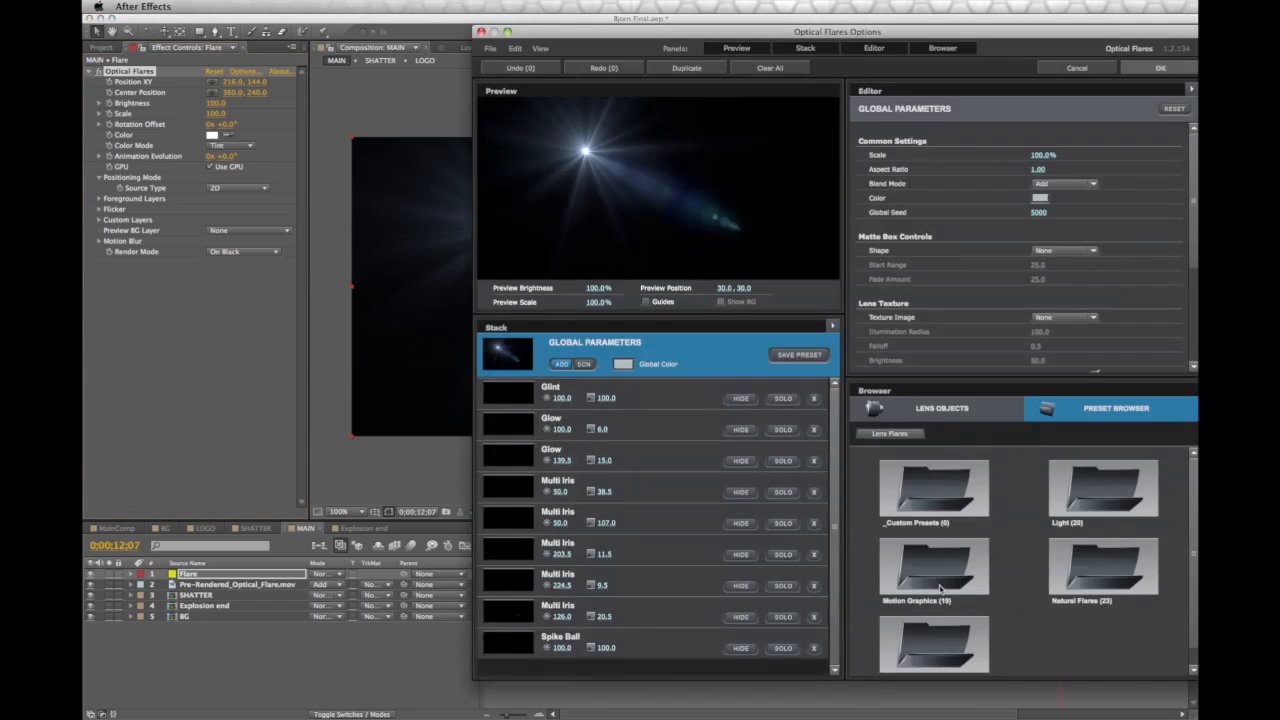
click(1091, 508)
scroll(1076, 587, down, 5)
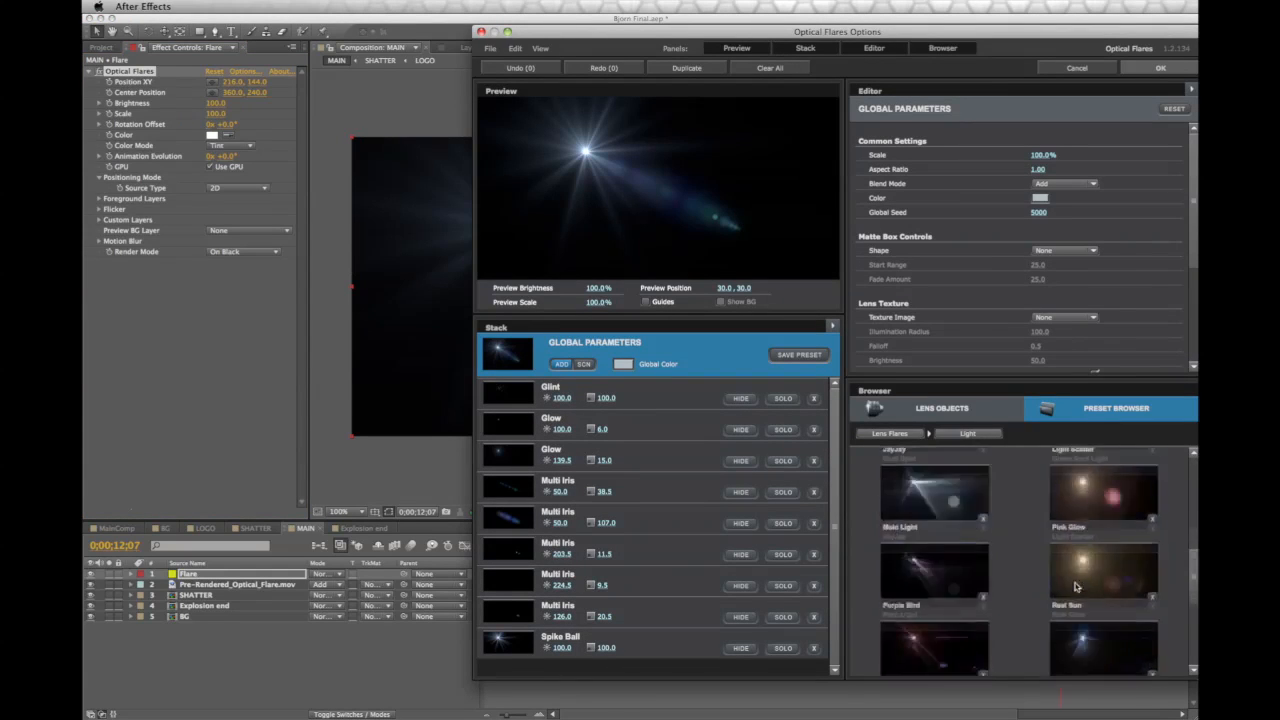
scroll(946, 488, up, 4)
click(946, 488)
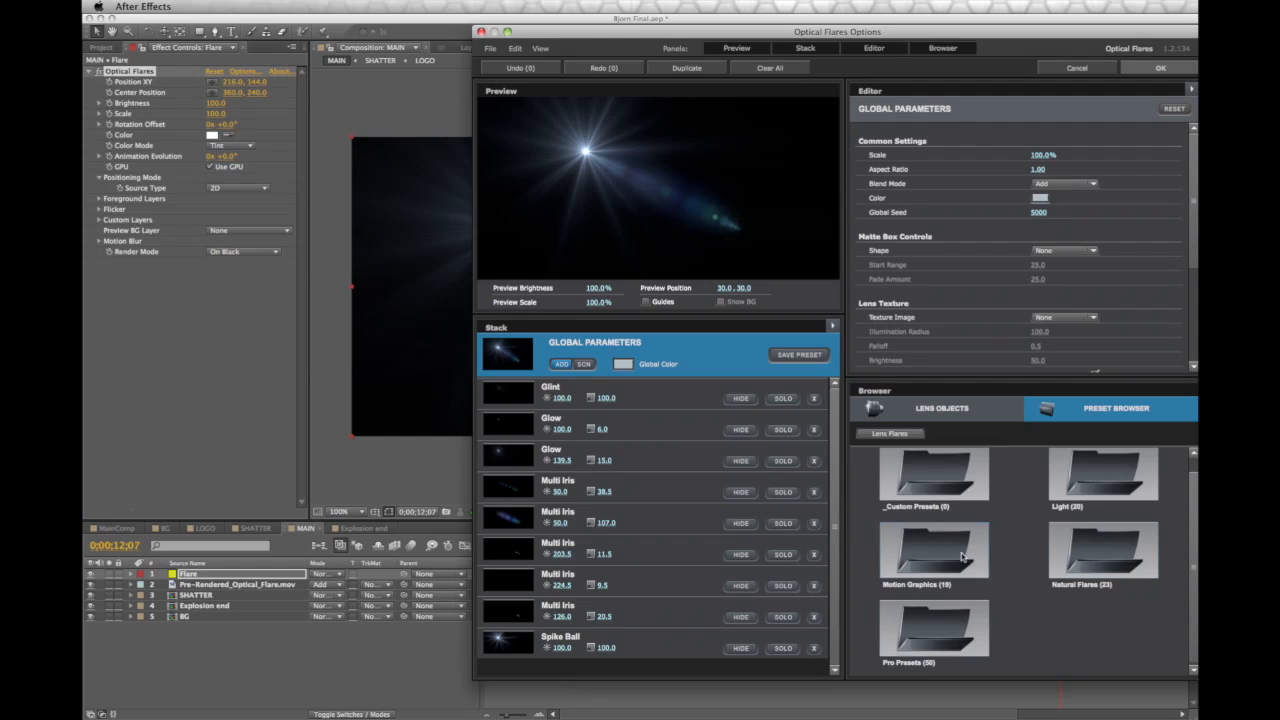
Choose the Cool Flare preset from the Motion Graphics presets and accept it
click(973, 587)
scroll(1195, 537, down, 3)
drag(1195, 537, 1196, 653)
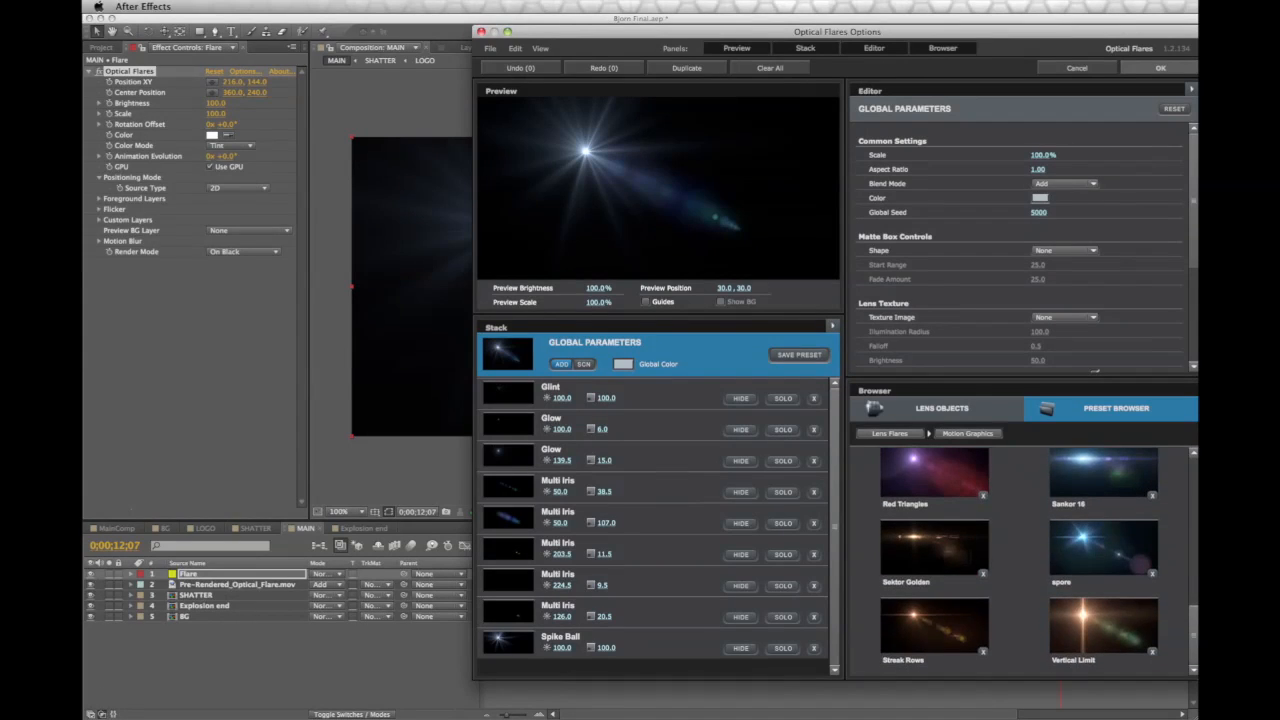
scroll(1020, 562, up, 10)
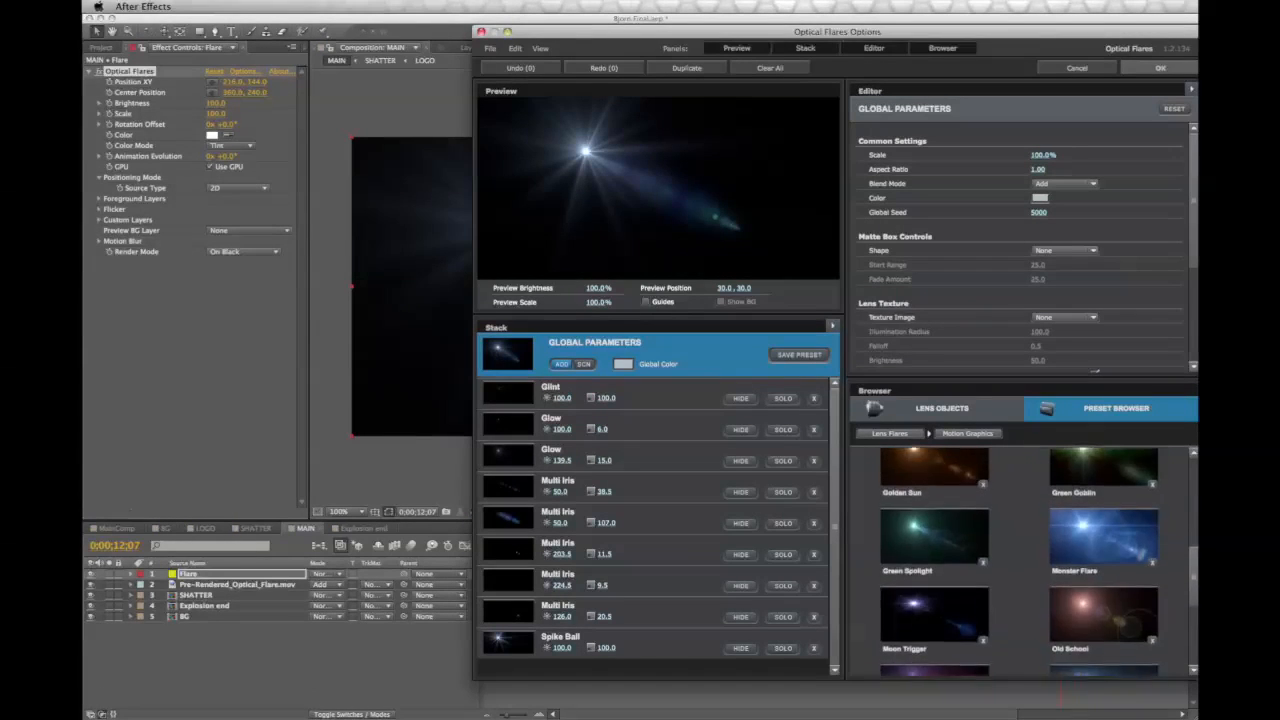
scroll(1020, 562, up, 8)
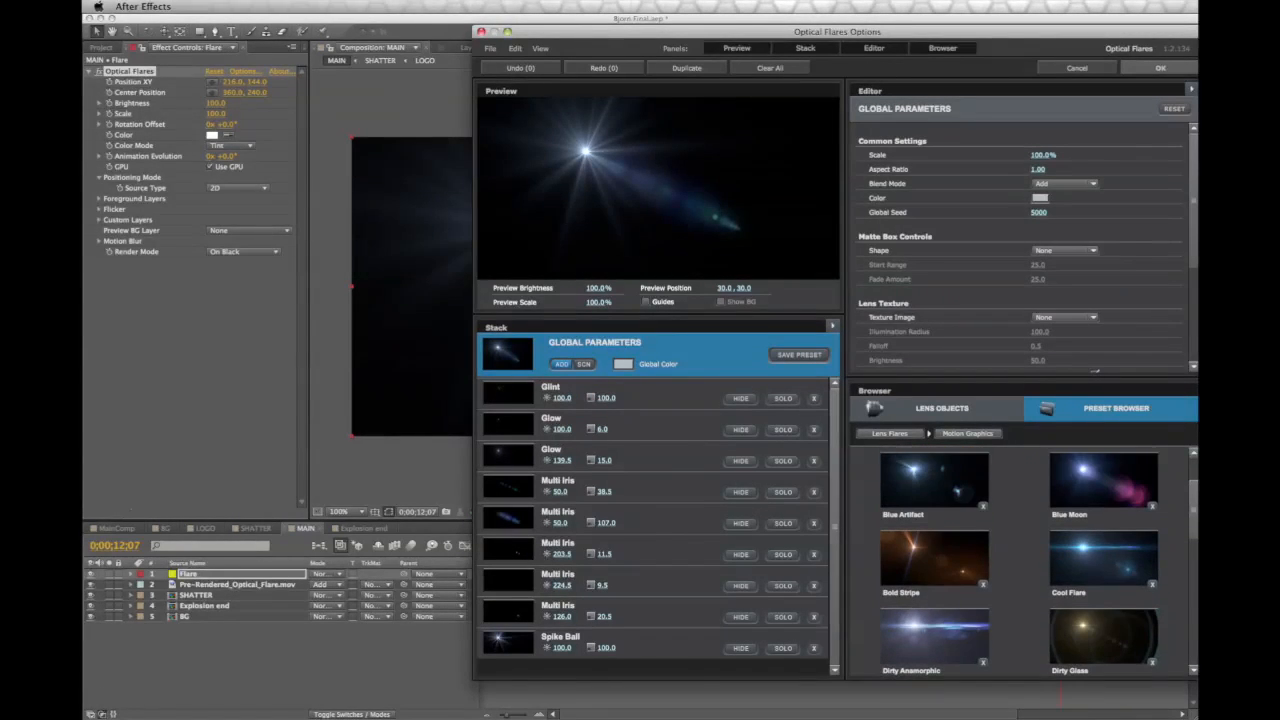
scroll(1020, 560, up, 5)
click(1103, 615)
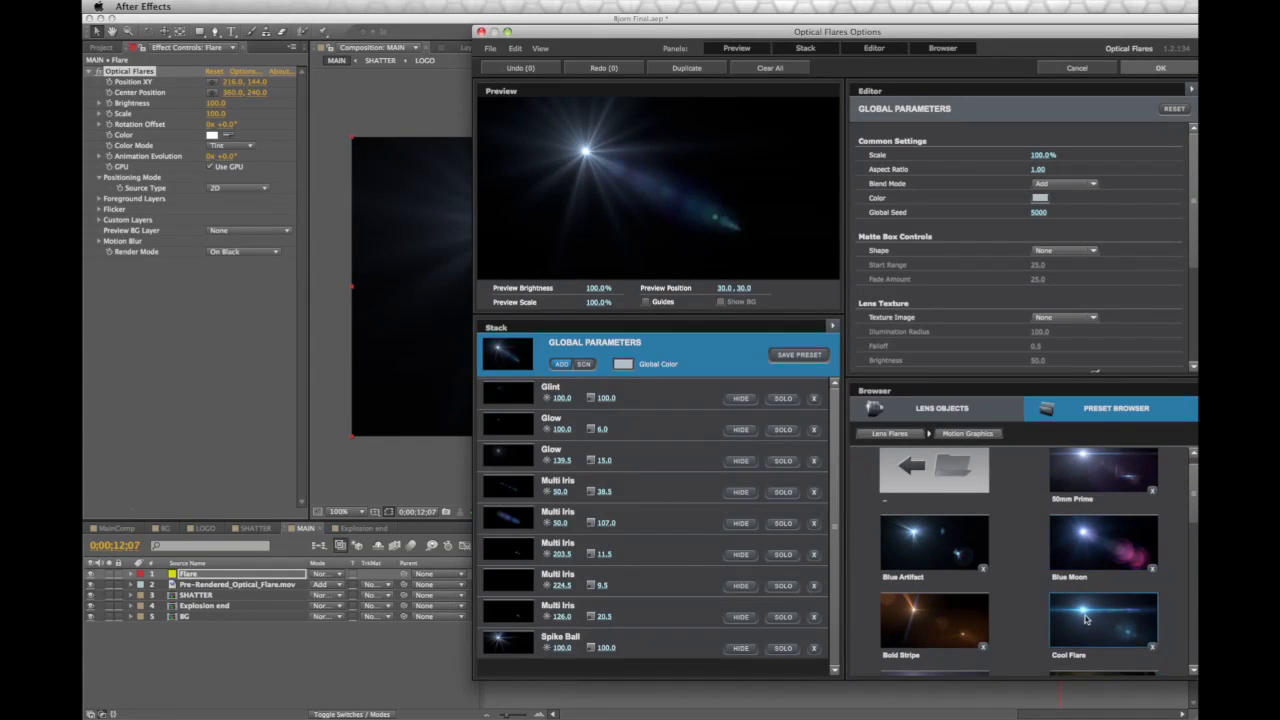
click(1160, 68)
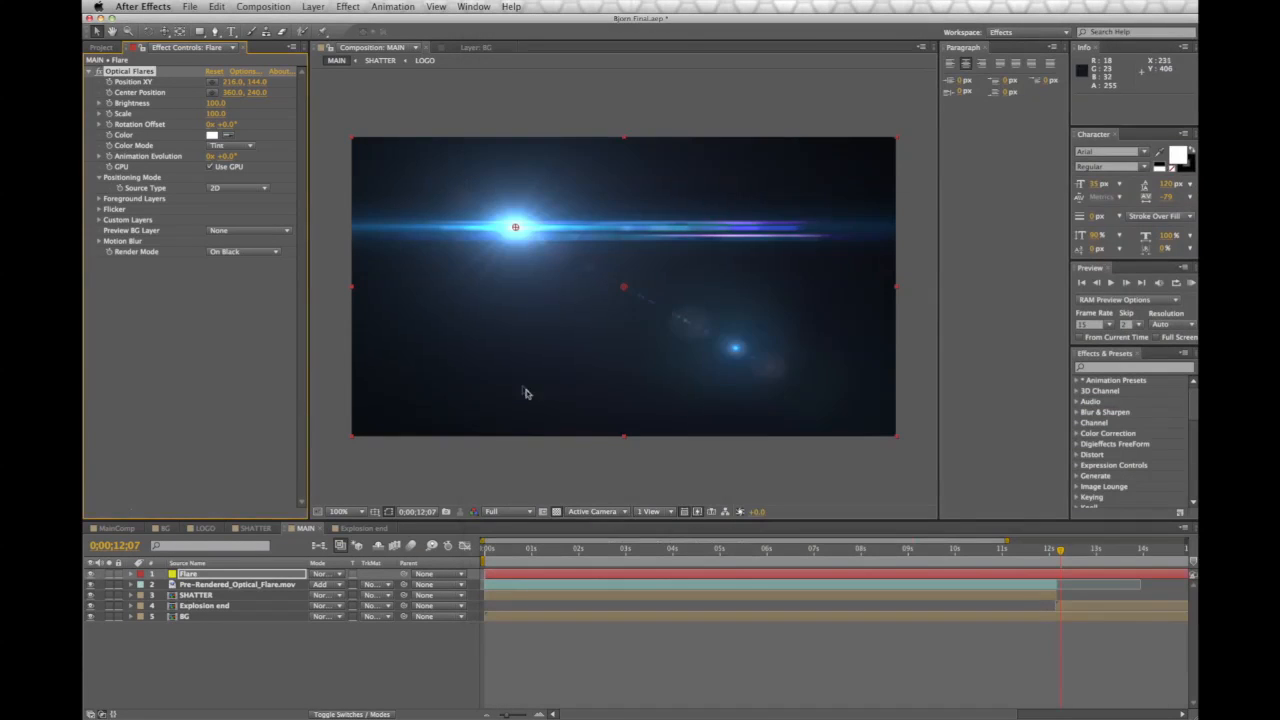
Set the Flare layer to Add blending and move the flare light onto the STUDIO 4 title
drag(515, 233, 513, 233)
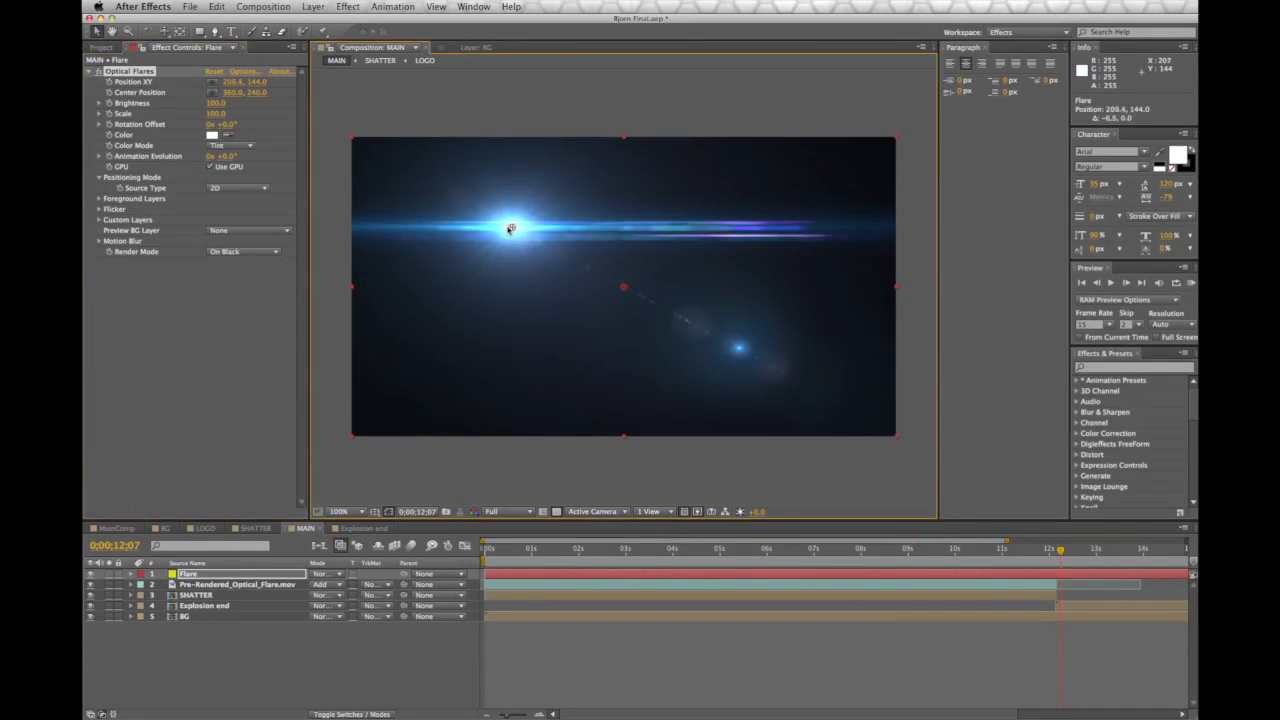
click(319, 575)
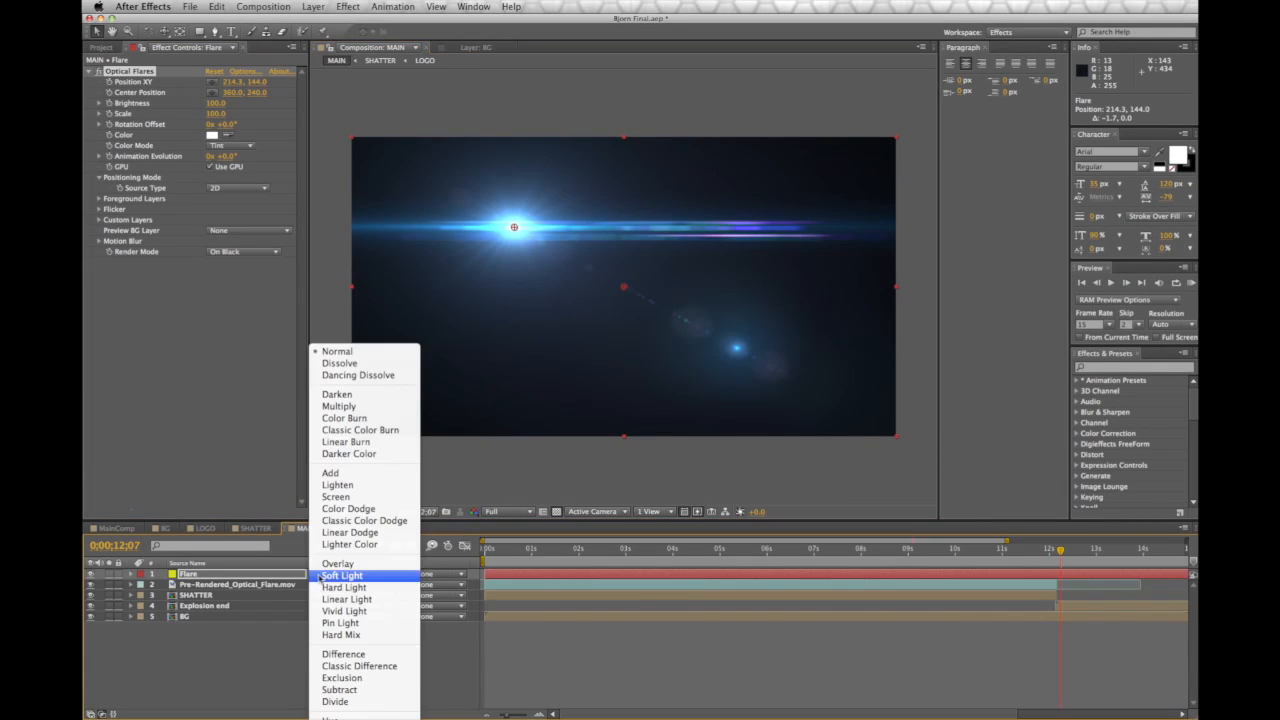
click(340, 472)
drag(513, 229, 374, 419)
drag(636, 257, 623, 295)
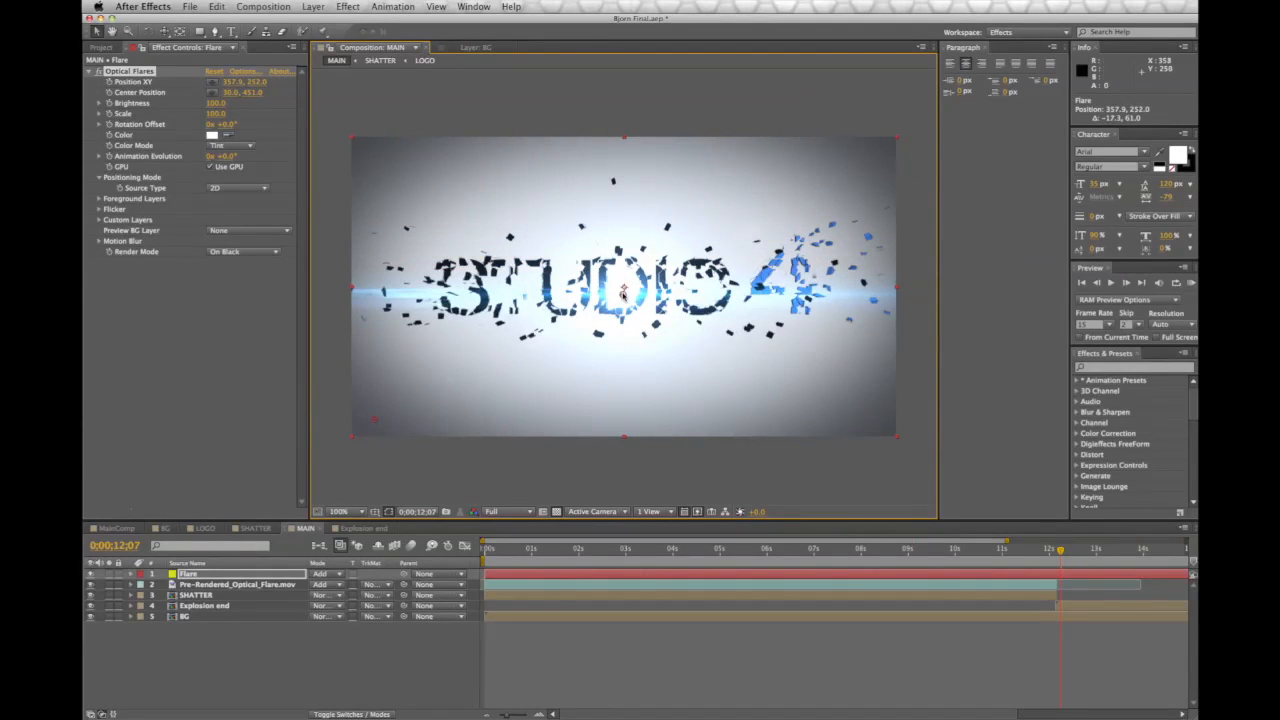
mouse_move(391, 416)
mouse_down()
mouse_move(408, 447)
mouse_move(422, 438)
mouse_move(374, 420)
mouse_up()
drag(218, 104, 218, 104)
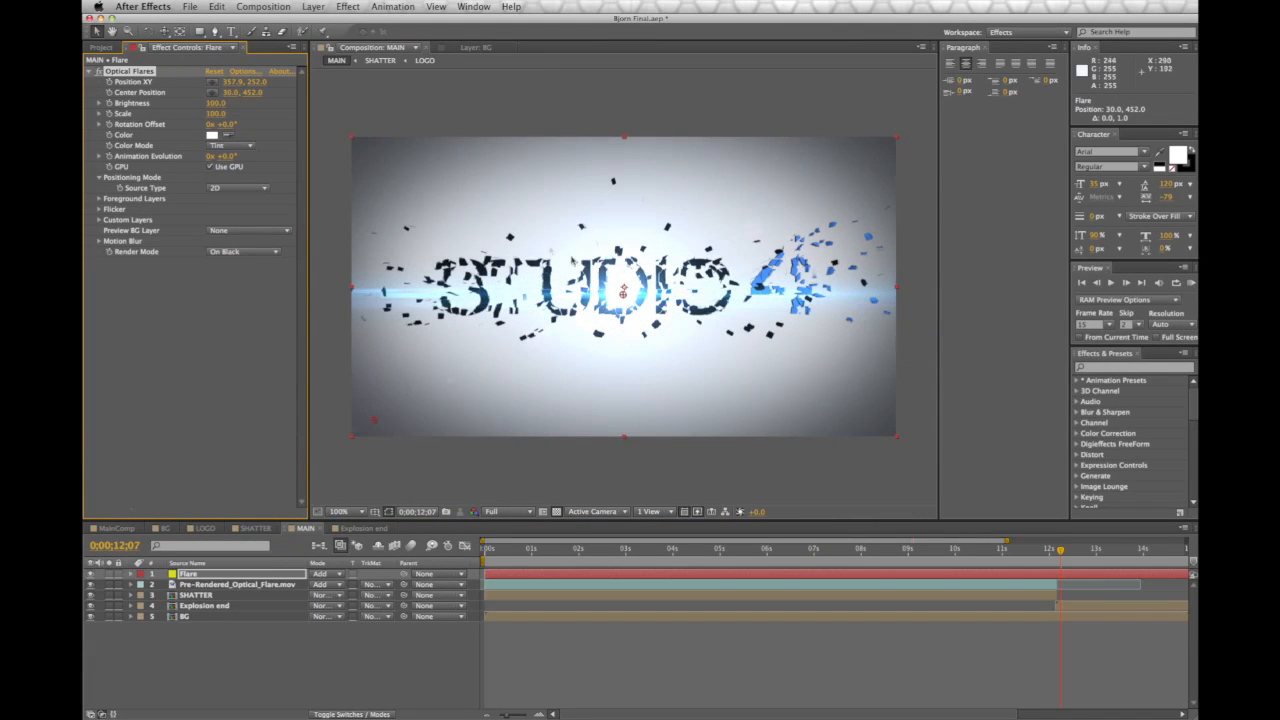
drag(623, 291, 628, 280)
Make the Flare layer start at 0;00;12;04, where STUDIO 4 is still intact
click(1059, 550)
drag(1056, 553, 1058, 555)
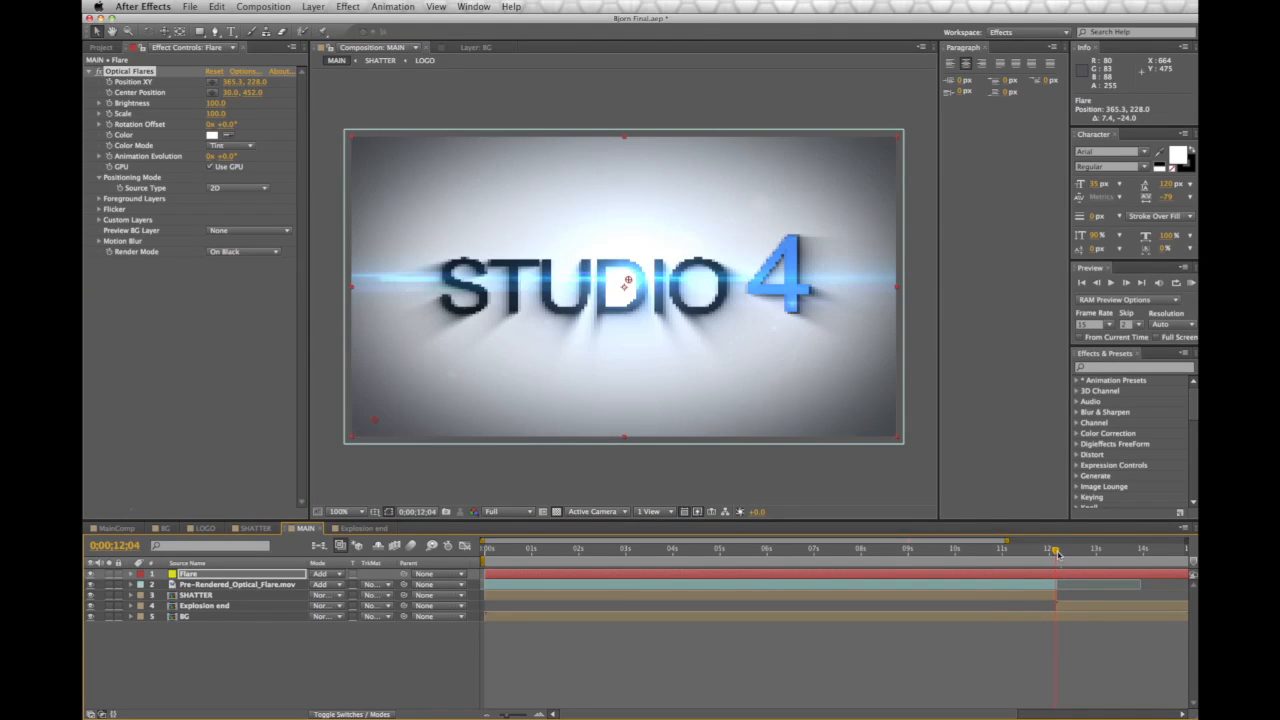
click(151, 97)
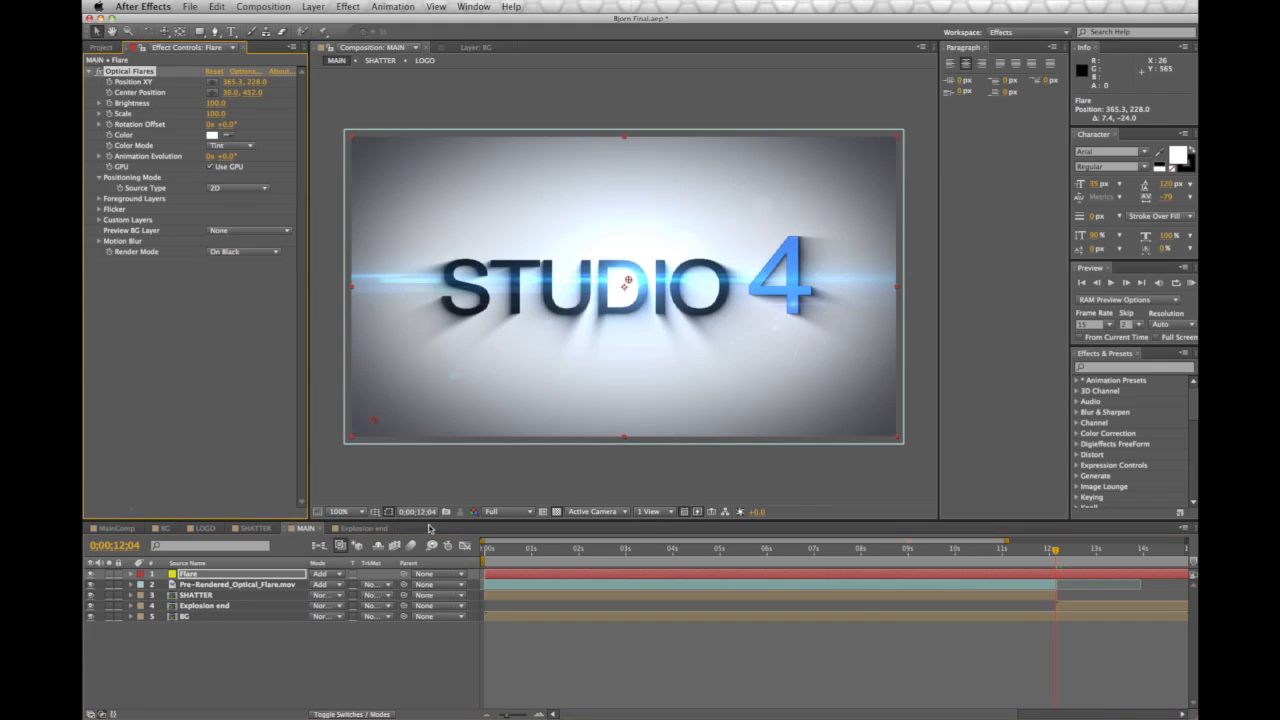
drag(507, 577, 1105, 555)
Keyframe the flare's Center Position at 12;04, then move it to the right at 14;26
click(1055, 551)
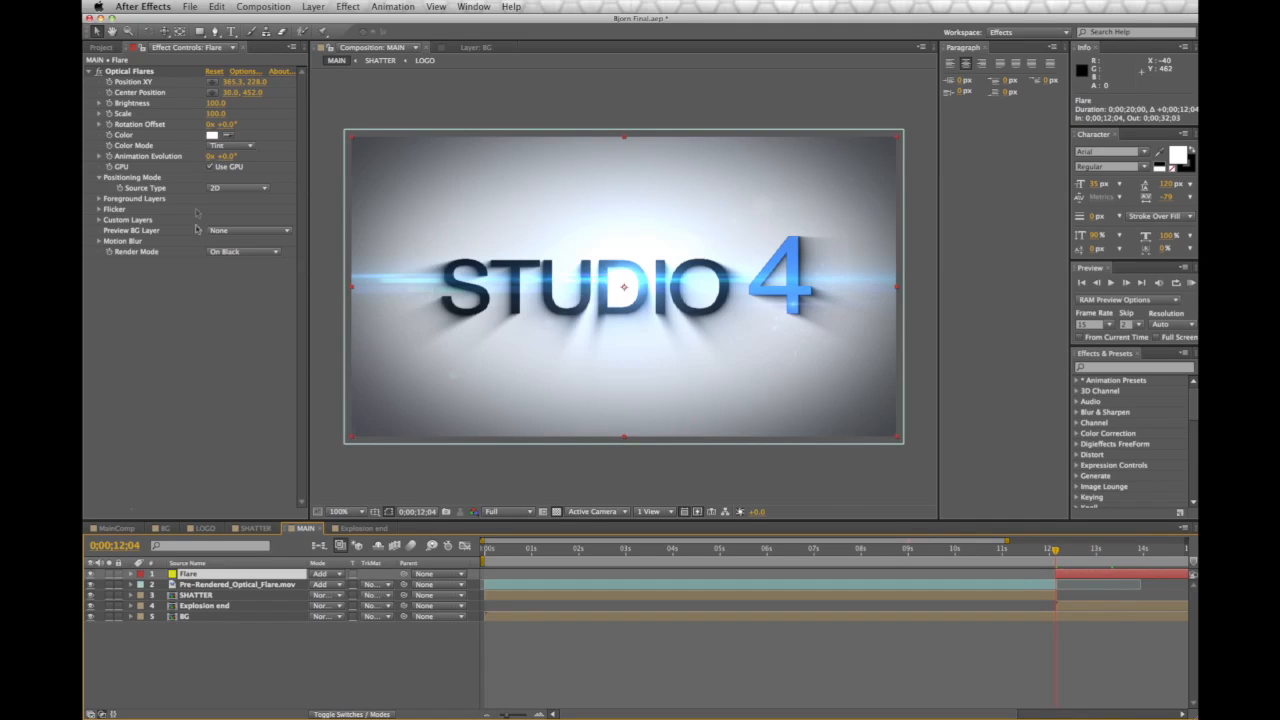
click(147, 97)
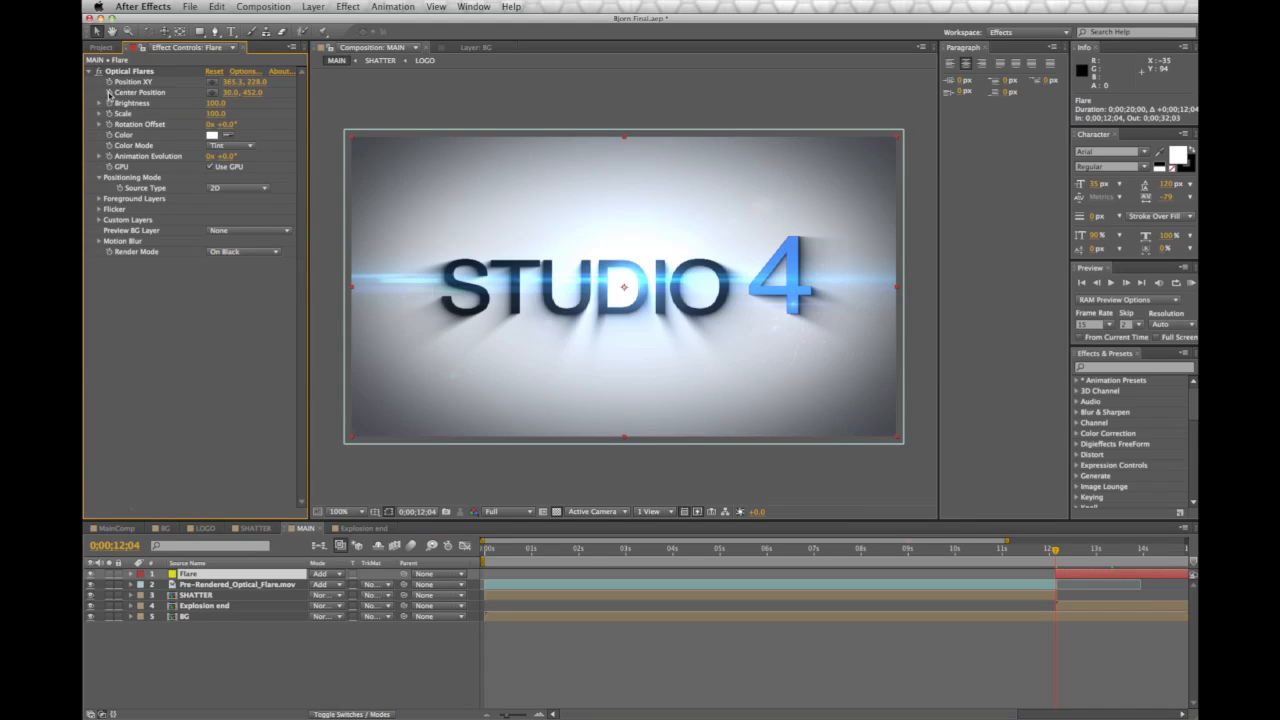
click(109, 93)
key(space)
drag(448, 476, 487, 427)
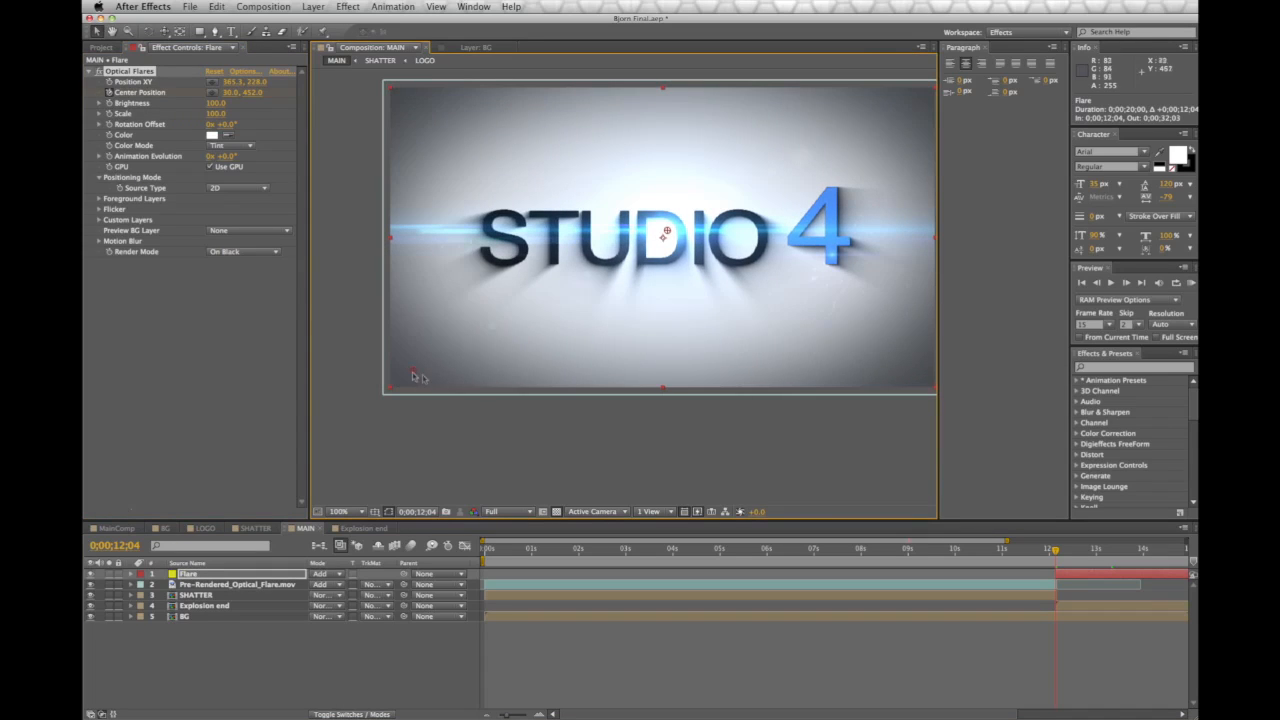
drag(1055, 552, 1187, 554)
key(space)
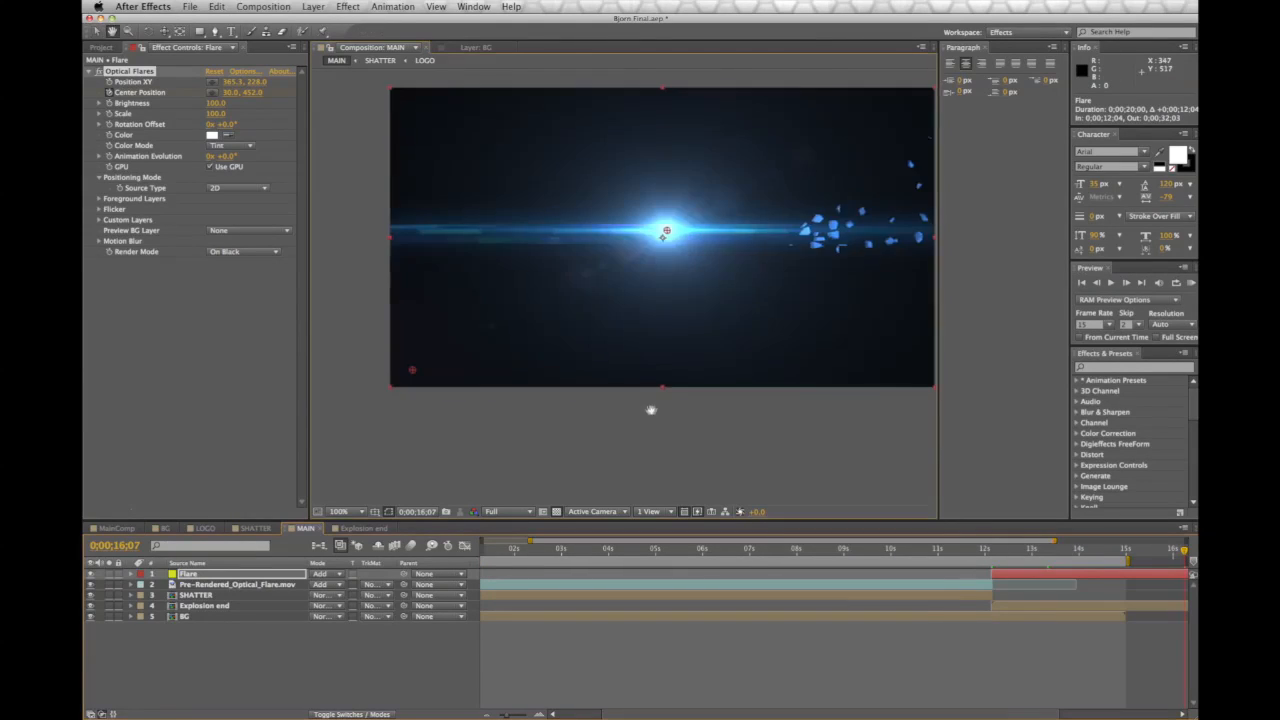
drag(651, 409, 592, 419)
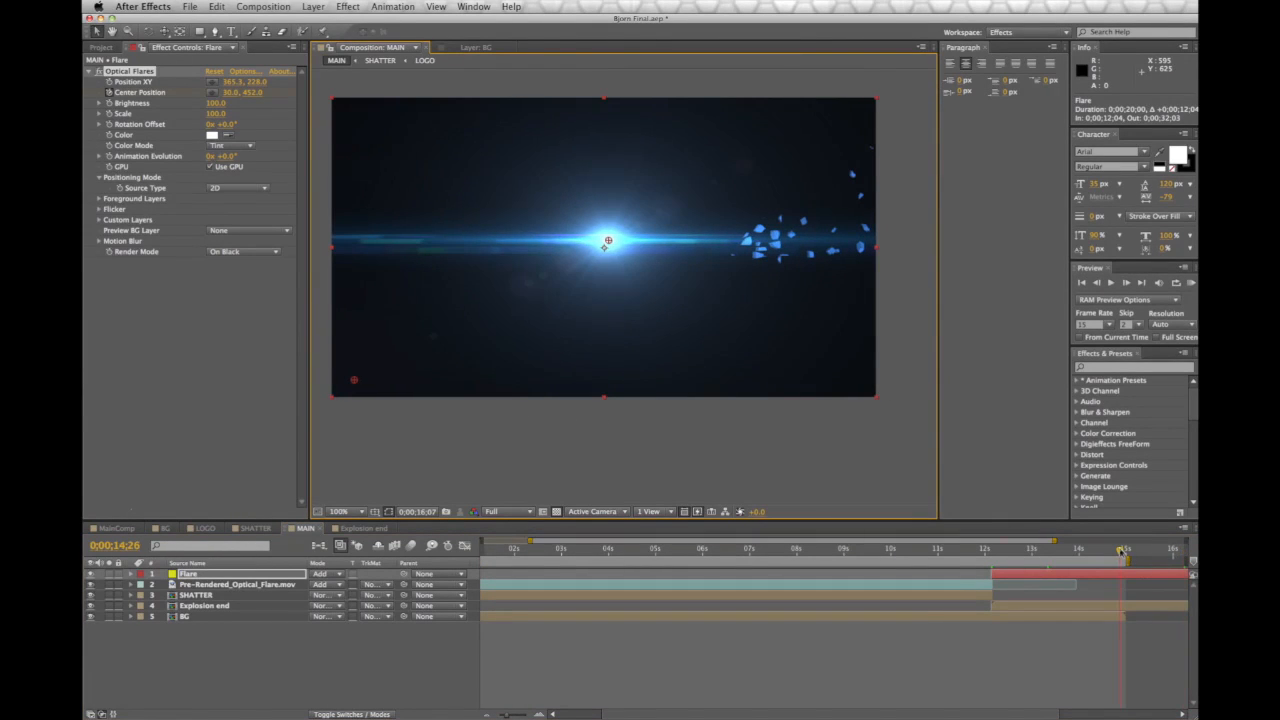
drag(356, 381, 900, 396)
mouse_move(991, 551)
mouse_down()
mouse_move(1057, 556)
mouse_move(985, 552)
mouse_up()
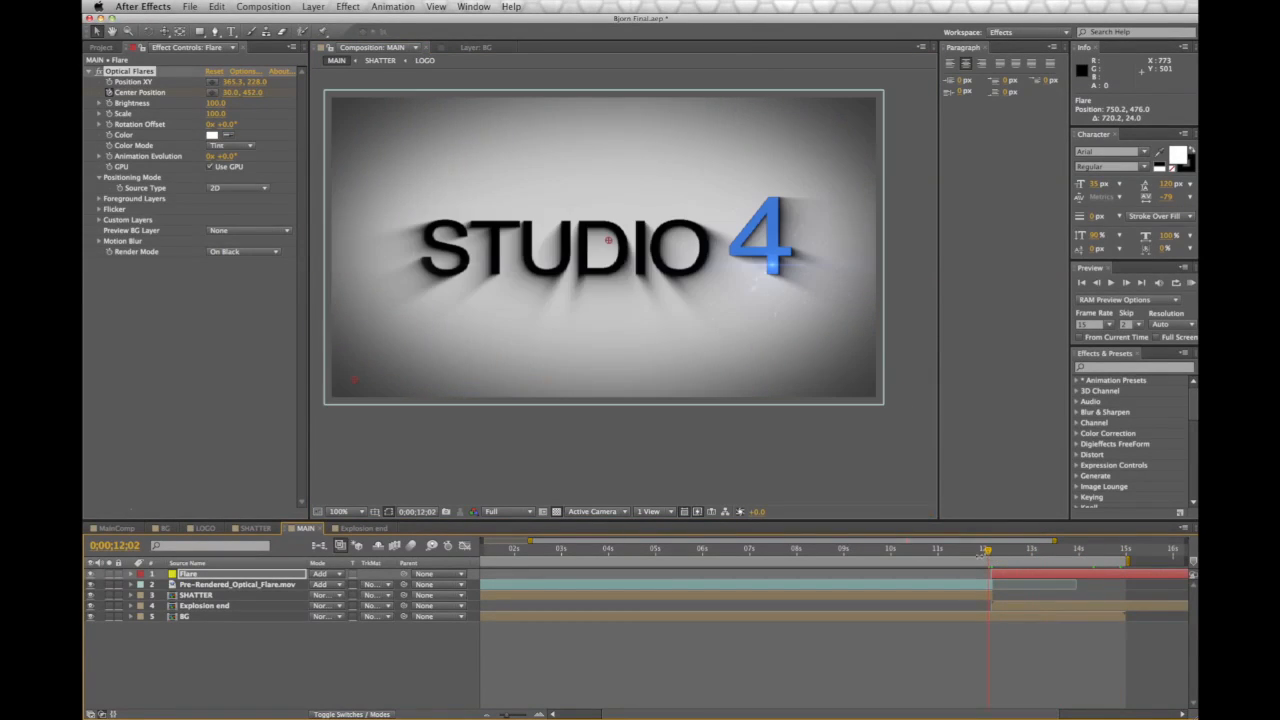
key(space)
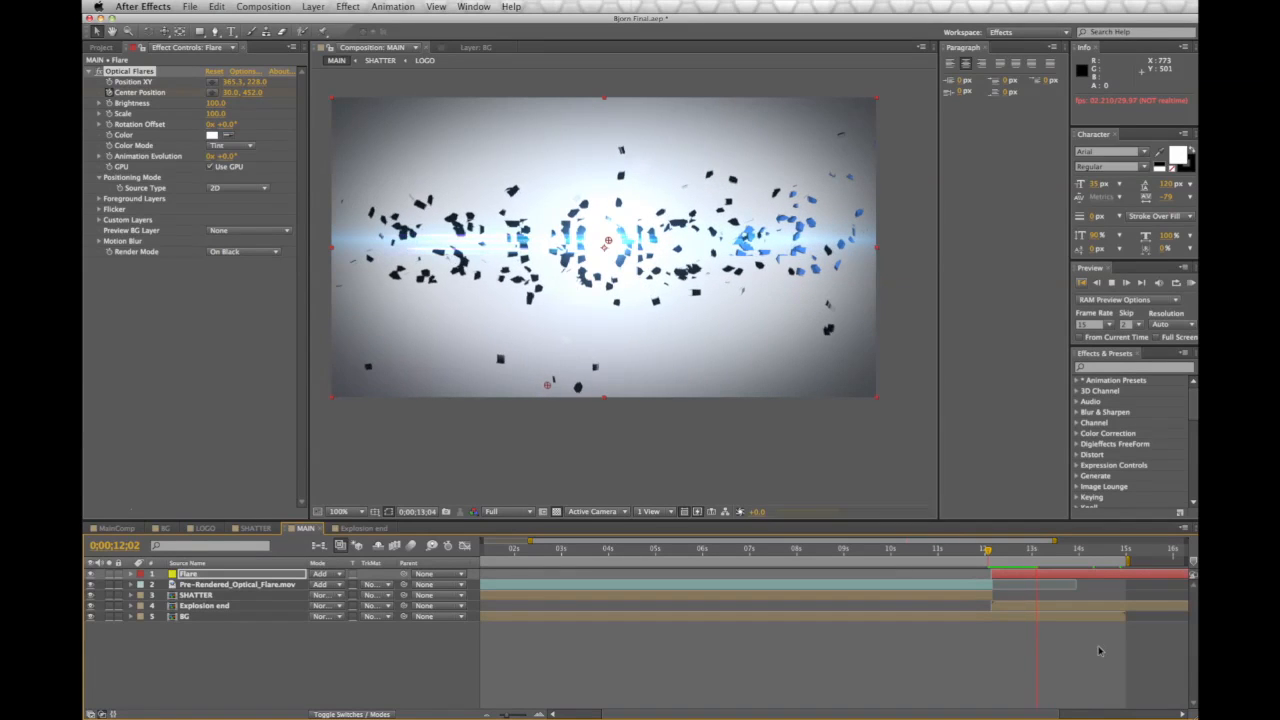
click(987, 552)
key(space)
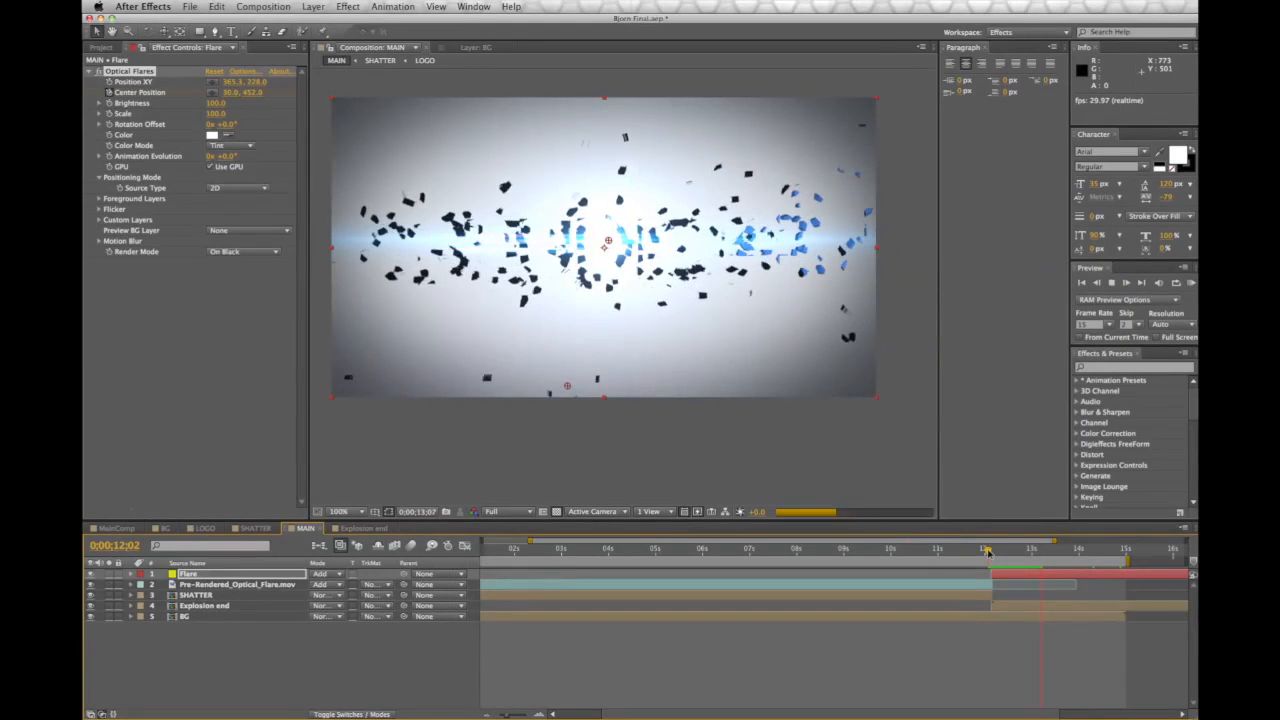
mouse_move(987, 552)
mouse_down()
mouse_move(1052, 566)
mouse_move(991, 566)
mouse_up()
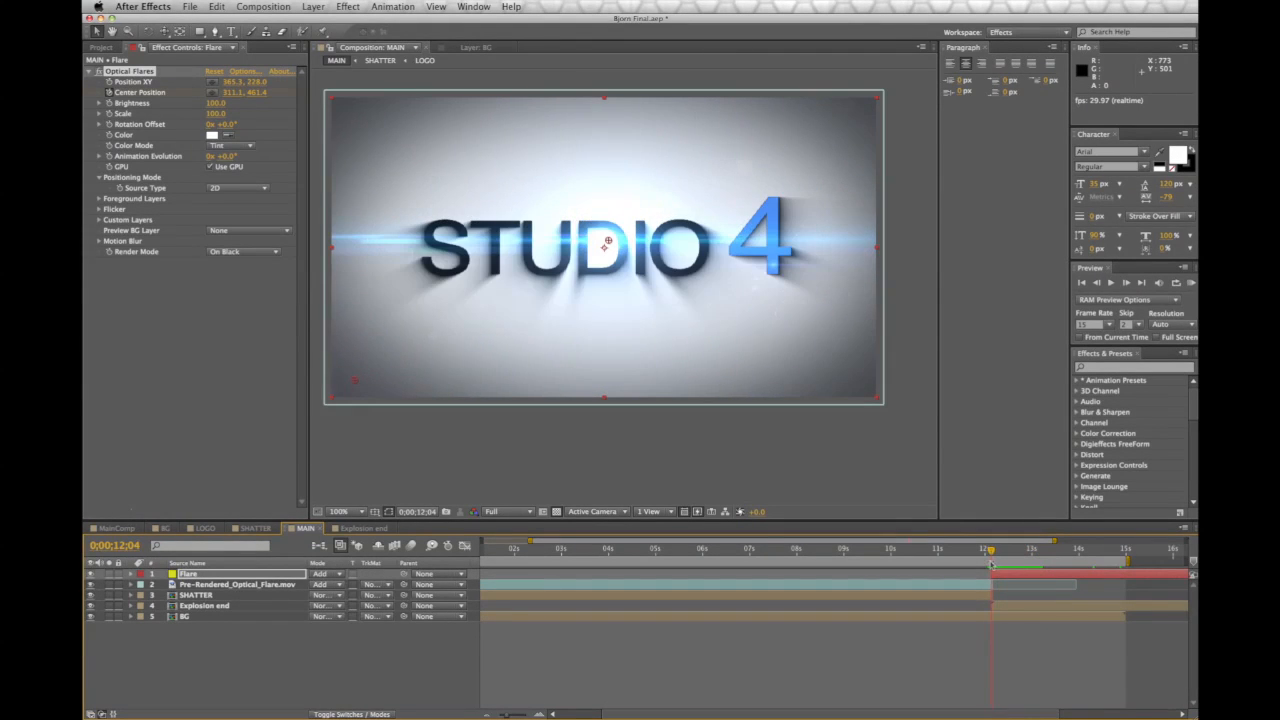
key(space)
drag(666, 405, 682, 427)
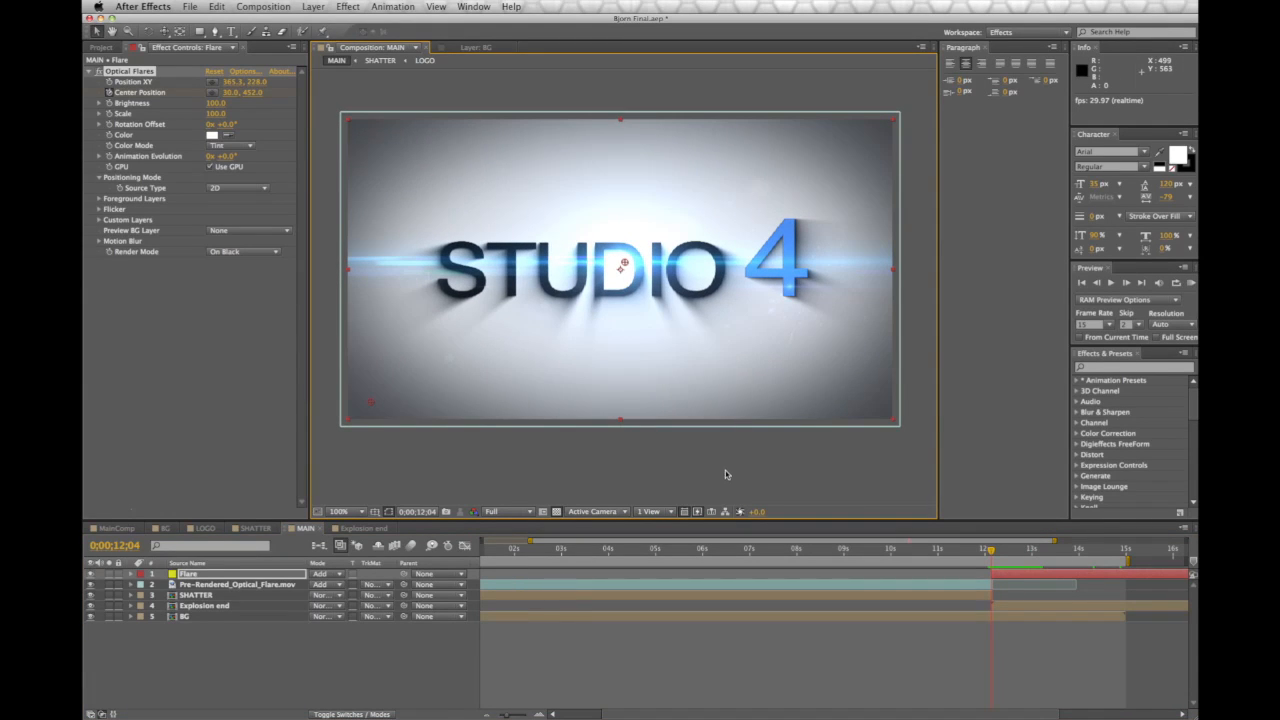
key(super+Tab)
mouse_move(646, 433)
mouse_down()
mouse_move(674, 433)
mouse_move(657, 438)
mouse_up()
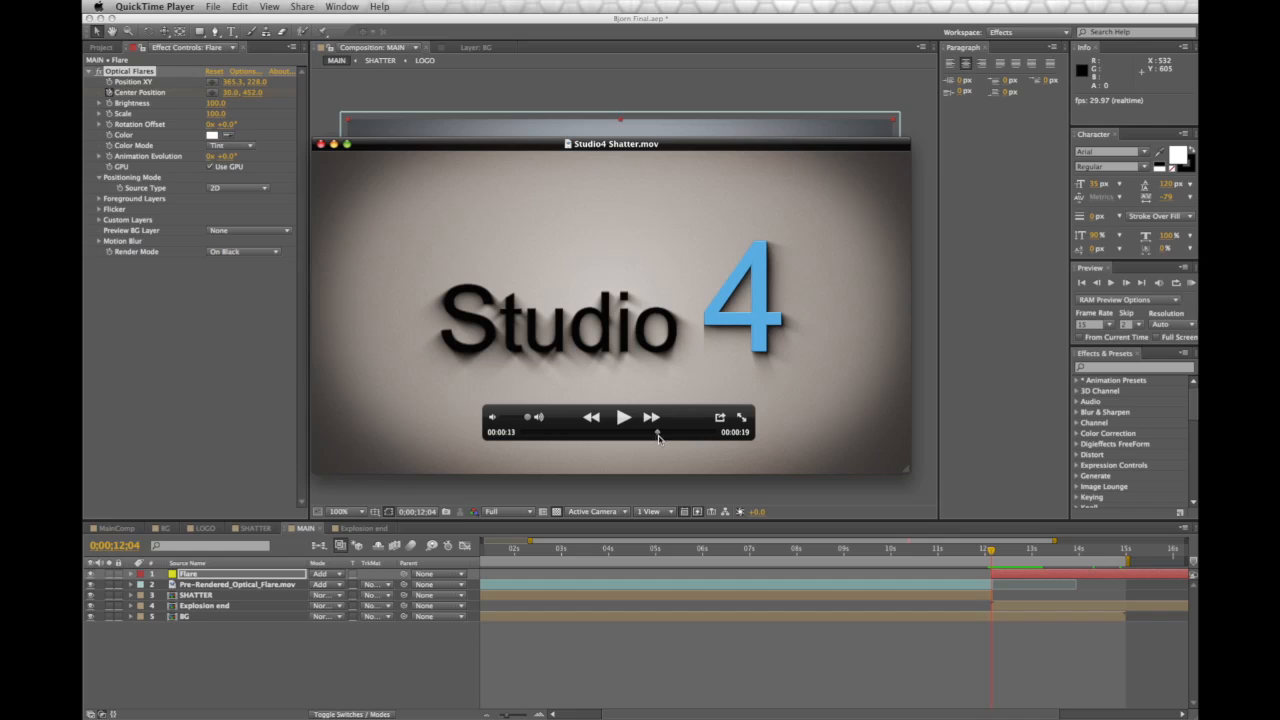
click(327, 124)
drag(992, 553, 1004, 554)
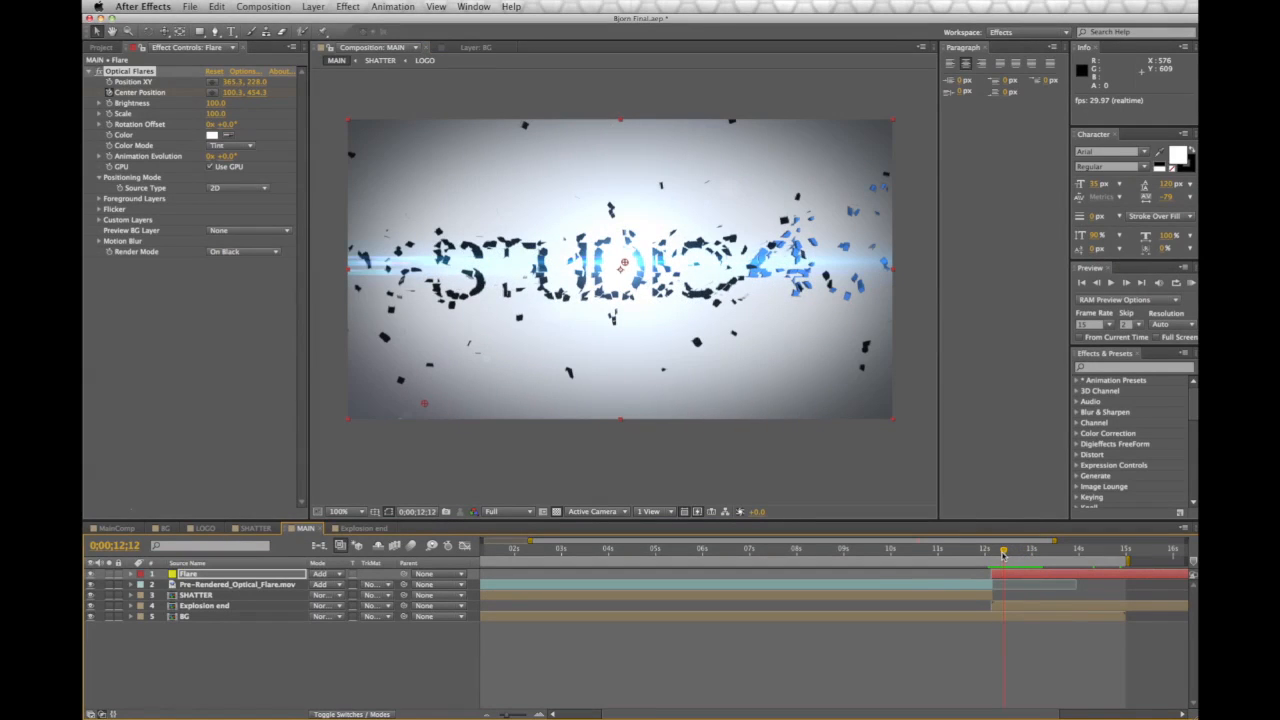
Create a black solid named 'Fade out', move it below BG and show its Opacity
click(314, 6)
mouse_move(376, 26)
click(485, 37)
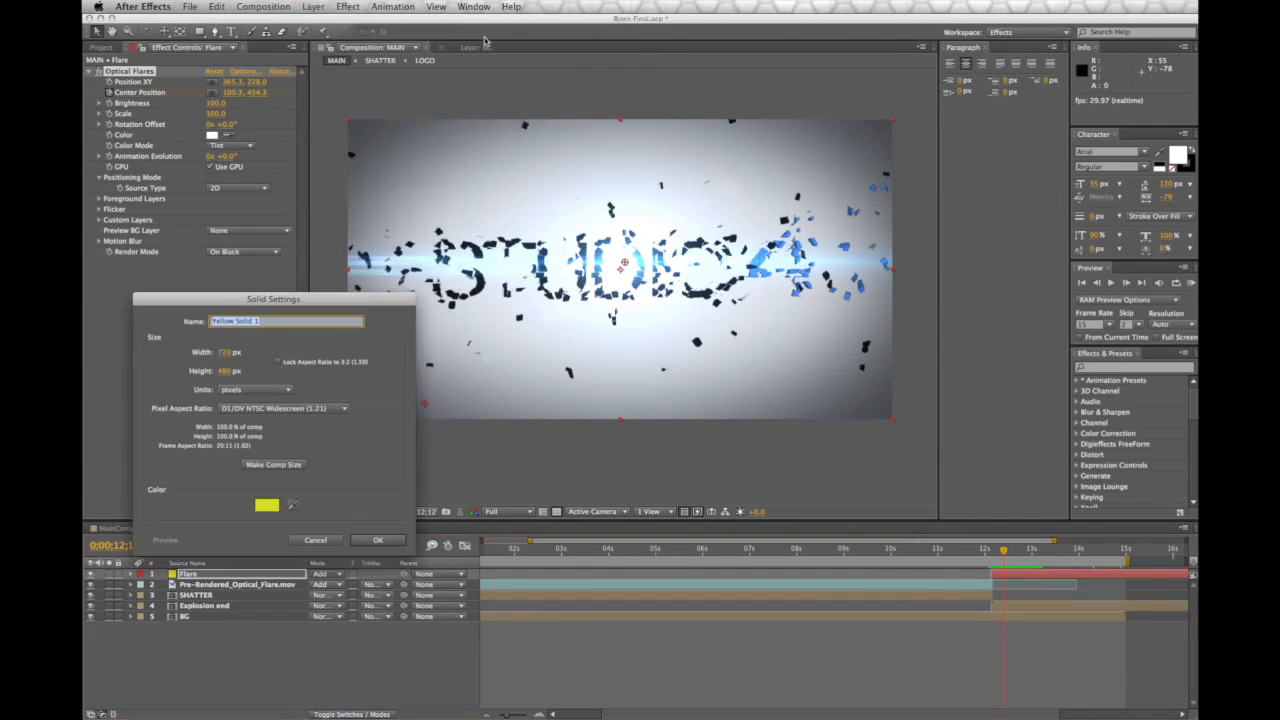
text(Fade out)
click(267, 505)
drag(700, 485, 561, 648)
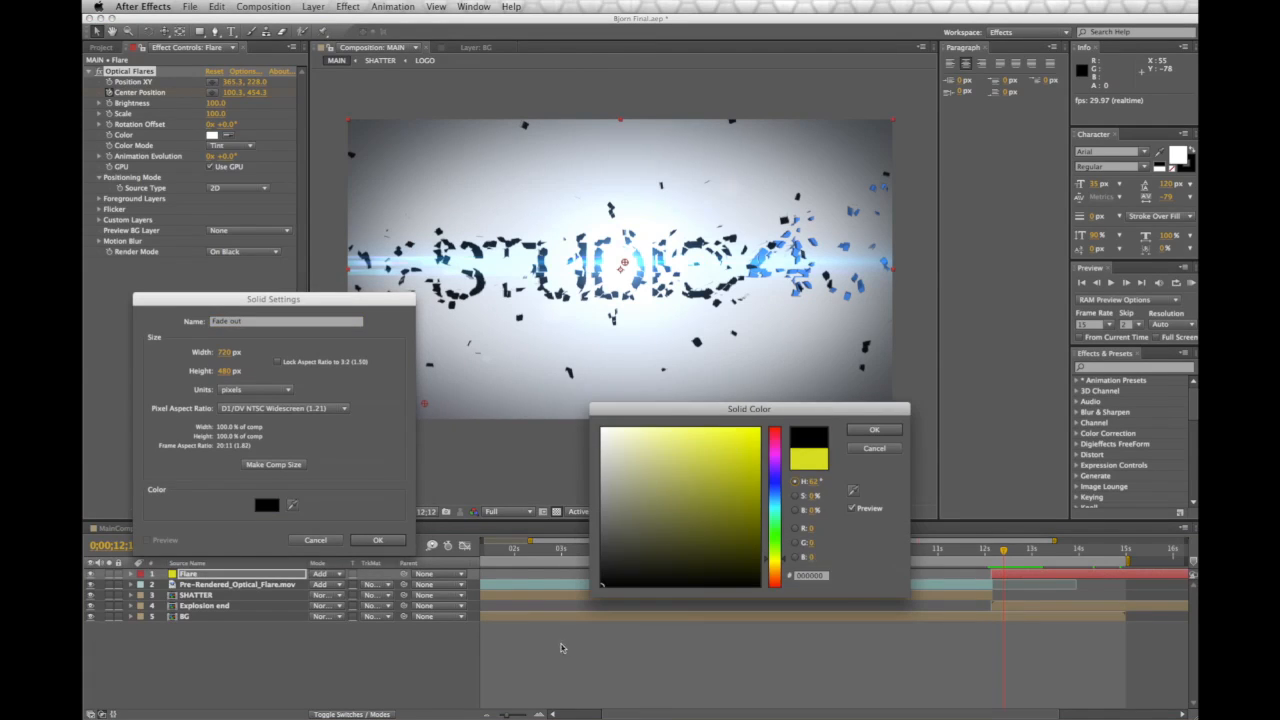
click(866, 433)
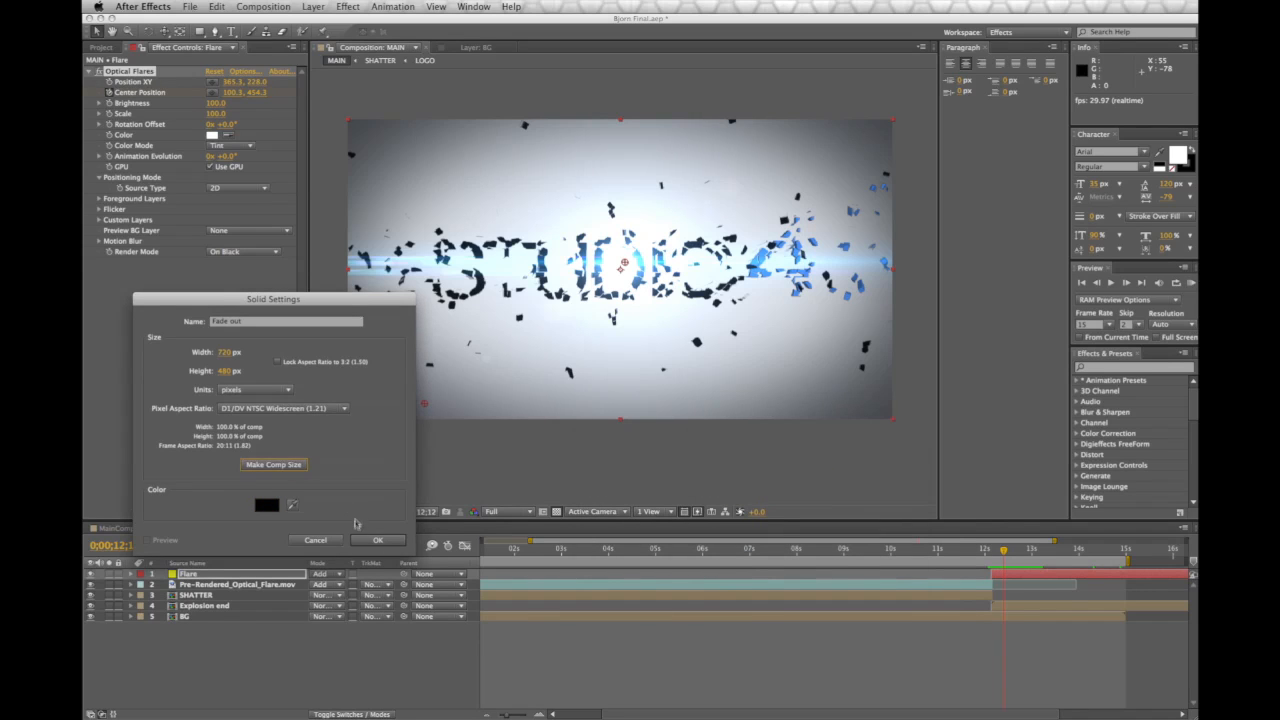
key(Return)
drag(205, 574, 212, 685)
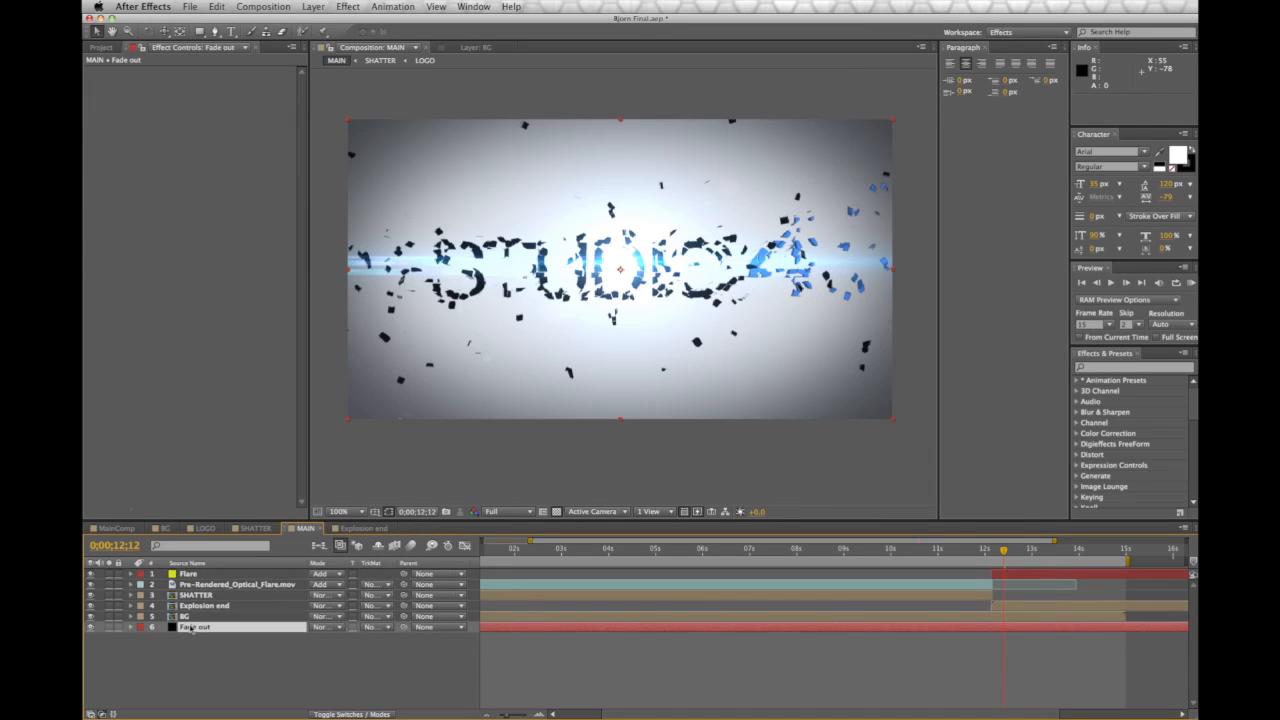
key(t)
Keyframe the Fade out opacity from 0% at 14;10 to 100% at 14;29
drag(1004, 551, 1095, 551)
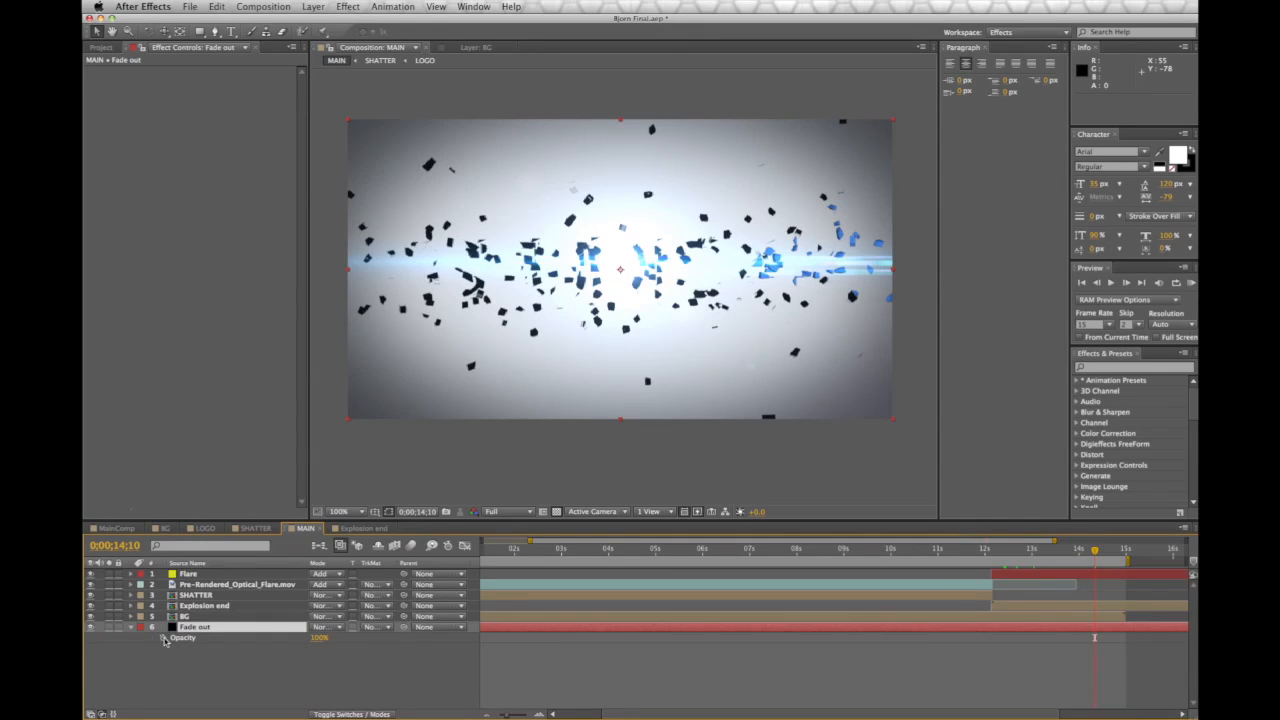
click(164, 639)
click(1124, 550)
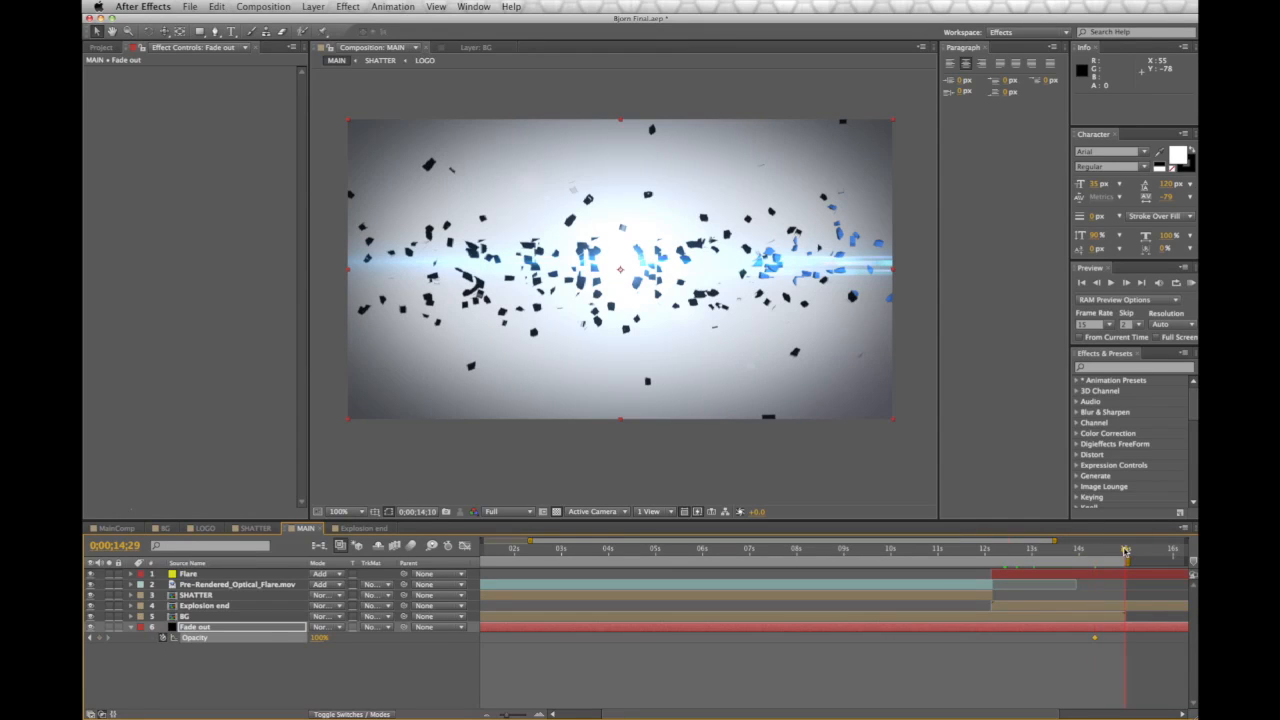
click(100, 637)
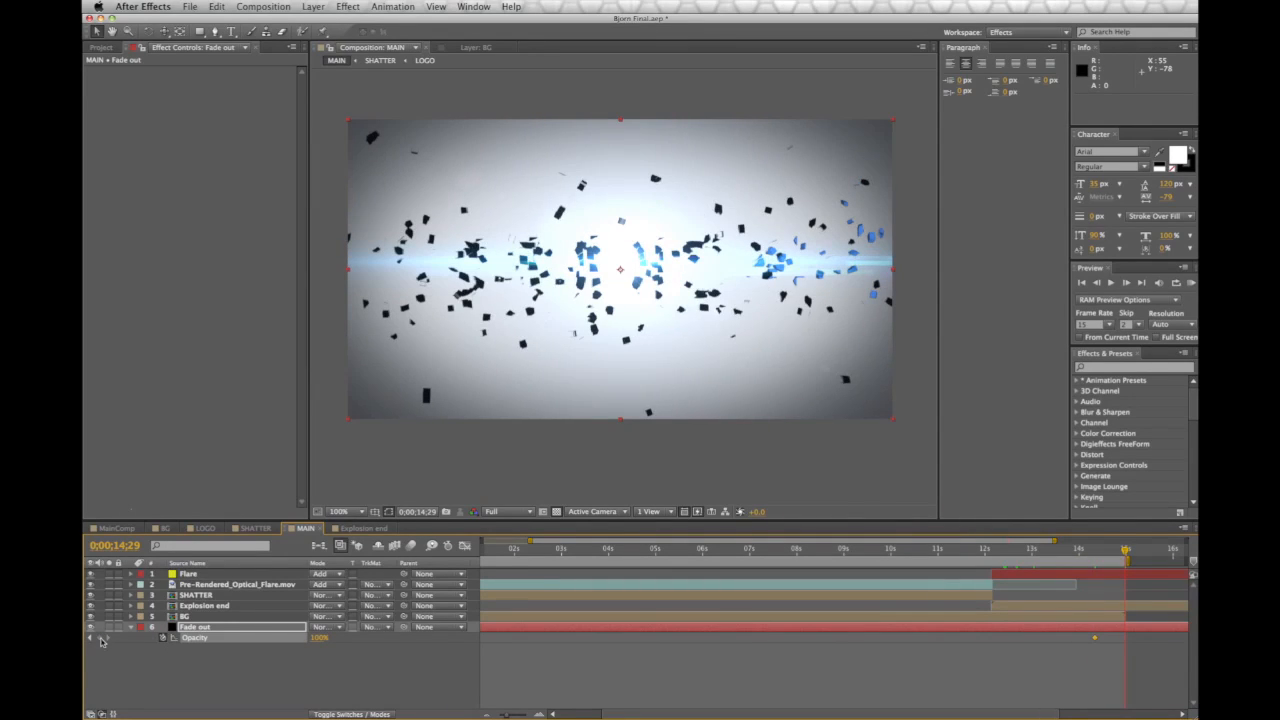
click(1097, 553)
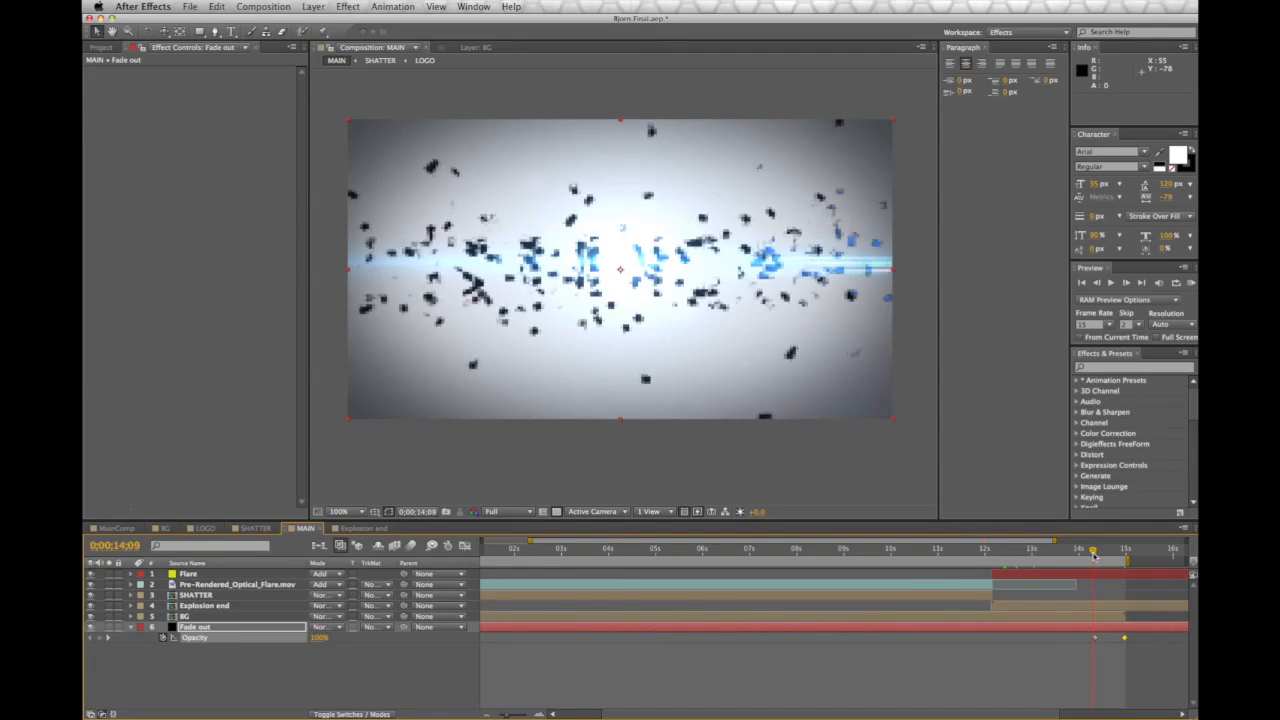
click(1096, 640)
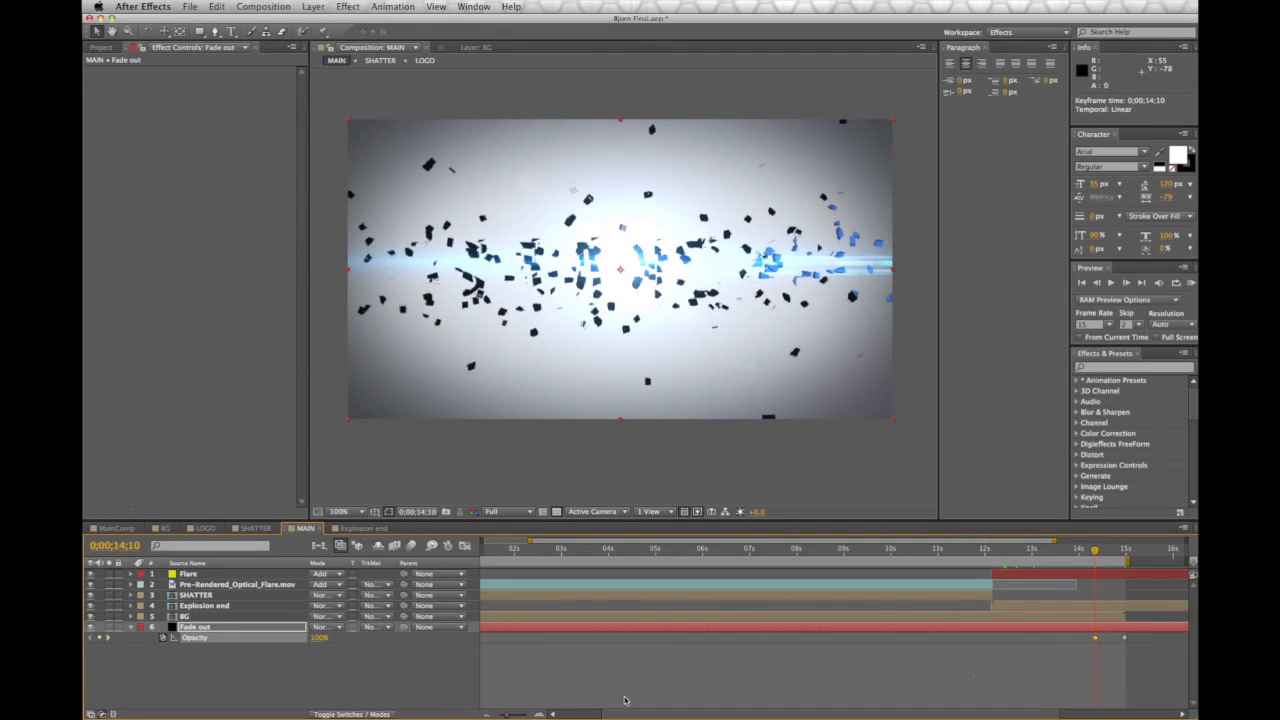
click(320, 640)
text(0)
key(Return)
Move Fade out to the top of the layer stack and preview the fade
drag(217, 631, 228, 575)
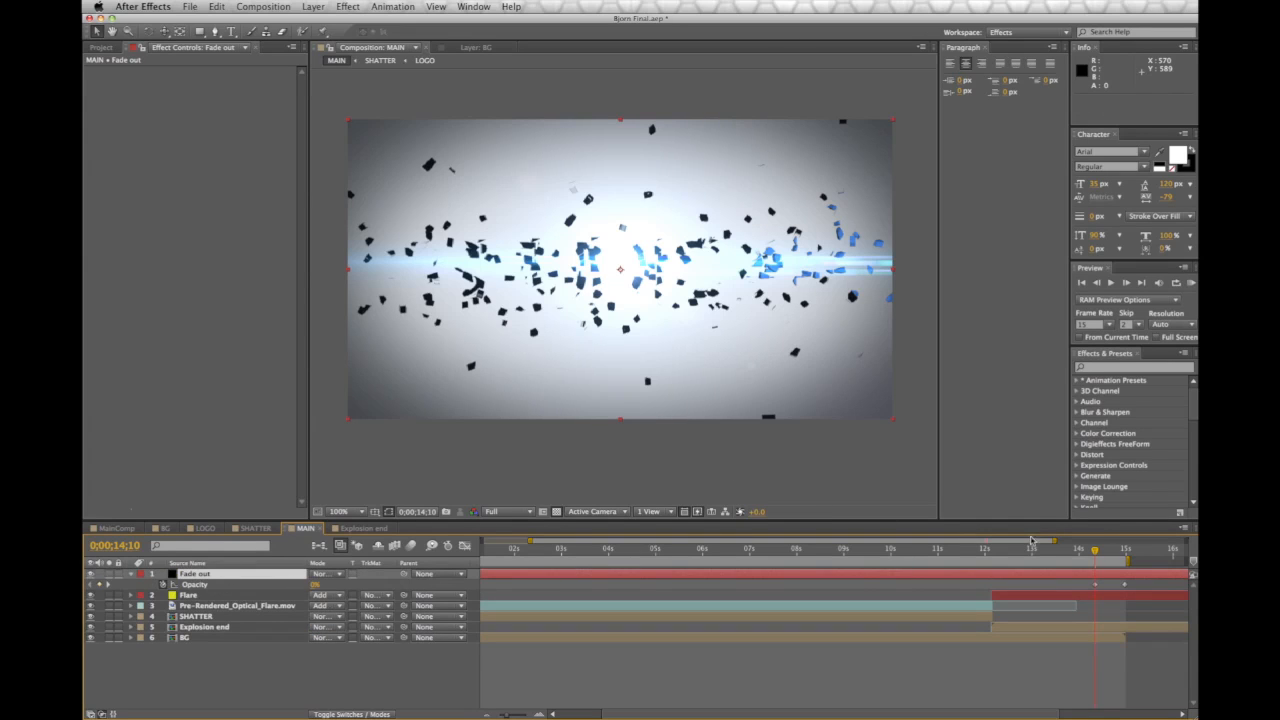
mouse_move(1092, 551)
mouse_down()
mouse_move(1131, 555)
mouse_move(1089, 557)
mouse_up()
key(space)
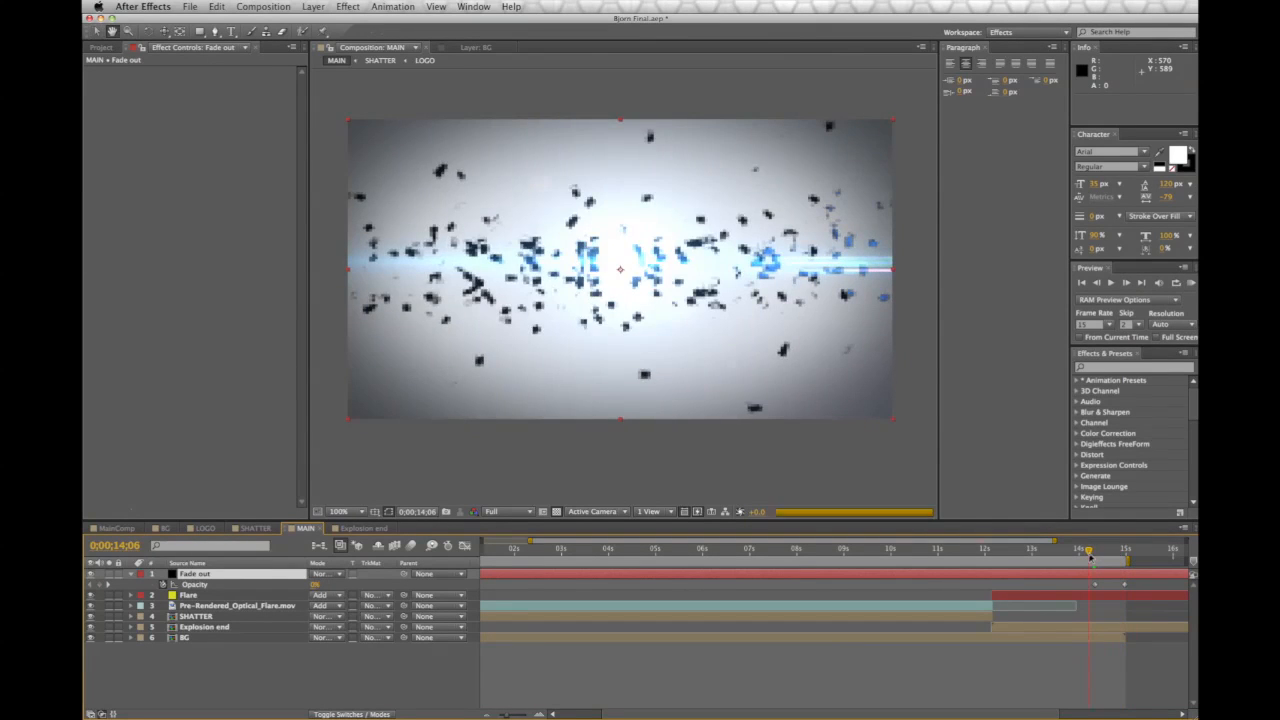
key(space)
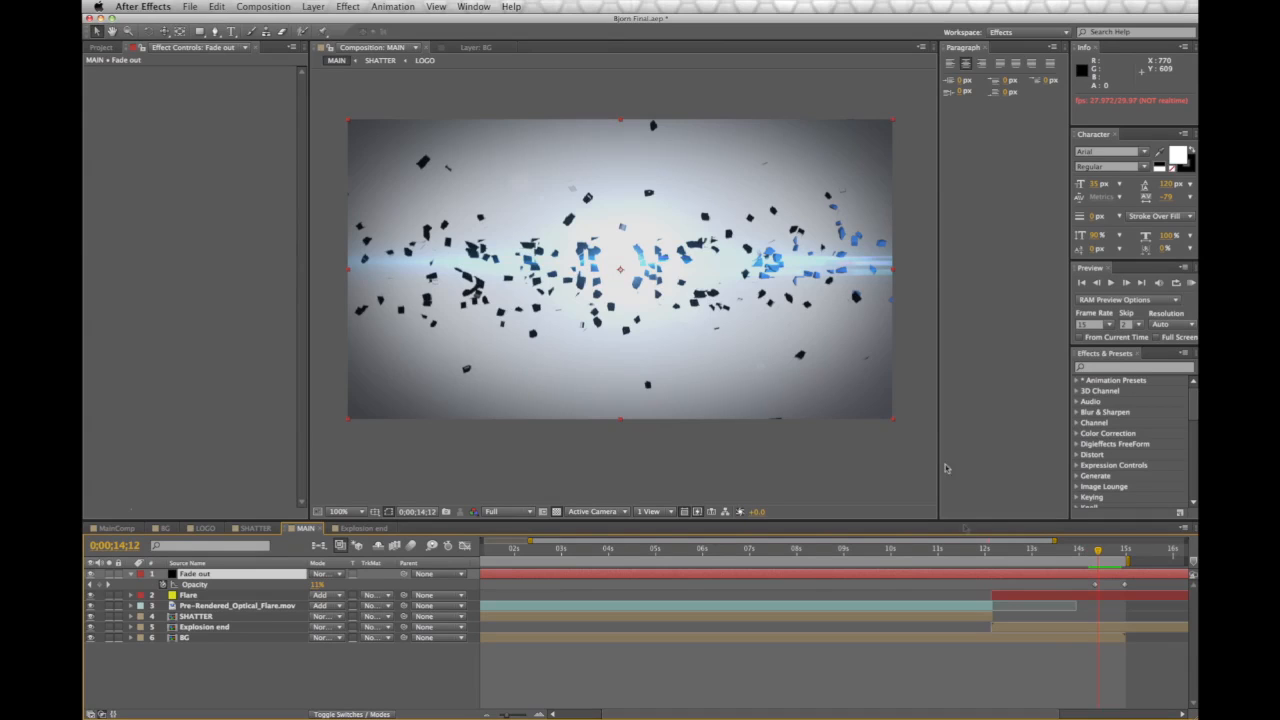